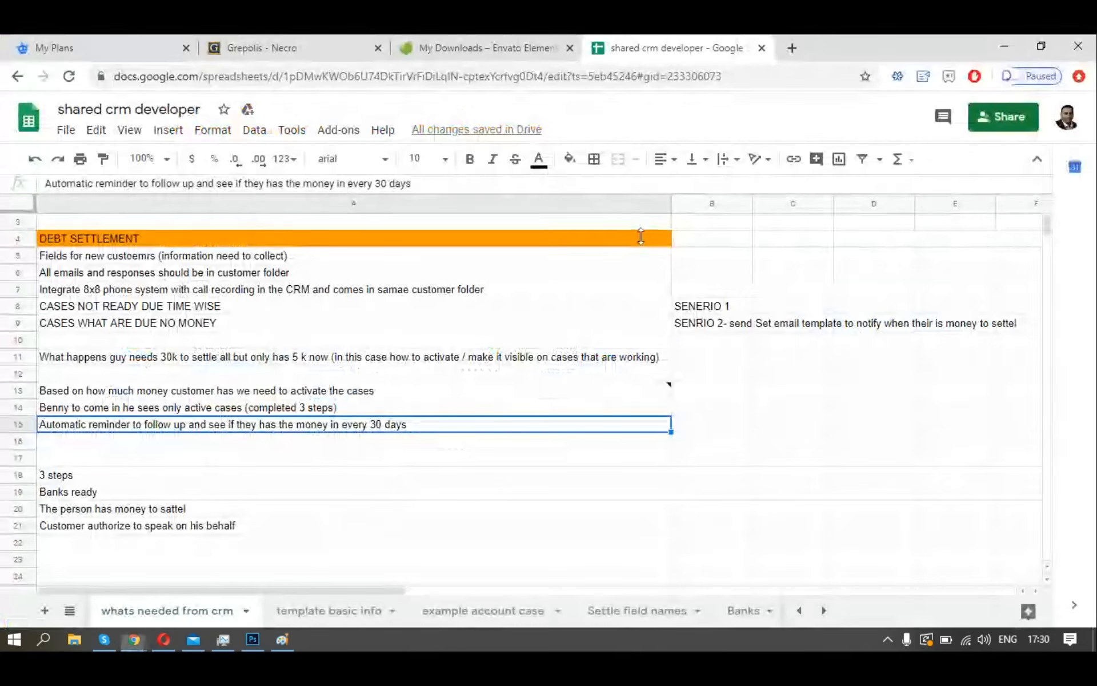
pyautogui.hotkey('alt', 'Tab')
pyautogui.hotkey('alt', 'Tab')
pyautogui.hotkey('alt', 'Tab')
pyautogui.hotkey('alt', 'Tab')
pyautogui.hotkey('alt', 'Tab')
pyautogui.hotkey('alt', 'Tab')
pyautogui.hotkey('alt', 'Tab')
pyautogui.hotkey('alt', 'Tab')
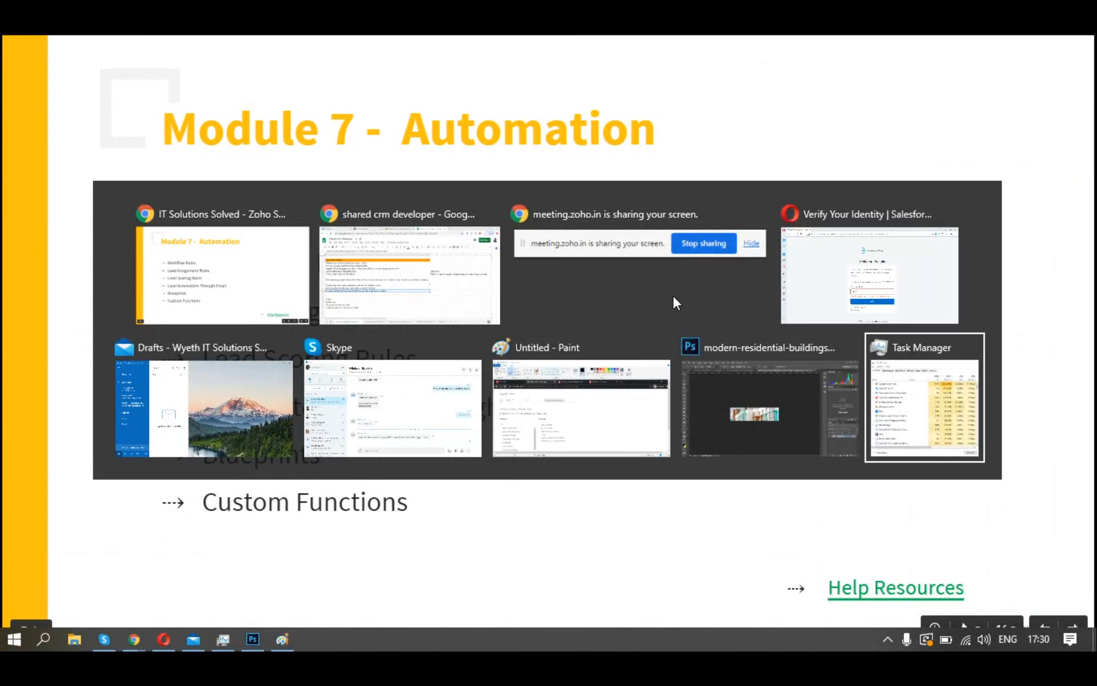
# Exit the Module 7 slideshow, move Zoho CRM into its own window, and open CRM Setup.
pyautogui.press('Escape')
pyautogui.press('Escape')
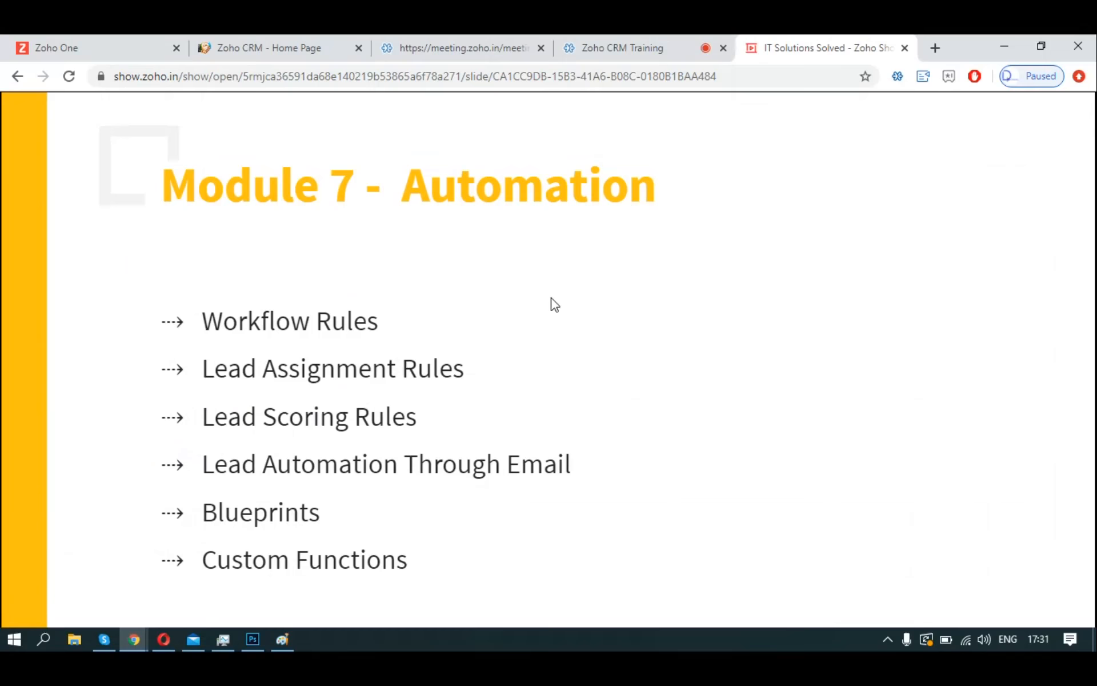
pyautogui.click(258, 57)
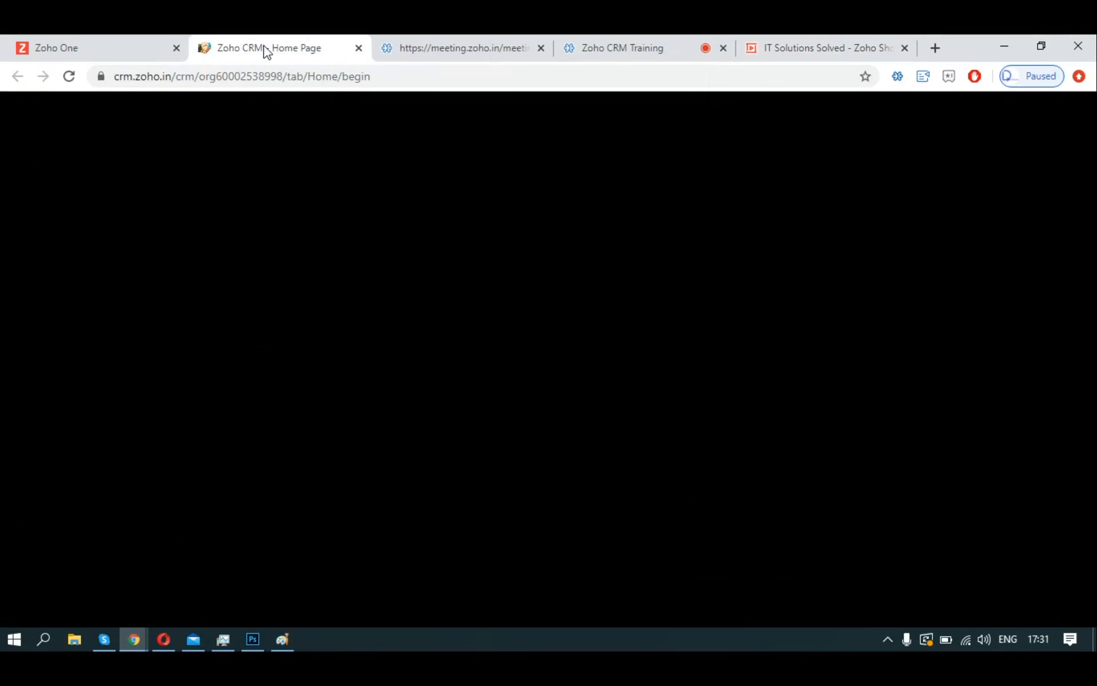
pyautogui.moveTo(269, 39); pyautogui.dragTo(419, 213)
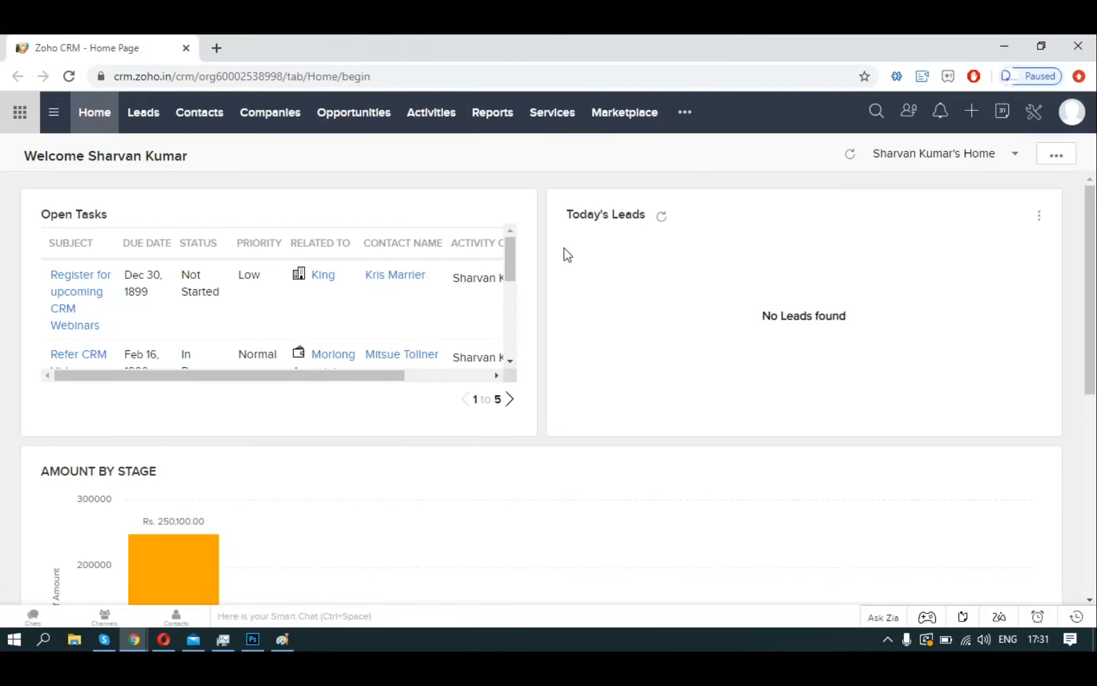
pyautogui.hotkey('alt', 'Tab')
pyautogui.click(680, 48)
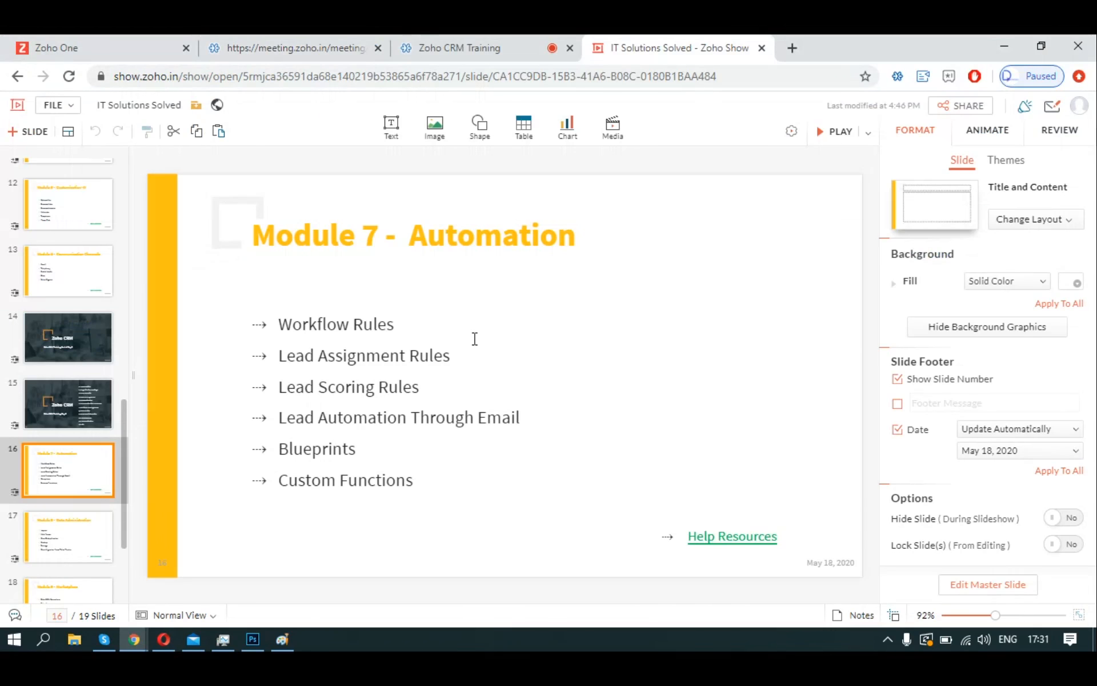
pyautogui.hotkey('alt', 'Tab')
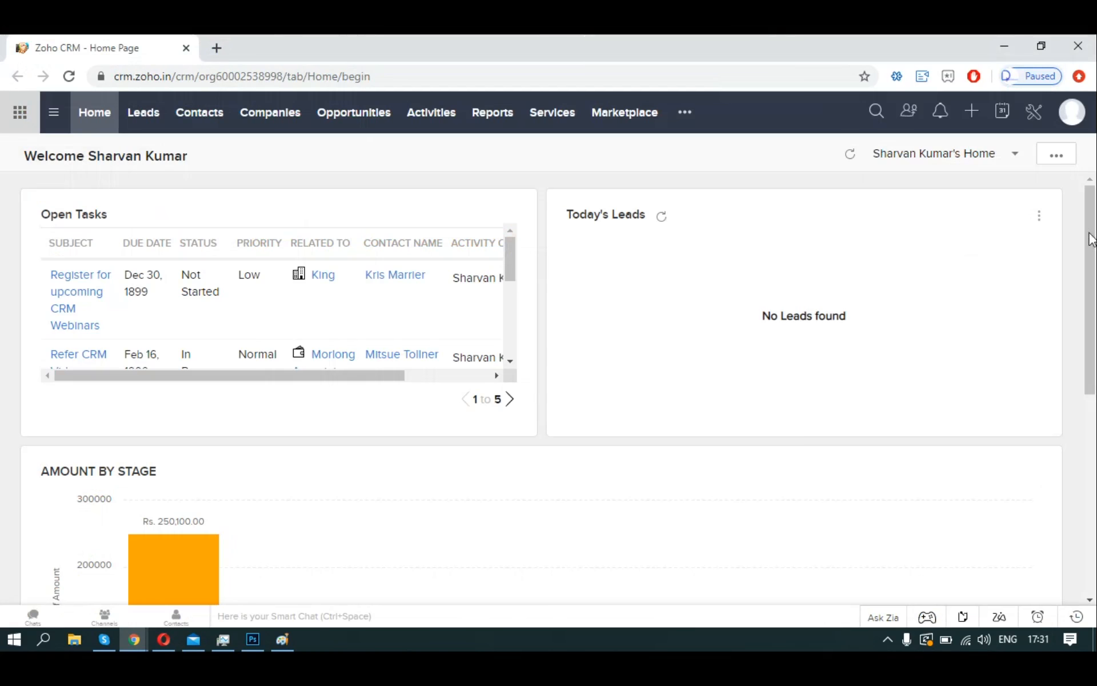
pyautogui.click(1034, 112)
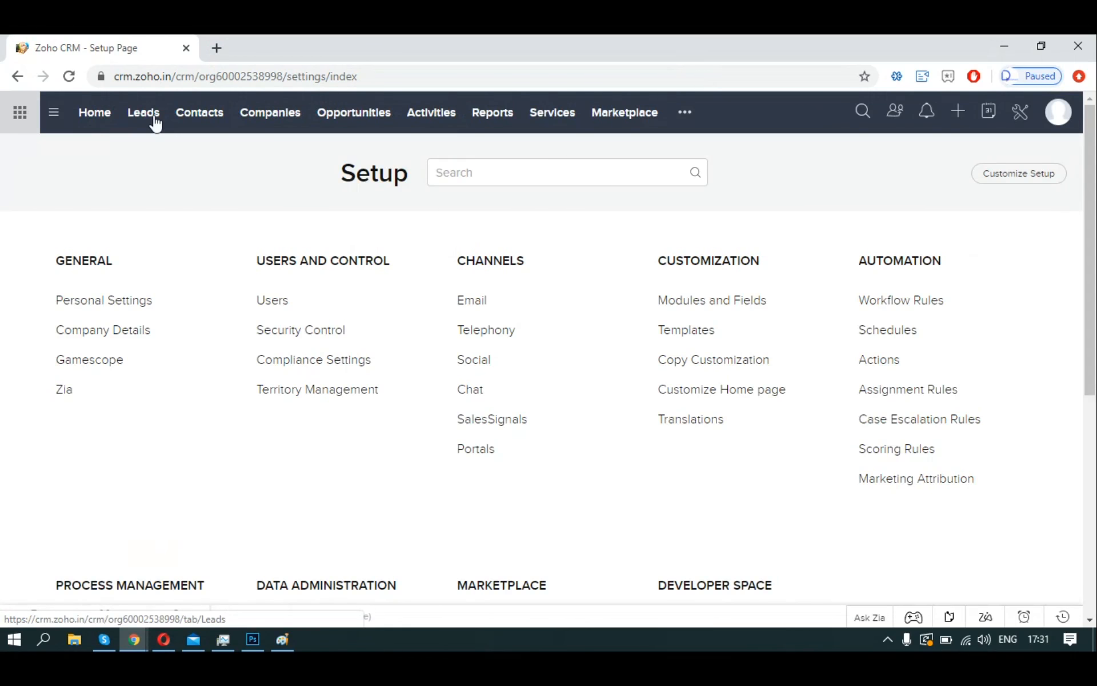
# Open the Redeker lead from the Leads list and scroll to its email, phone and mobile fields.
pyautogui.click(146, 114)
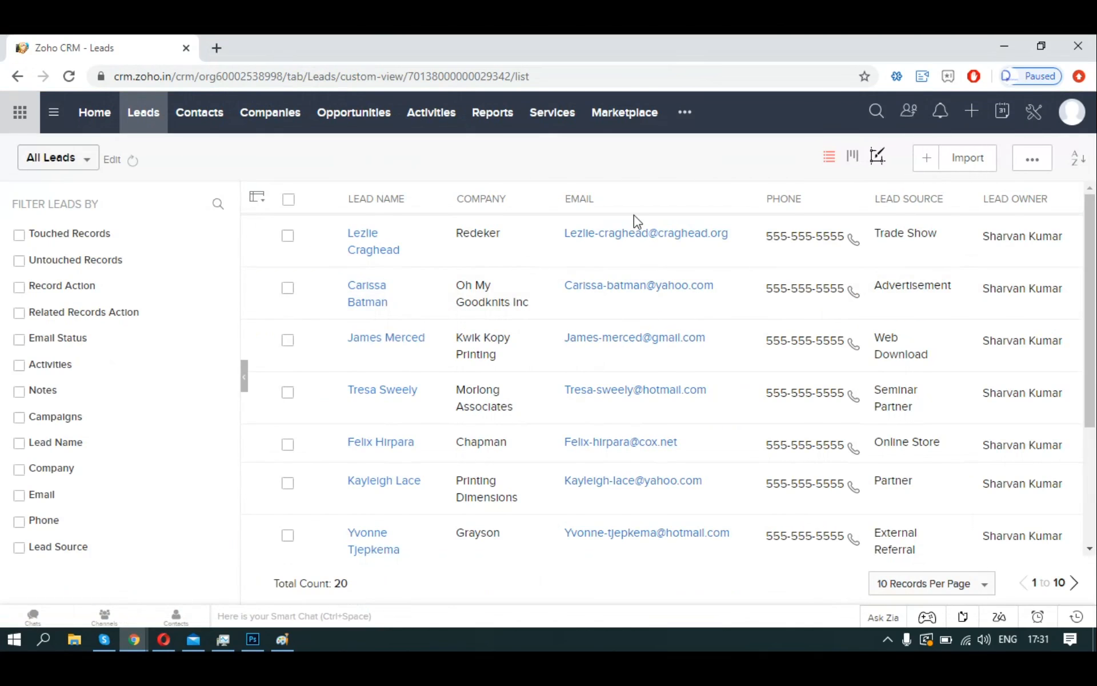
pyautogui.click(388, 244)
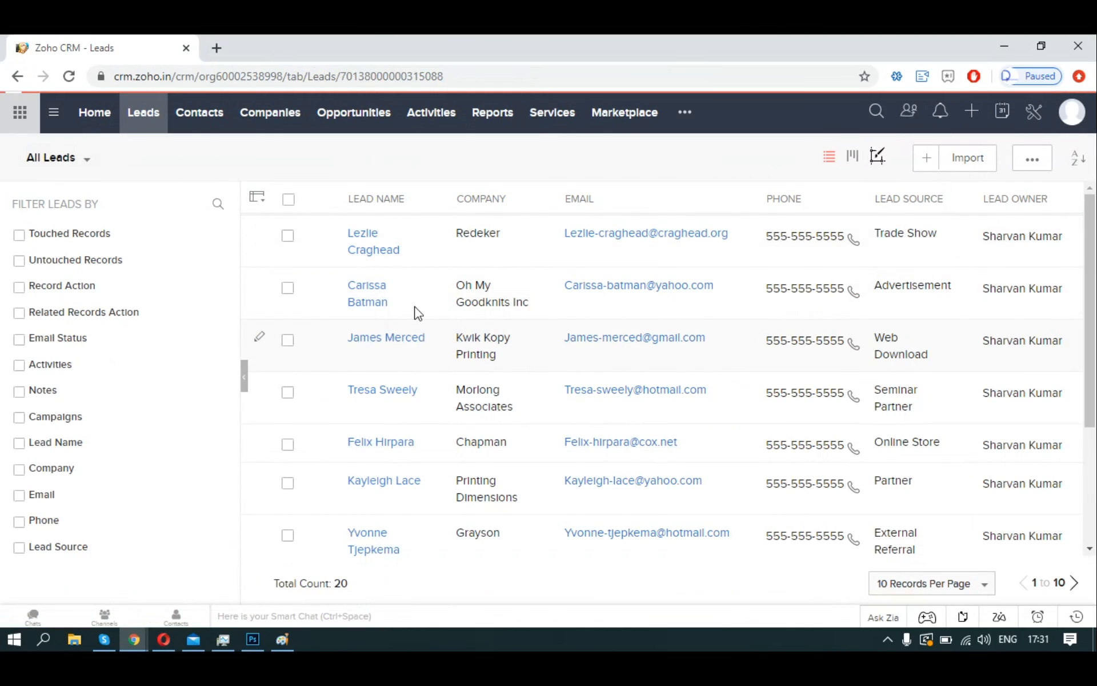
pyautogui.scroll(-1, 679, 363)
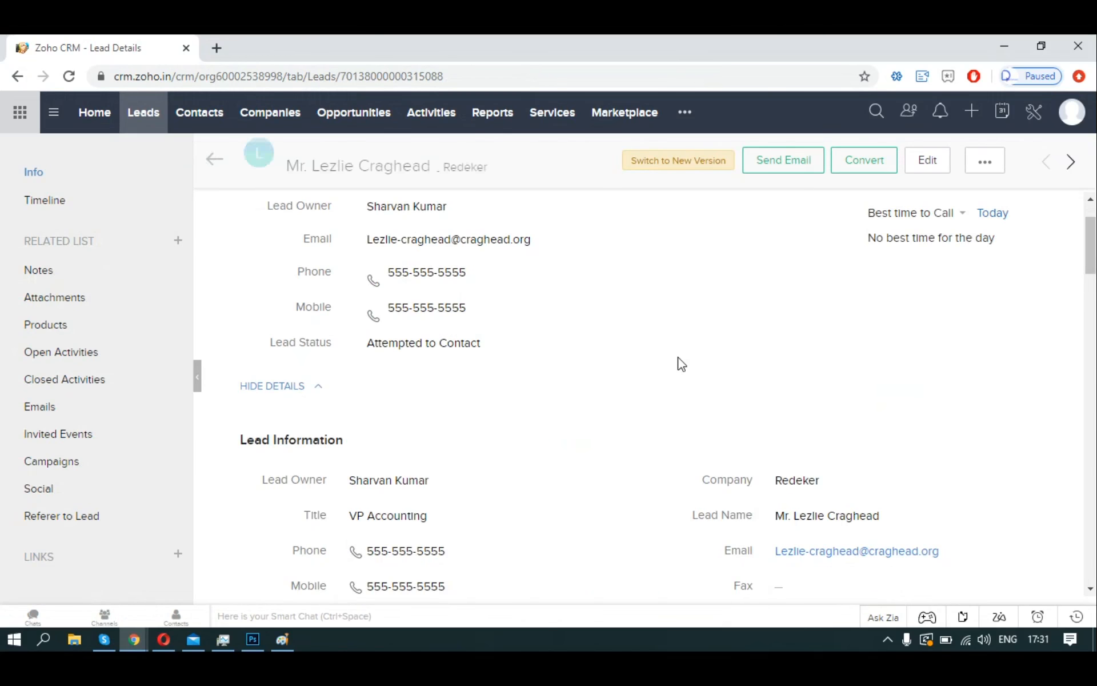
pyautogui.scroll(-3, 679, 363)
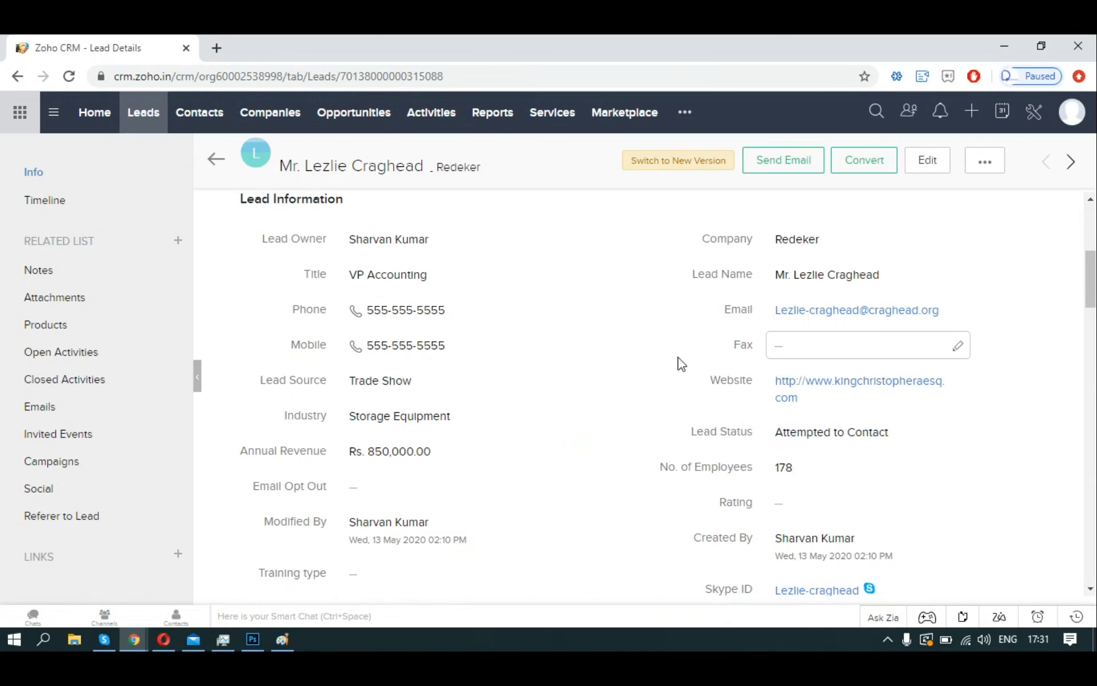
pyautogui.scroll(-1, 681, 364)
pyautogui.scroll(1, 669, 386)
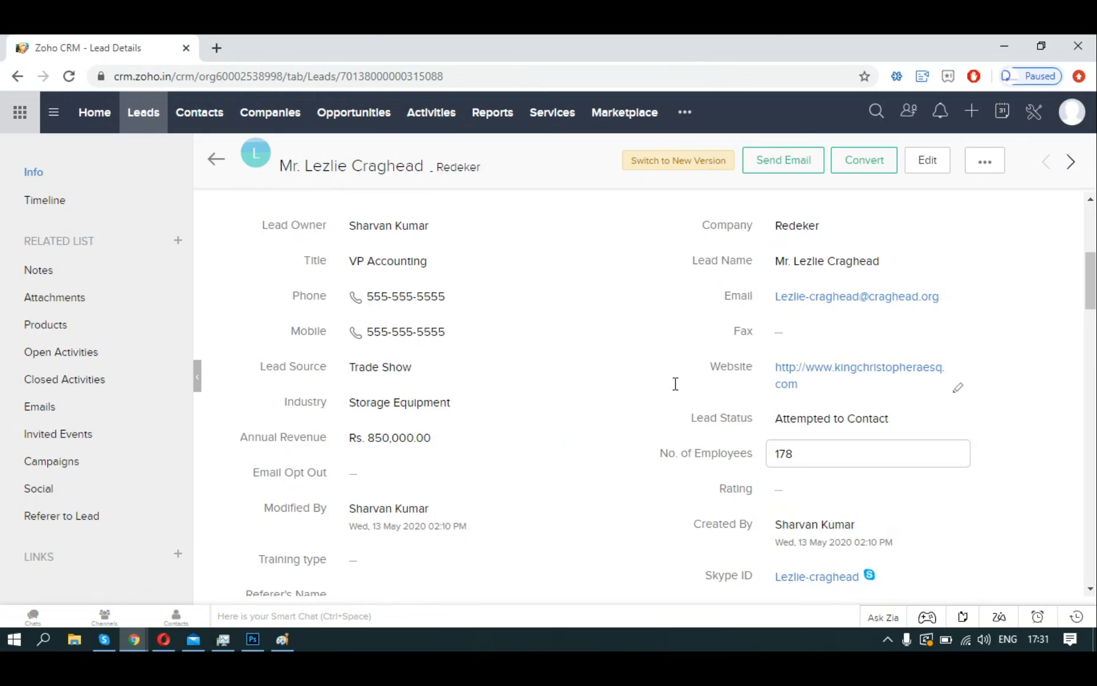
pyautogui.scroll(2, 675, 383)
pyautogui.scroll(-2, 674, 387)
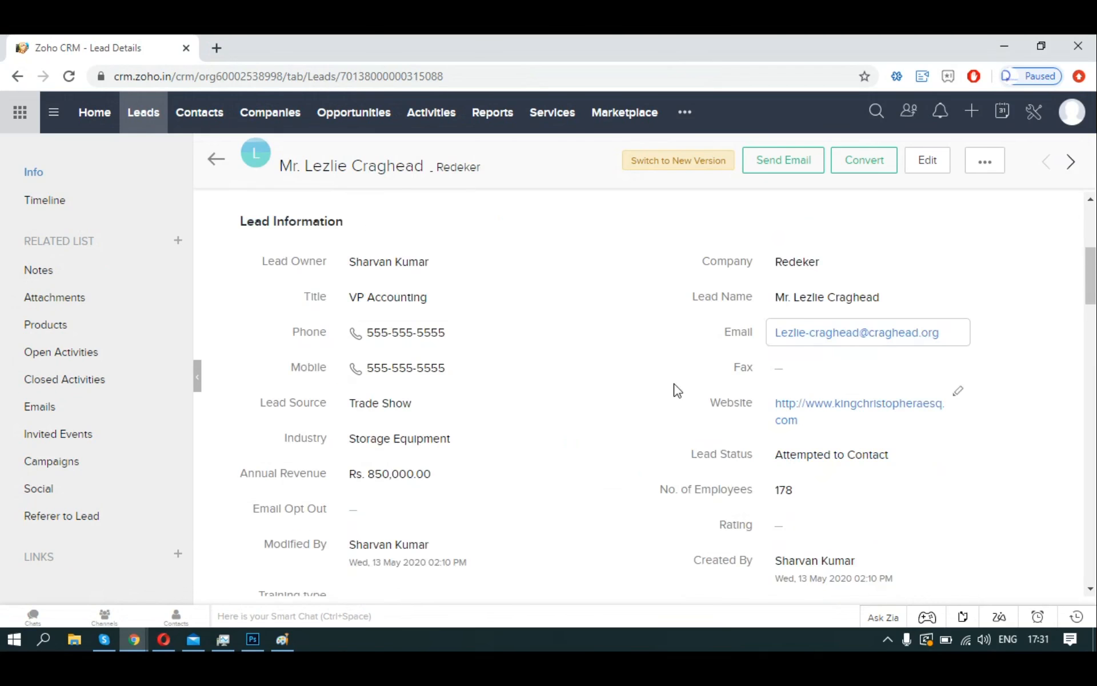
pyautogui.scroll(-1, 676, 389)
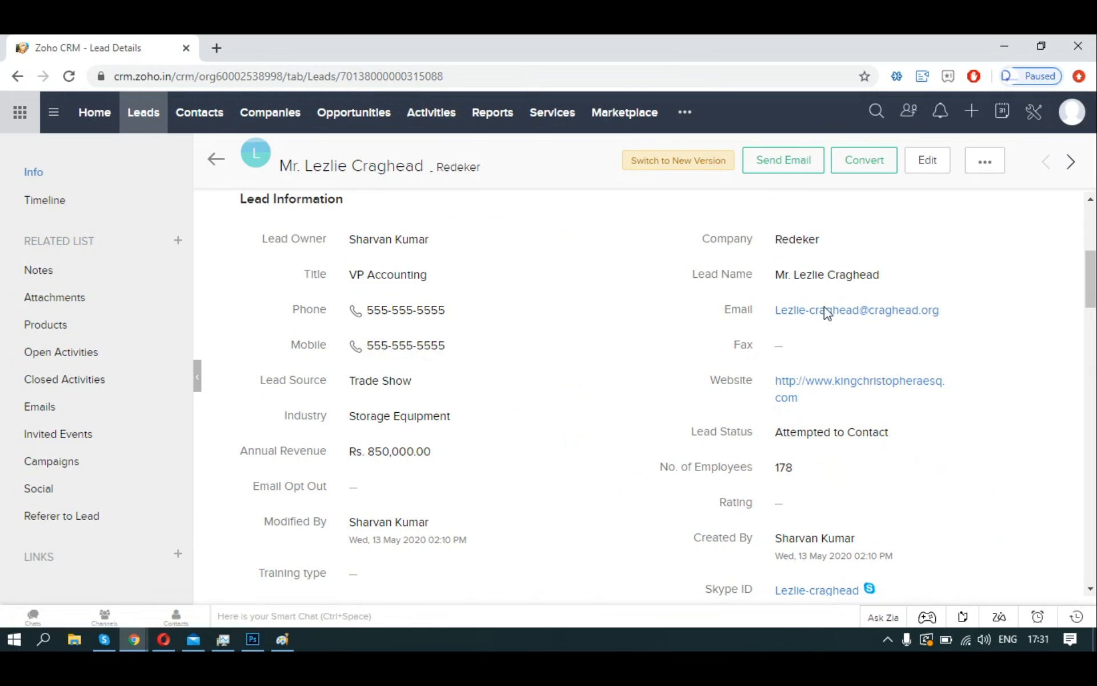
# Open Workflow Rules from Setup and highlight the workflow rules description text.
pyautogui.click(1042, 119)
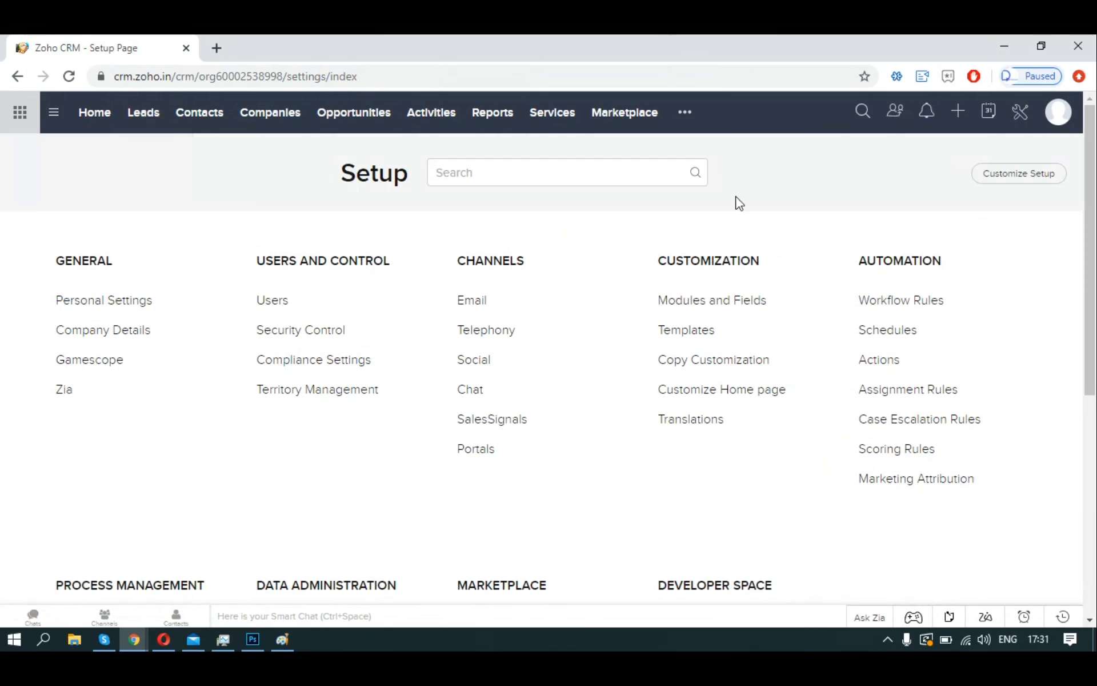
pyautogui.click(883, 300)
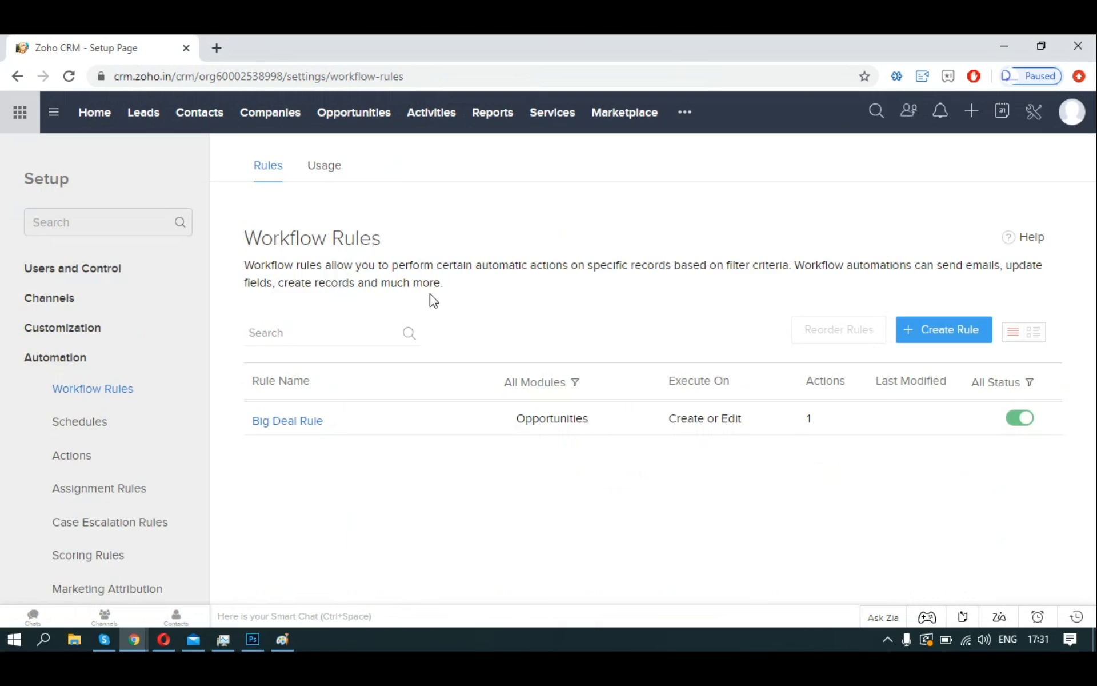
pyautogui.moveTo(244, 262); pyautogui.dragTo(641, 280)
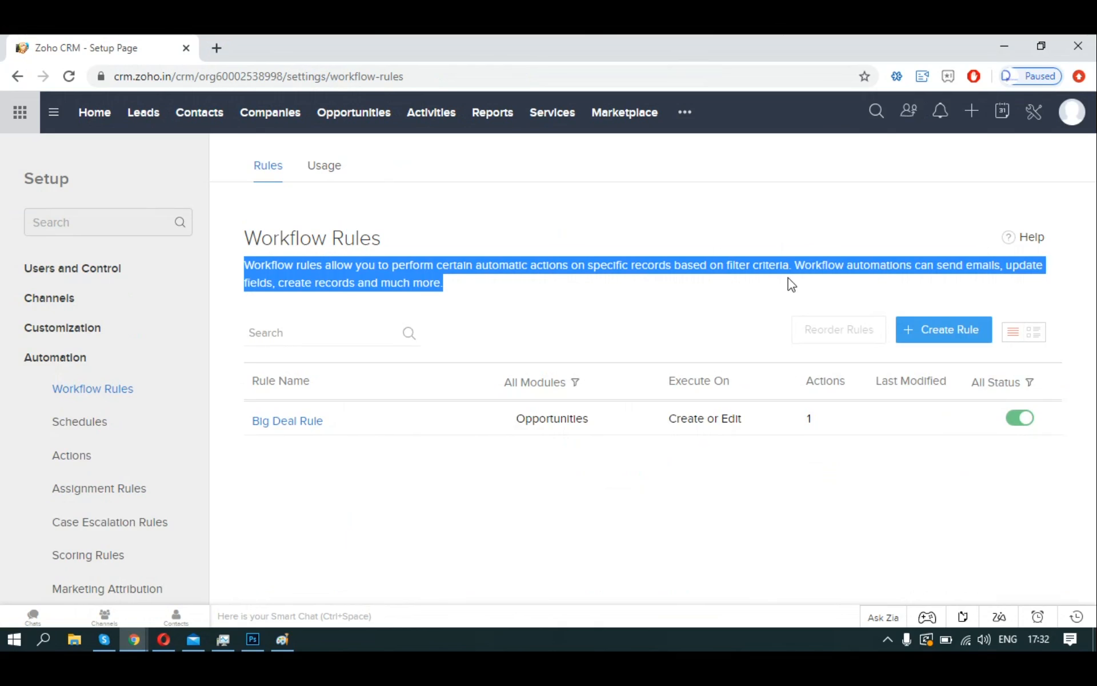
pyautogui.moveTo(825, 282); pyautogui.dragTo(1008, 290)
# Create a new Leads workflow rule named 'SEND-EMAIL'.
pyautogui.click(935, 343)
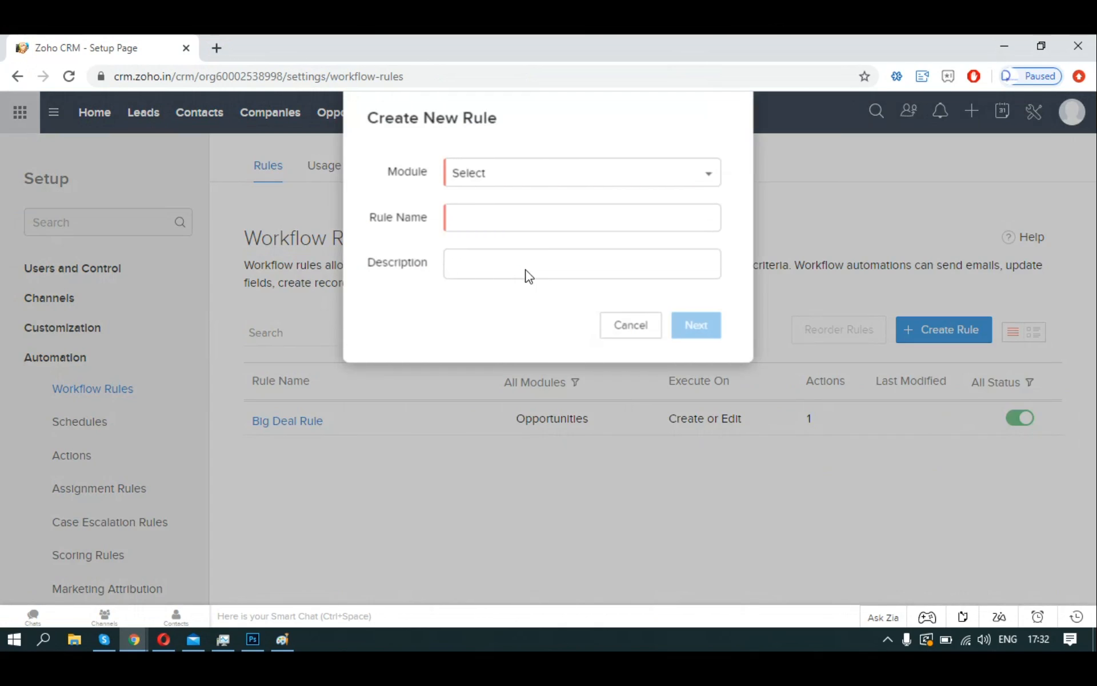
pyautogui.click(515, 178)
pyautogui.click(497, 256)
pyautogui.click(549, 228)
pyautogui.write('SEND-EMAIL')
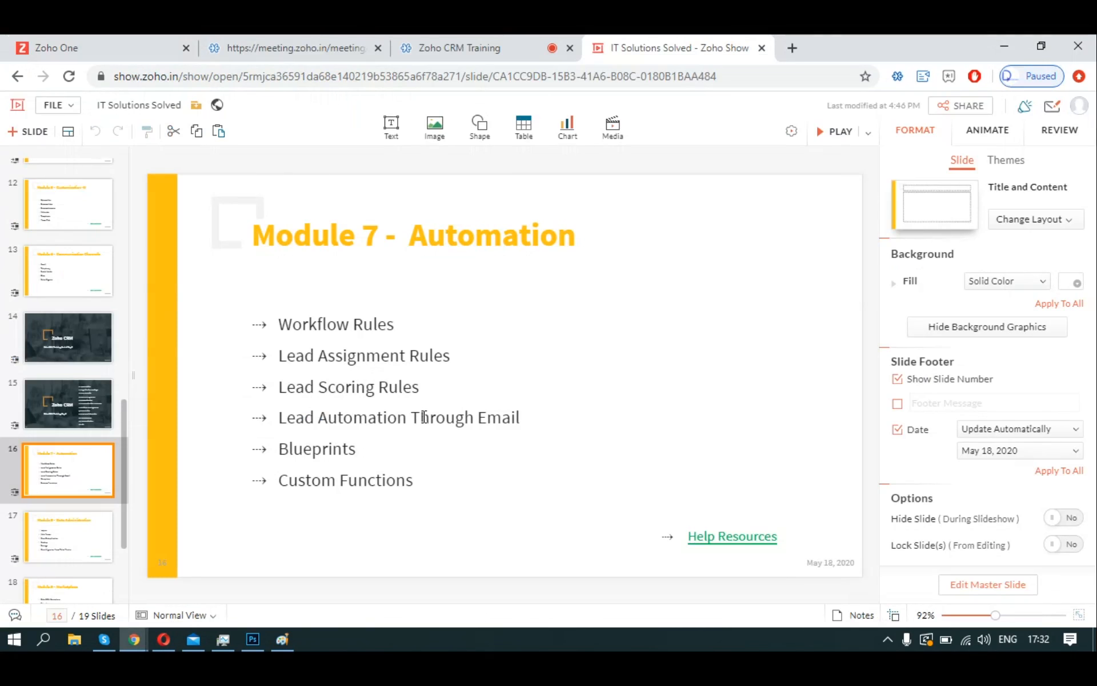
pyautogui.moveTo(445, 416); pyautogui.dragTo(281, 419)
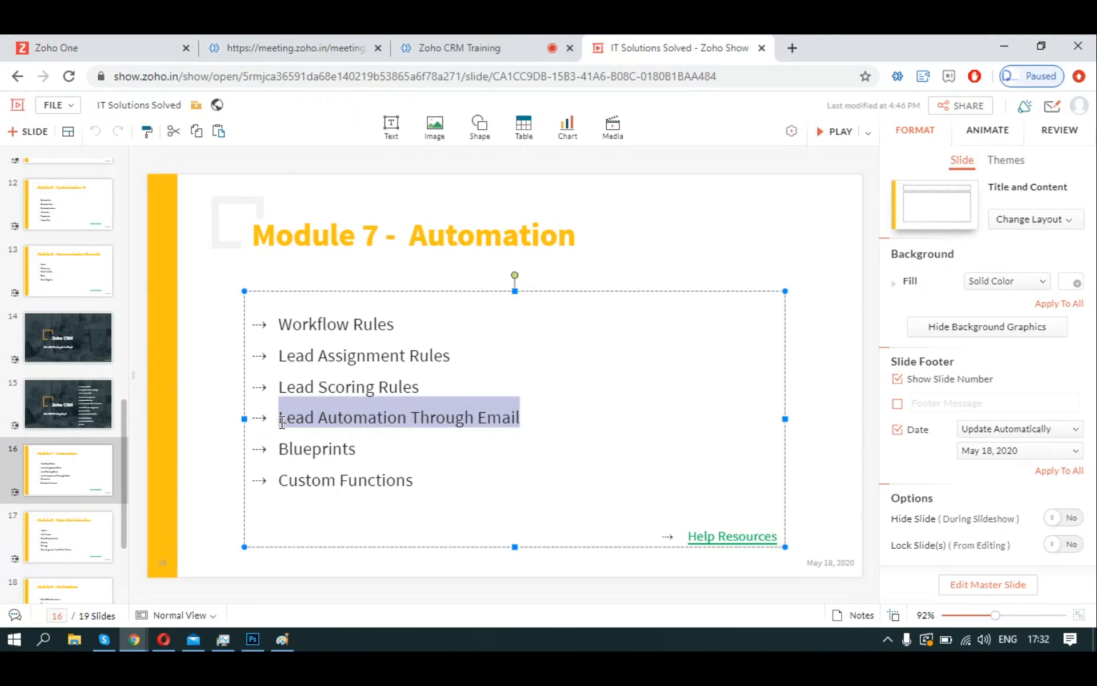
pyautogui.moveTo(284, 324); pyautogui.dragTo(393, 324)
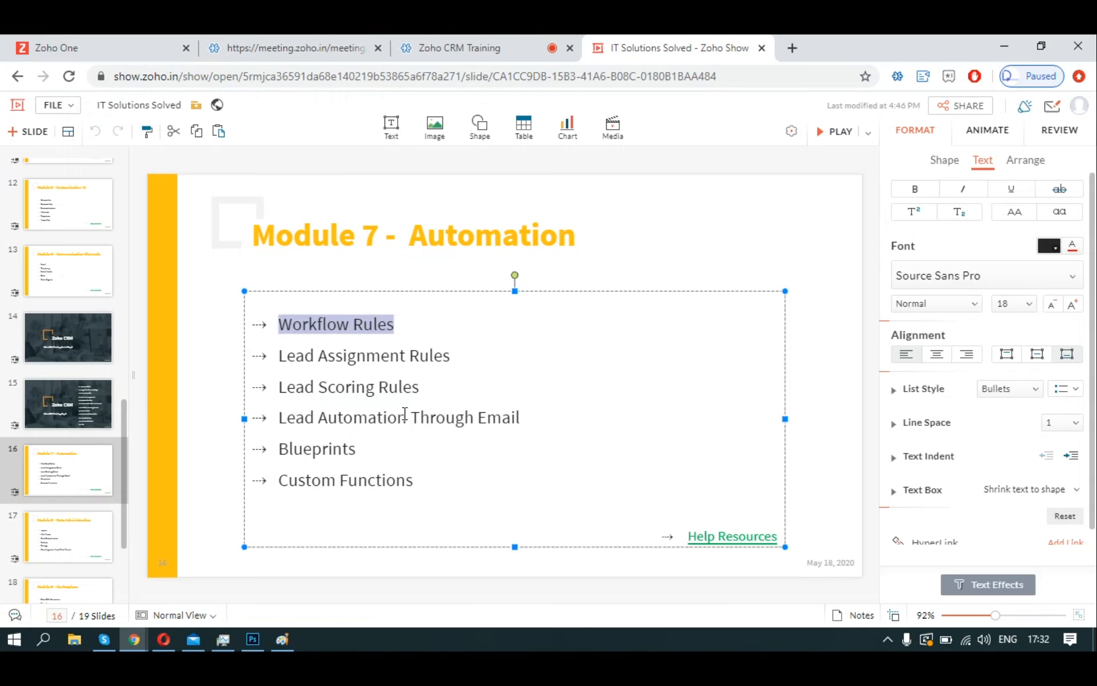
pyautogui.click(480, 417)
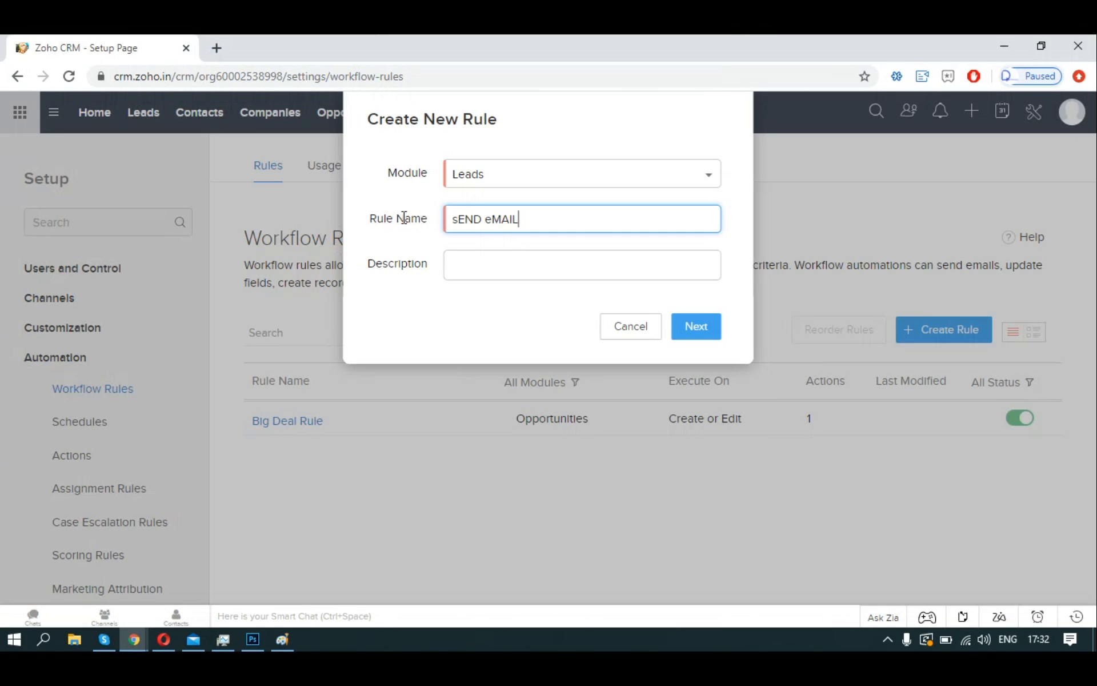
# Rename the rule 'New Lead Email Inquiry', copy that name into Description, and continue.
pyautogui.hotkey('ctrl', 'a')
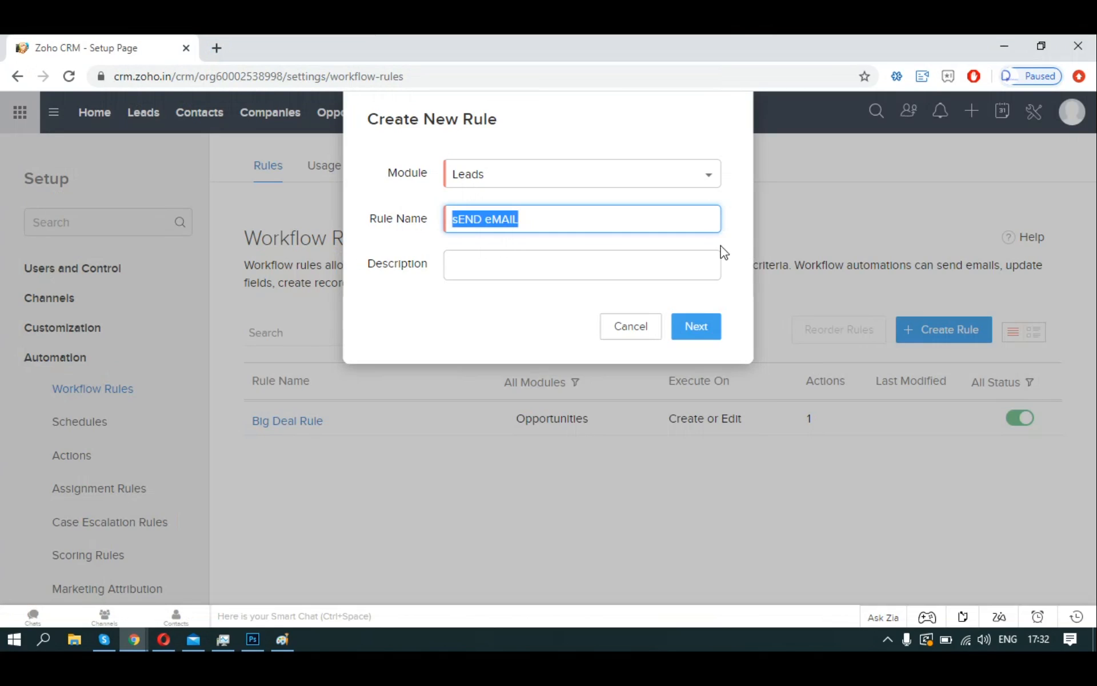
pyautogui.write('New Lead ')
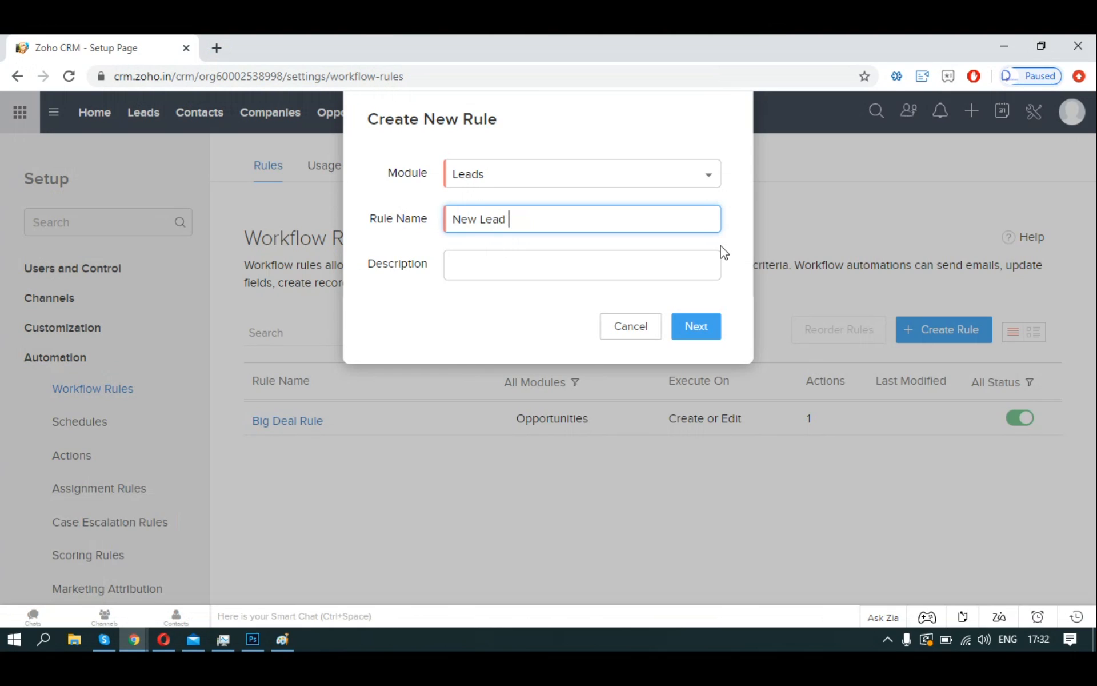
pyautogui.write('Email Inquiry')
pyautogui.hotkey('ctrl', 'a')
pyautogui.hotkey('ctrl', 'c')
pyautogui.press('Tab')
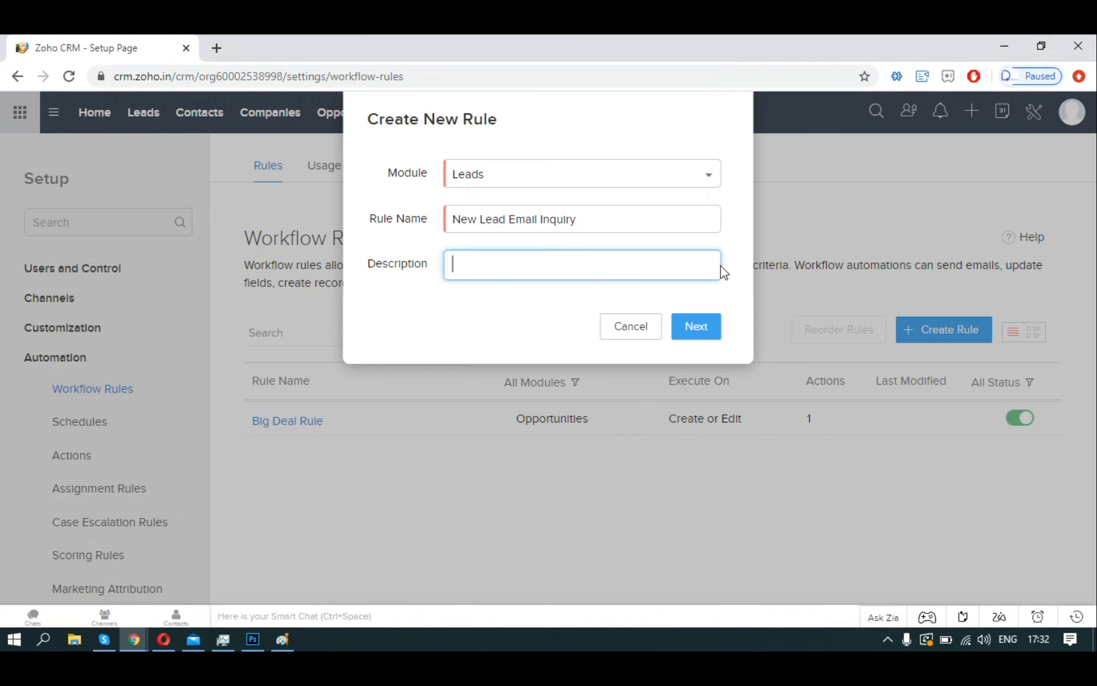
pyautogui.hotkey('ctrl', 'v')
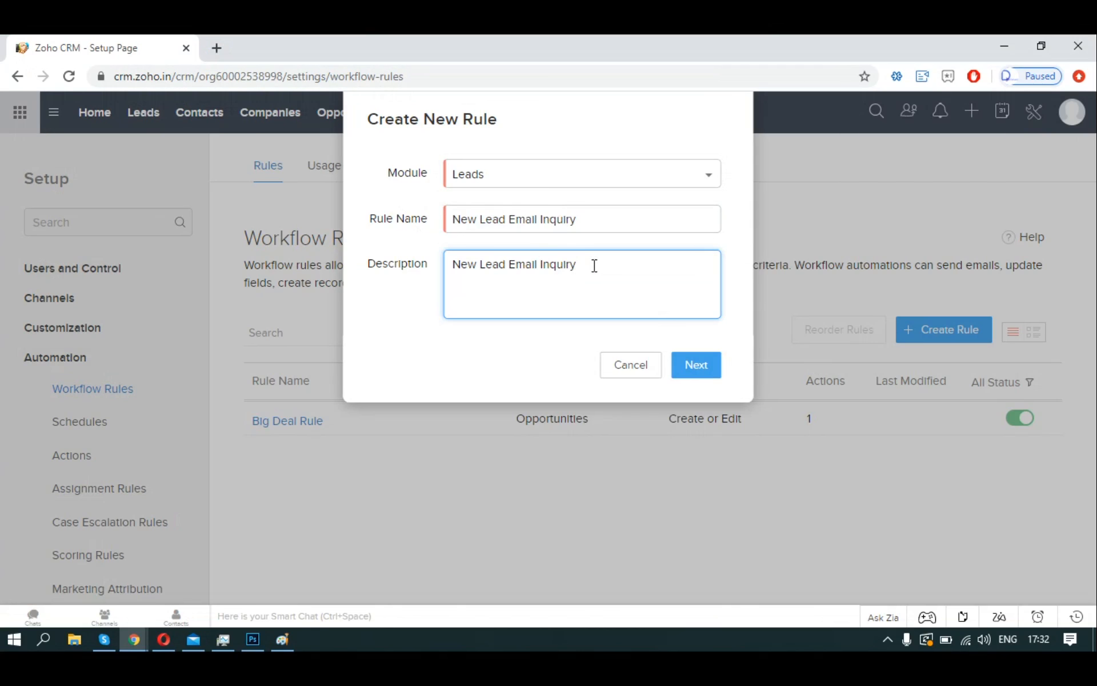
pyautogui.click(696, 383)
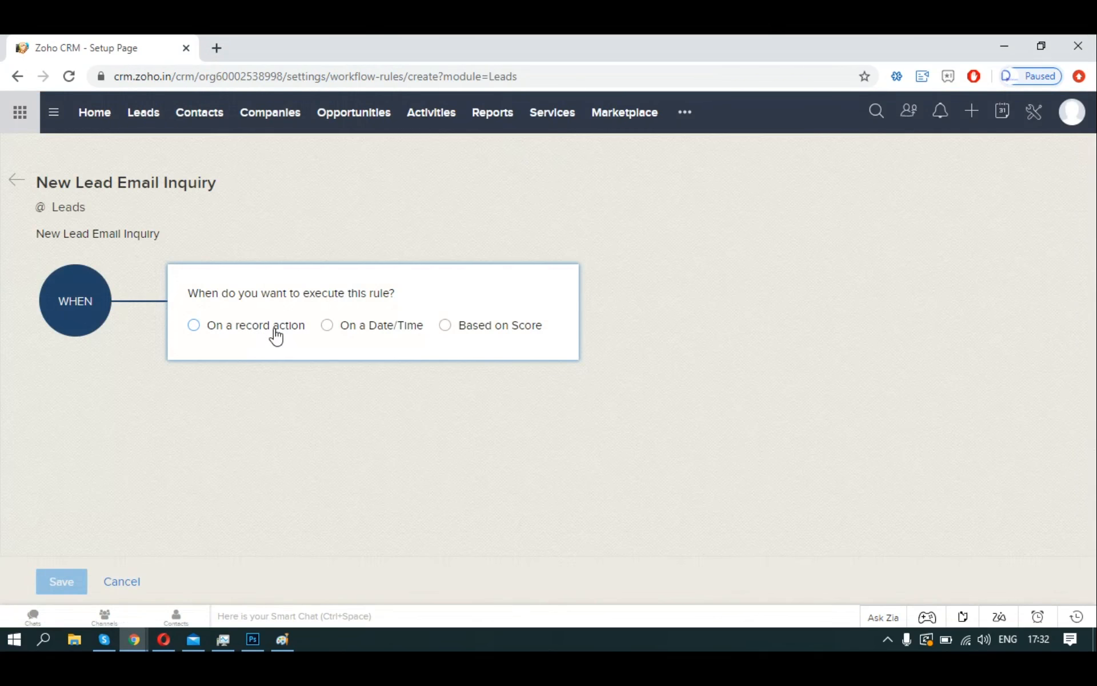
# Make the rule run on a record action.
pyautogui.click(276, 325)
pyautogui.scroll(-2, 399, 265)
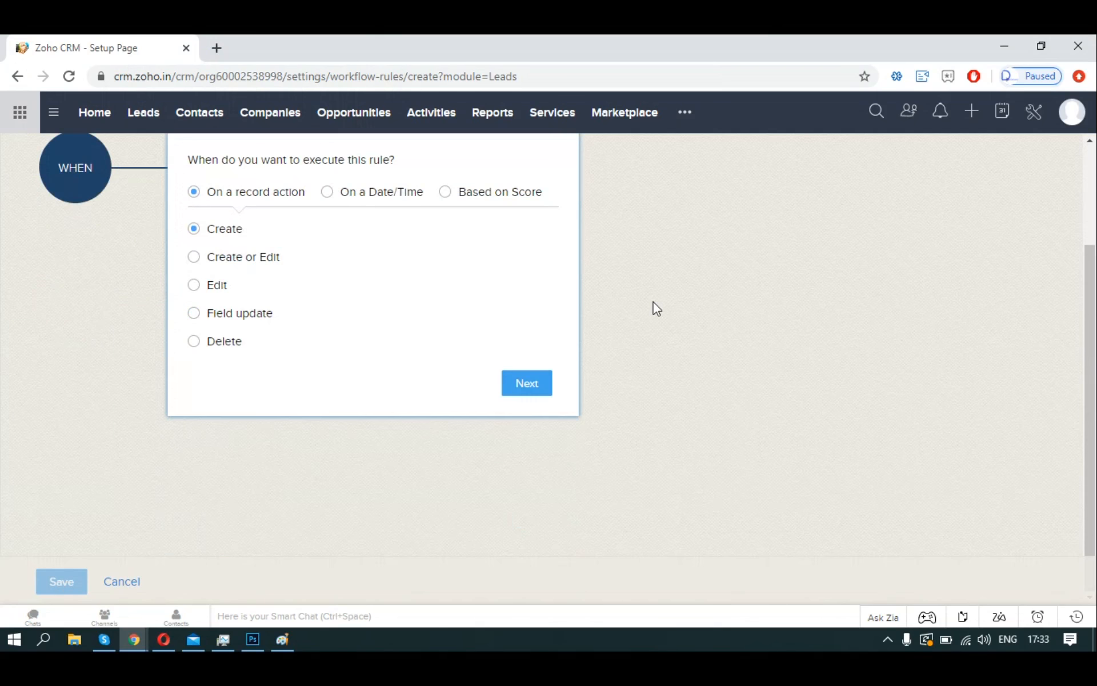
pyautogui.scroll(1, 657, 307)
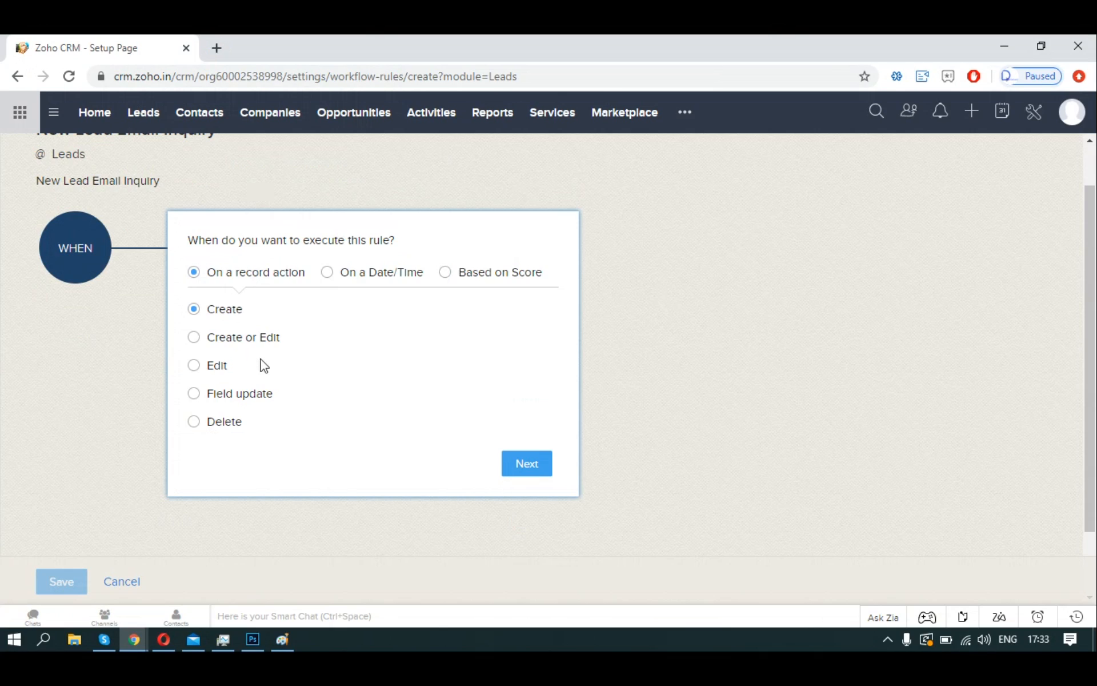
# Open the Setup page in a new first-position tab, then return to the workflow rule tab.
pyautogui.rightClick(1029, 118)
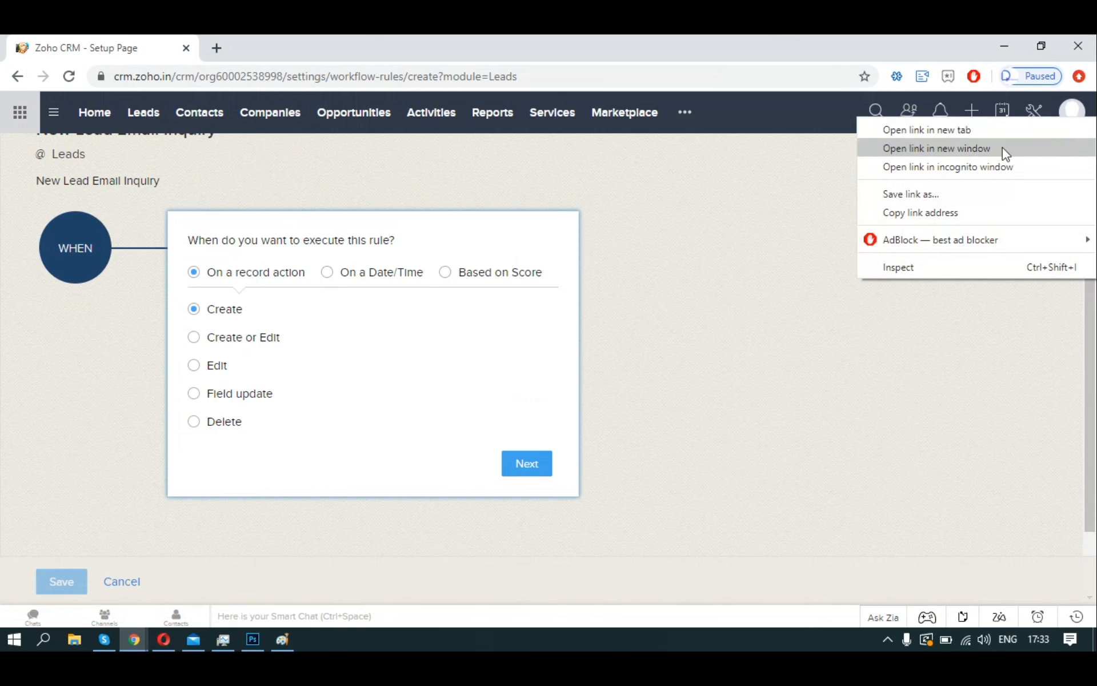
pyautogui.click(985, 128)
pyautogui.click(321, 36)
pyautogui.moveTo(321, 37); pyautogui.dragTo(172, 41)
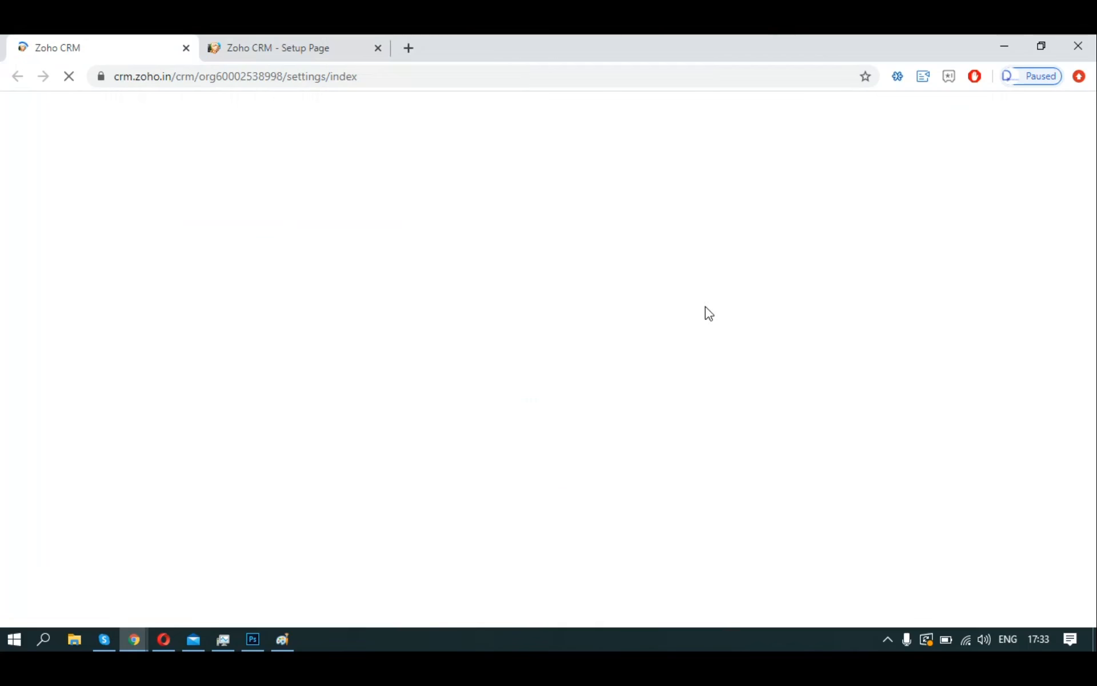
pyautogui.click(320, 48)
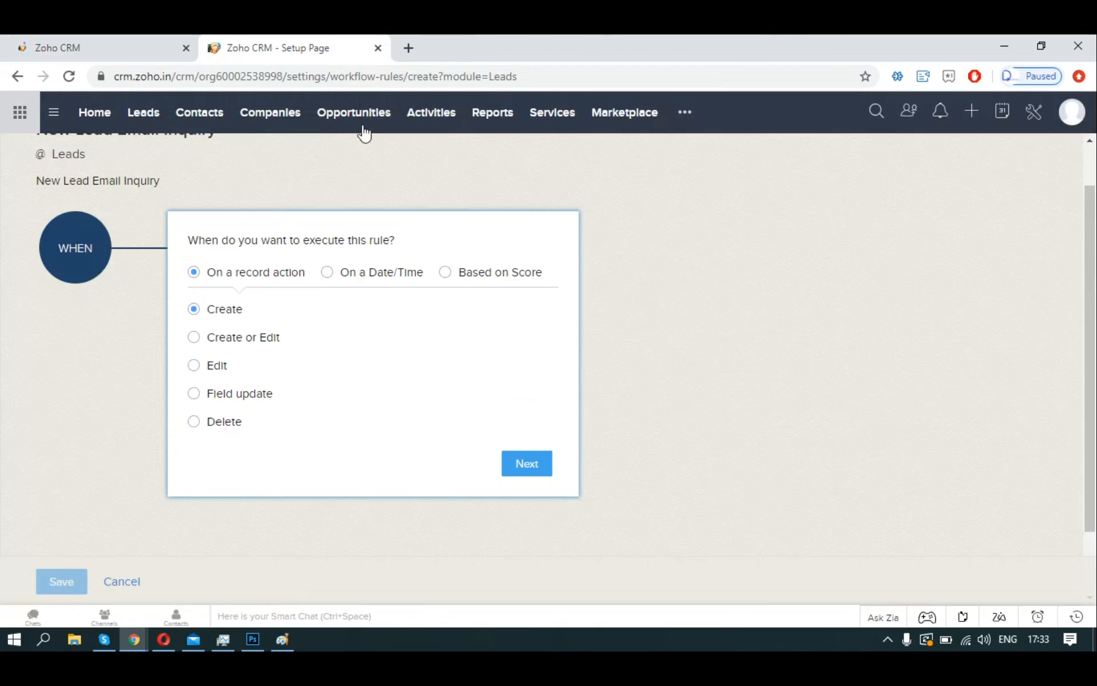
# In the Setup tab, view the 'New lead via web form' Email template and discard without changes.
pyautogui.click(130, 48)
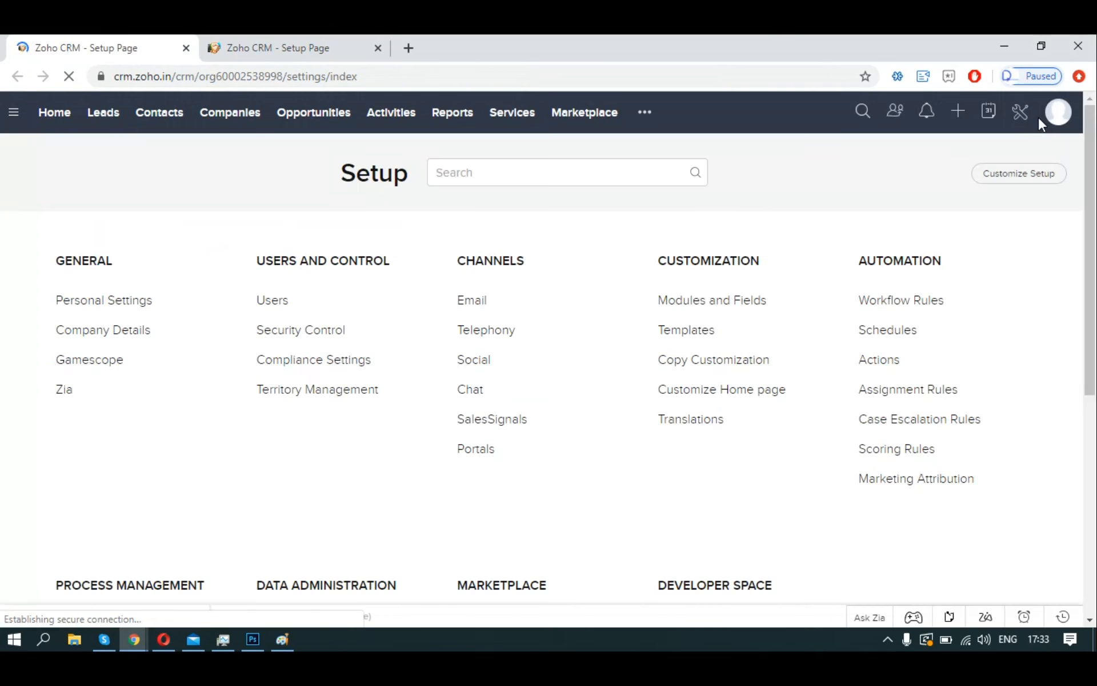
pyautogui.click(706, 330)
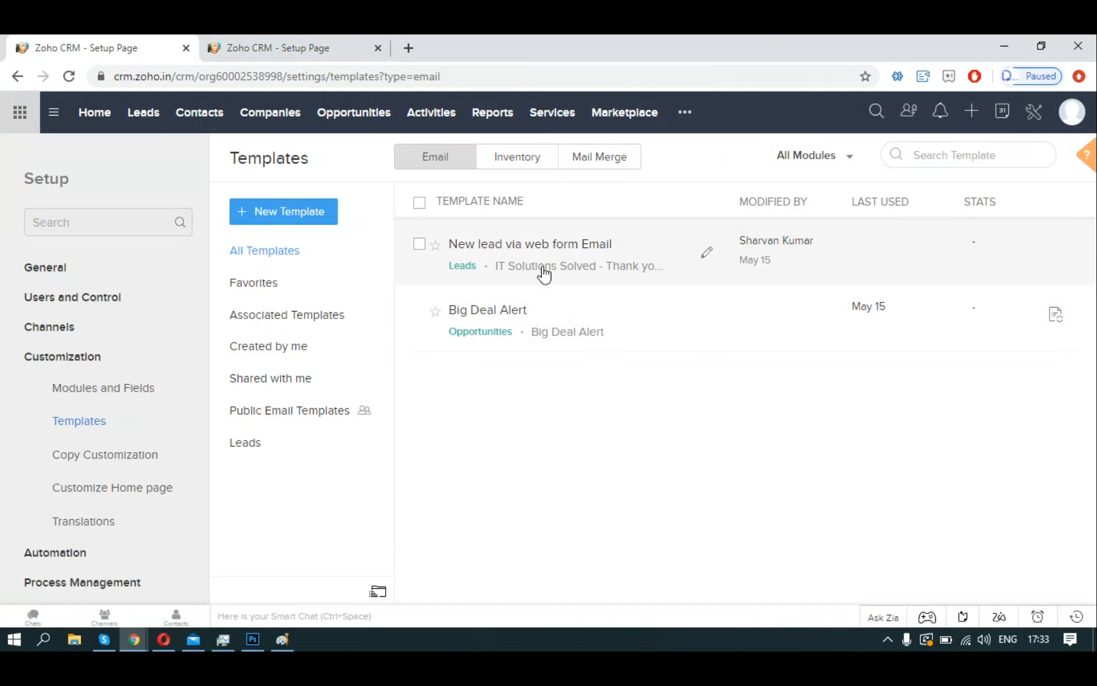
pyautogui.click(543, 270)
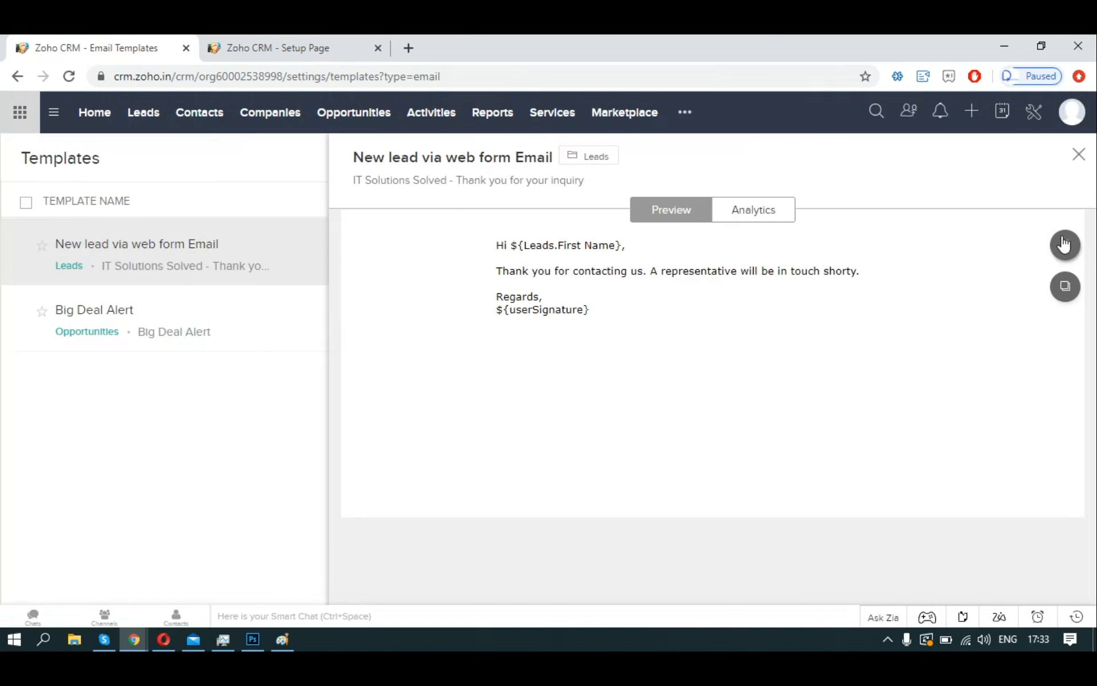
pyautogui.click(1064, 244)
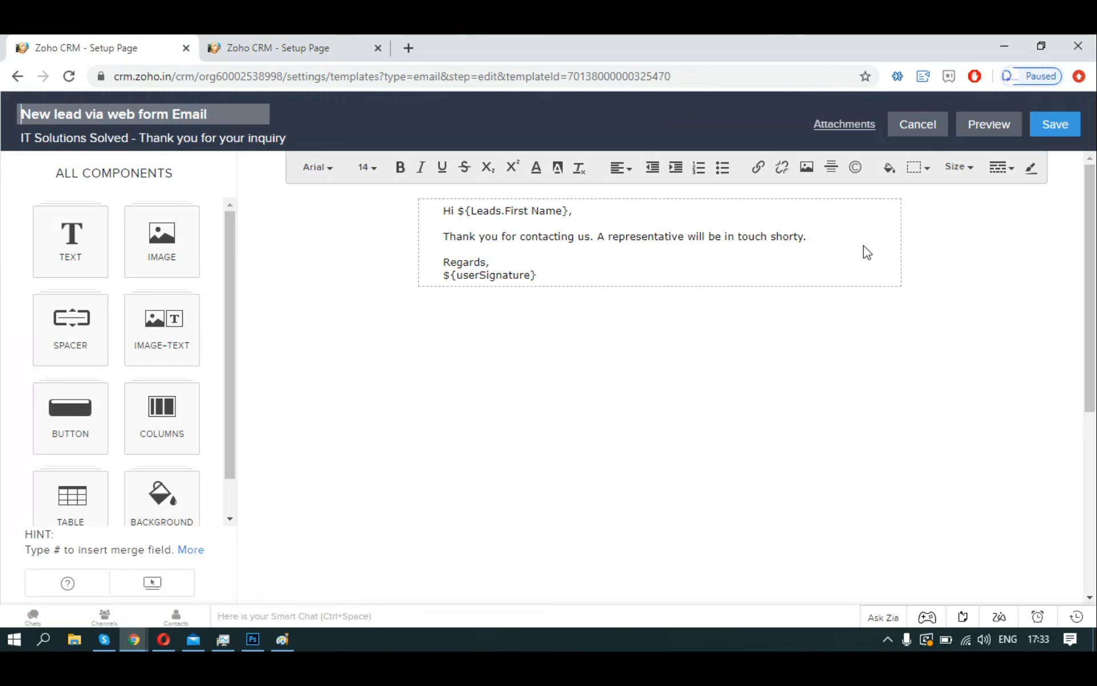
pyautogui.click(940, 134)
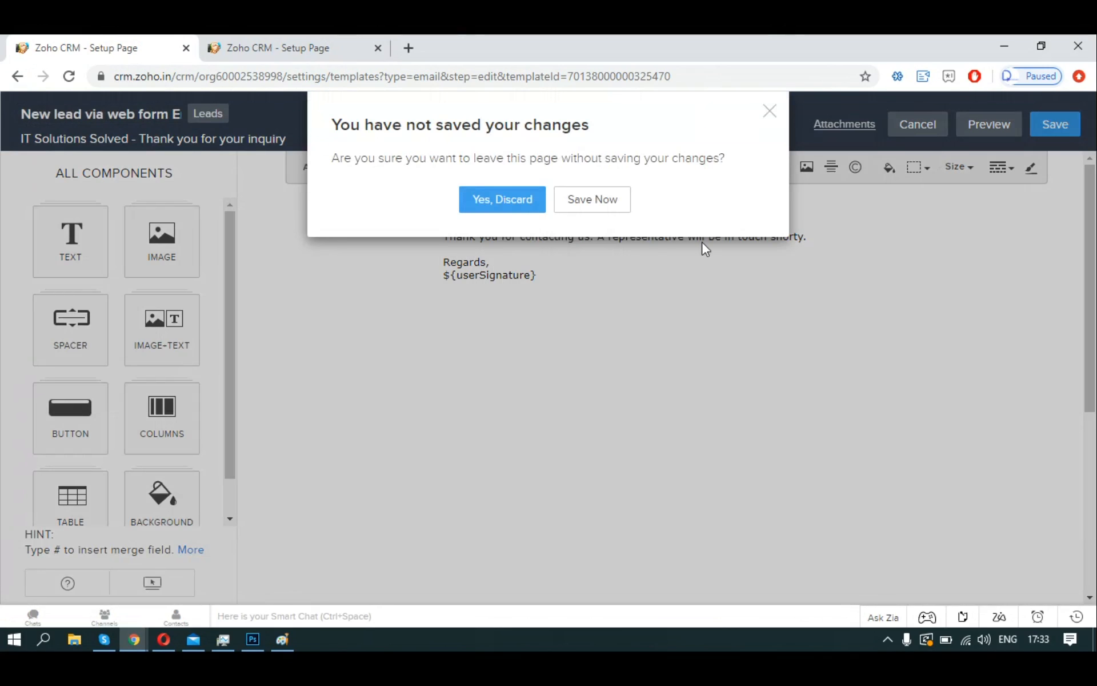
pyautogui.click(503, 200)
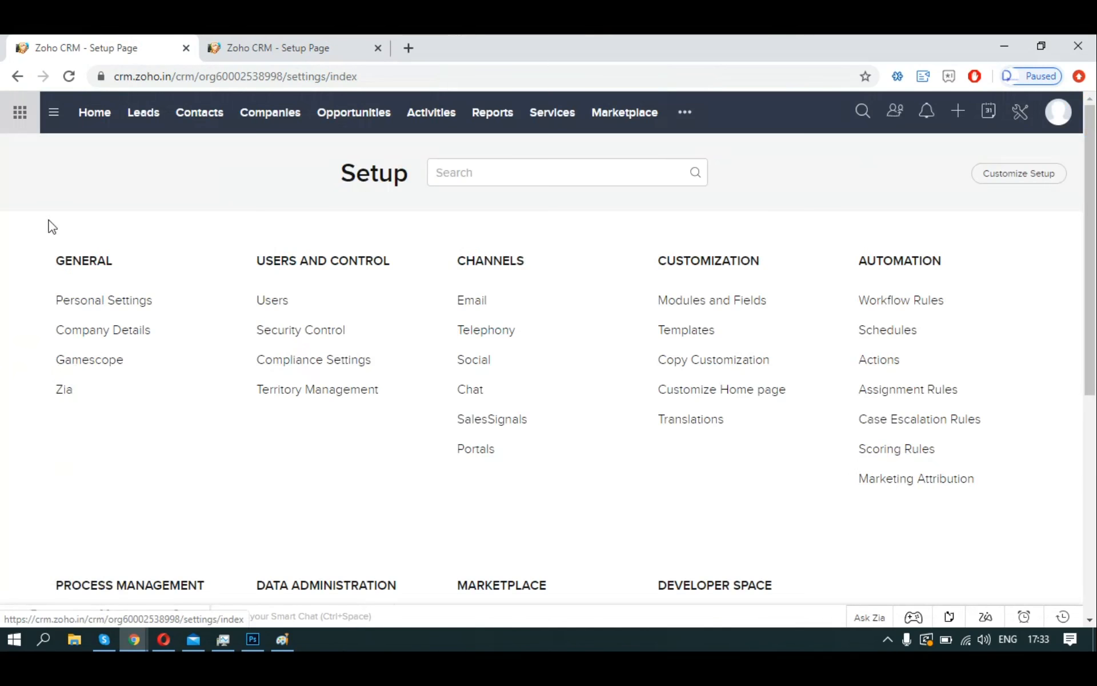
# Check the email signature in Personal Settings, then return to the workflow rule tab.
pyautogui.click(103, 303)
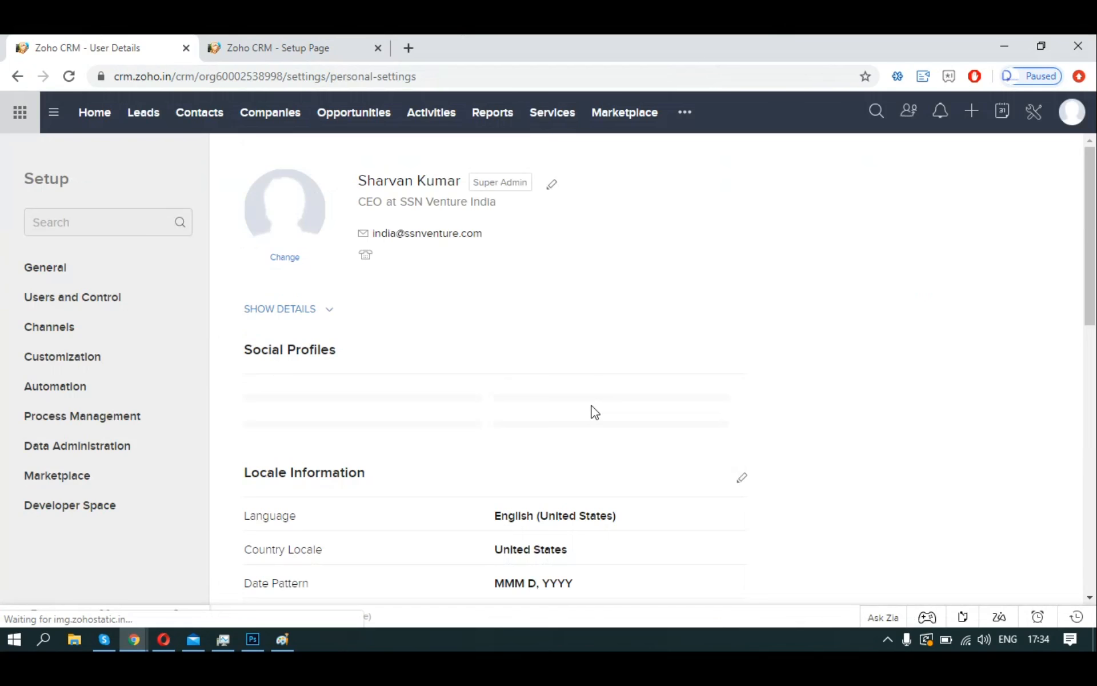
pyautogui.scroll(-7, 595, 411)
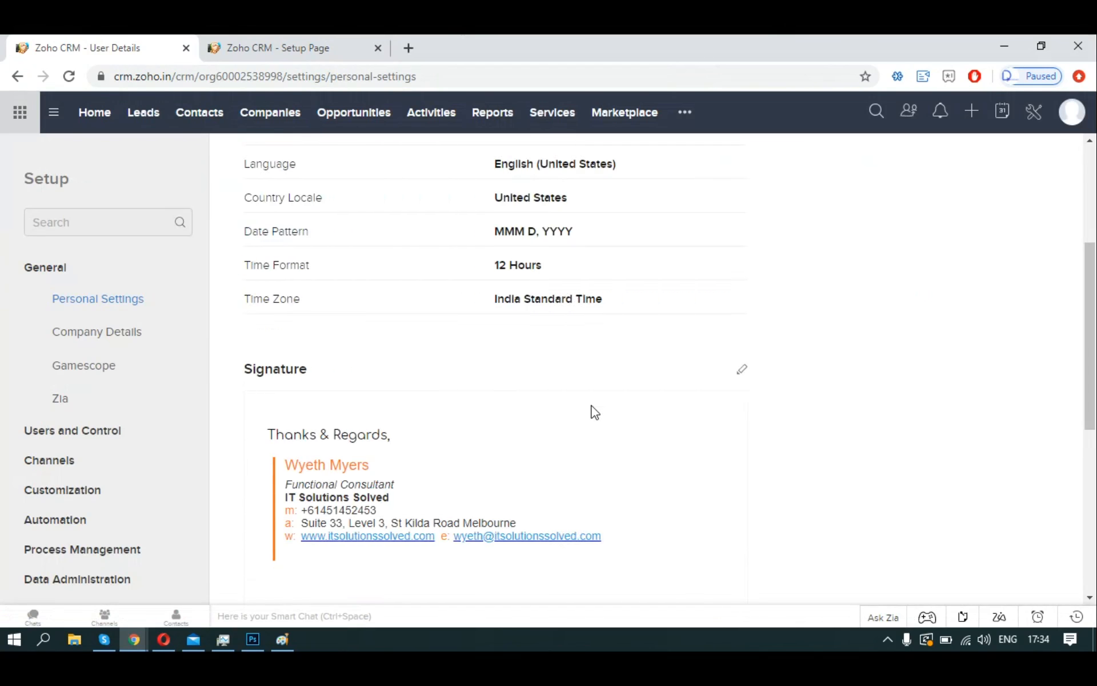
pyautogui.scroll(7, 584, 433)
pyautogui.click(297, 48)
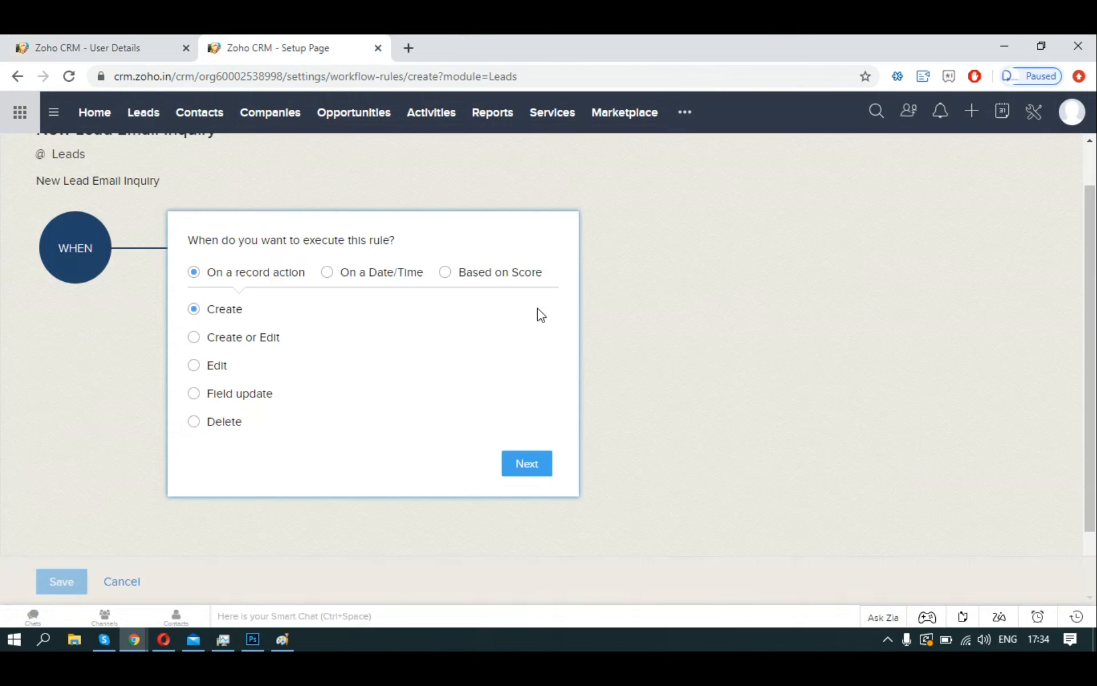
# Trigger the rule only when a lead is created.
pyautogui.click(243, 337)
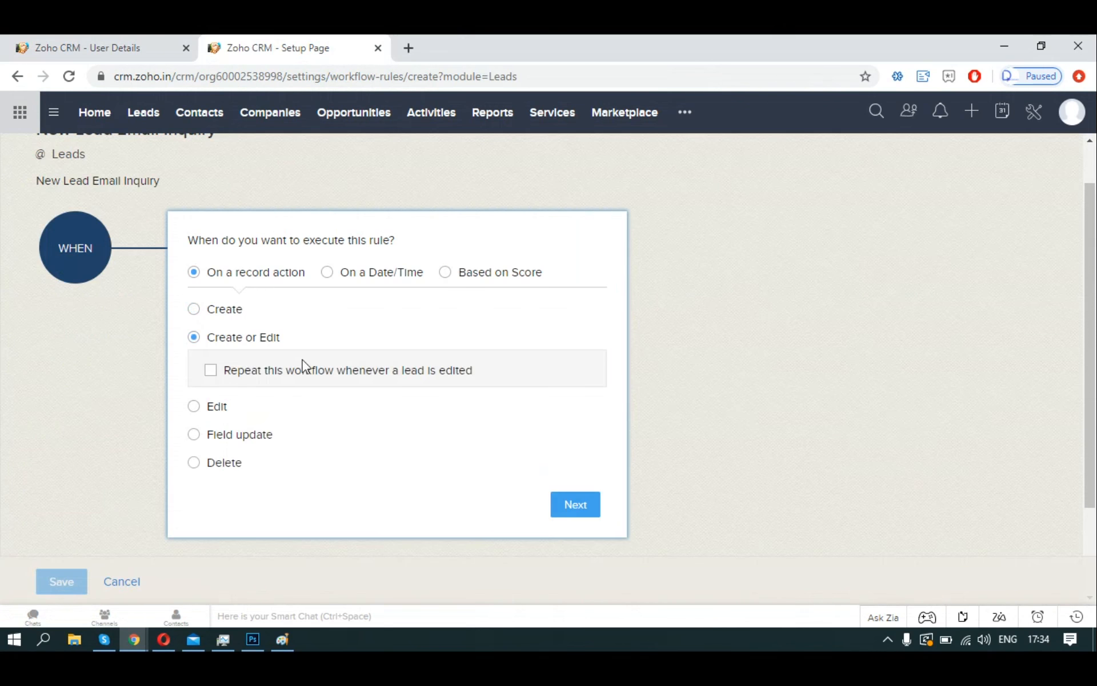
pyautogui.click(220, 311)
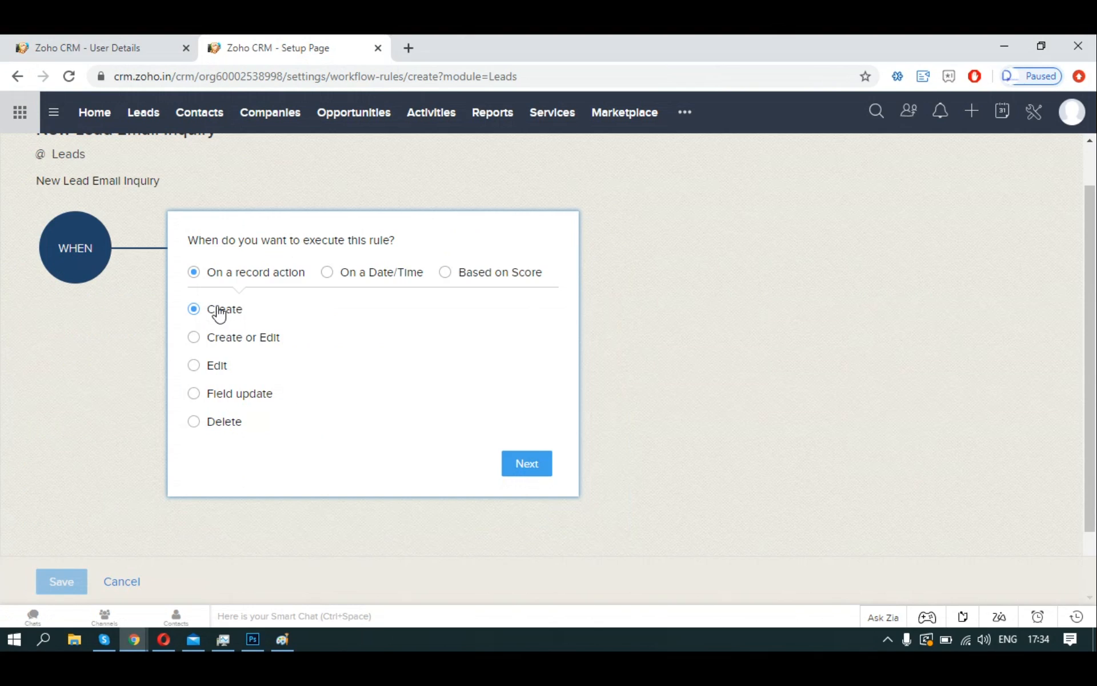
pyautogui.click(531, 467)
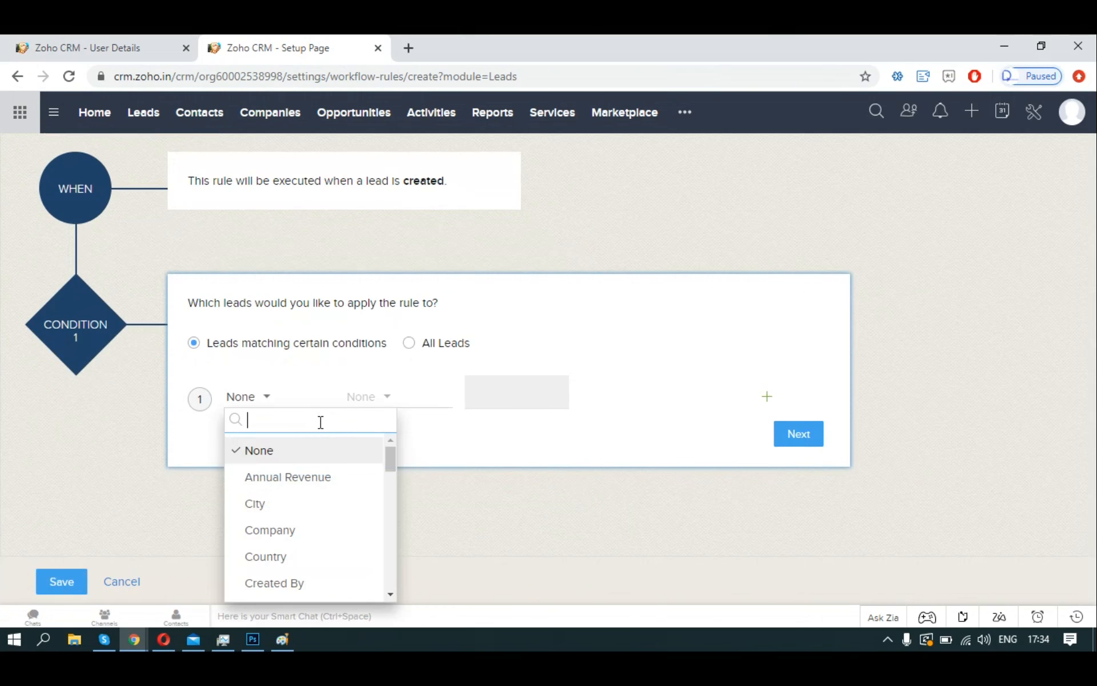
# Add the condition Email is not empty and confirm it.
pyautogui.write('email')
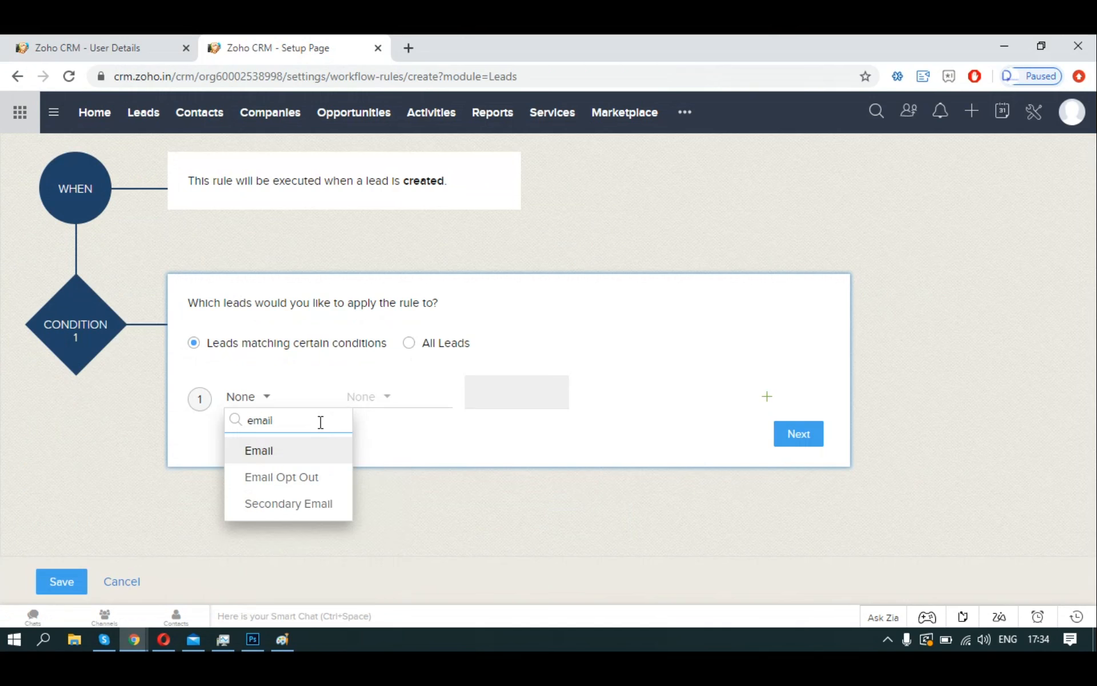
pyautogui.click(309, 451)
pyautogui.click(391, 407)
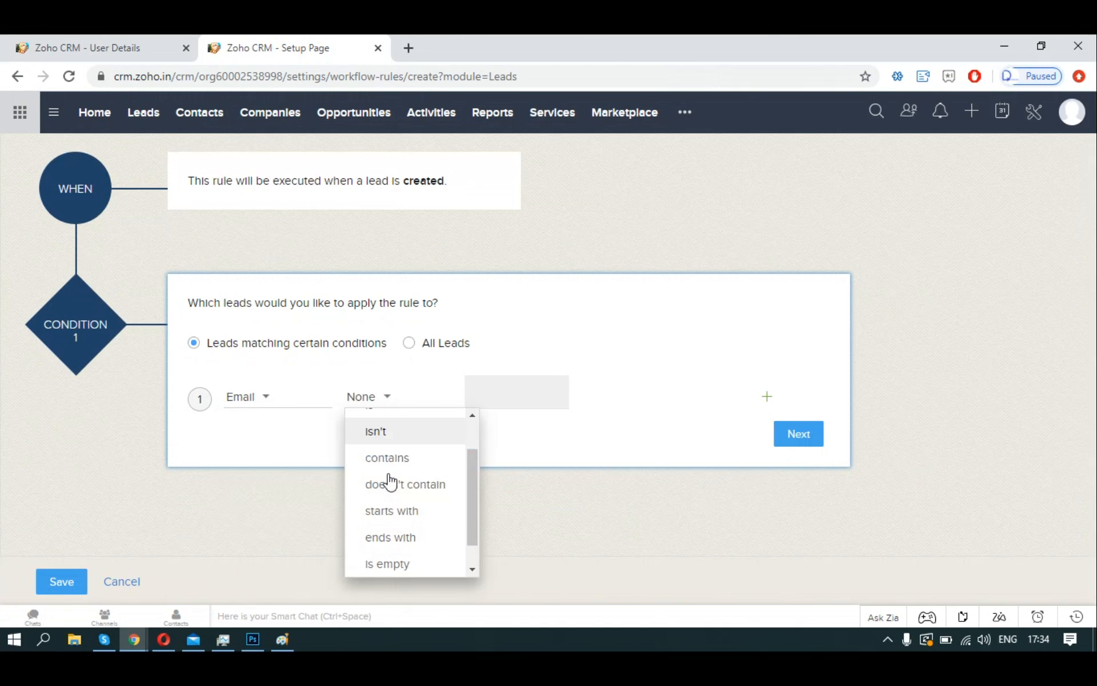
pyautogui.scroll(-1, 389, 482)
pyautogui.click(399, 558)
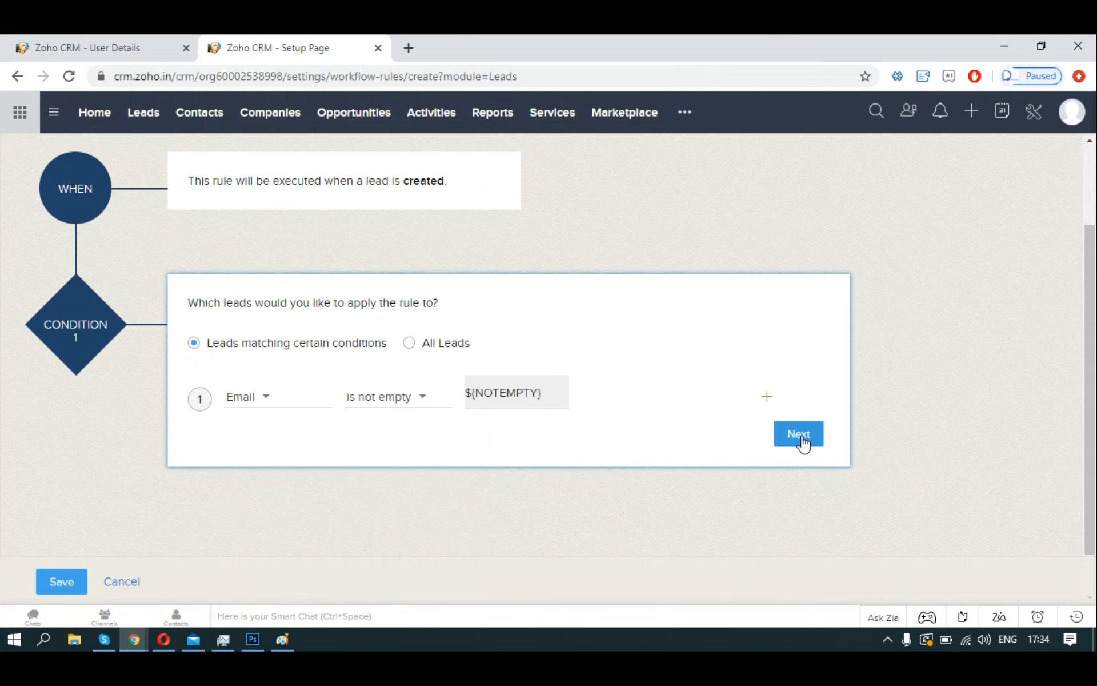
pyautogui.click(800, 437)
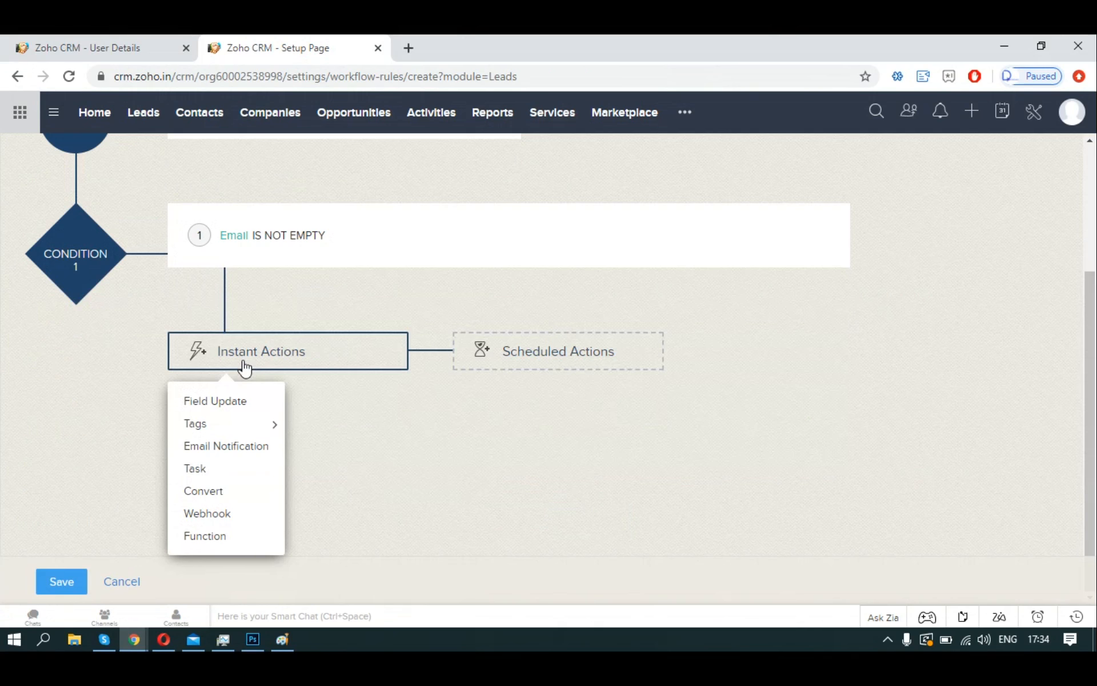
# Add an instant action that tags matching leads with a new 'New Lead' tag.
pyautogui.moveTo(218, 429)
pyautogui.click(323, 424)
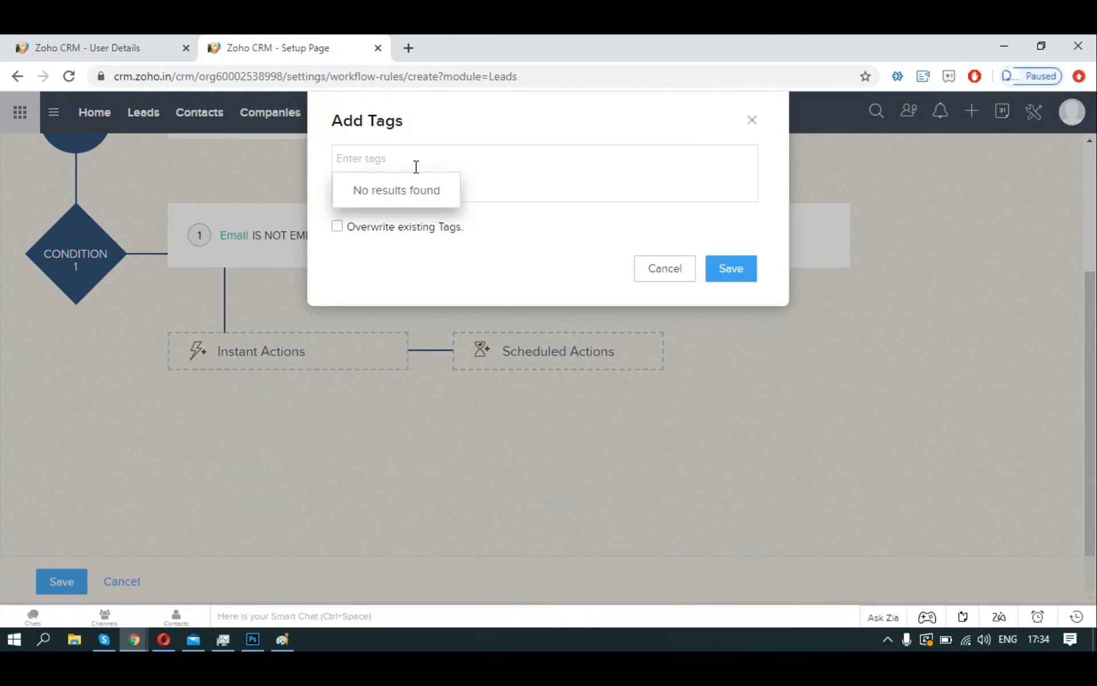
pyautogui.write('New Lead')
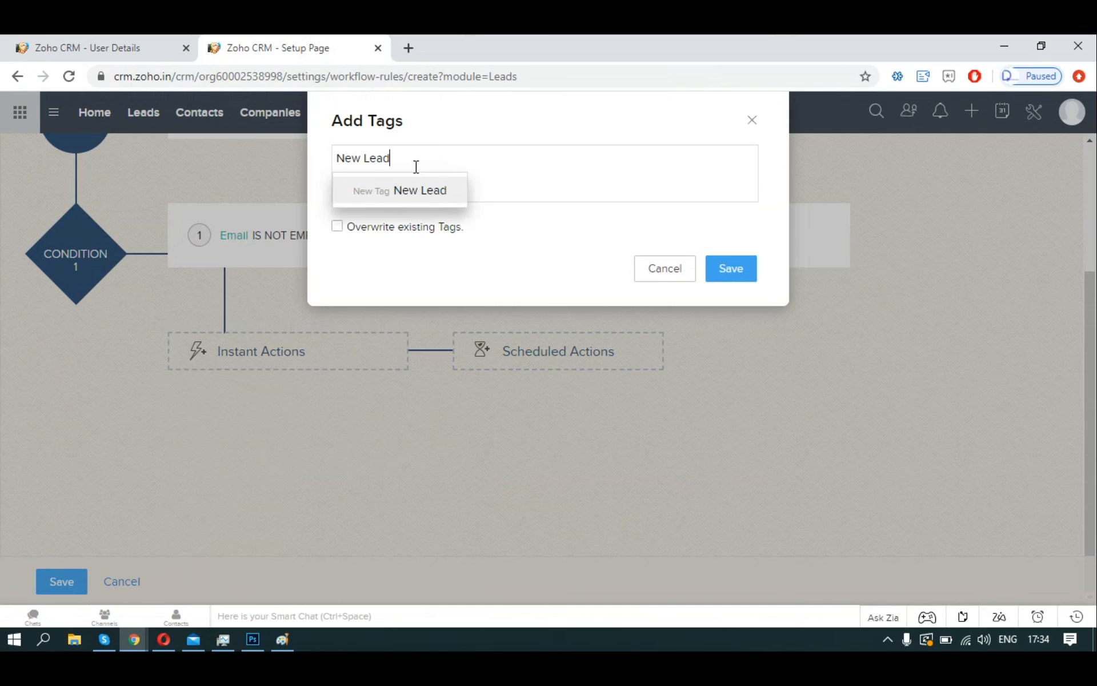
pyautogui.click(414, 194)
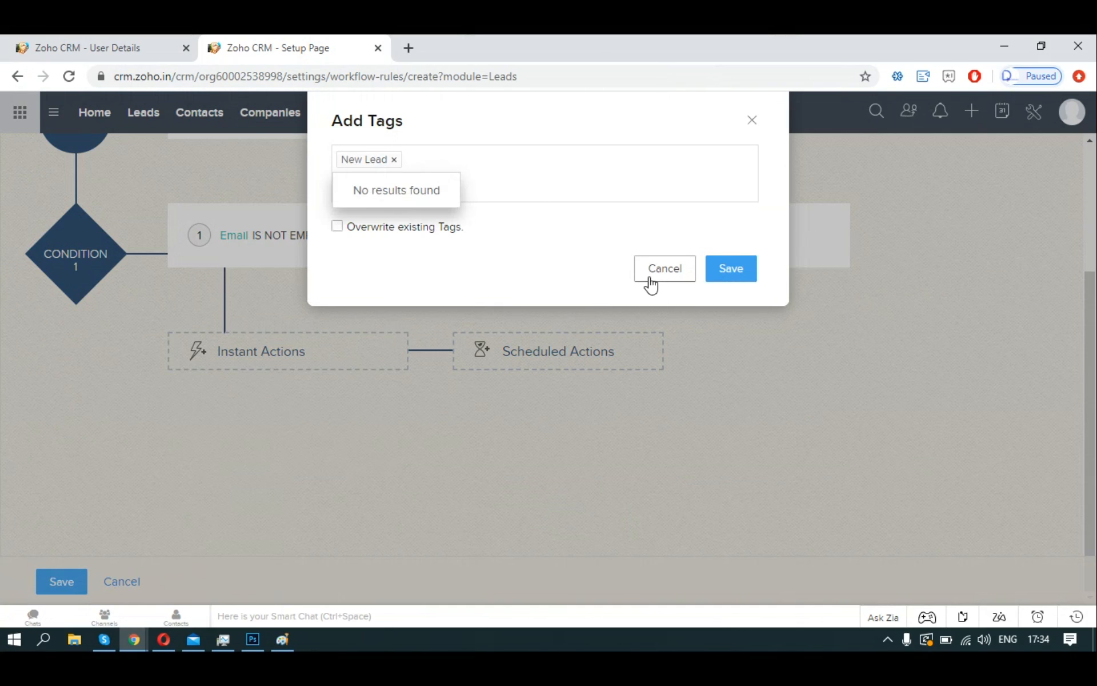
pyautogui.click(725, 278)
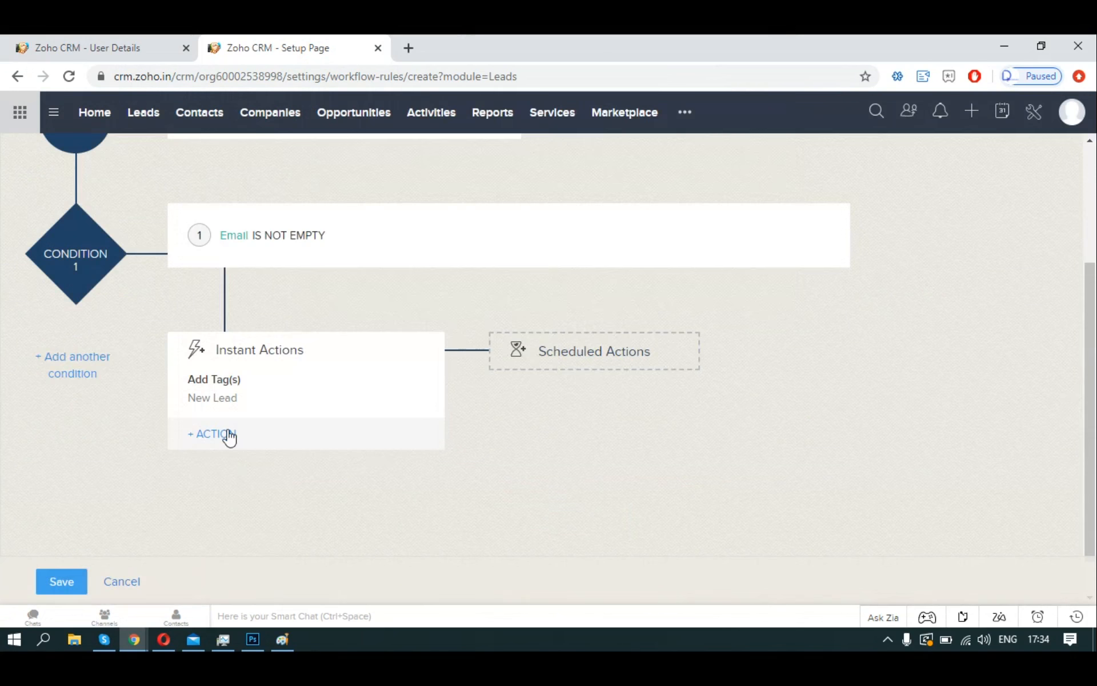
# Add a second action of type Email Notification.
pyautogui.moveTo(235, 380)
pyautogui.click(226, 437)
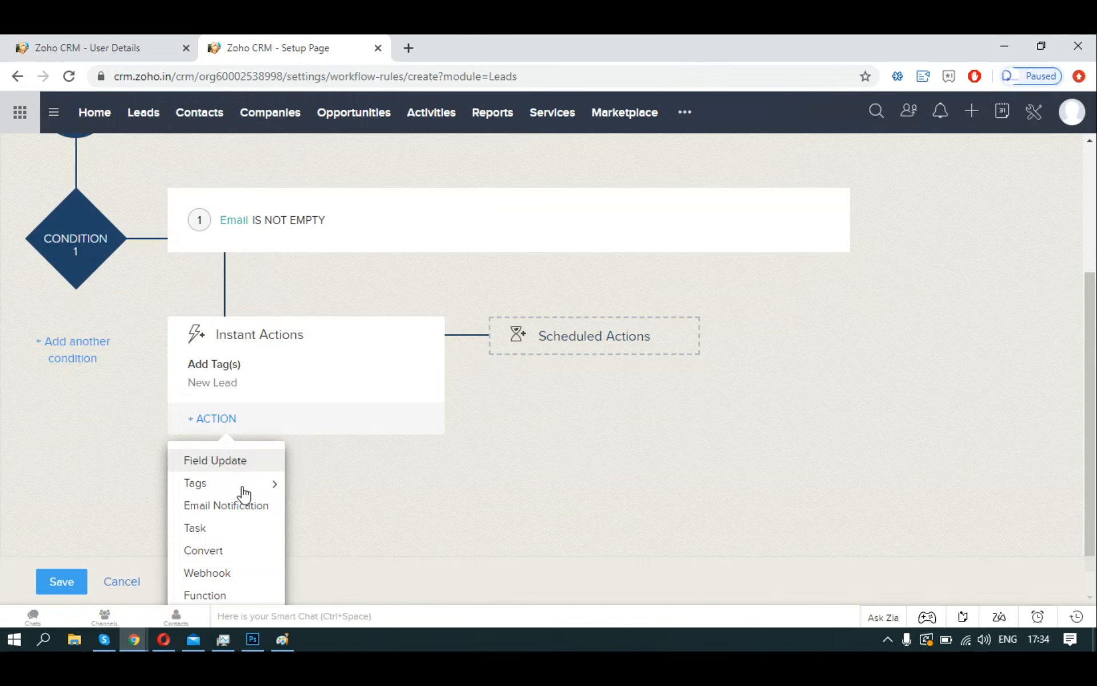
pyautogui.click(241, 484)
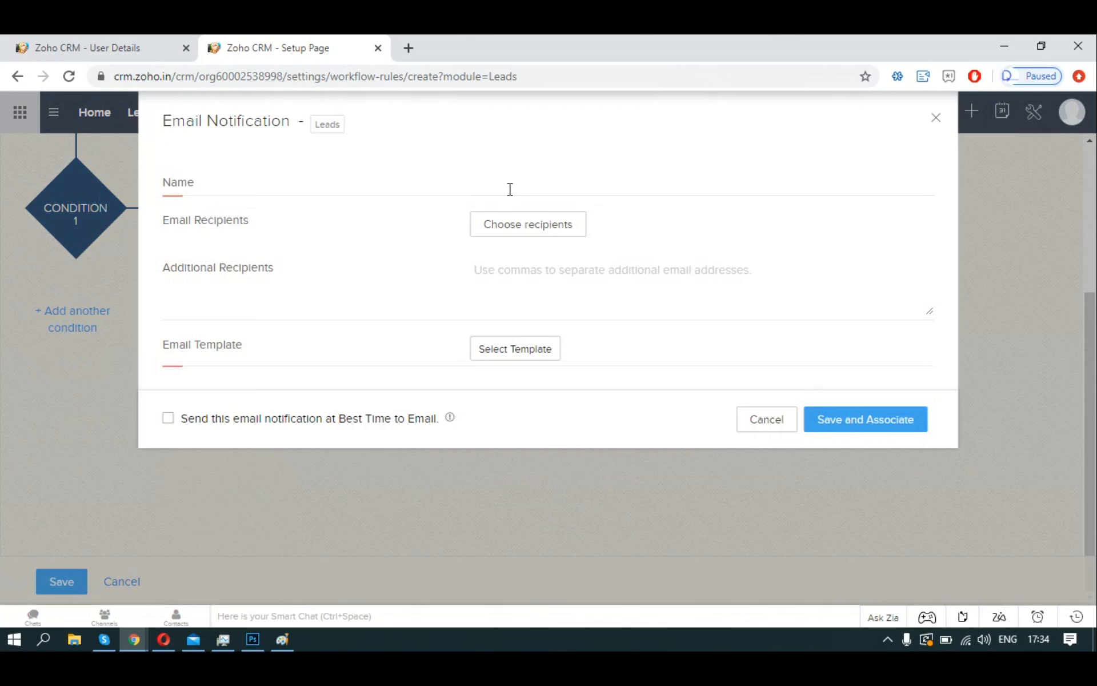
# Name the email notification 'New Lead created for Email Inquiry', correcting the typos.
pyautogui.click(509, 189)
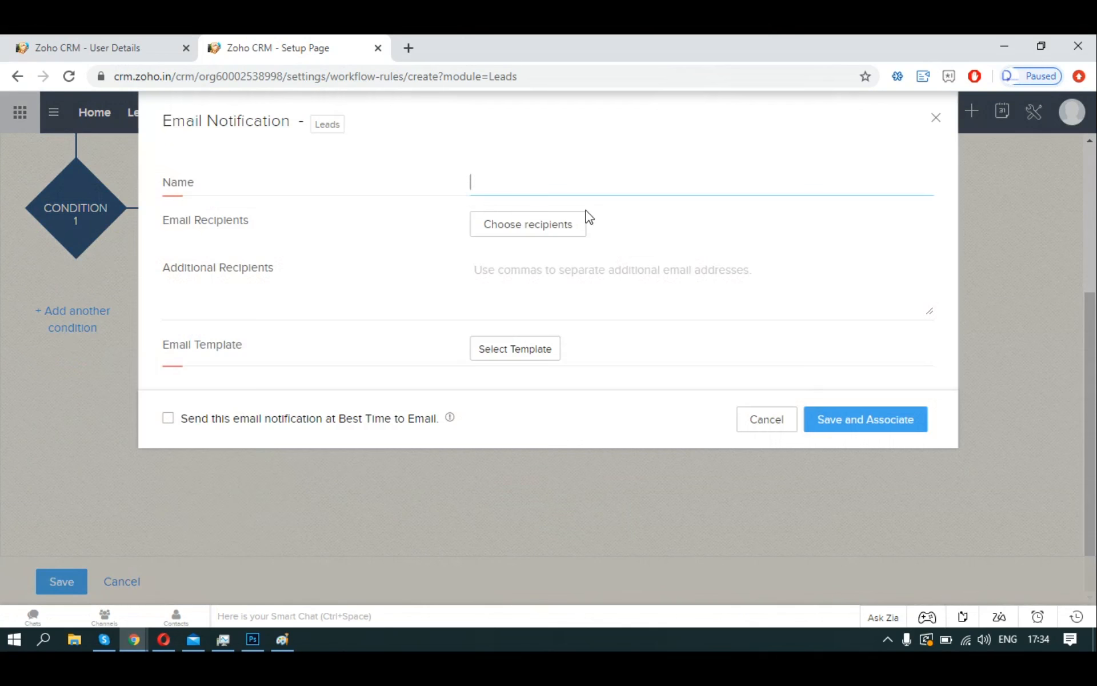
pyautogui.write('N')
pyautogui.write('ew Lead ')
pyautogui.write('throu')
pyautogui.press('BackSpace')
pyautogui.press('BackSpace')
pyautogui.press('BackSpace')
pyautogui.press('BackSpace')
pyautogui.press('BackSpace')
pyautogui.write('created-')
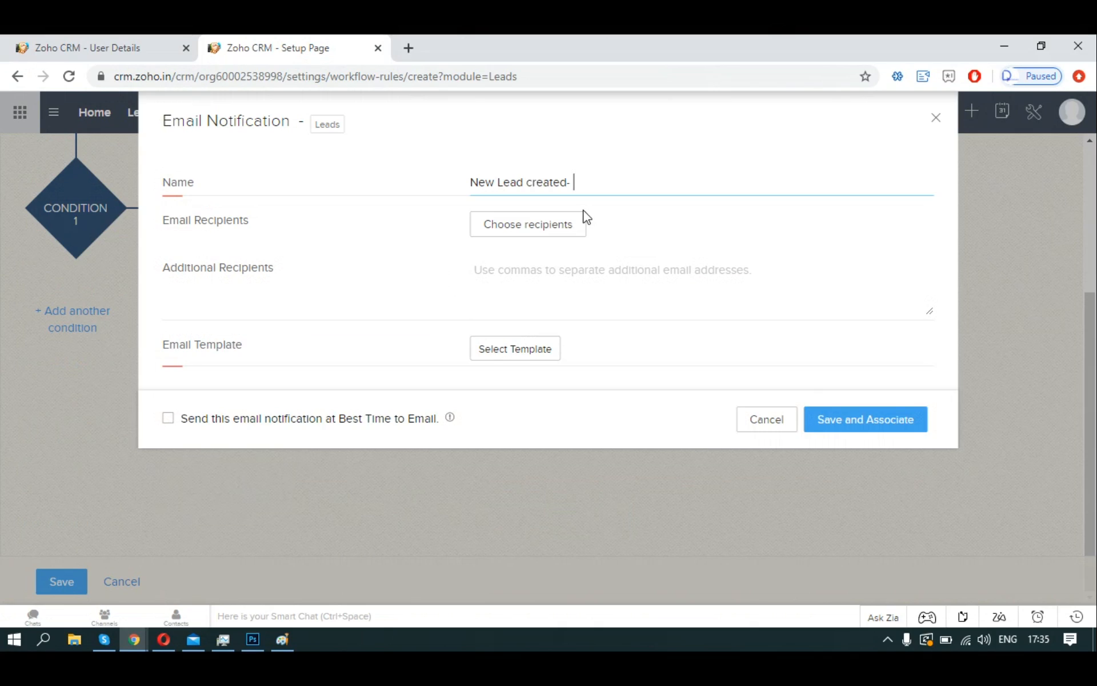
pyautogui.write(' Email Inquiry')
pyautogui.hotkey('ctrl', 'Left')
pyautogui.hotkey('ctrl', 'Left')
pyautogui.write('foir')
pyautogui.press('BackSpace')
pyautogui.press('BackSpace')
pyautogui.press('BackSpace')
pyautogui.press('BackSpace')
pyautogui.write('or')
pyautogui.press('Delete')
pyautogui.press('Delete')
# Send it to the lead's Email using the 'New lead via web form' template, then save the rule.
pyautogui.click(559, 236)
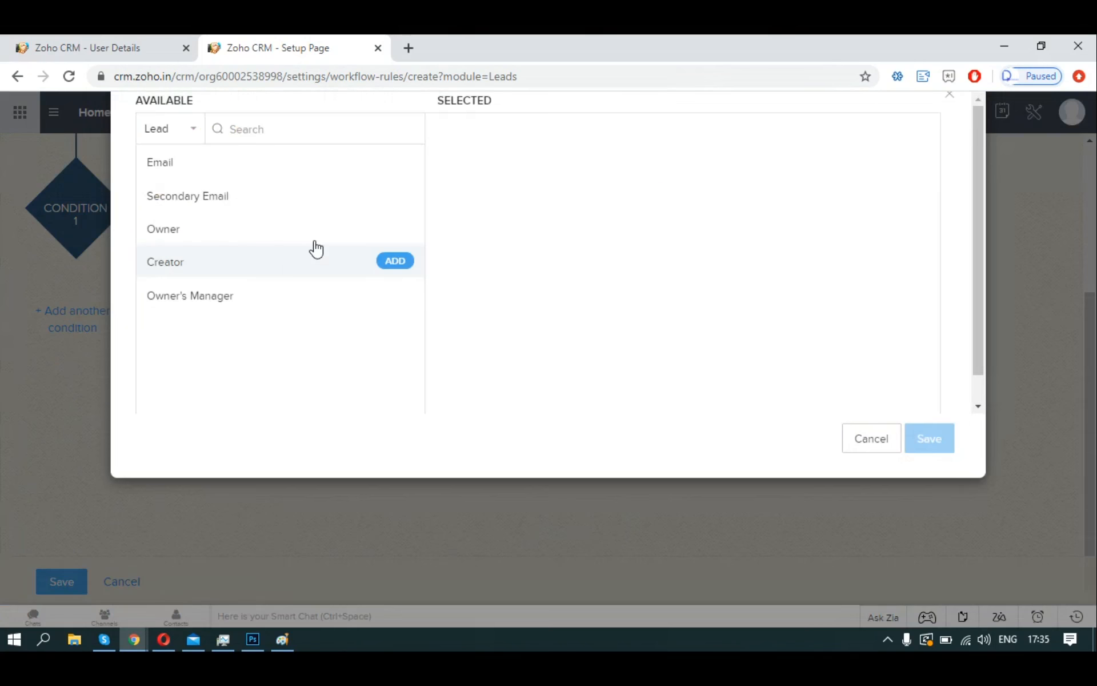
pyautogui.click(235, 197)
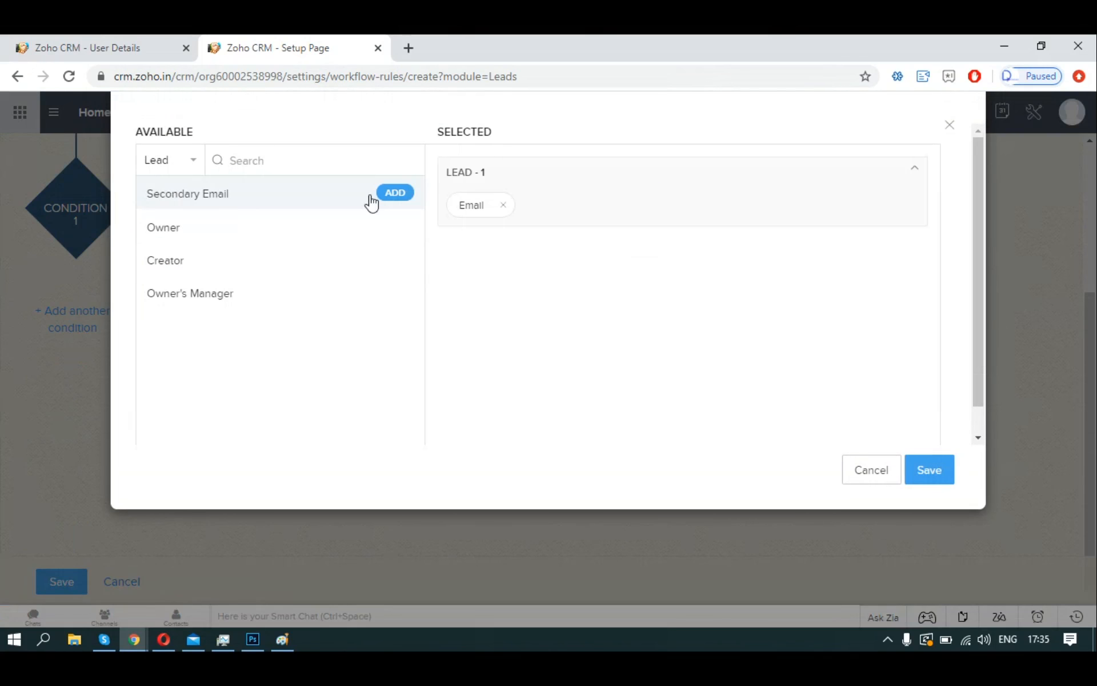
pyautogui.click(927, 465)
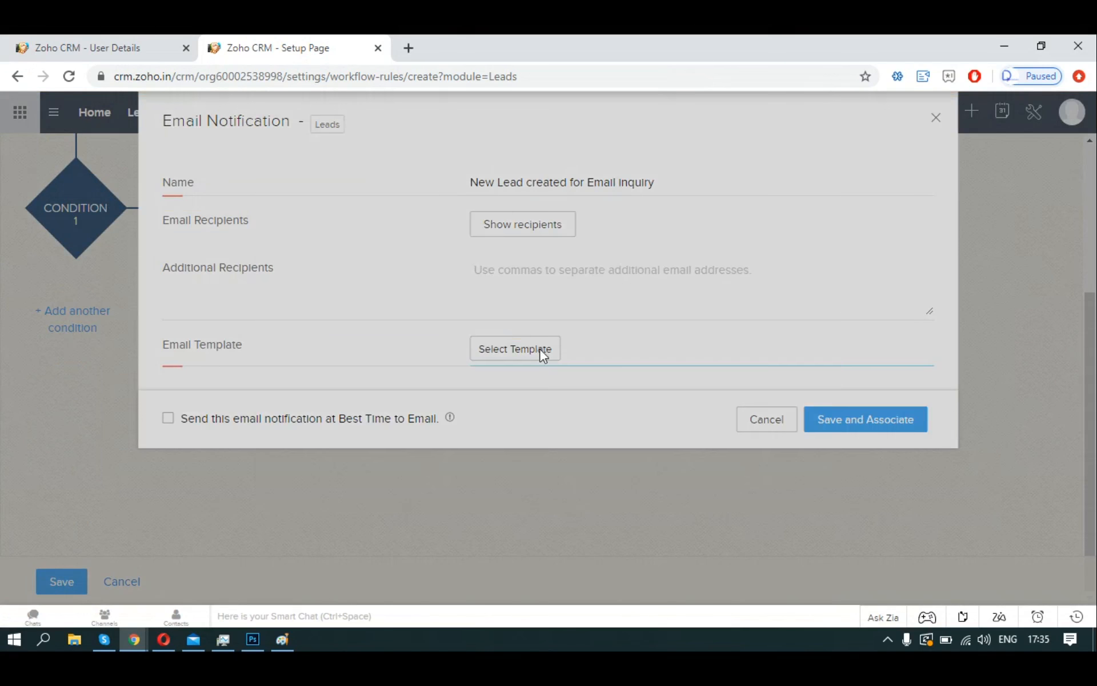
pyautogui.click(541, 353)
pyautogui.click(401, 223)
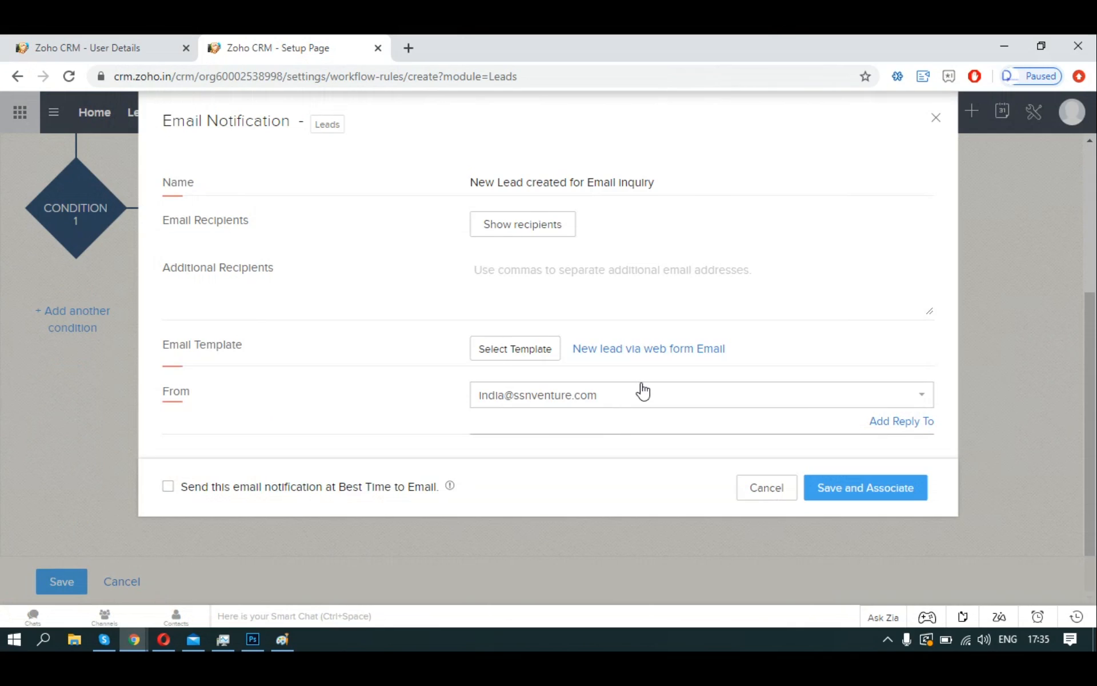
pyautogui.click(881, 495)
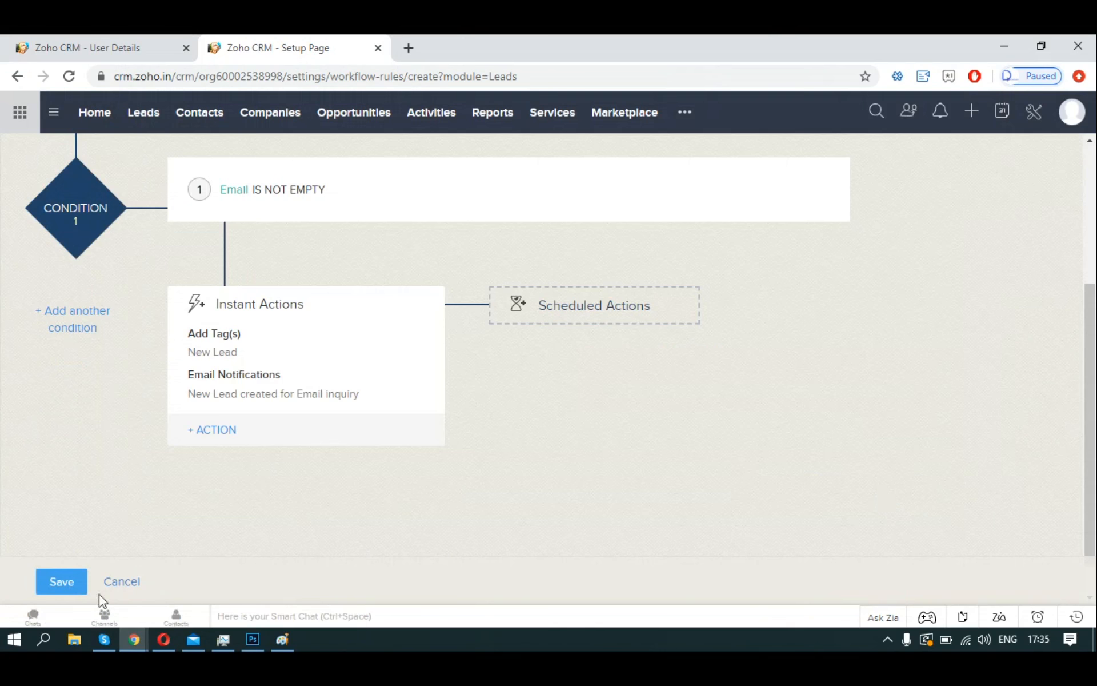
pyautogui.click(43, 588)
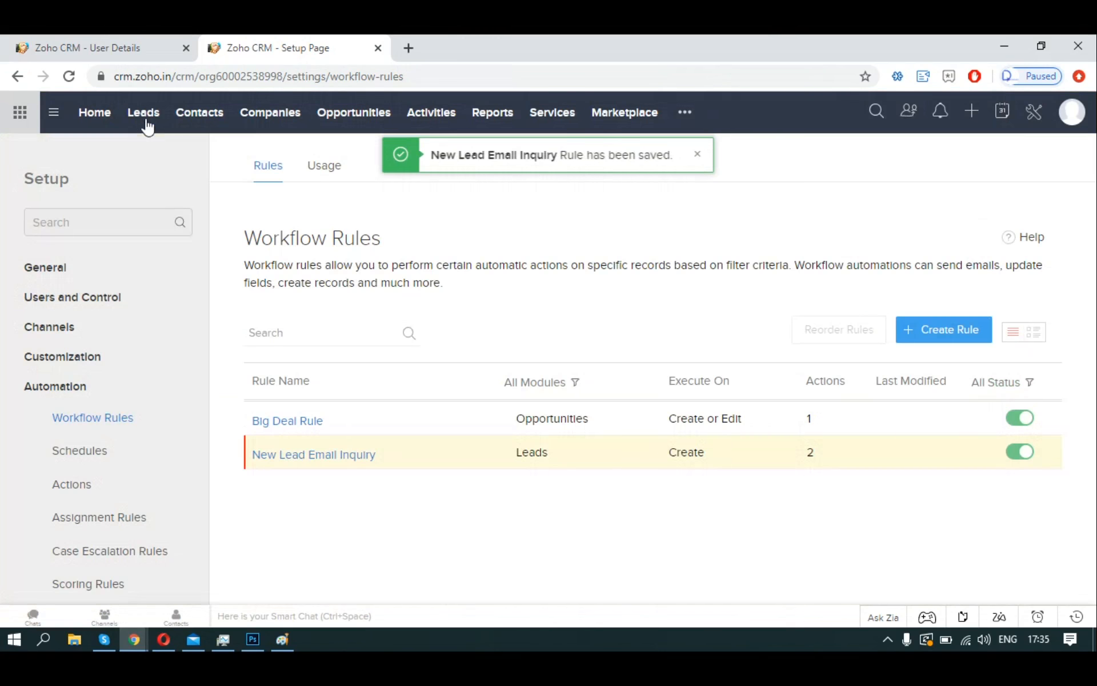
# Start a new lead from the Leads list with company IT Solutions Solved.
pyautogui.click(147, 122)
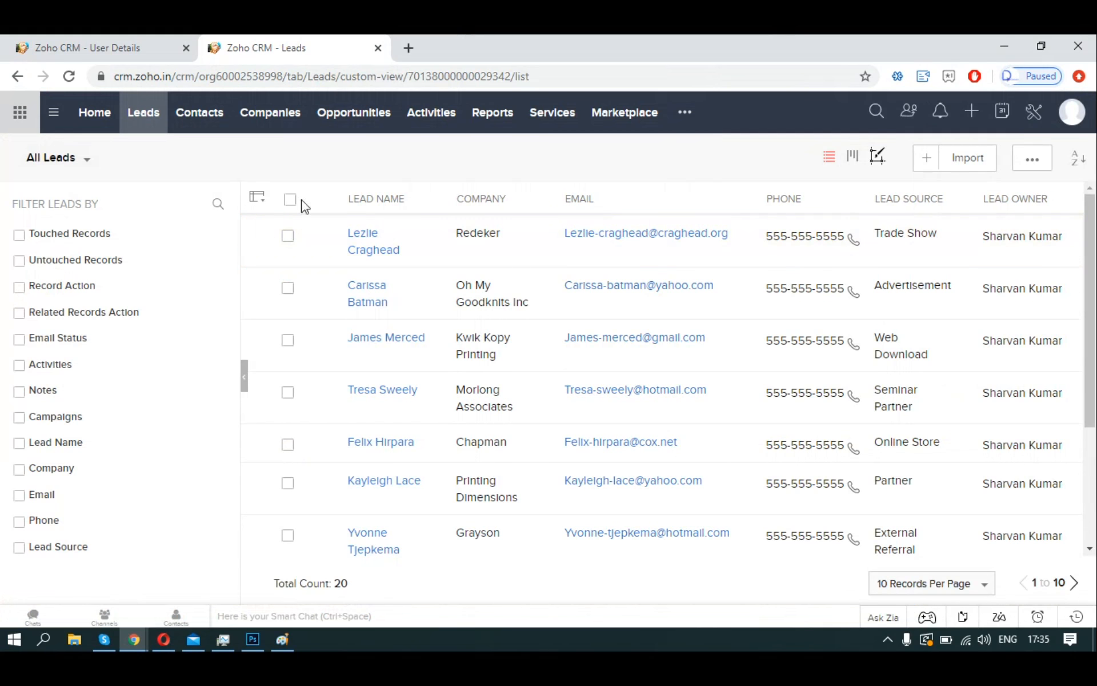
pyautogui.click(926, 165)
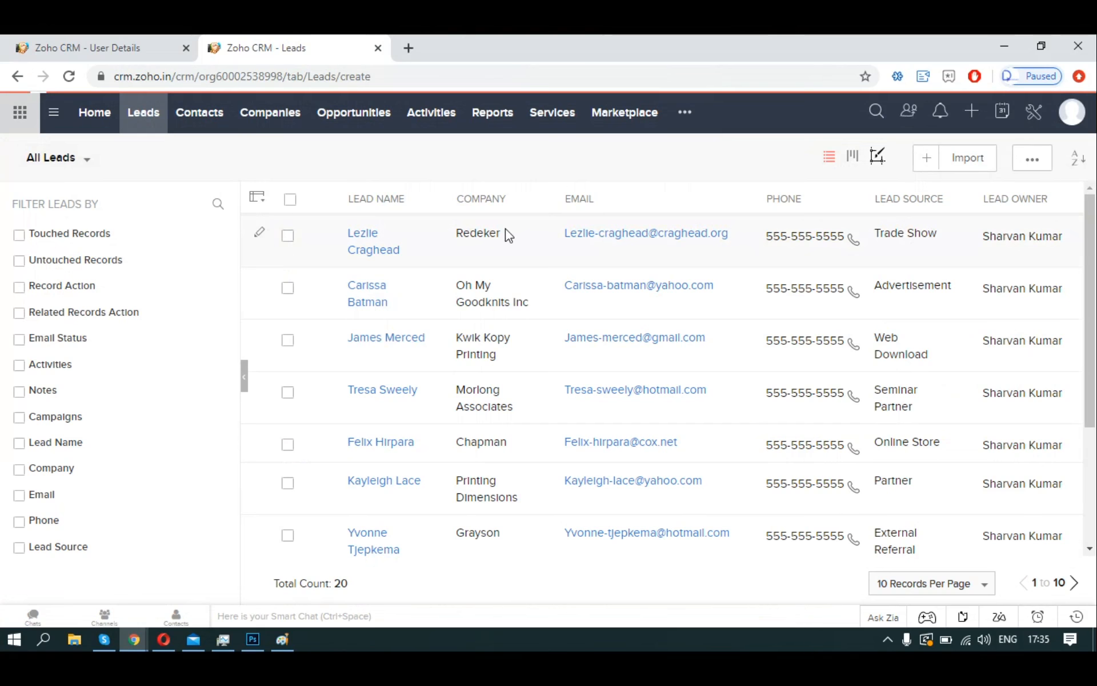
pyautogui.click(758, 397)
pyautogui.write('IT SOlutions SOlved')
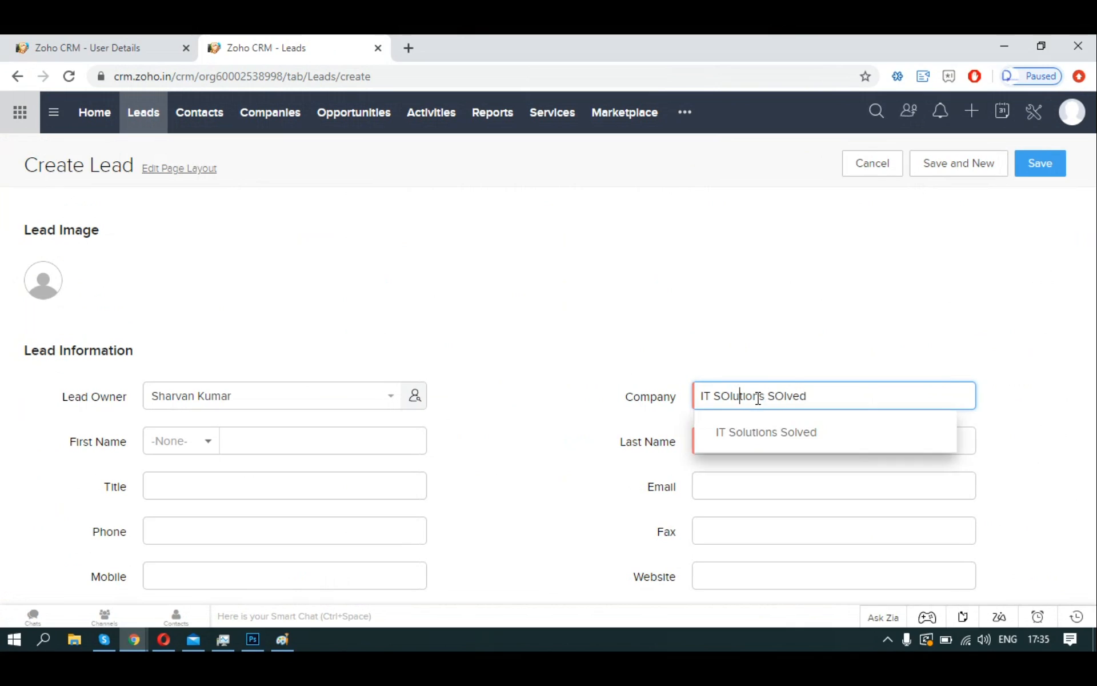
pyautogui.click(768, 431)
# Enter the lead's first name, last name and email address.
pyautogui.click(348, 446)
pyautogui.press('Tab')
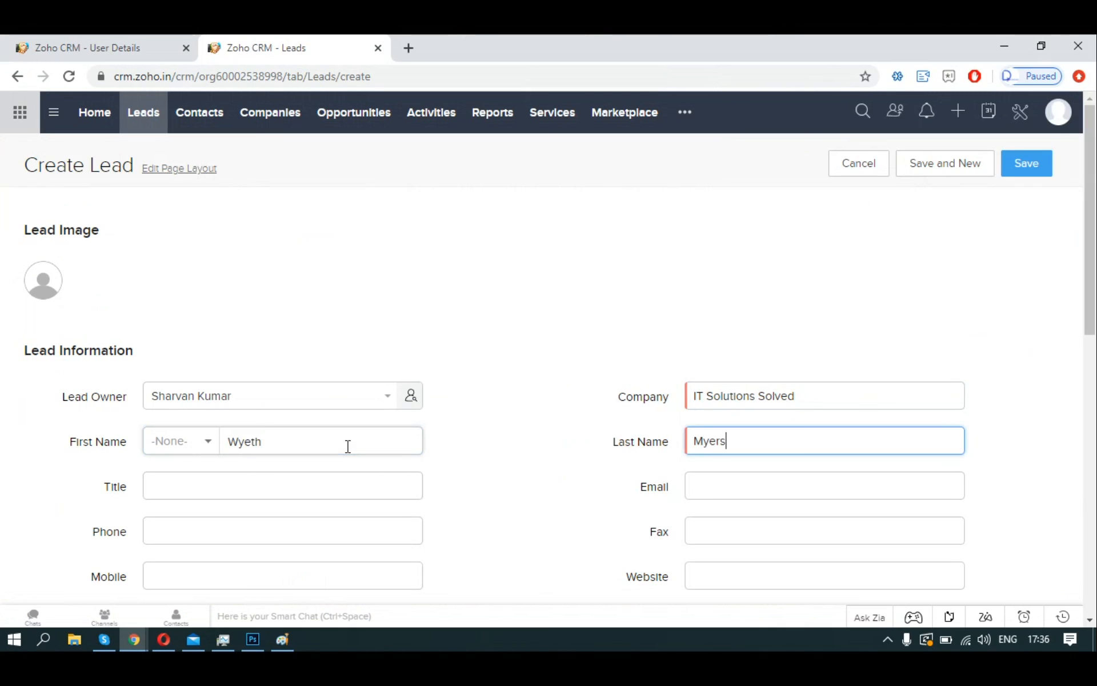
pyautogui.press('Tab')
pyautogui.press('Tab')
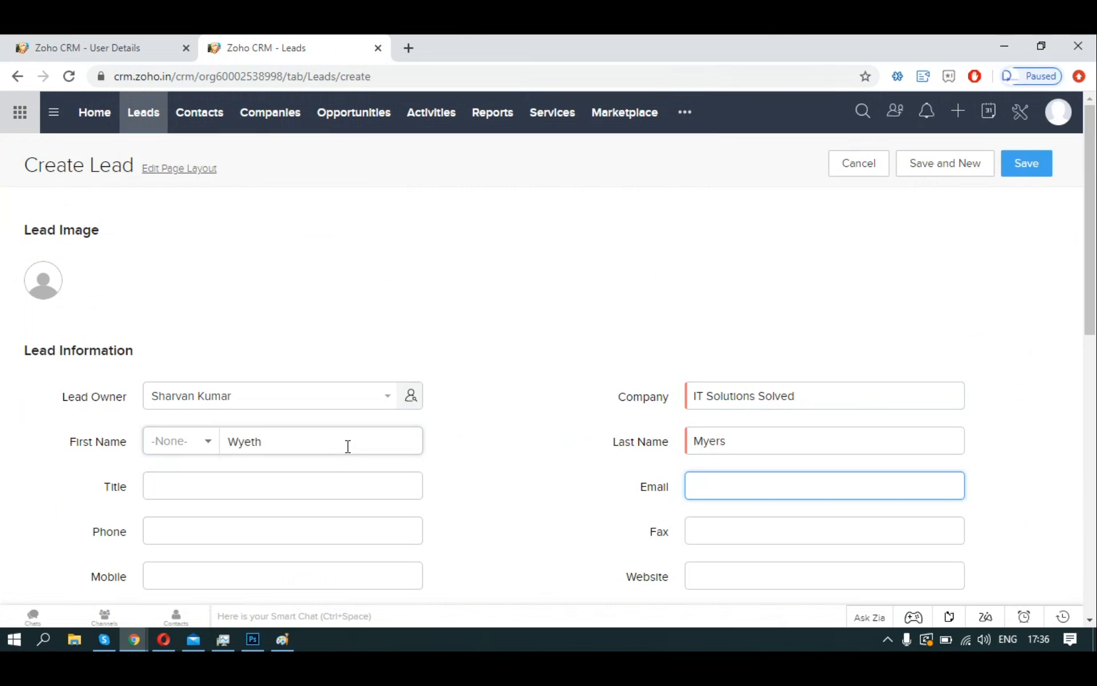
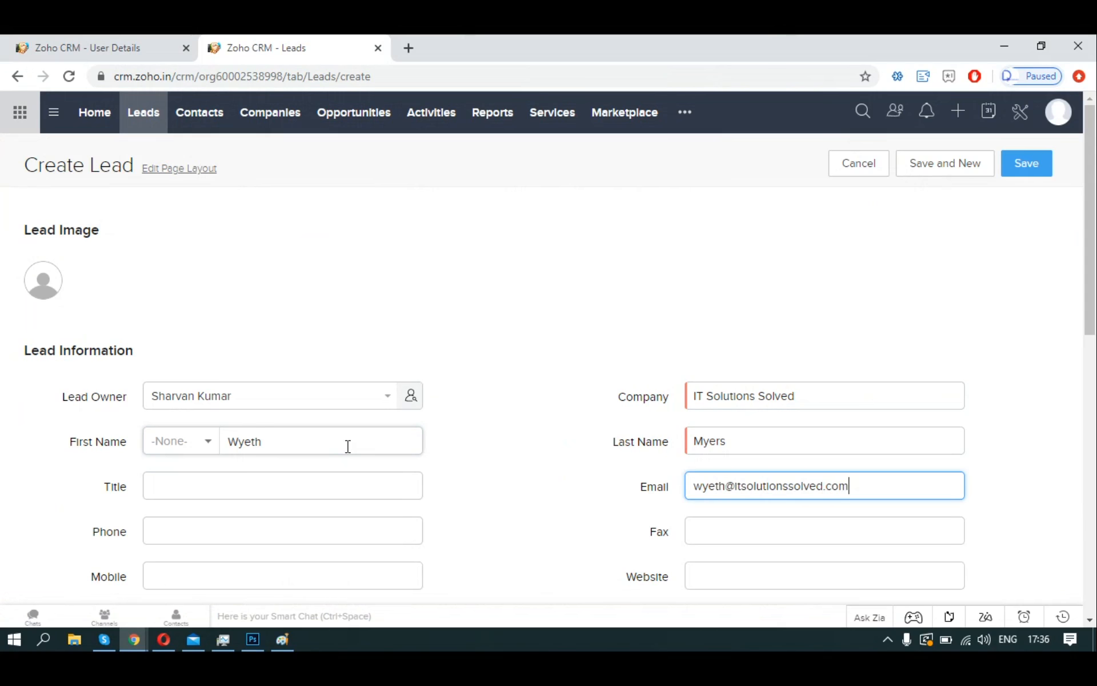
# Add the lead's phone number and save the new lead.
pyautogui.scroll(-3, 414, 372)
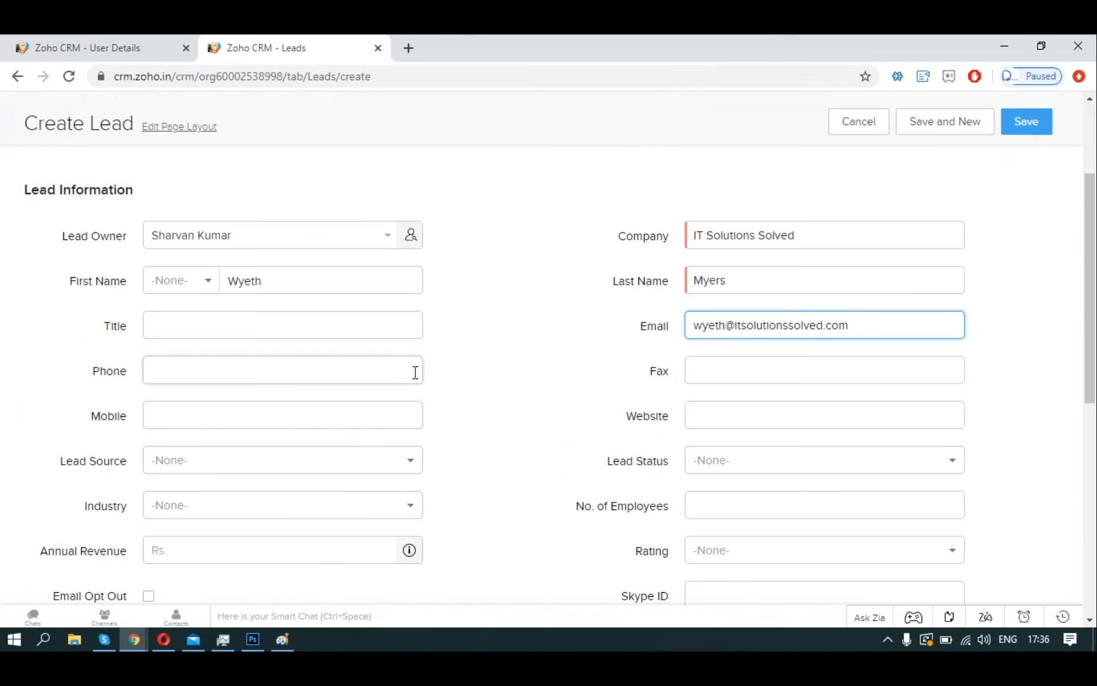
pyautogui.click(415, 372)
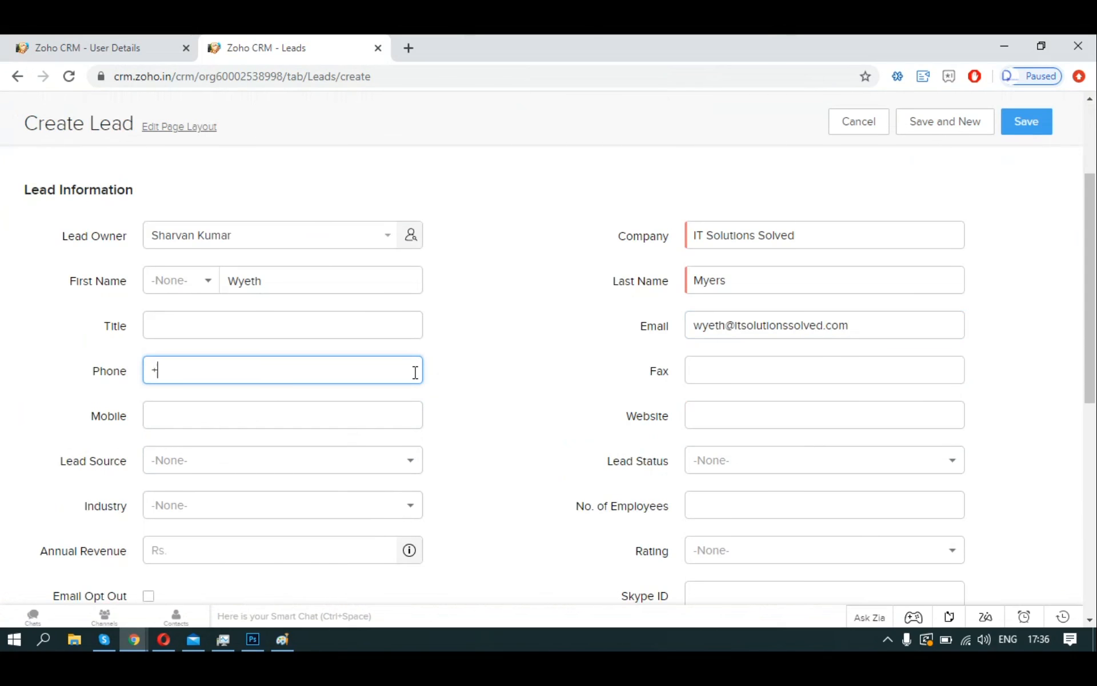
pyautogui.scroll(-4, 612, 374)
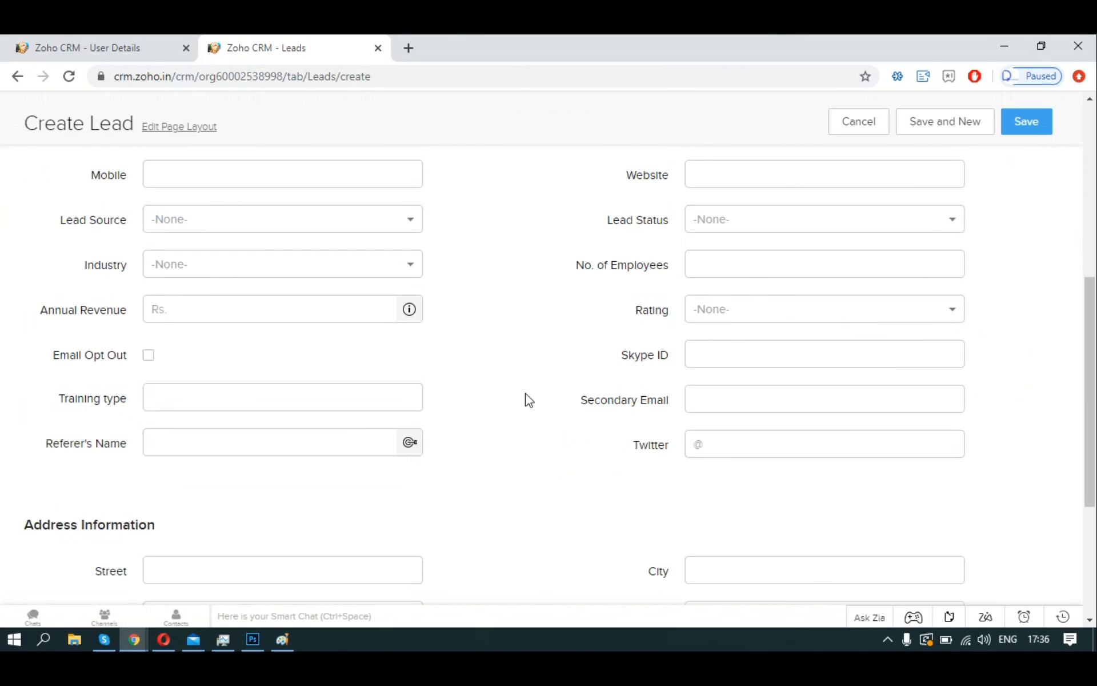
pyautogui.scroll(3, 583, 379)
pyautogui.scroll(-1, 1039, 310)
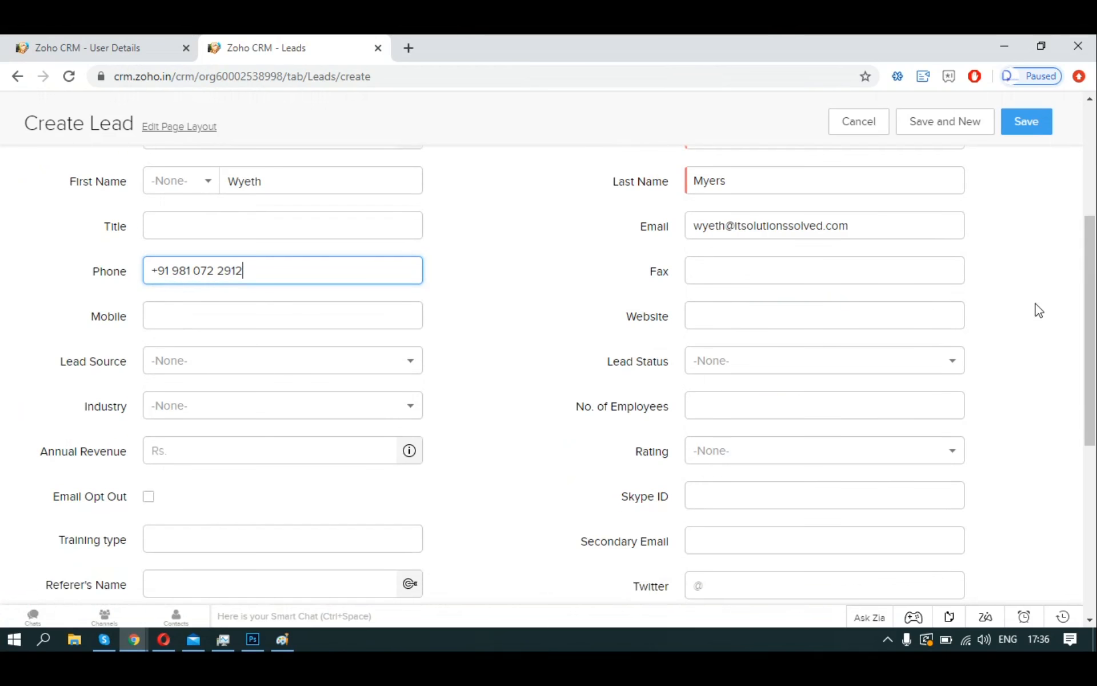
pyautogui.scroll(-2, 1039, 310)
pyautogui.click(1037, 122)
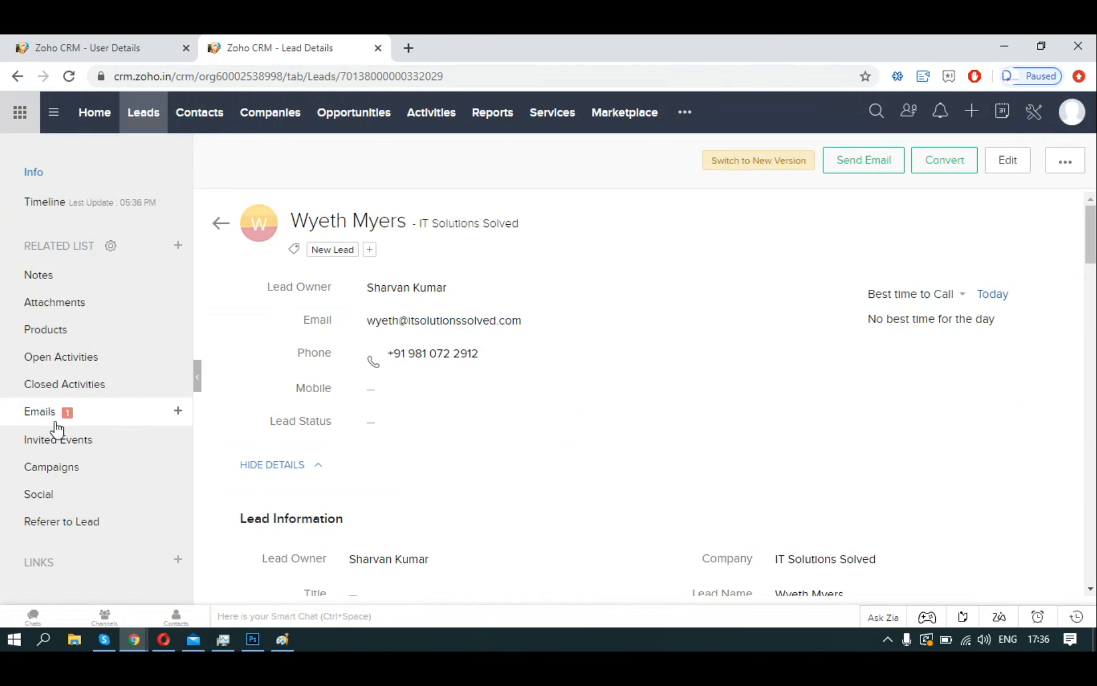
# Check the lead's Emails list for the Workflow Alert thank-you email, glancing briefly at Mail.
pyautogui.click(53, 416)
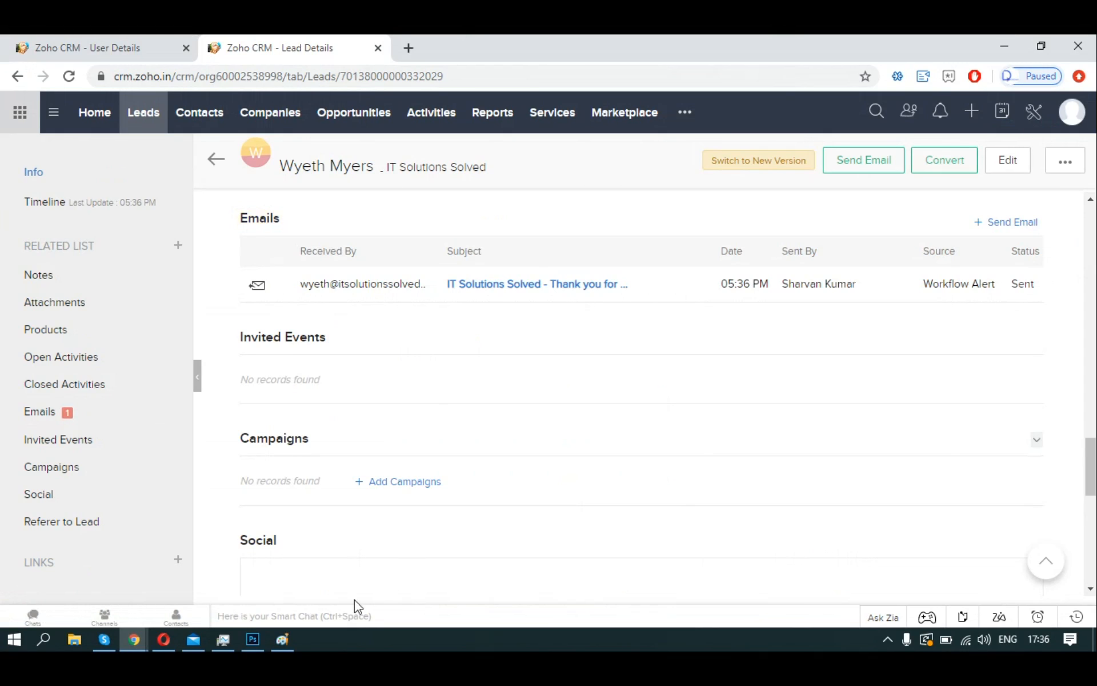
pyautogui.click(189, 641)
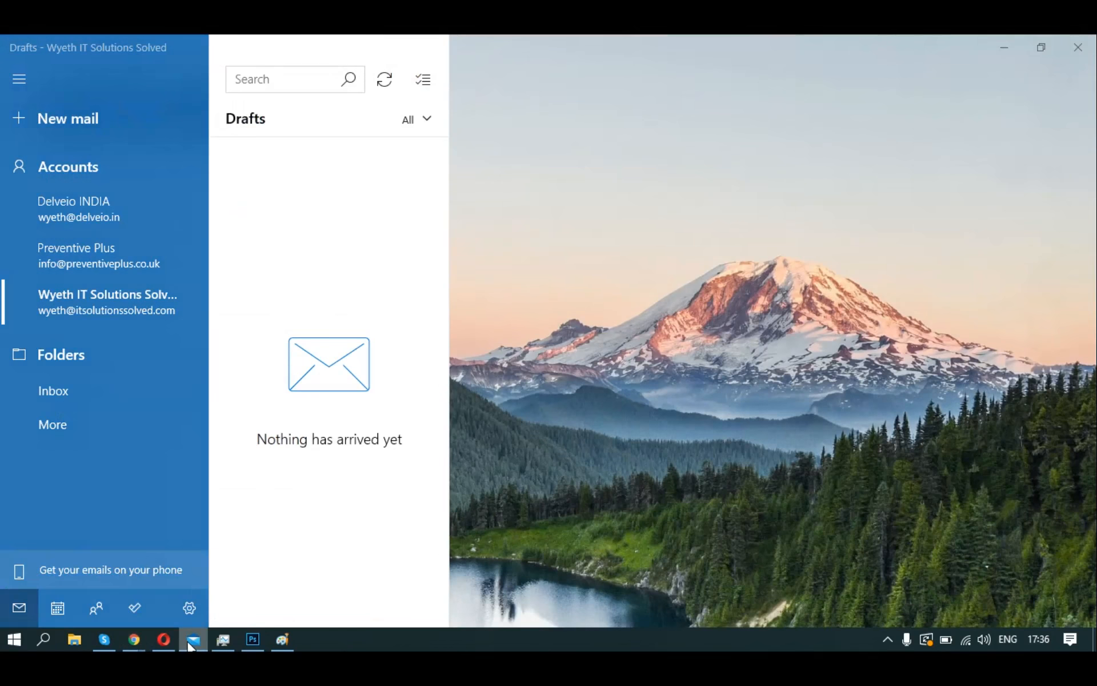
pyautogui.click(189, 645)
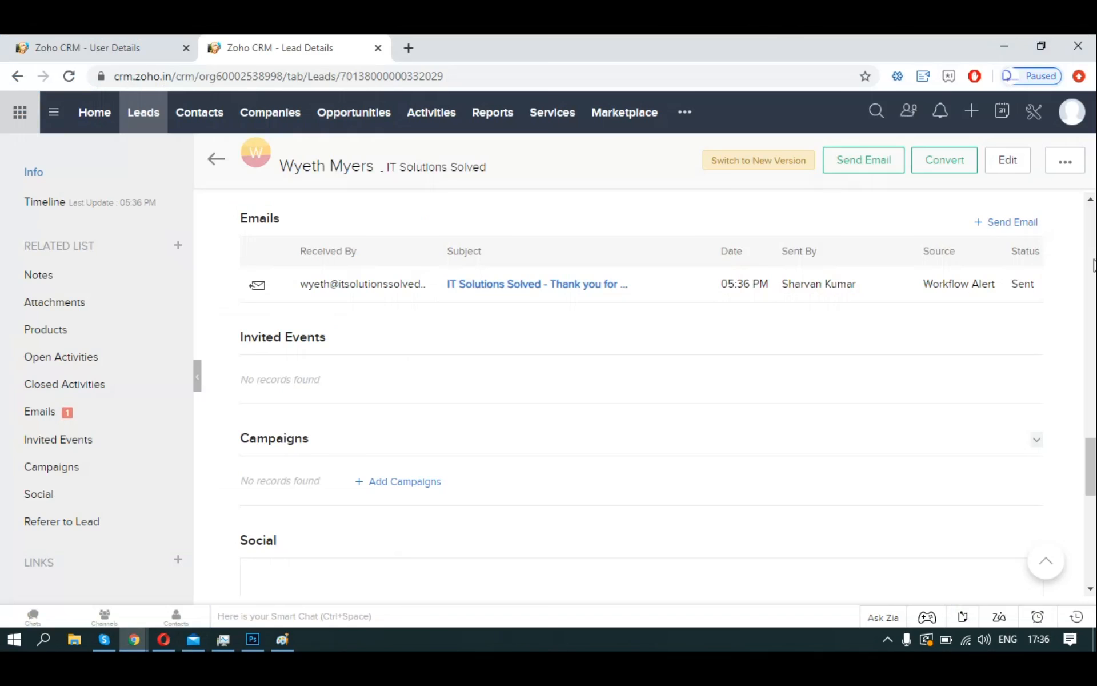
pyautogui.click(1033, 106)
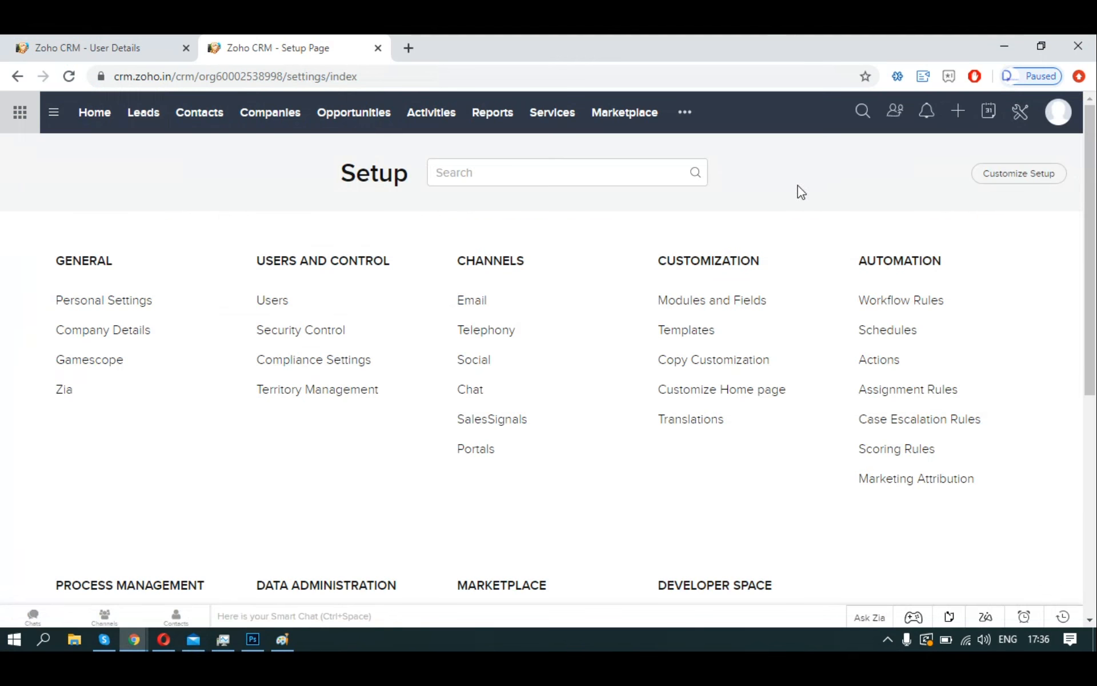
pyautogui.click(472, 299)
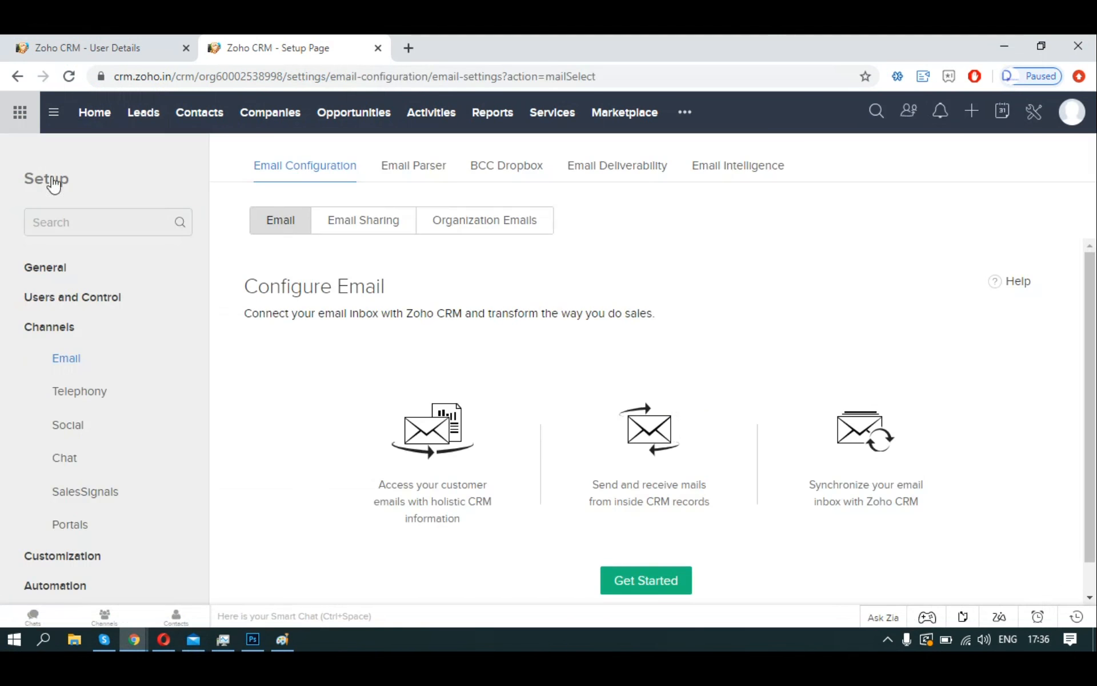
pyautogui.click(143, 122)
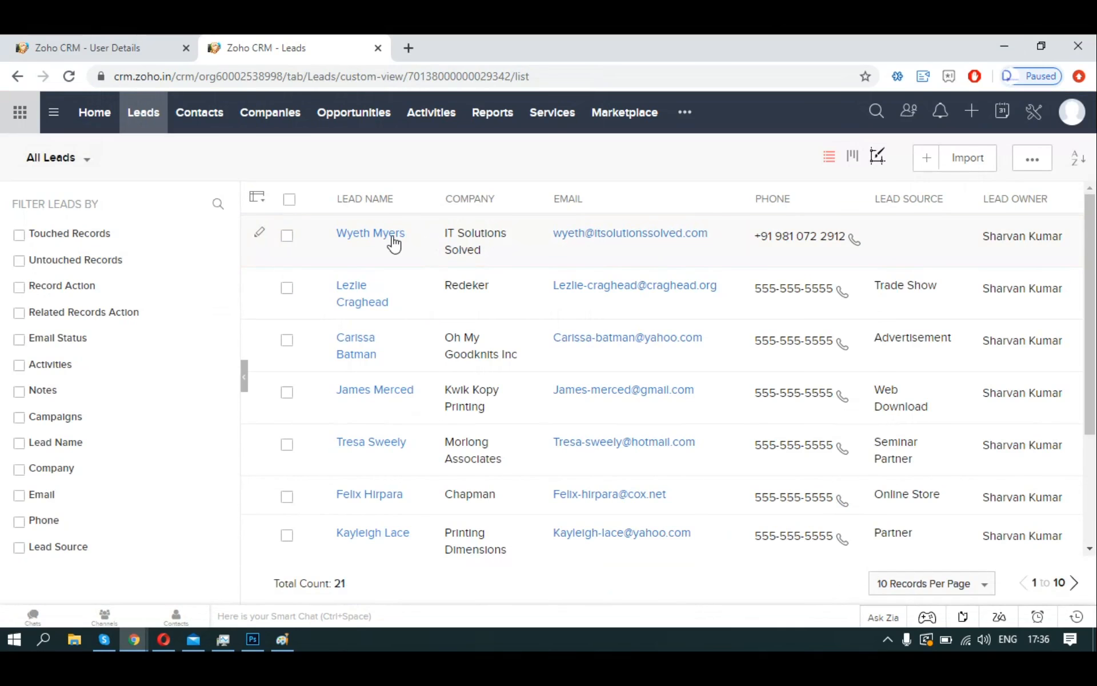
pyautogui.click(393, 241)
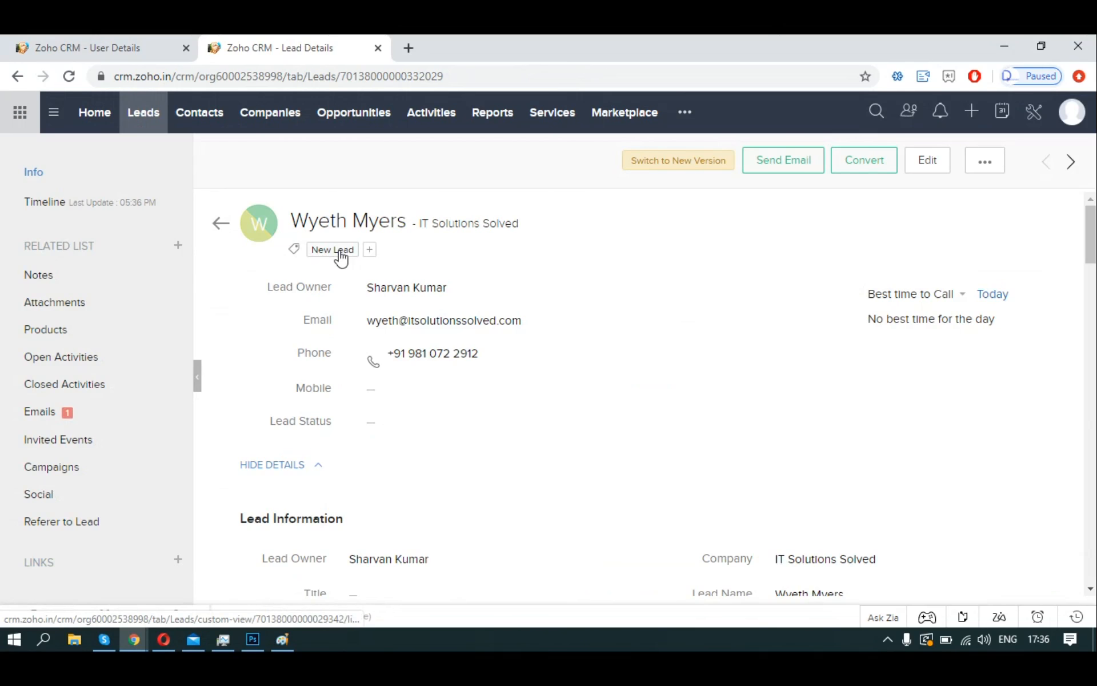
pyautogui.scroll(-3, 681, 362)
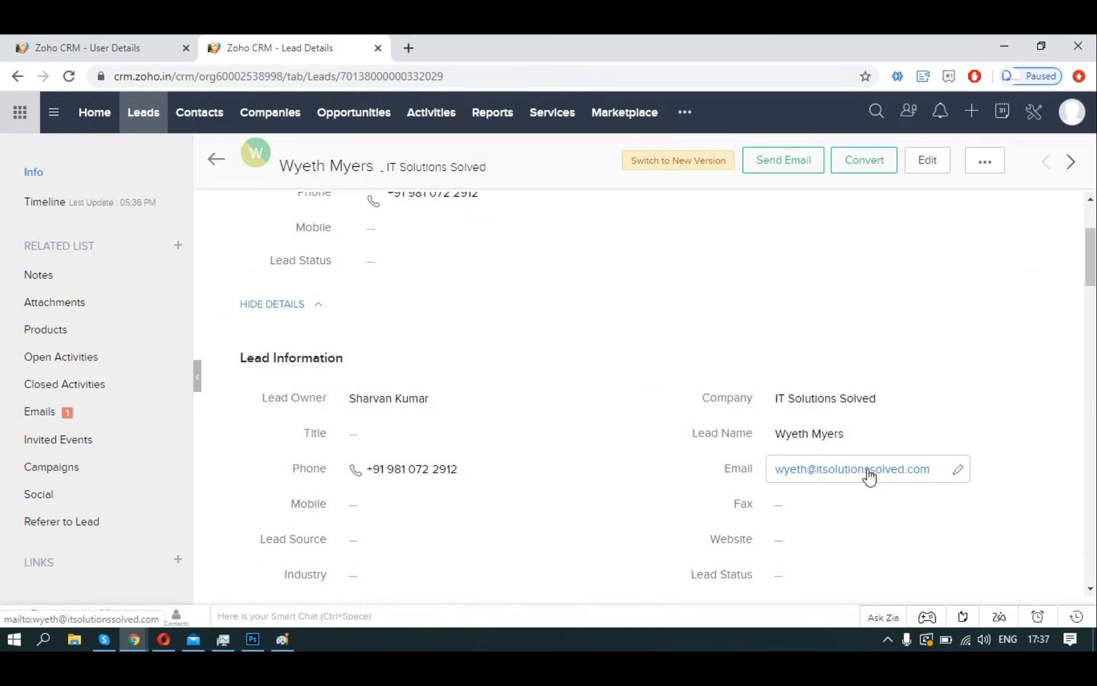
pyautogui.scroll(3, 869, 476)
pyautogui.moveTo(368, 286)
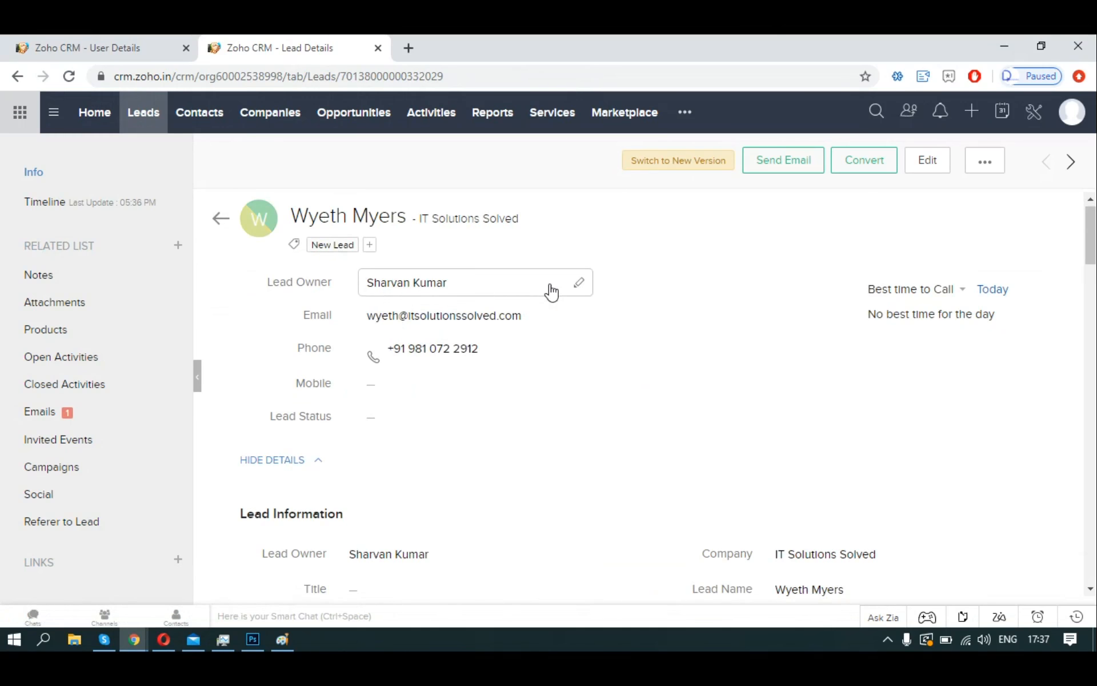
pyautogui.scroll(-6, 399, 337)
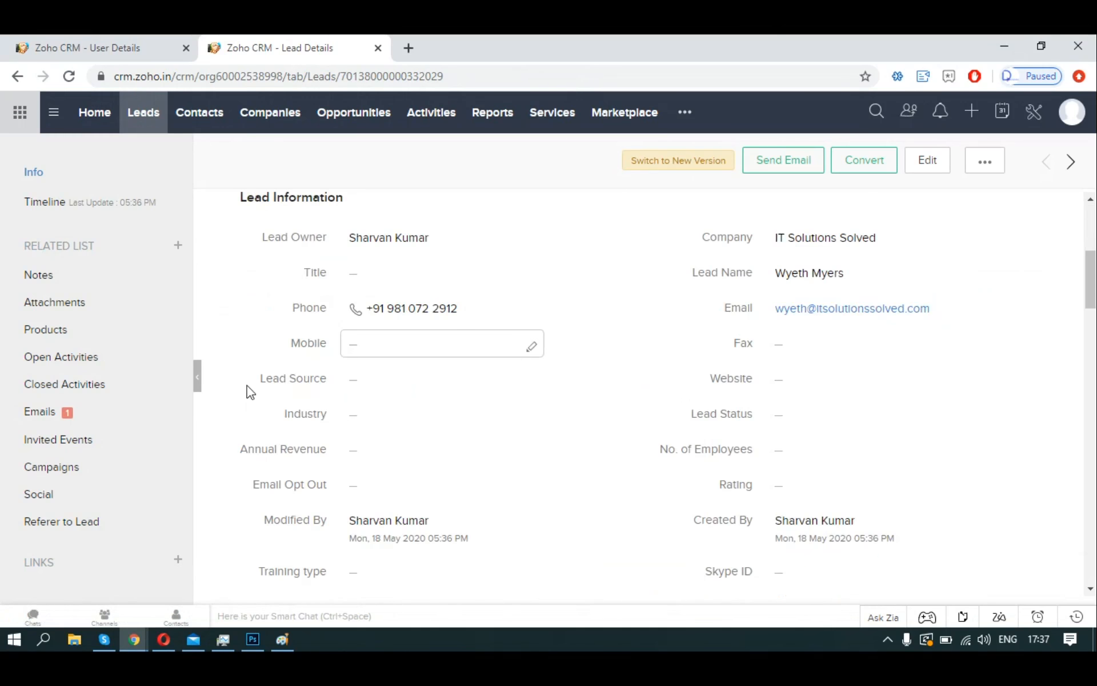
pyautogui.click(154, 423)
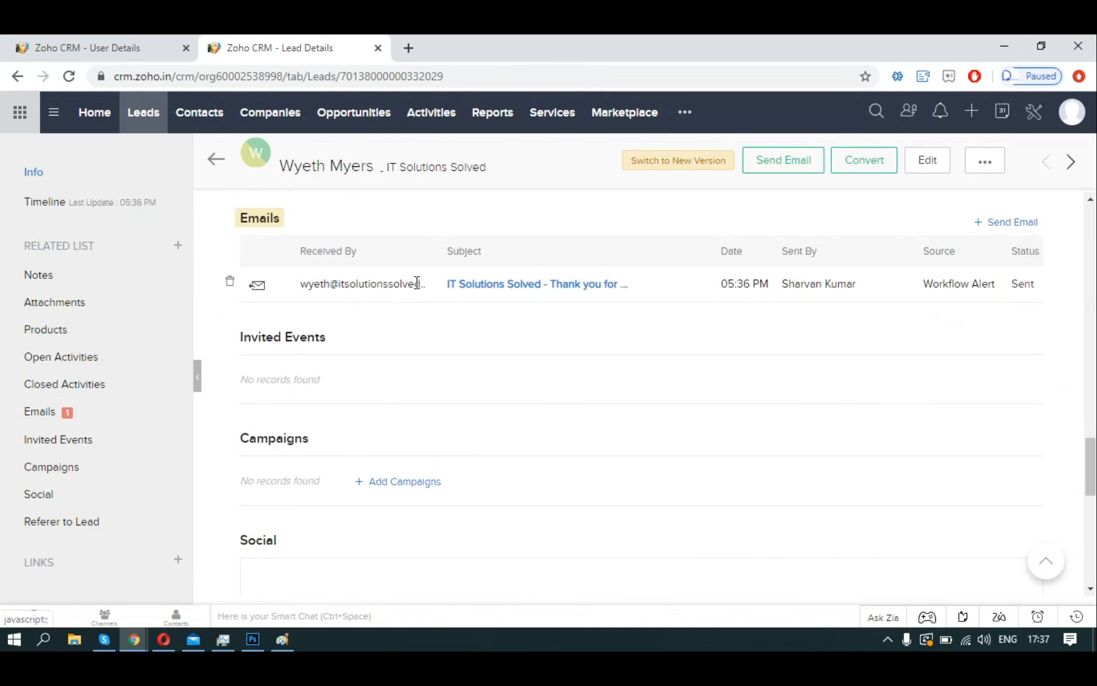
# Preview the 'IT Solutions Solved - Thank you for your inquiry' email and scroll its body.
pyautogui.click(492, 292)
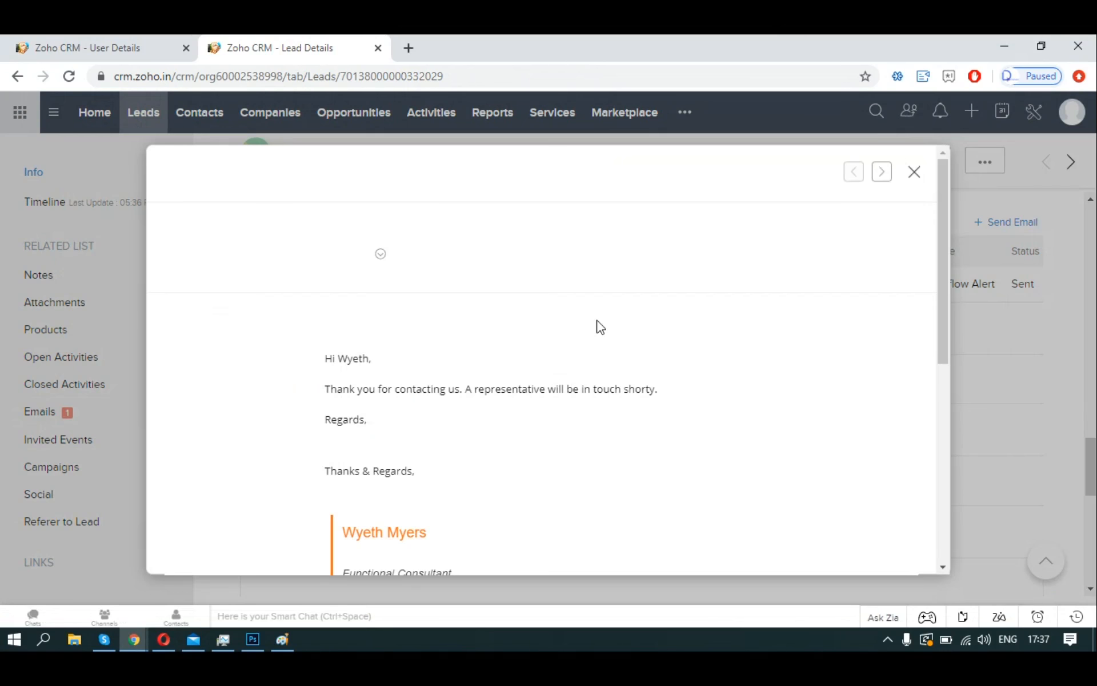
pyautogui.scroll(-1, 668, 332)
pyautogui.scroll(1, 670, 333)
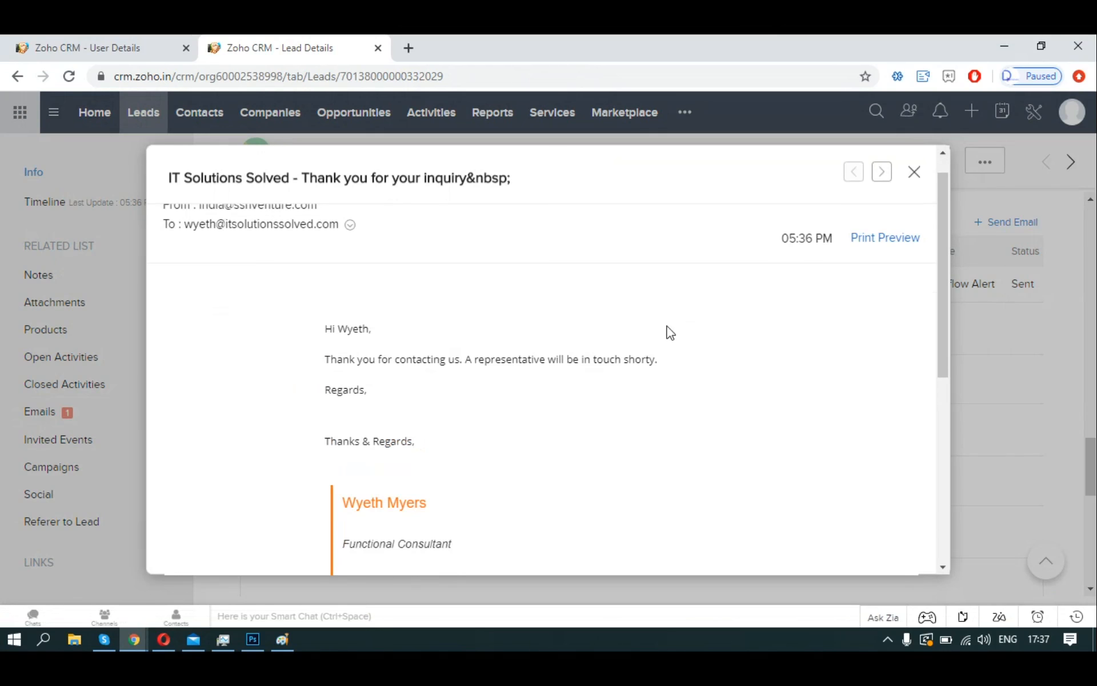
pyautogui.scroll(1, 670, 332)
pyautogui.scroll(-1, 665, 331)
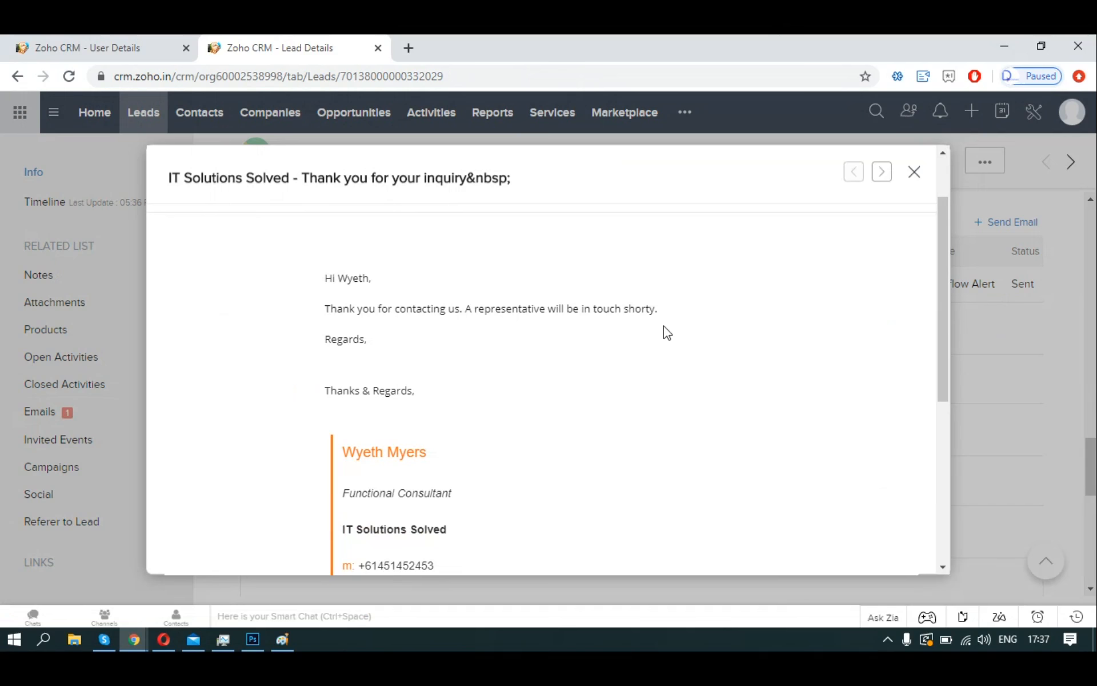
pyautogui.moveTo(1010, 487)
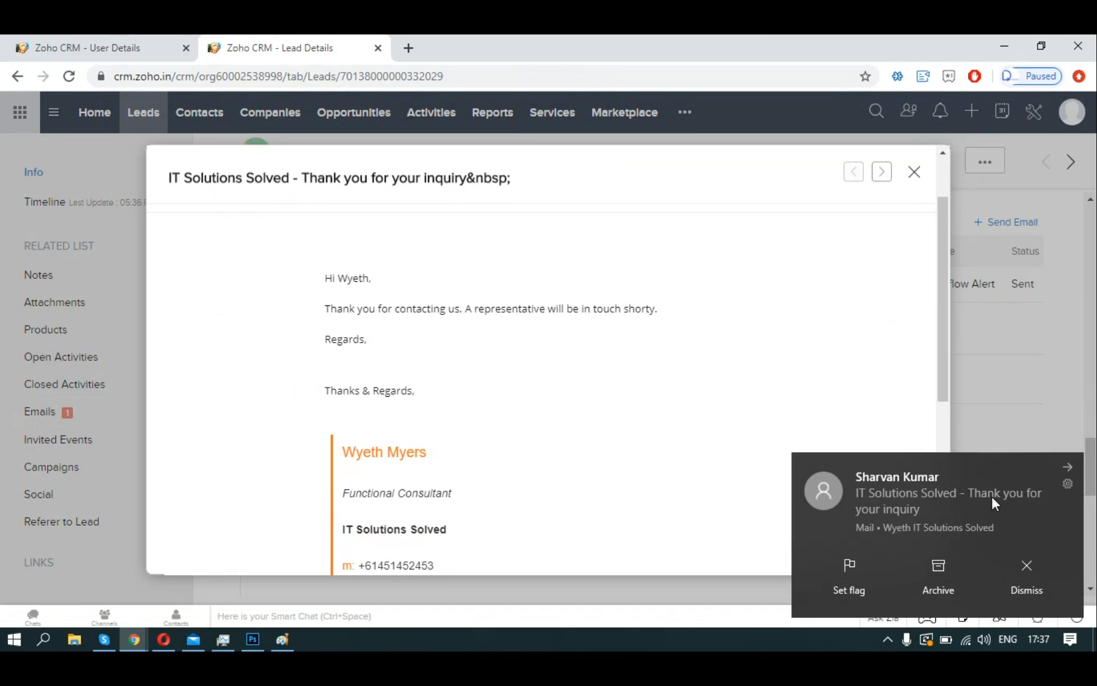
# Read the received thank-you email in Mail, highlight its subject, then minimize Mail.
pyautogui.click(992, 495)
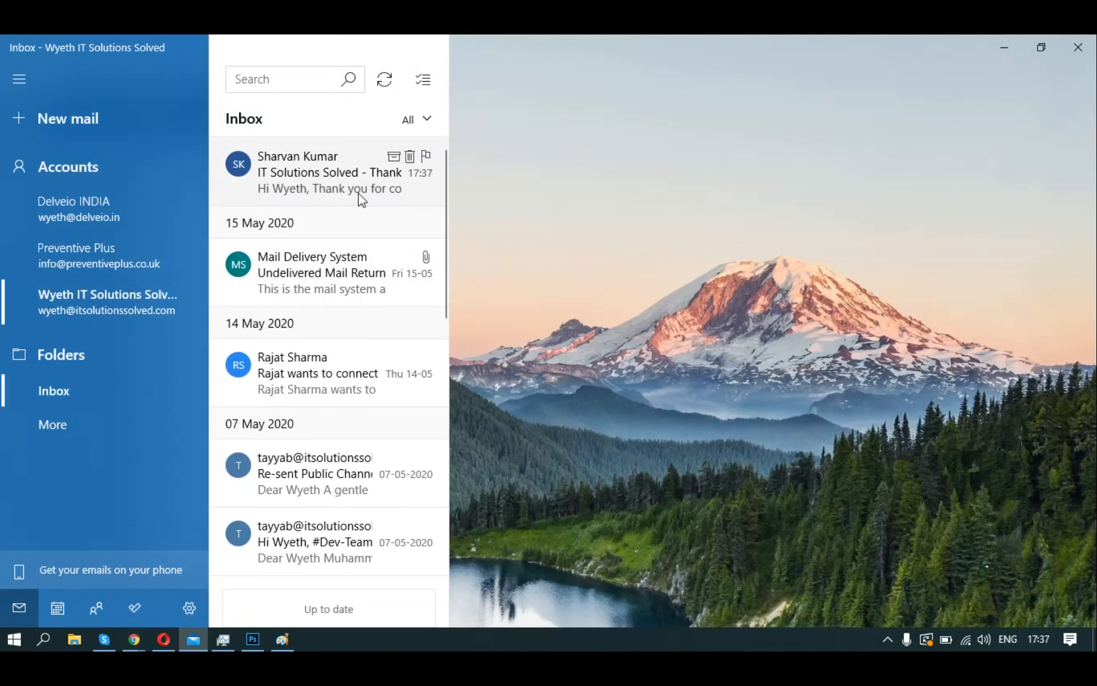
pyautogui.click(342, 186)
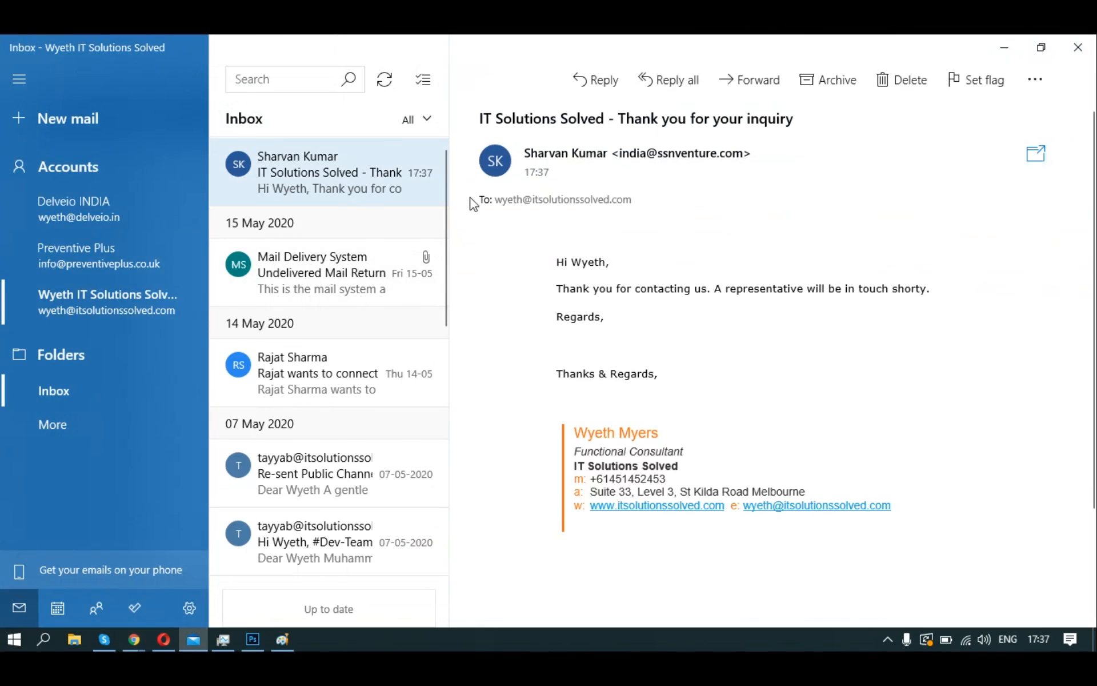
pyautogui.moveTo(480, 119); pyautogui.dragTo(761, 341)
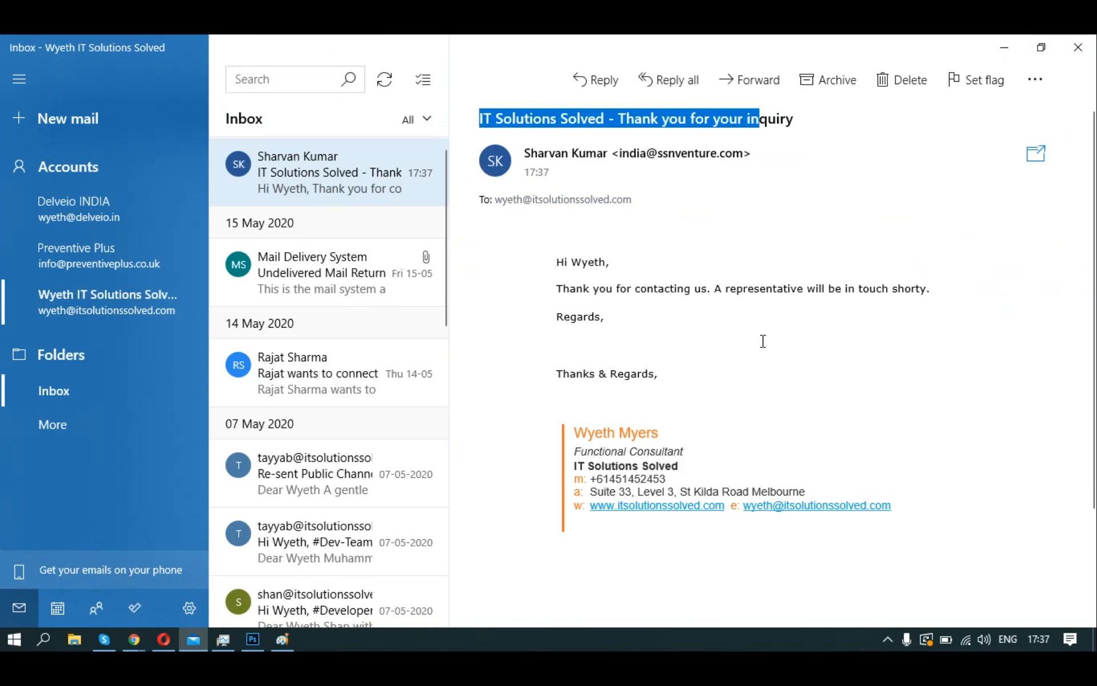
pyautogui.click(762, 341)
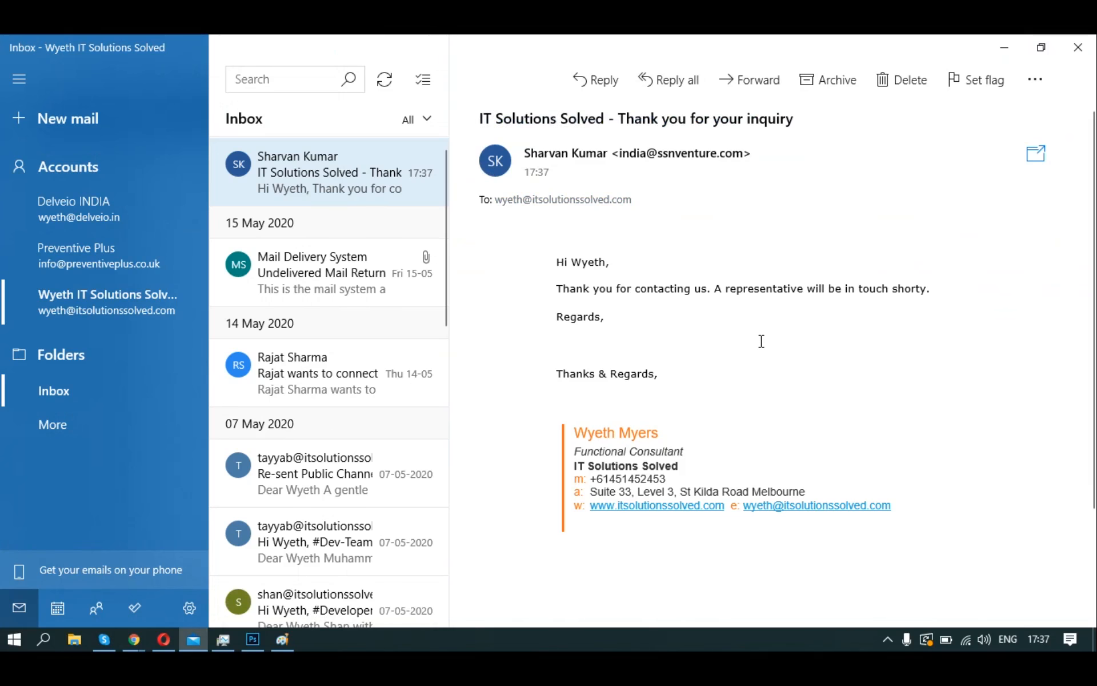
pyautogui.click(1005, 53)
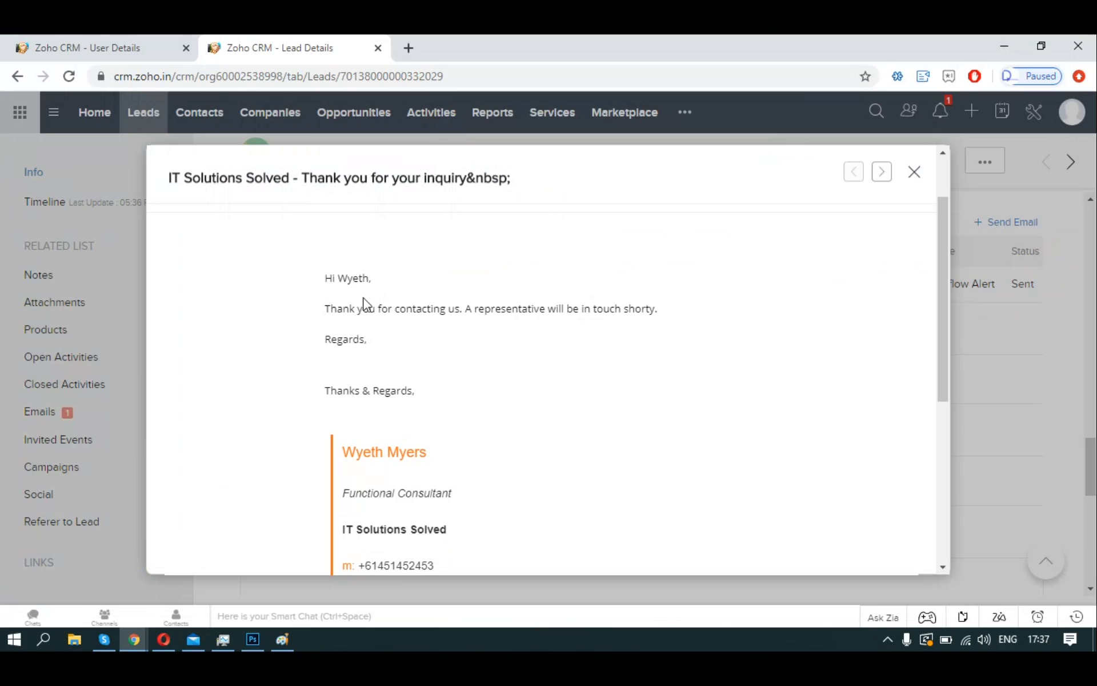
# Highlight the thank-you email's body from greeting to sign-off, then close the preview.
pyautogui.moveTo(324, 281); pyautogui.dragTo(432, 399)
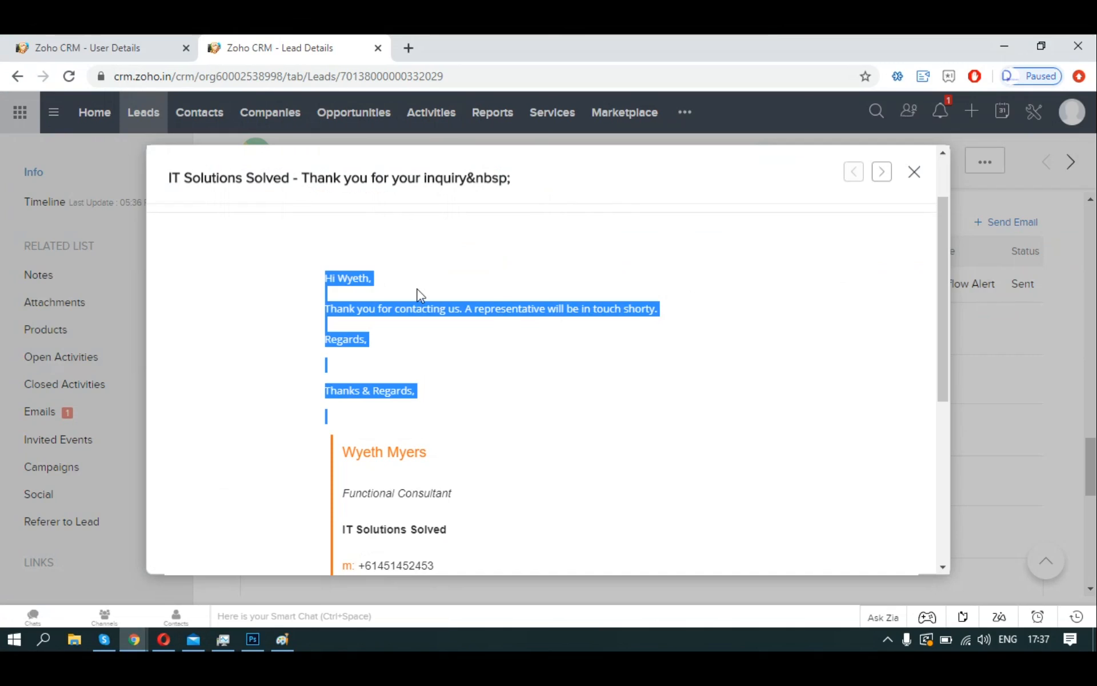
pyautogui.click(327, 279)
pyautogui.moveTo(327, 278); pyautogui.dragTo(510, 391)
pyautogui.scroll(-3, 514, 392)
pyautogui.scroll(5, 738, 346)
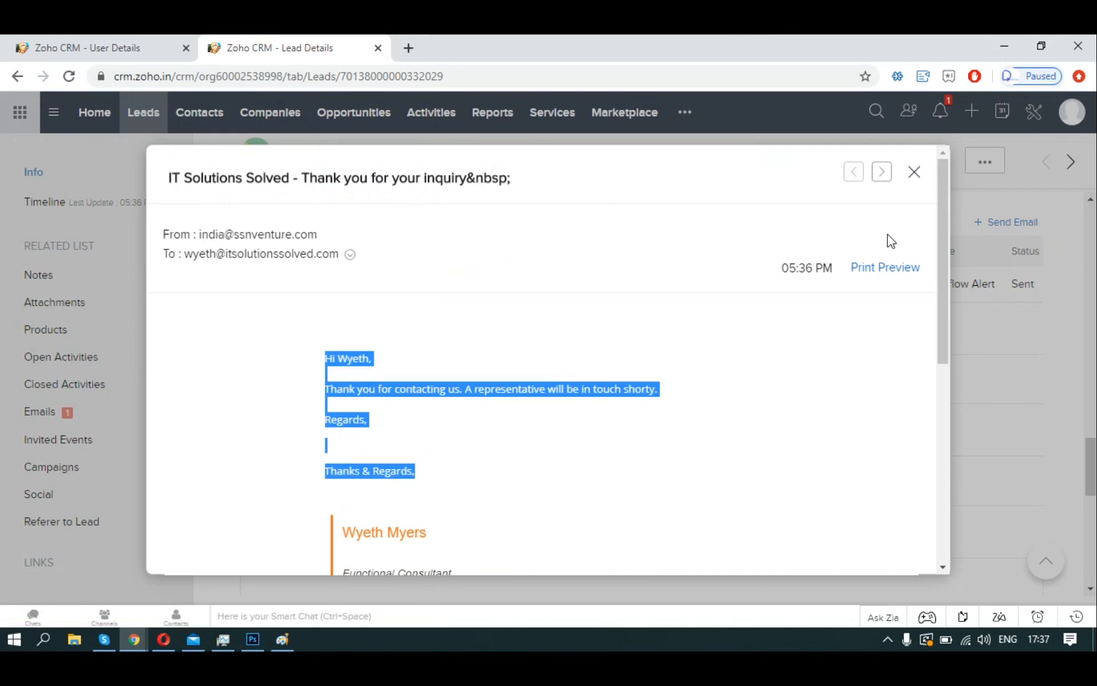
pyautogui.click(911, 174)
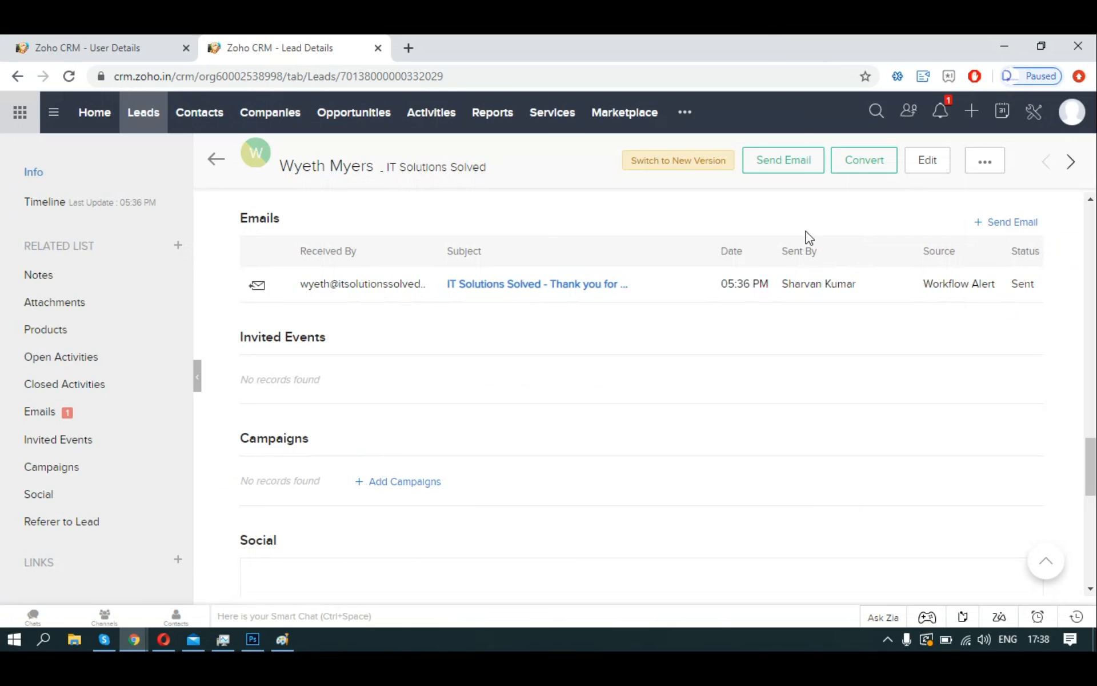
# Review the email-opened SalesSignal in notifications, then close the panel.
pyautogui.click(949, 117)
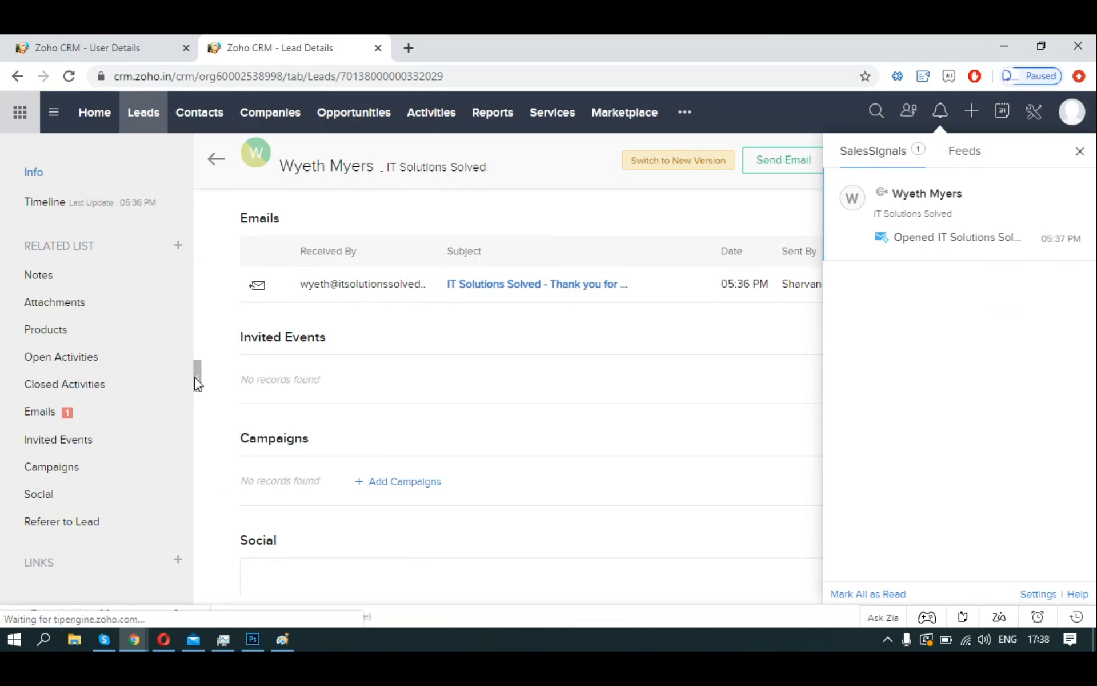
pyautogui.click(144, 420)
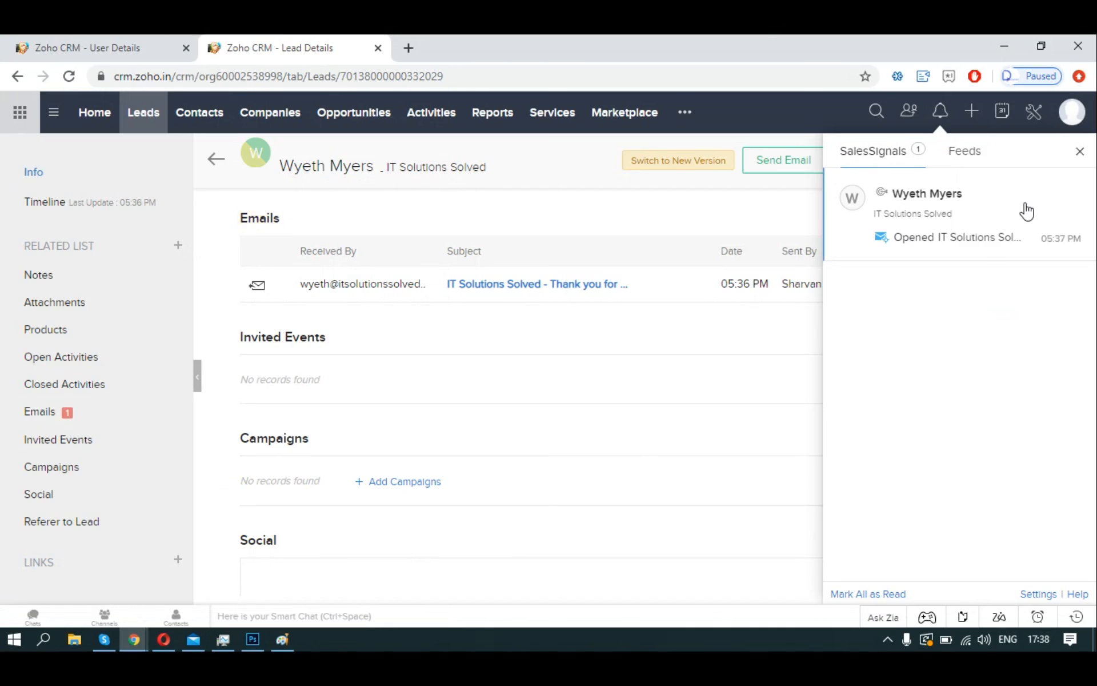
pyautogui.click(1080, 151)
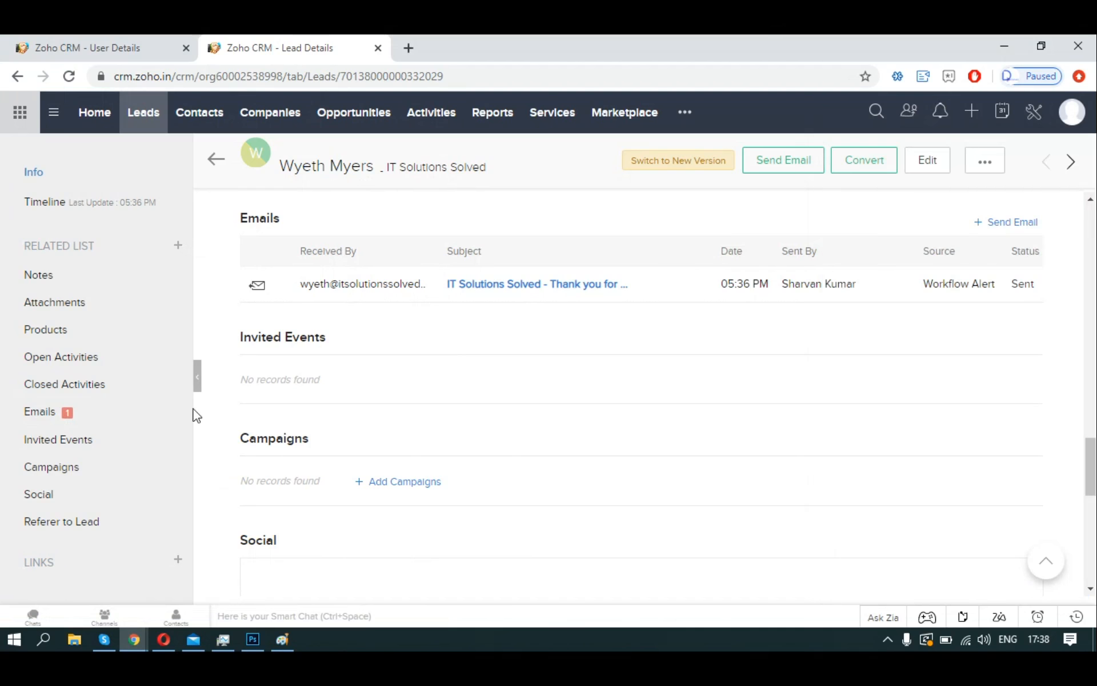
pyautogui.click(81, 423)
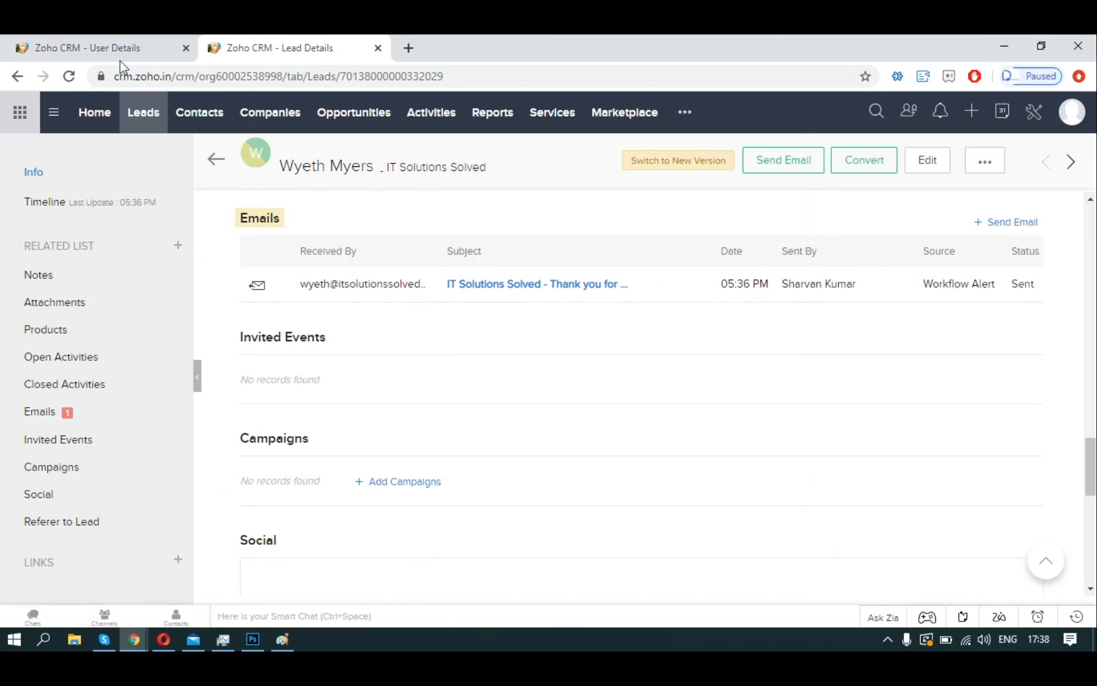
# Reload the lead page and confirm the thank-you email's status is now Opened.
pyautogui.click(69, 77)
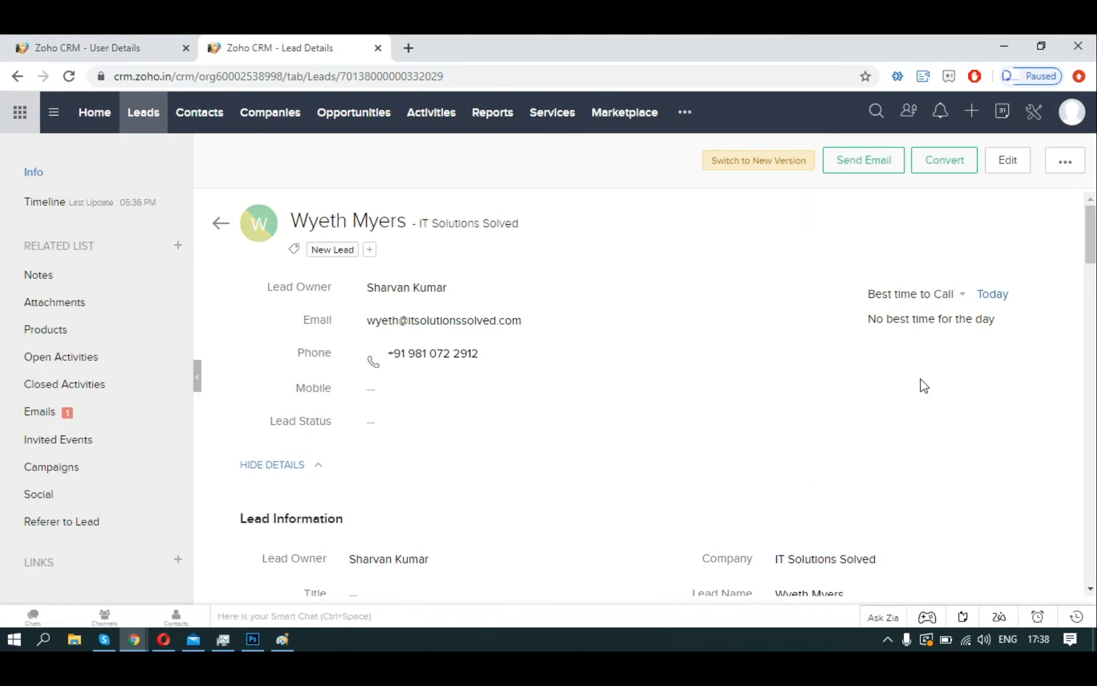
pyautogui.scroll(-3, 924, 386)
pyautogui.scroll(-5, 923, 385)
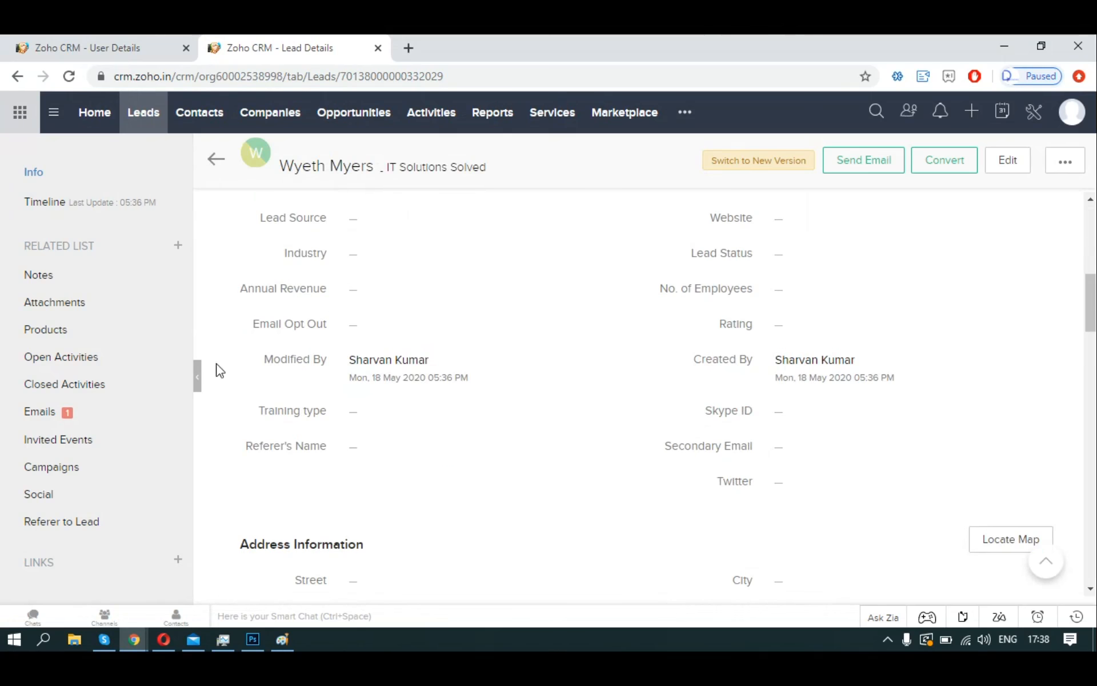
pyautogui.click(40, 411)
pyautogui.moveTo(1030, 296)
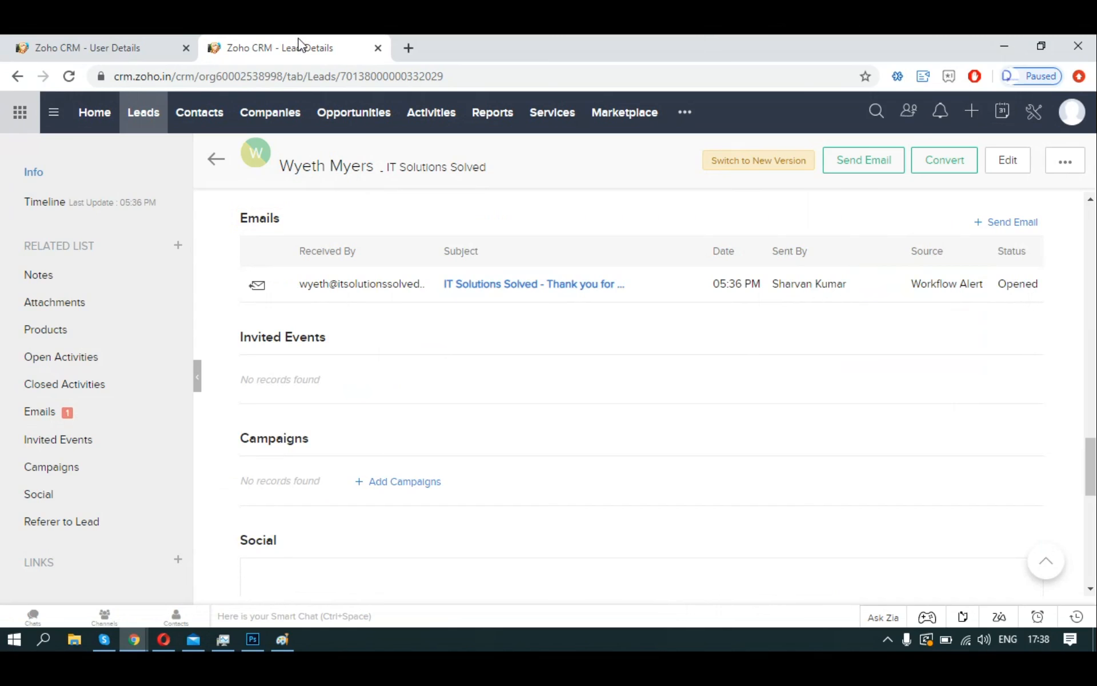
pyautogui.hotkey('alt', 'Tab')
pyautogui.hotkey('alt', 'Tab')
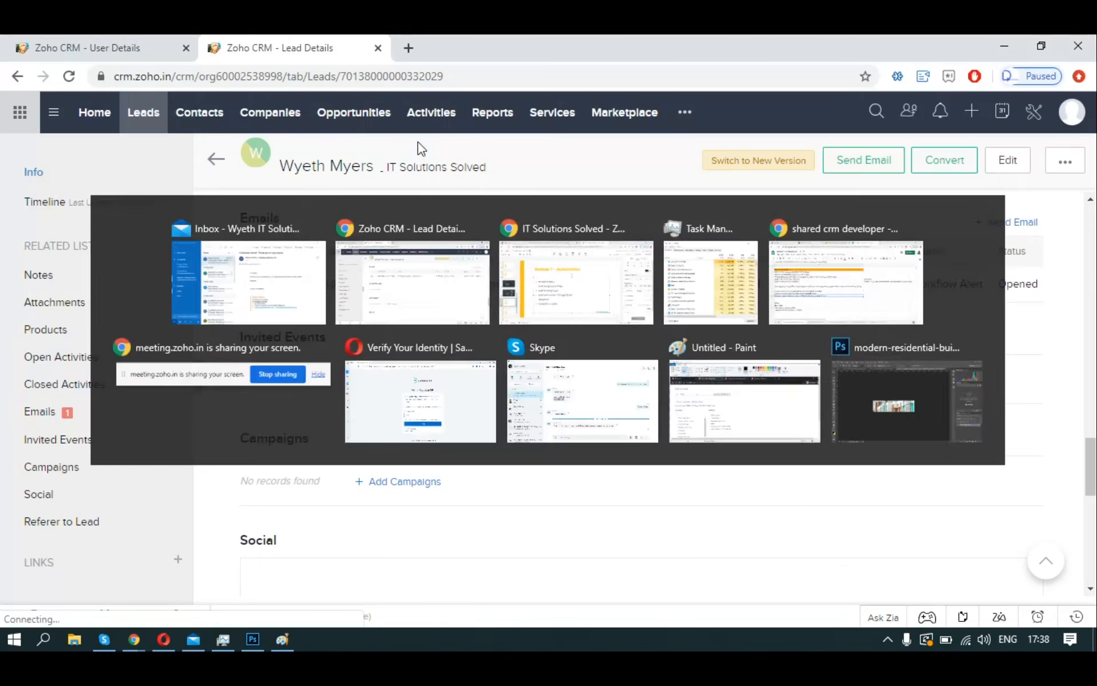
pyautogui.hotkey('alt', 'Tab')
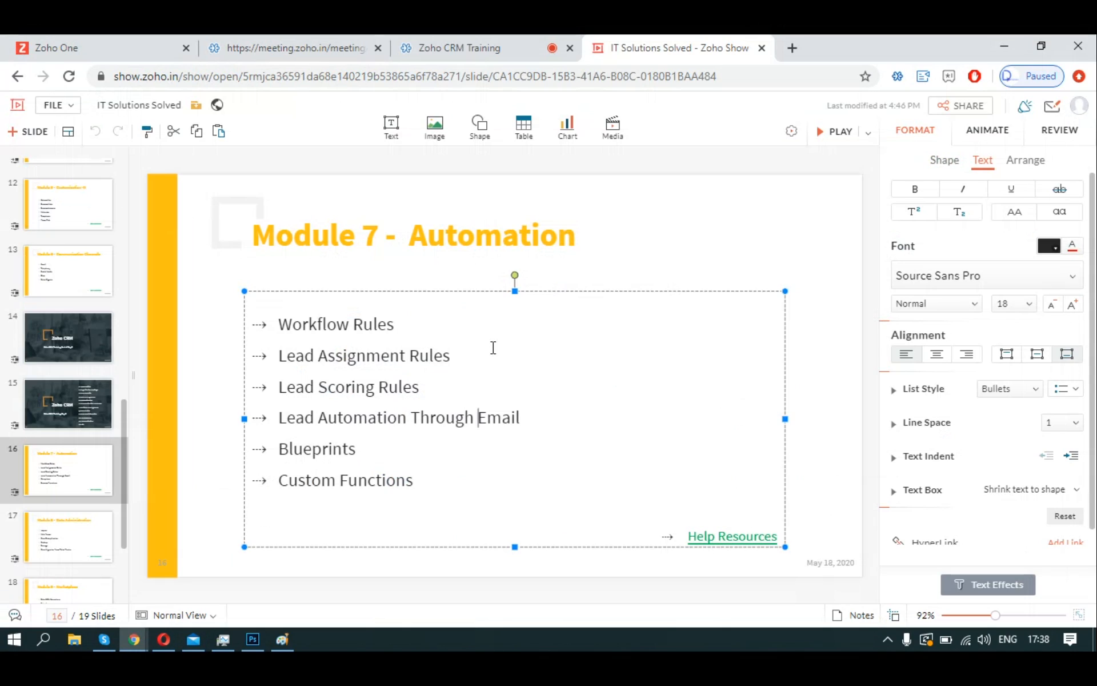
# Highlight 'Lead Assignment Rules' on the Module 7 - Automation slide, then return to the lead record.
pyautogui.moveTo(282, 347); pyautogui.dragTo(456, 357)
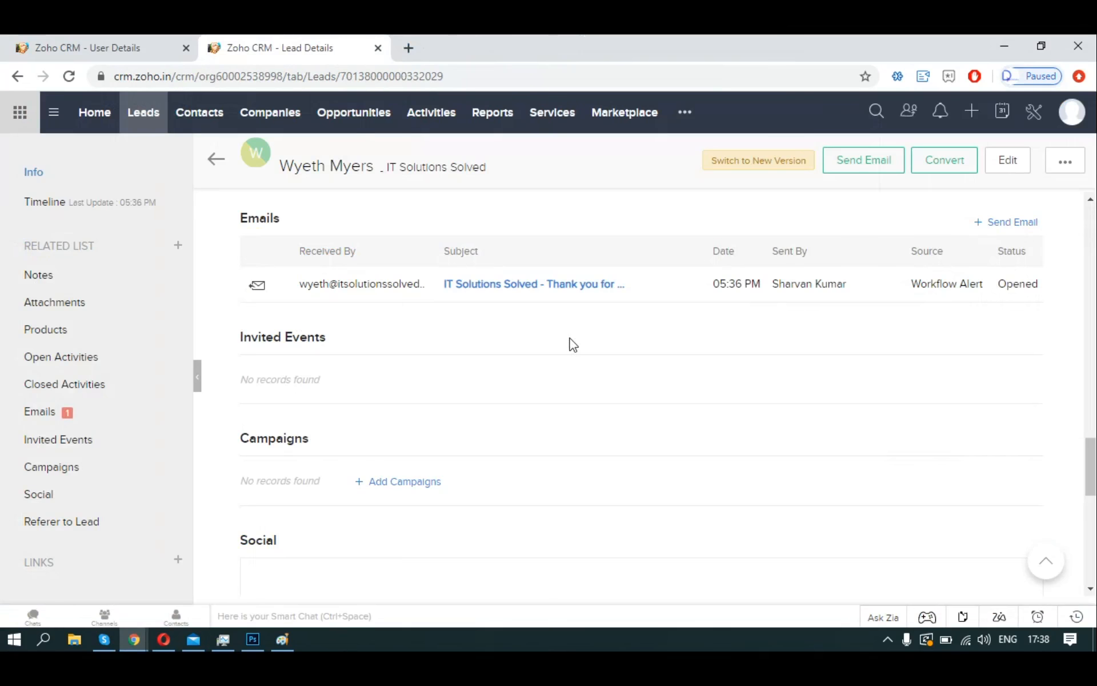
pyautogui.scroll(5, 602, 449)
pyautogui.scroll(10, 604, 452)
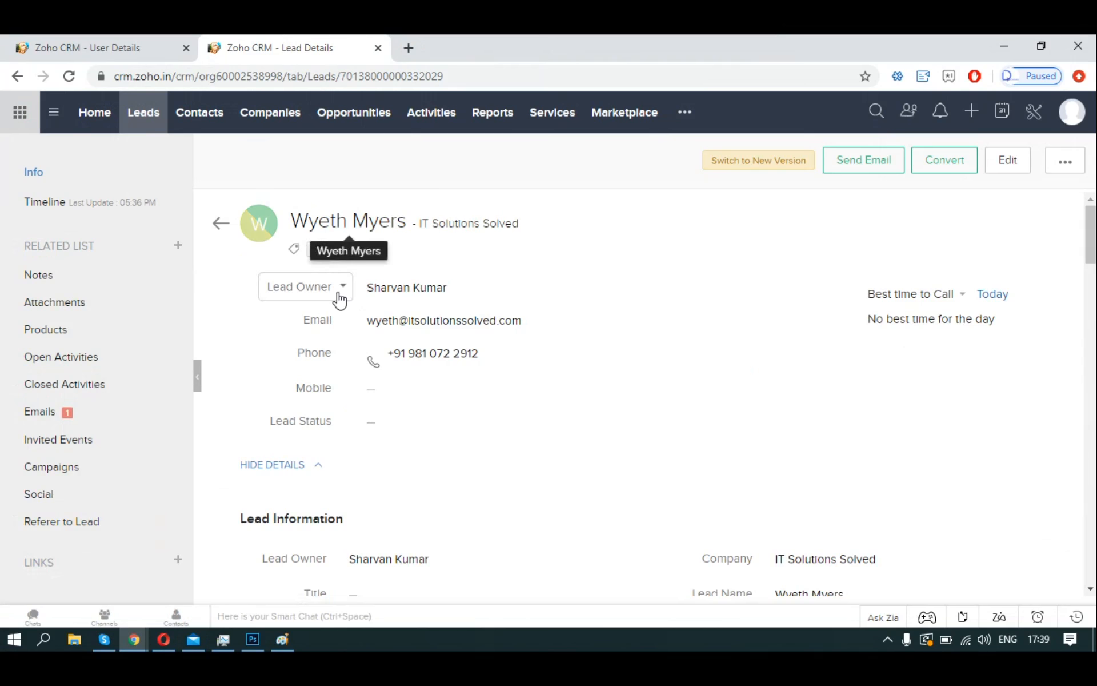
# Highlight the Lead Owner value on the lead page, then bring the Zoho Show slide forward.
pyautogui.moveTo(363, 289); pyautogui.dragTo(453, 293)
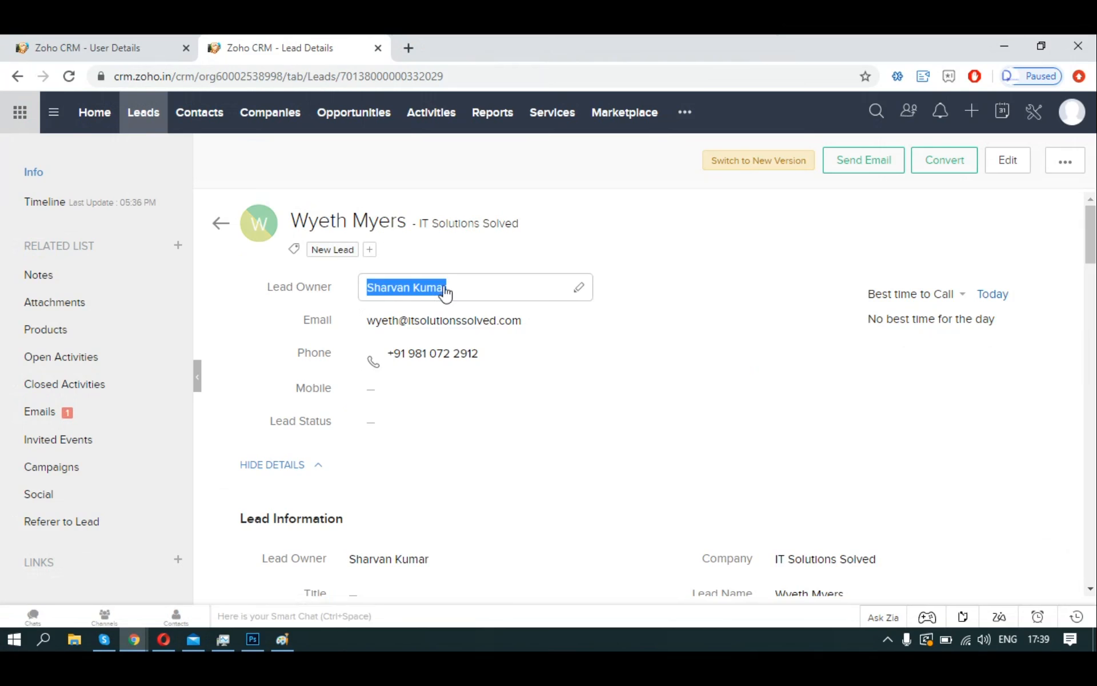
pyautogui.moveTo(422, 288)
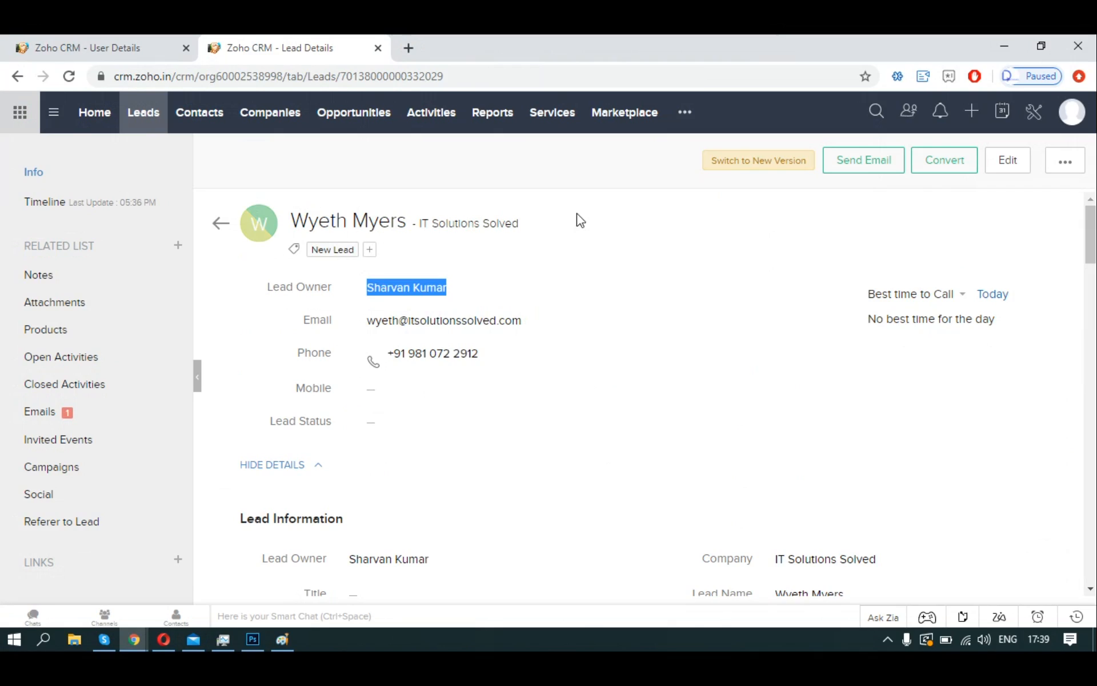
pyautogui.hotkey('alt', 'Tab')
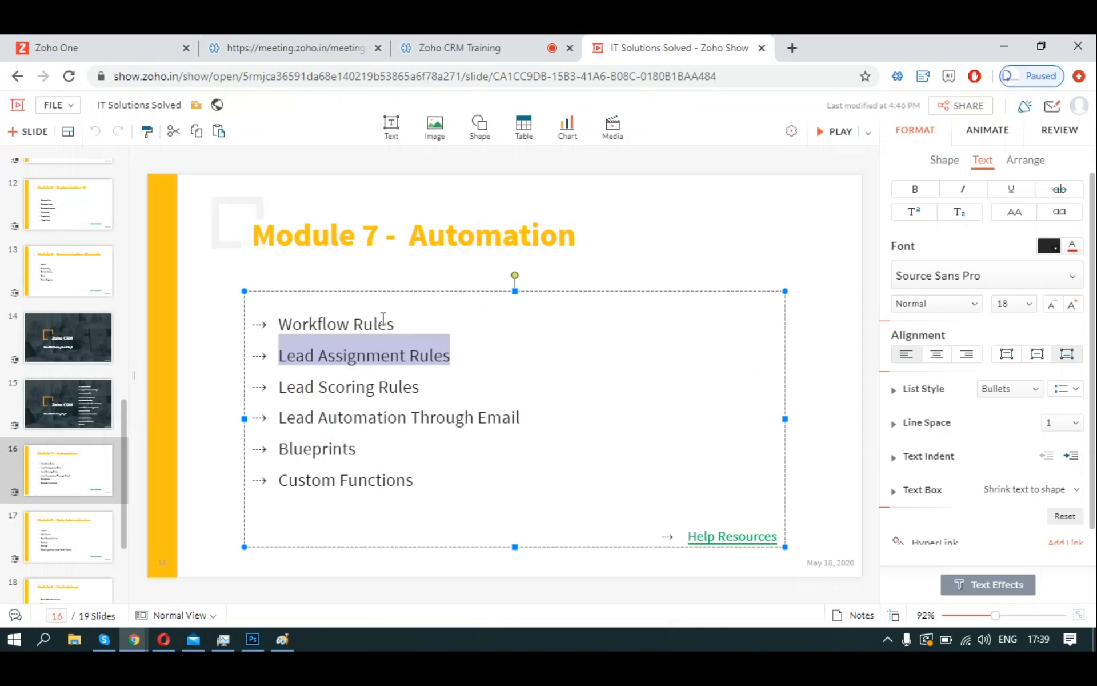
# Return from the Zoho Show slide to the Zoho CRM lead details page.
pyautogui.hotkey('alt', 'Tab')
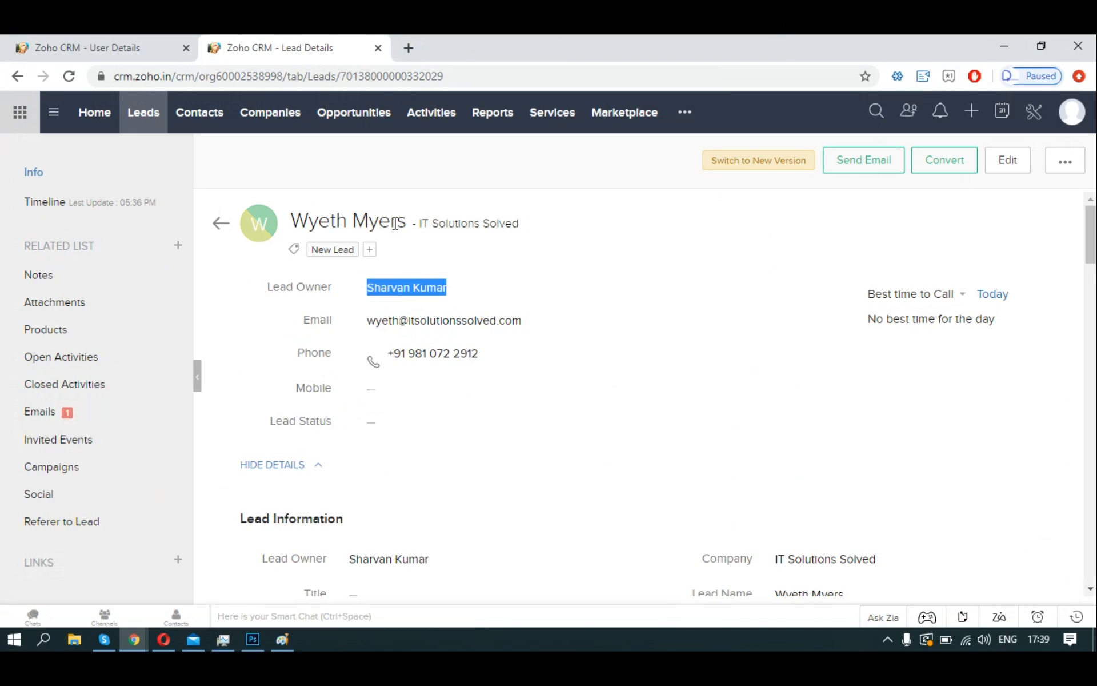
# Highlight the lead's name and company IT Solutions Solved in the page header.
pyautogui.moveTo(293, 221); pyautogui.dragTo(406, 222)
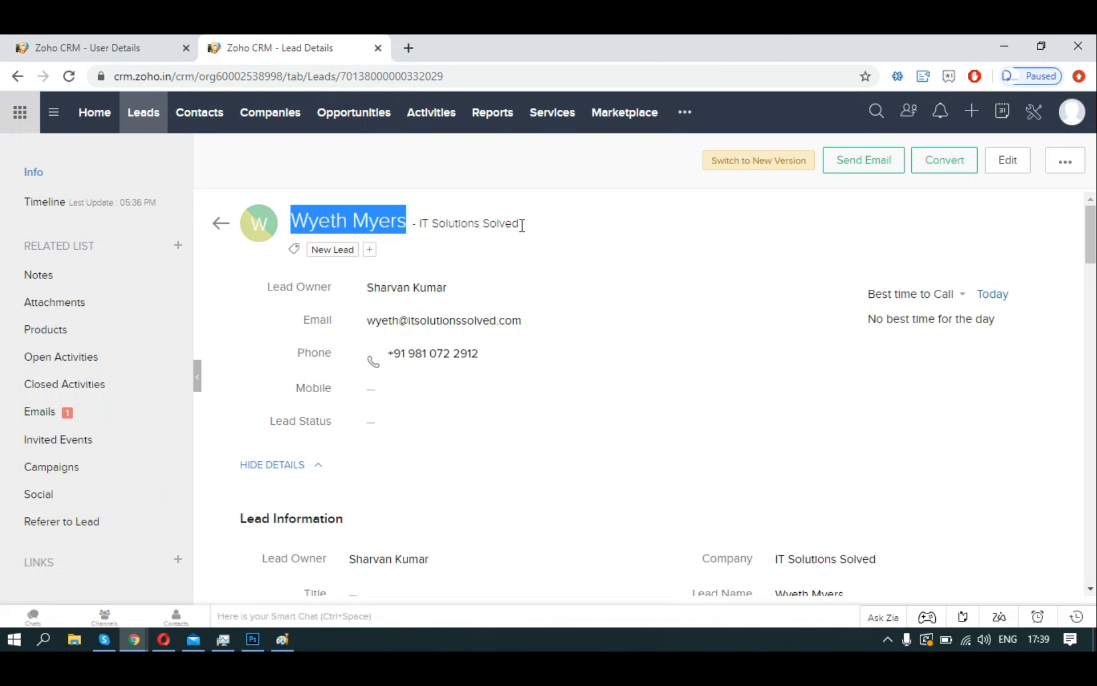
pyautogui.moveTo(522, 225); pyautogui.dragTo(418, 223)
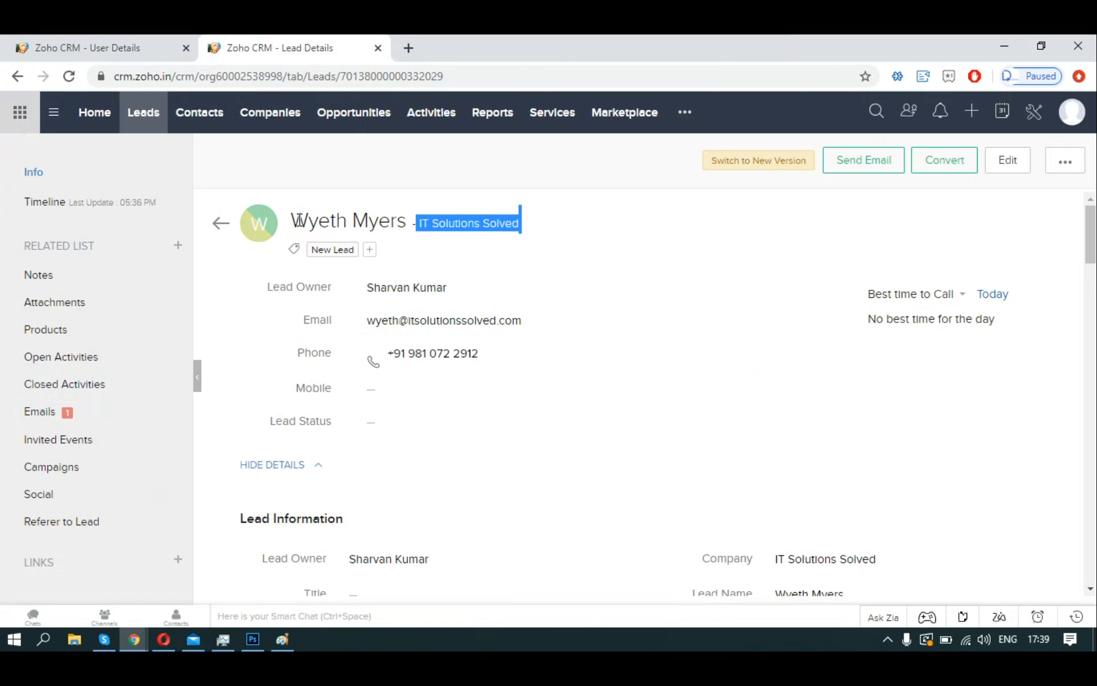
pyautogui.moveTo(292, 220); pyautogui.dragTo(405, 212)
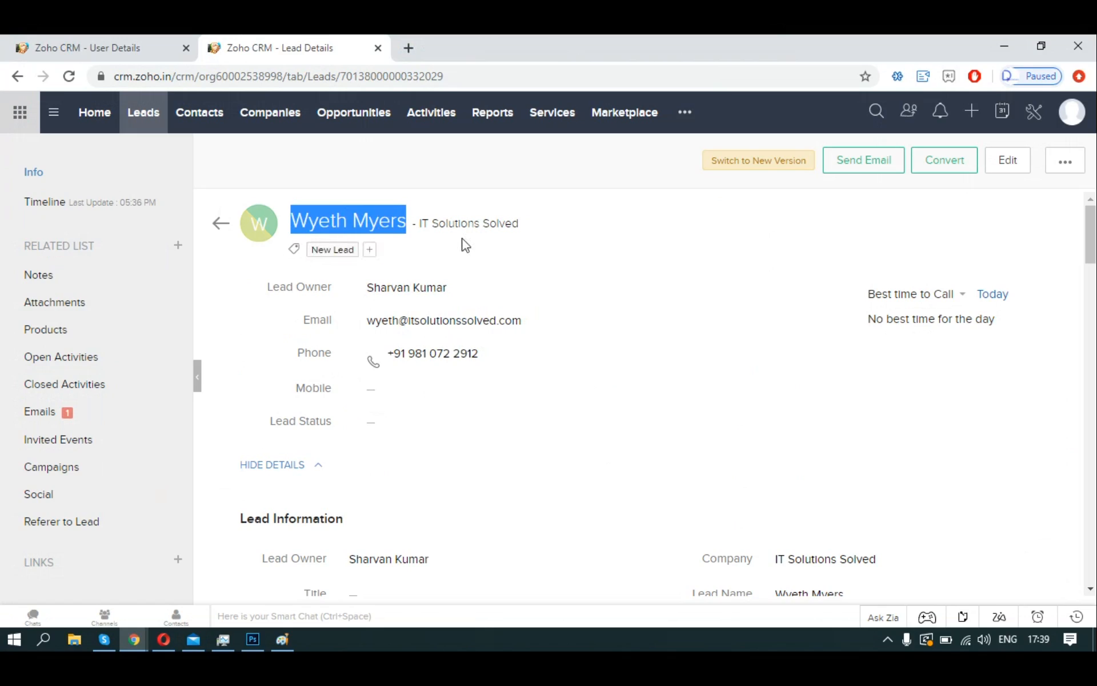
# Mark 'Lead Scoring Rules' on the Zoho Show slide, then go to Zoho CRM Setup.
pyautogui.hotkey('alt', 'Tab')
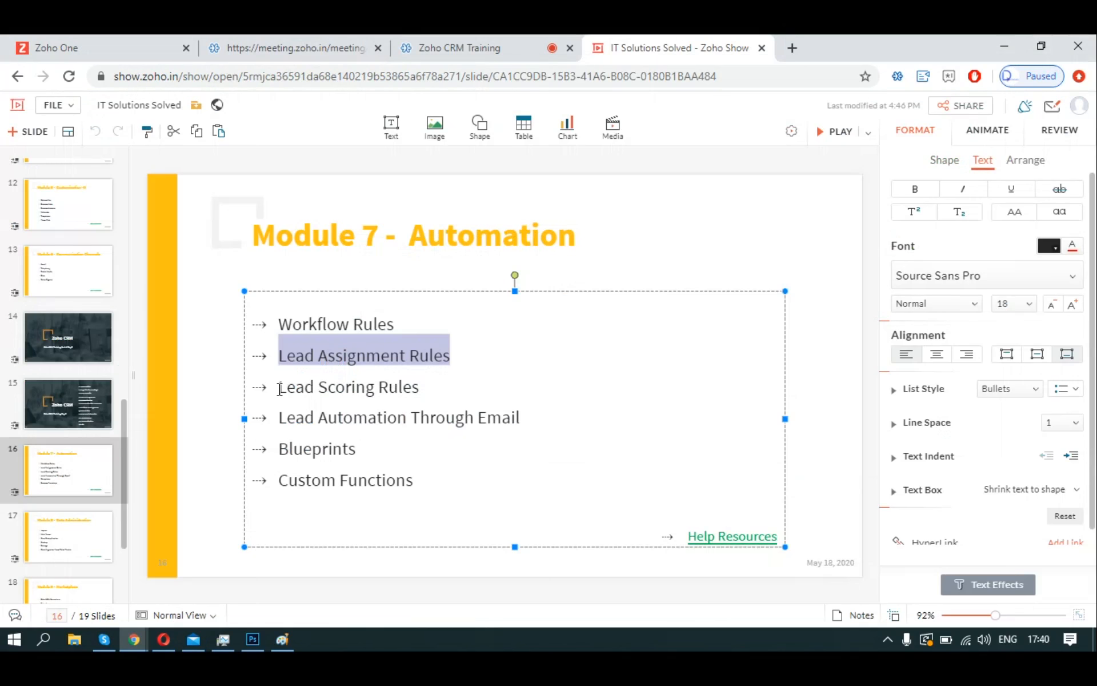
pyautogui.moveTo(279, 387); pyautogui.dragTo(421, 386)
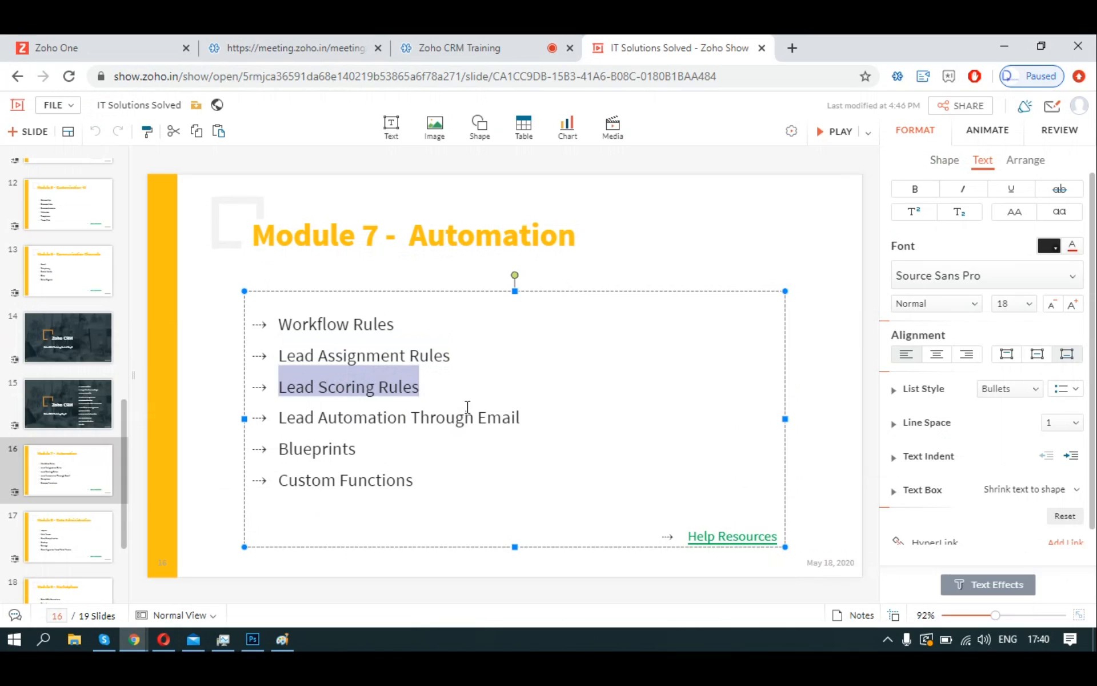
pyautogui.hotkey('alt', 'Tab')
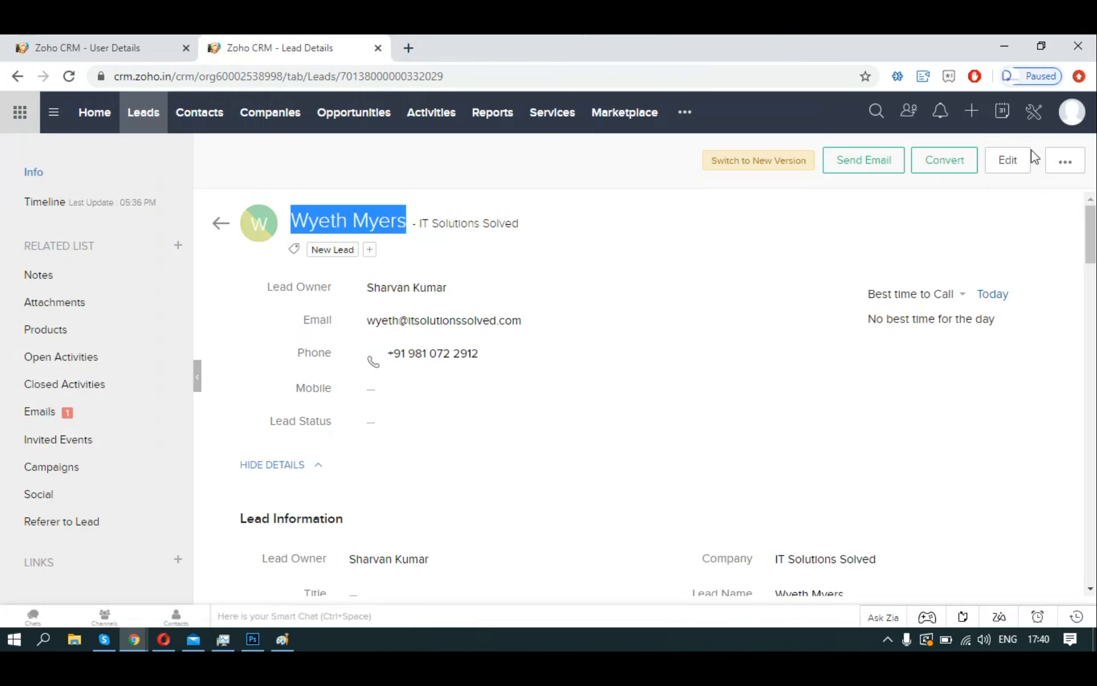
pyautogui.click(1034, 112)
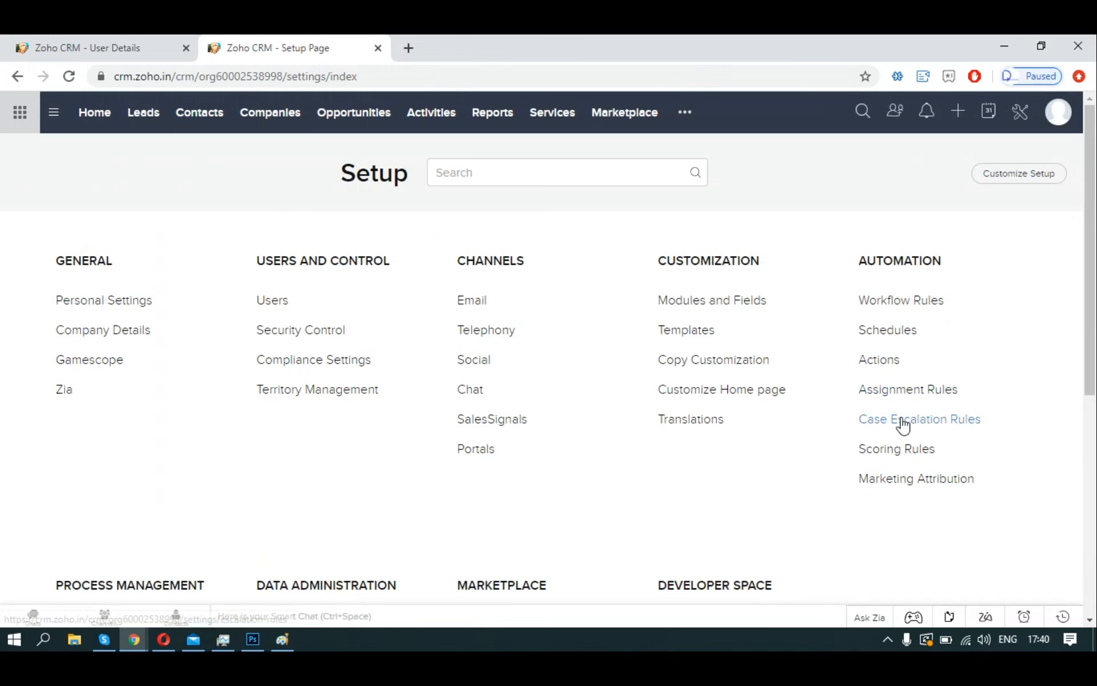
# Open Scoring Rules under Automation in Setup to reach the Leads scoring page.
pyautogui.click(901, 449)
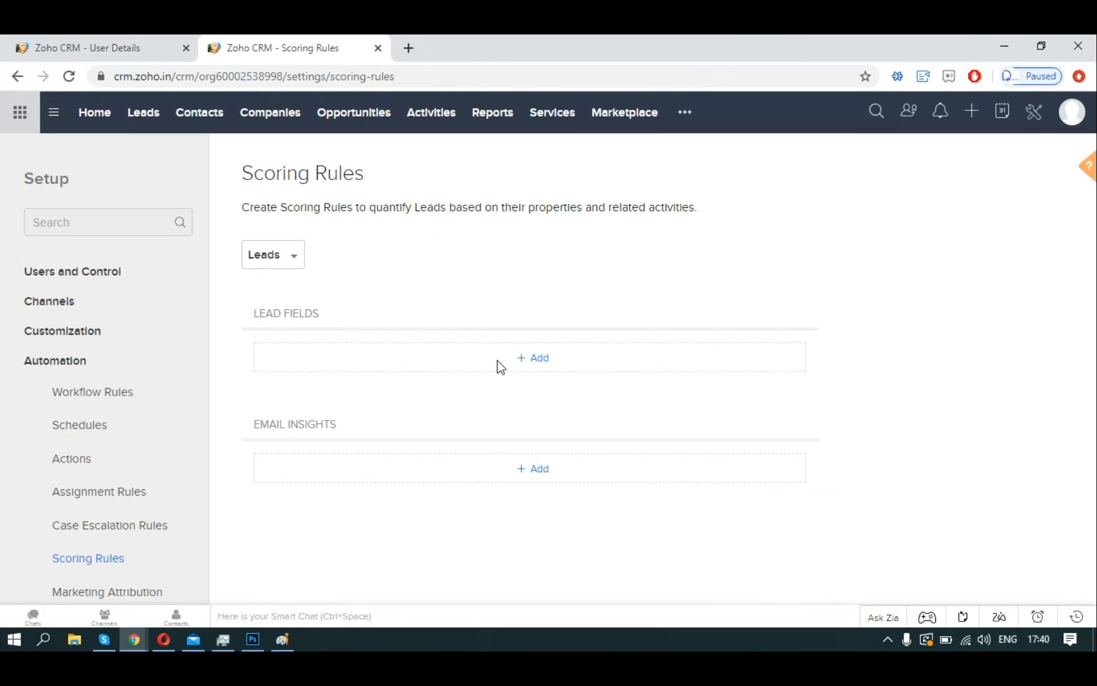
# Start a new lead-field scoring rule requiring First Name and Last Name to be not empty.
pyautogui.click(536, 359)
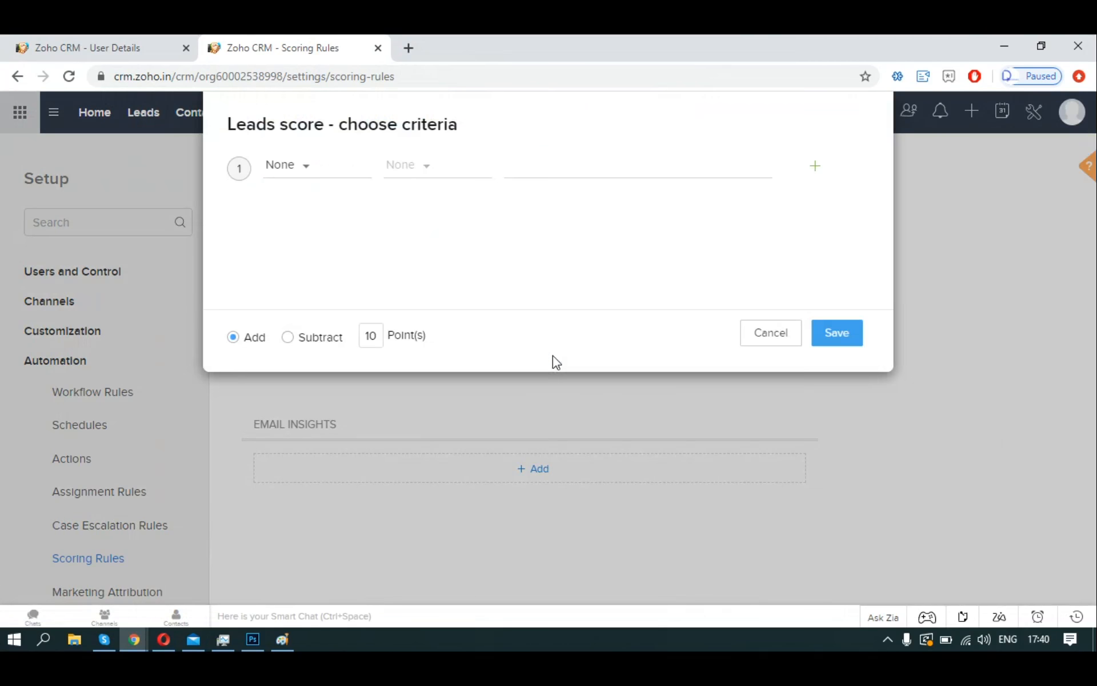
pyautogui.click(320, 172)
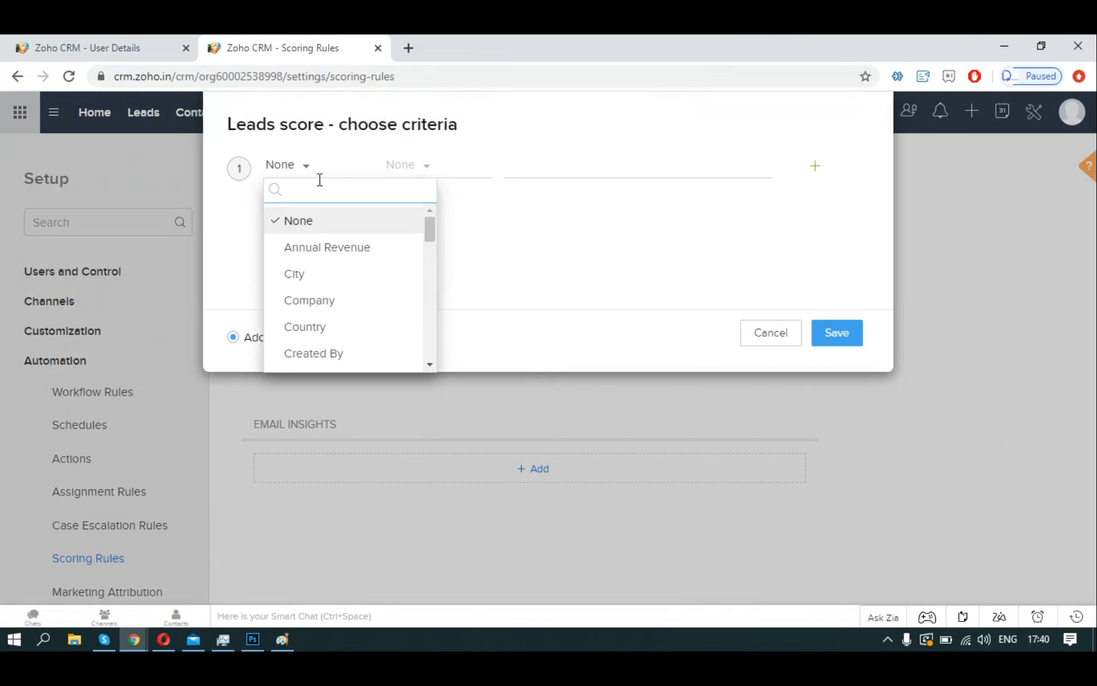
pyautogui.write('first')
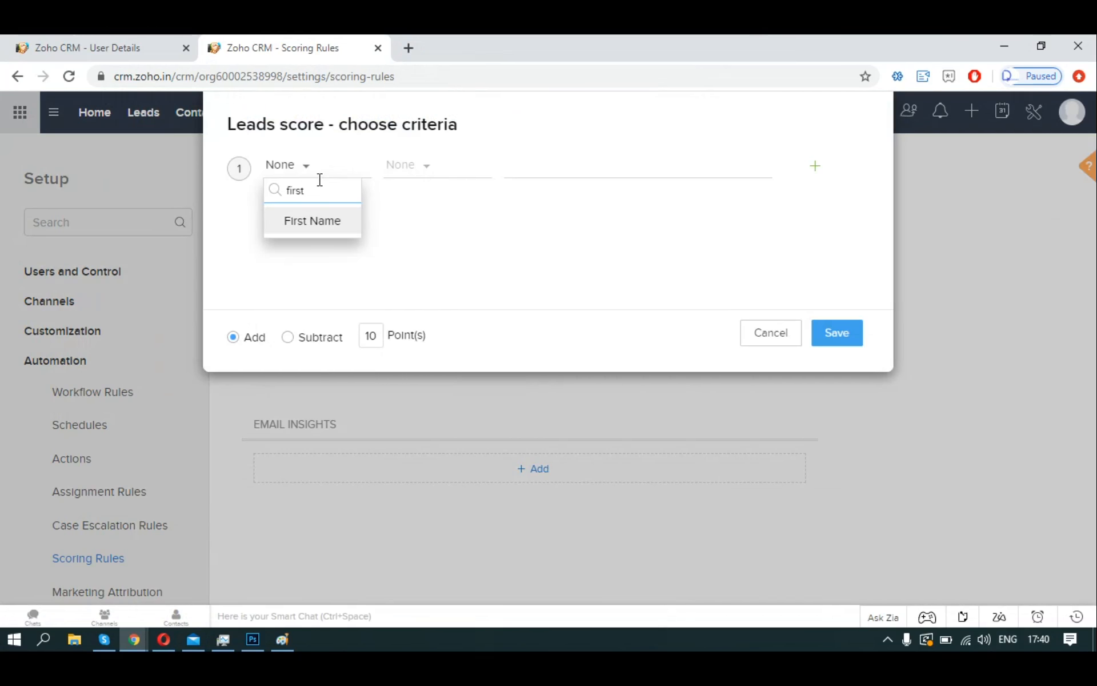
pyautogui.click(313, 221)
pyautogui.click(421, 167)
pyautogui.scroll(-2, 433, 302)
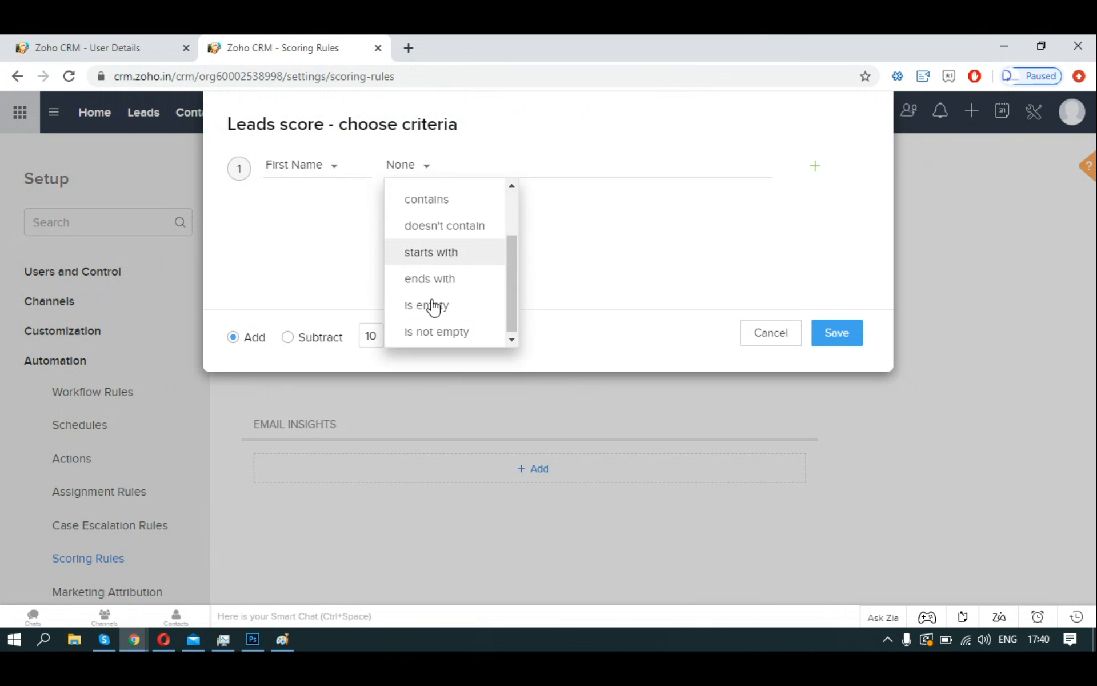
pyautogui.click(437, 332)
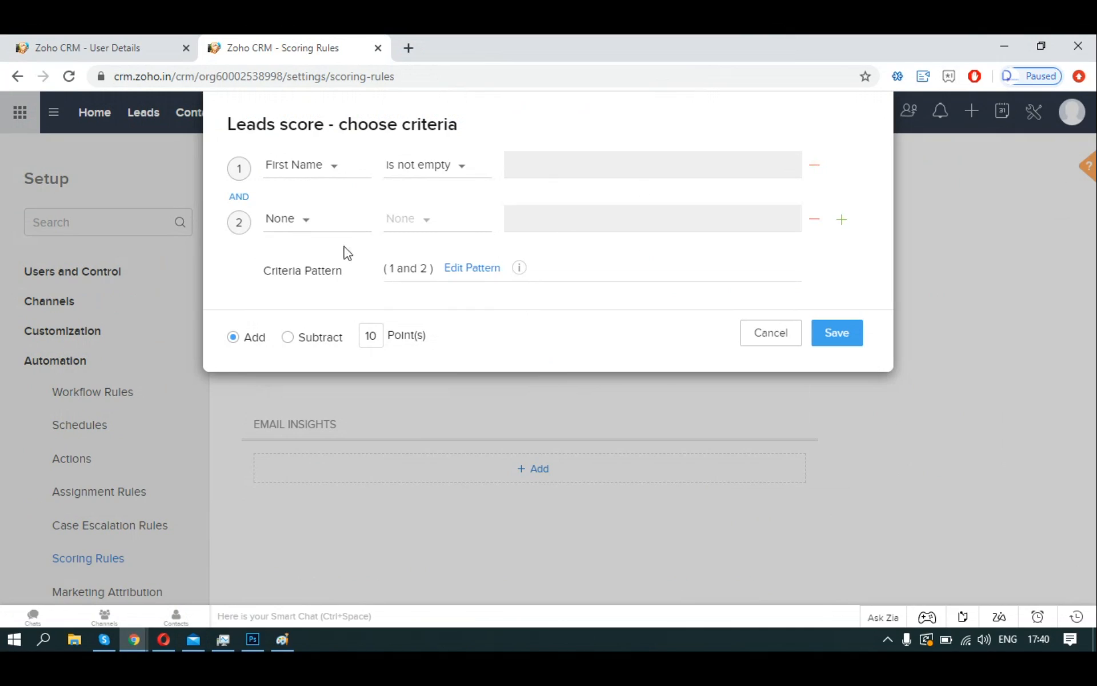
pyautogui.click(307, 223)
pyautogui.write('last')
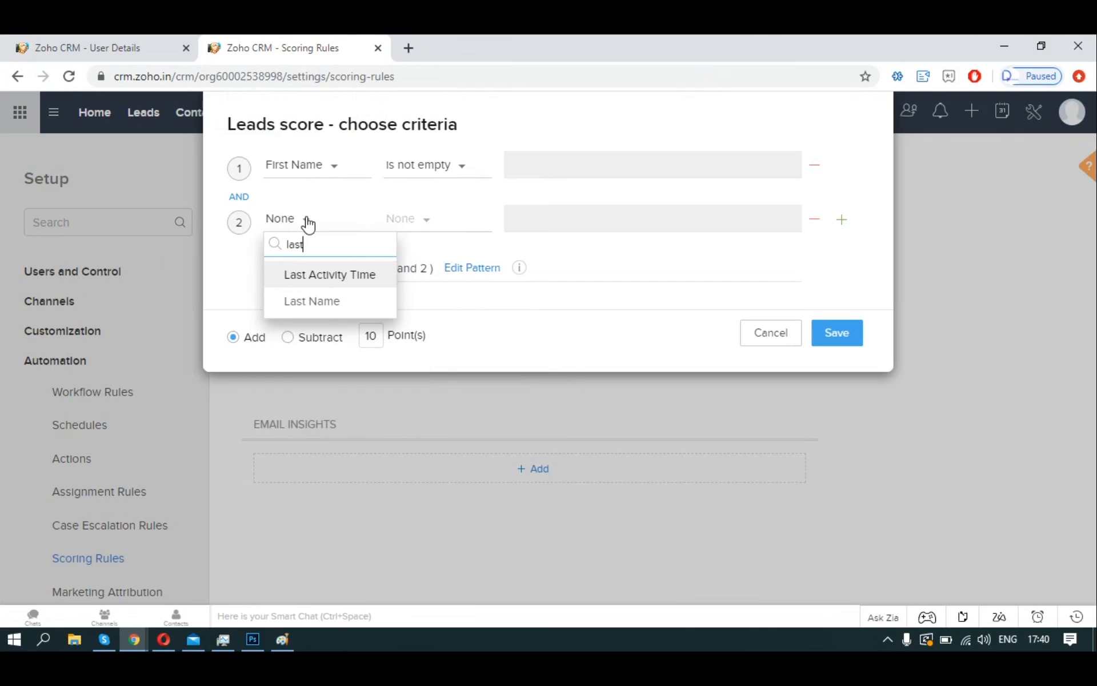
pyautogui.click(312, 301)
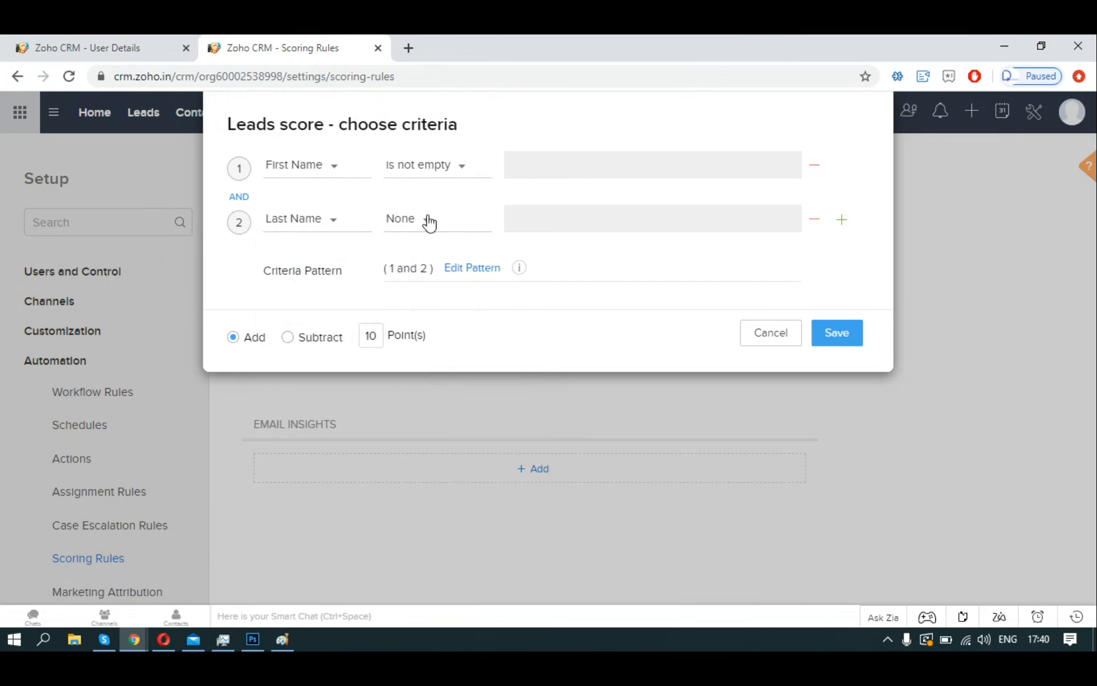
pyautogui.click(426, 219)
pyautogui.scroll(-2, 428, 332)
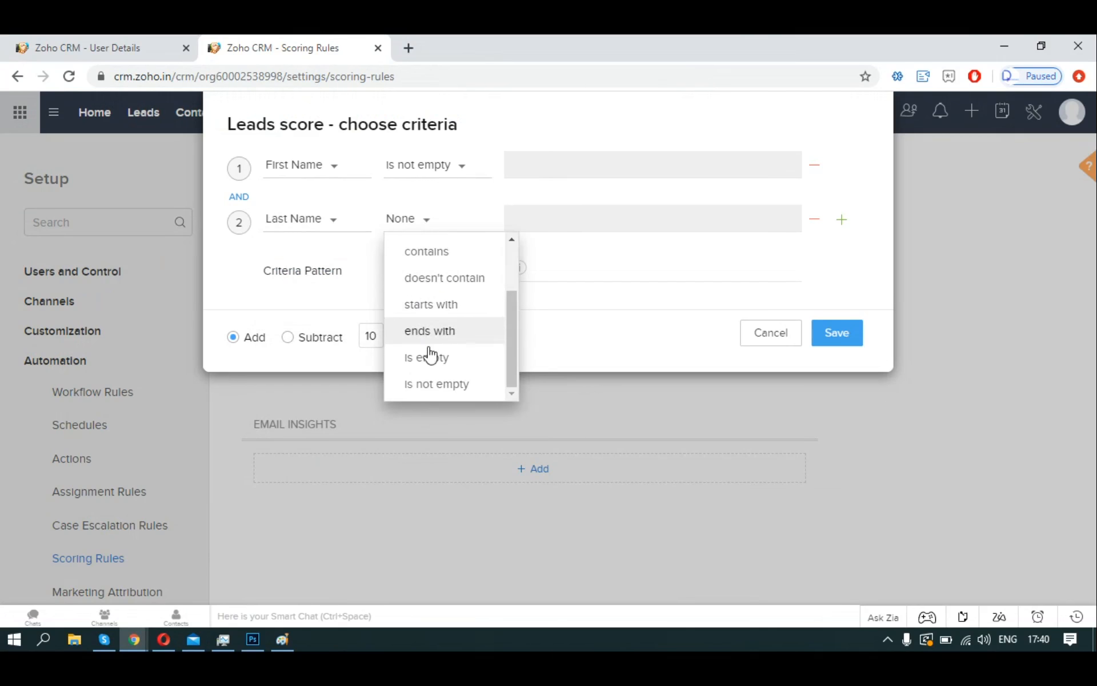
pyautogui.click(431, 384)
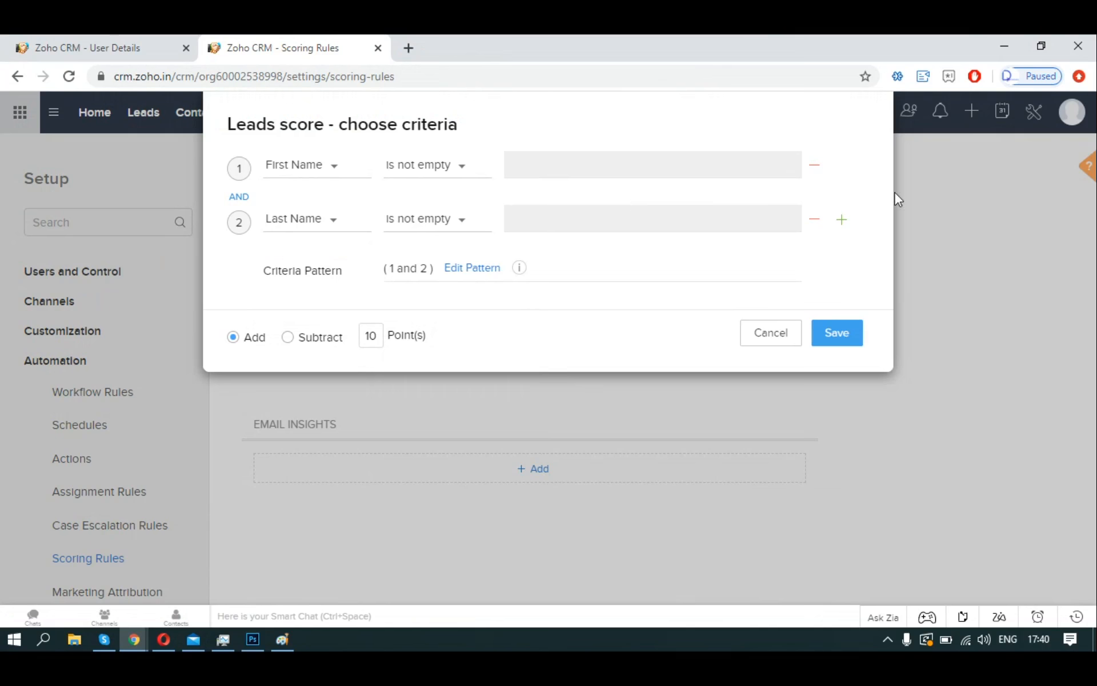
# Add 'is not empty' conditions for Email and Phone to the rule.
pyautogui.click(842, 220)
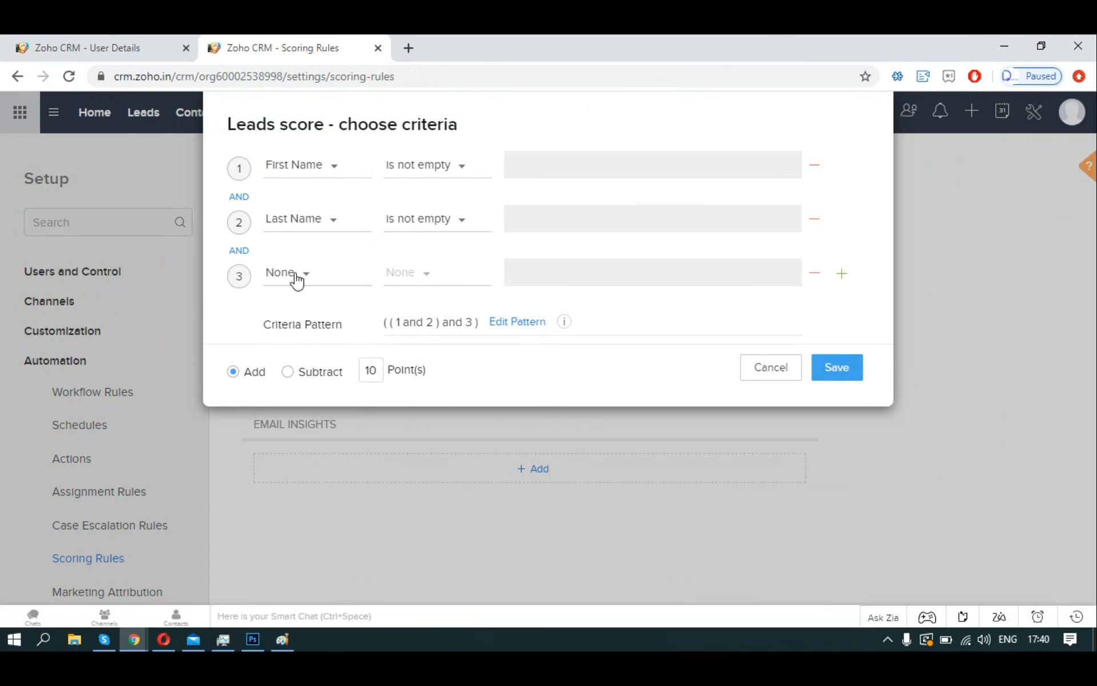
pyautogui.click(296, 279)
pyautogui.write('email')
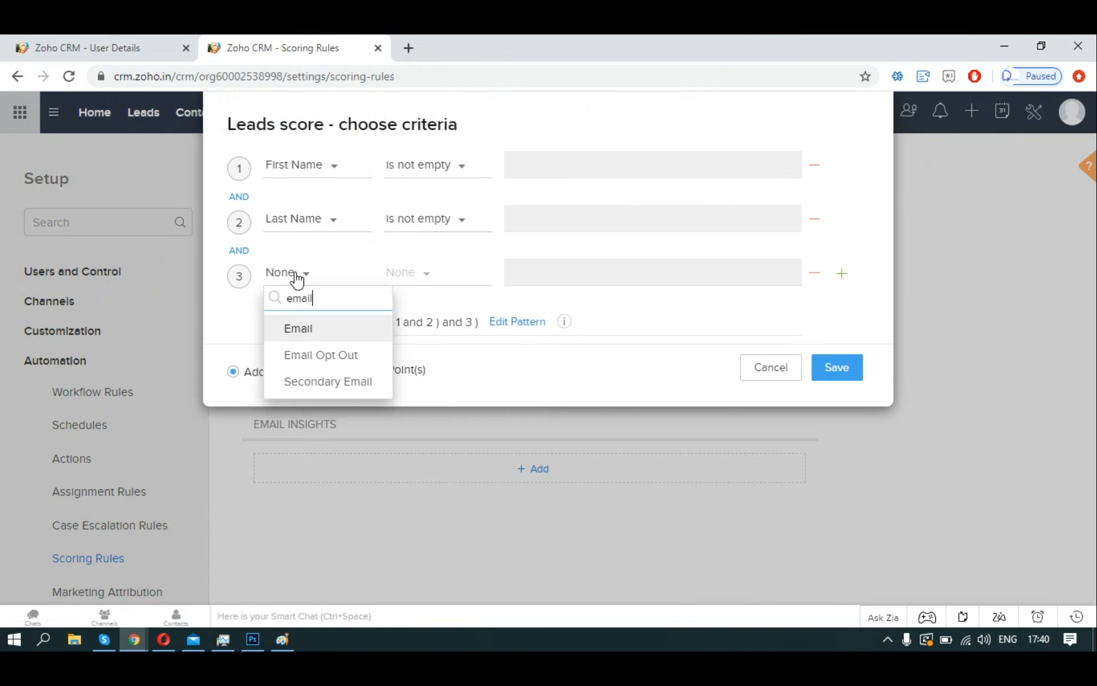
pyautogui.click(298, 329)
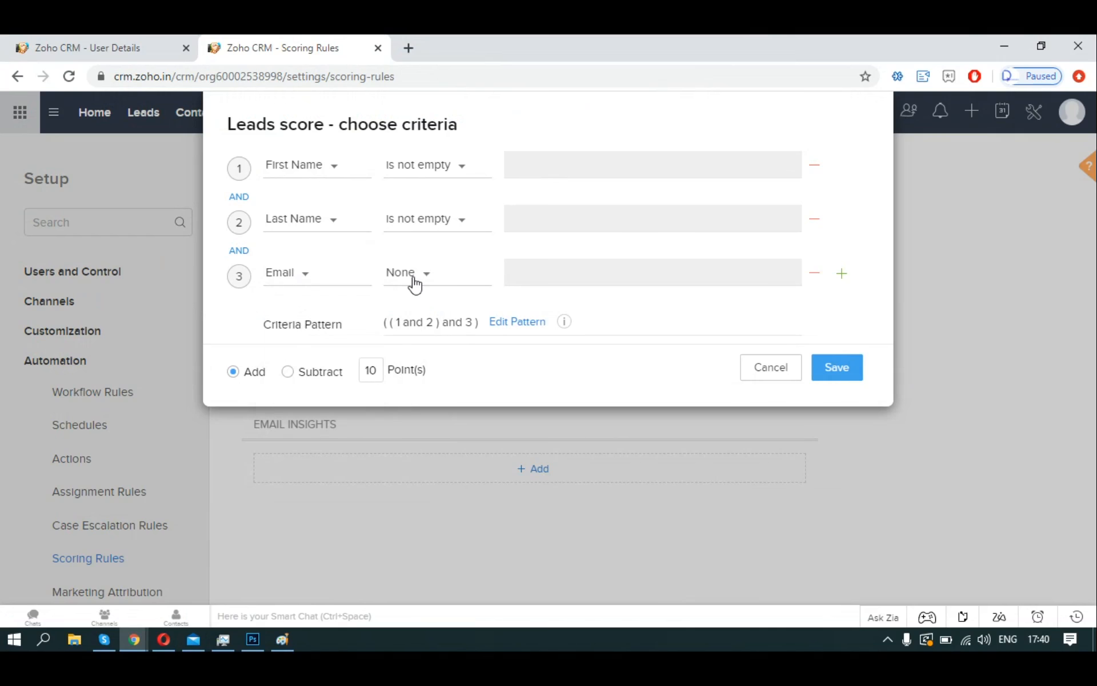
pyautogui.click(414, 284)
pyautogui.click(443, 438)
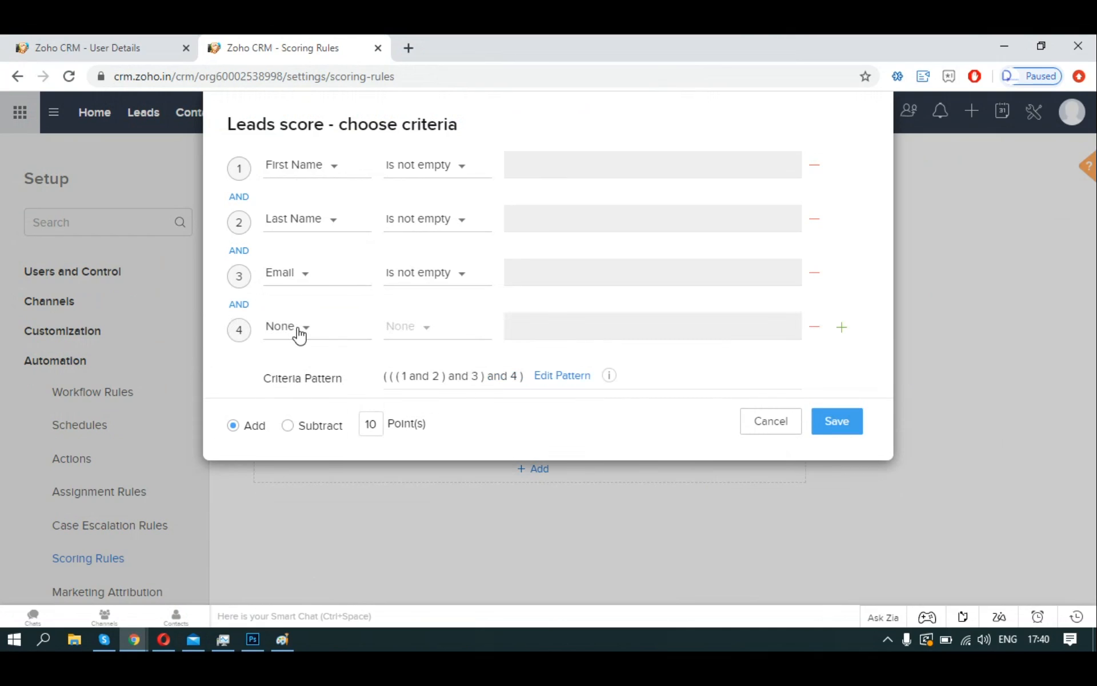
pyautogui.click(298, 329)
pyautogui.write('phone')
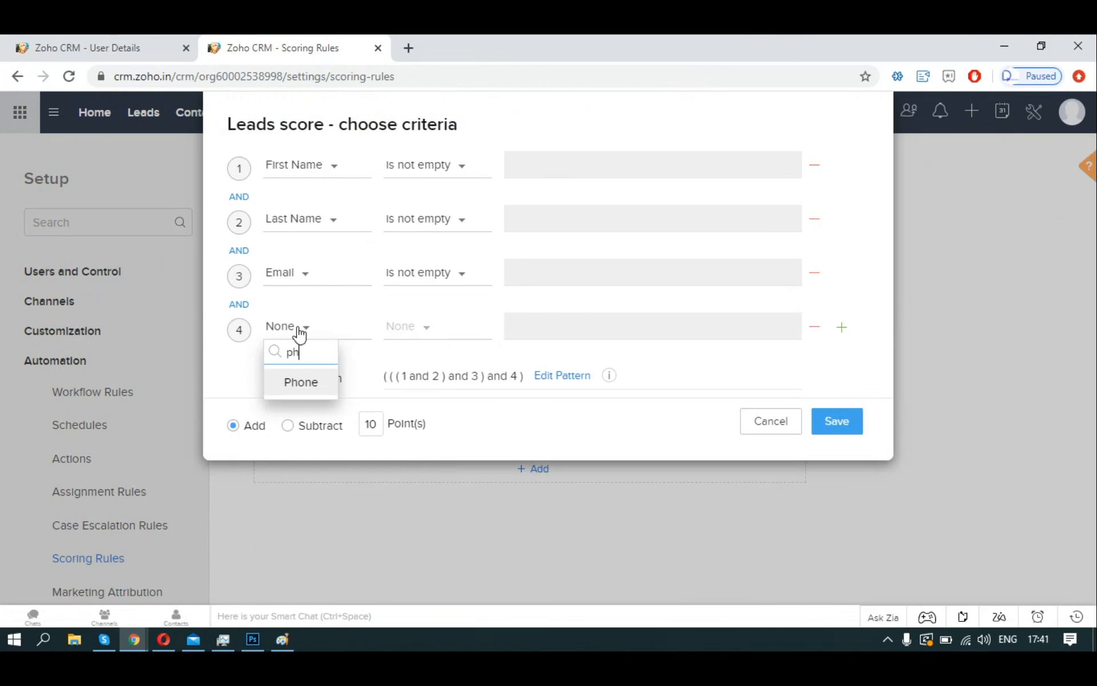
pyautogui.click(288, 382)
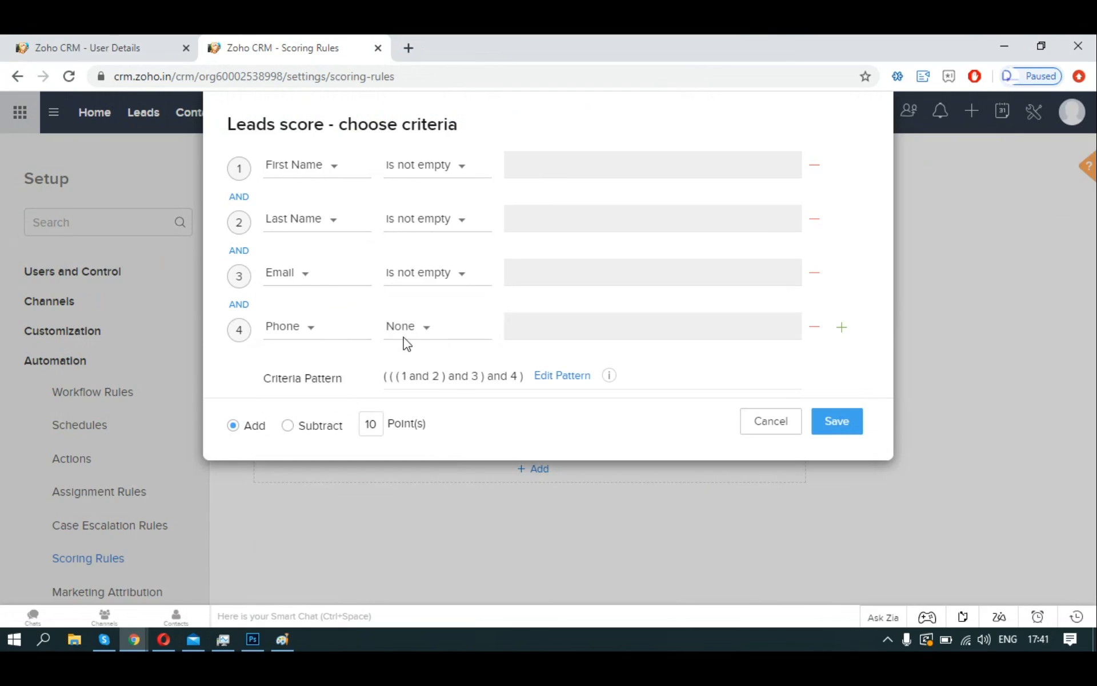
pyautogui.click(405, 330)
pyautogui.scroll(-2, 423, 377)
pyautogui.click(435, 492)
# Add a fifth condition requiring Mobile to be not empty, keeping Add 10 points.
pyautogui.click(842, 331)
pyautogui.click(319, 382)
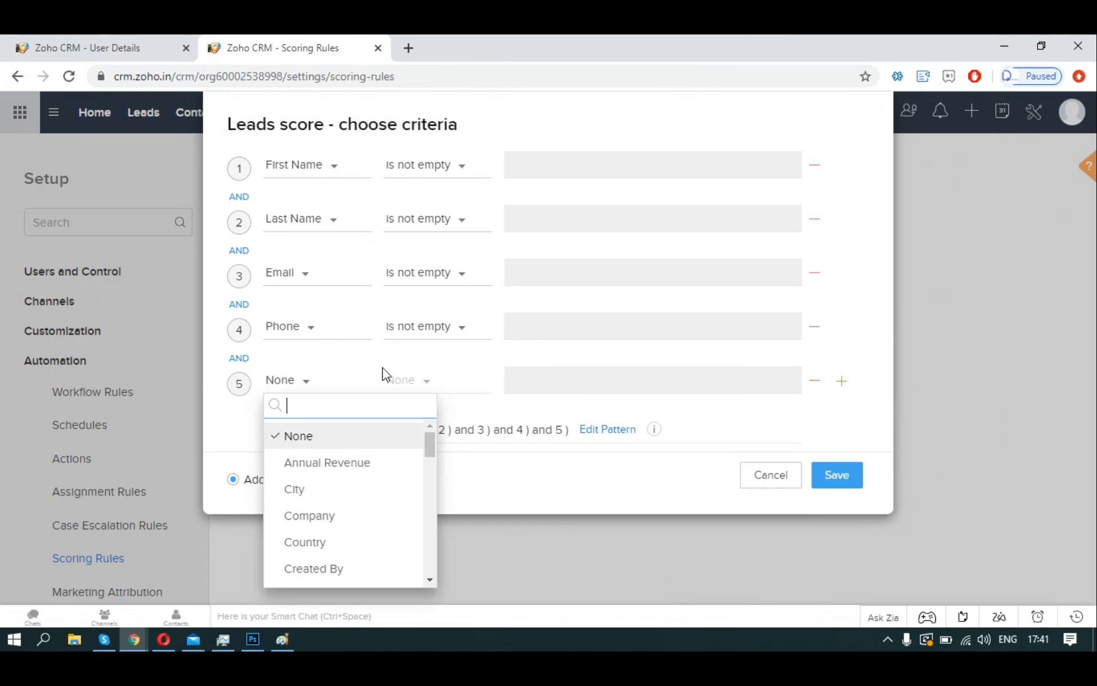
pyautogui.write('mobile')
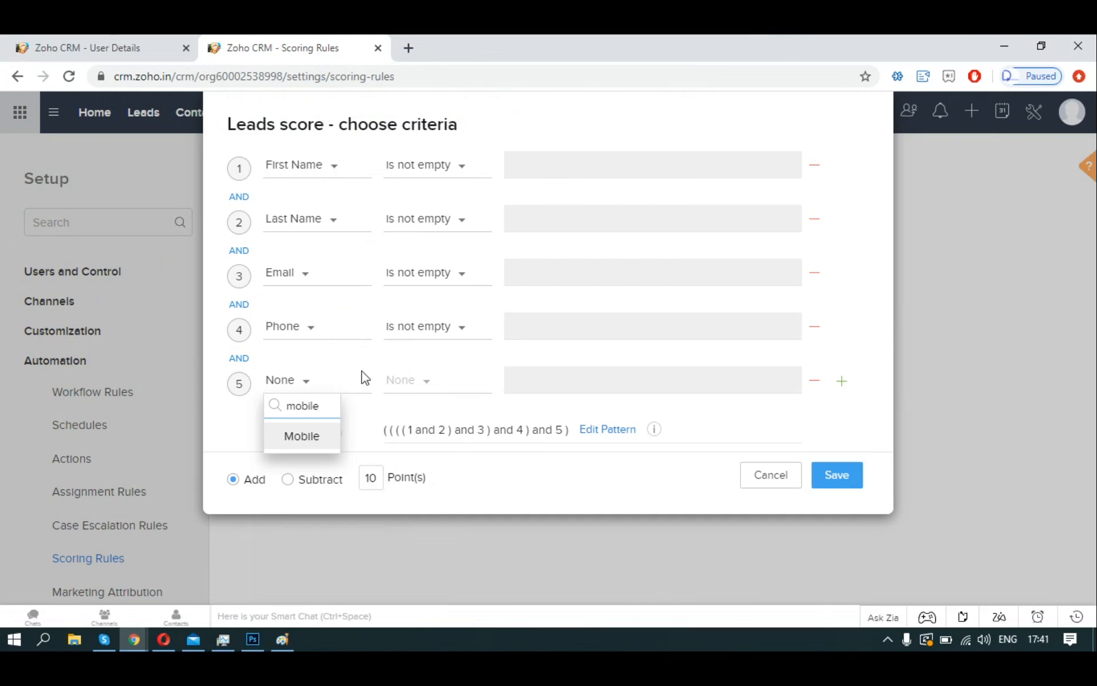
pyautogui.click(322, 443)
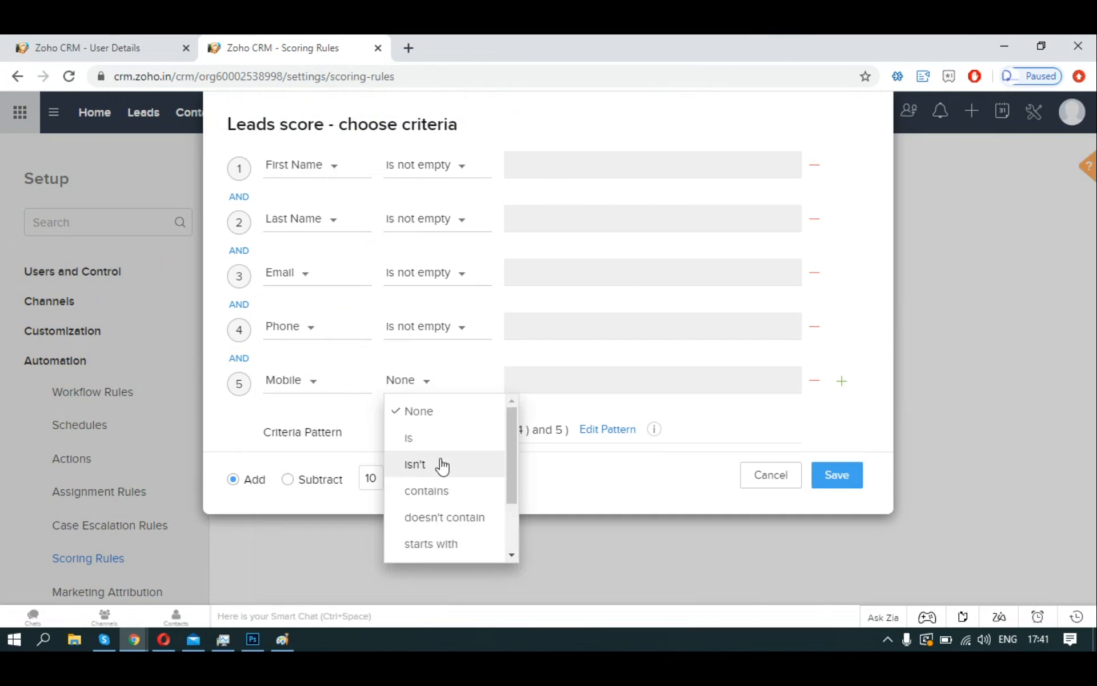
pyautogui.scroll(-3, 440, 503)
pyautogui.click(445, 544)
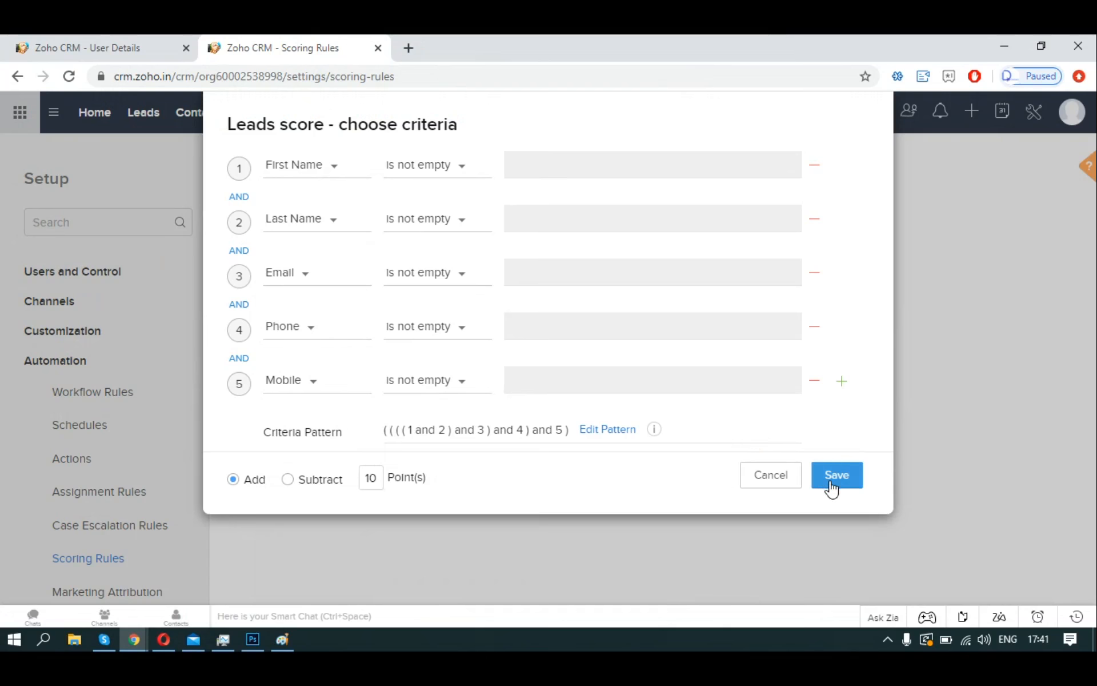
pyautogui.scroll(-2, 828, 486)
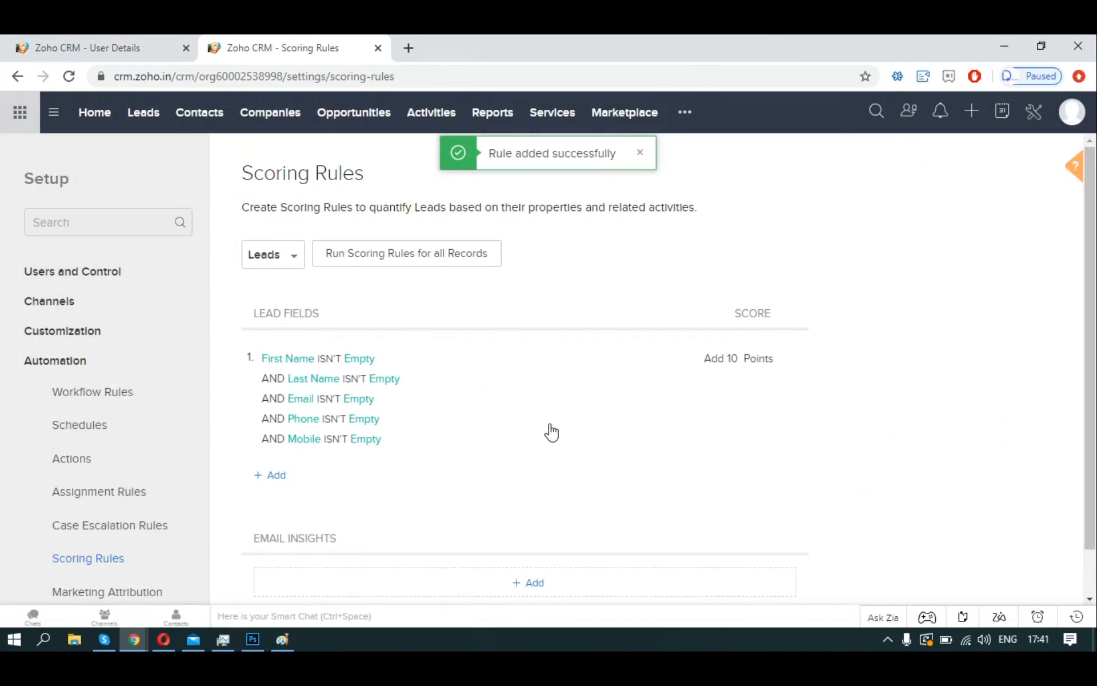
# Open the first IT Solutions Solved lead, check its Score Summary and reload; the score stays 0.
pyautogui.scroll(-1, 412, 400)
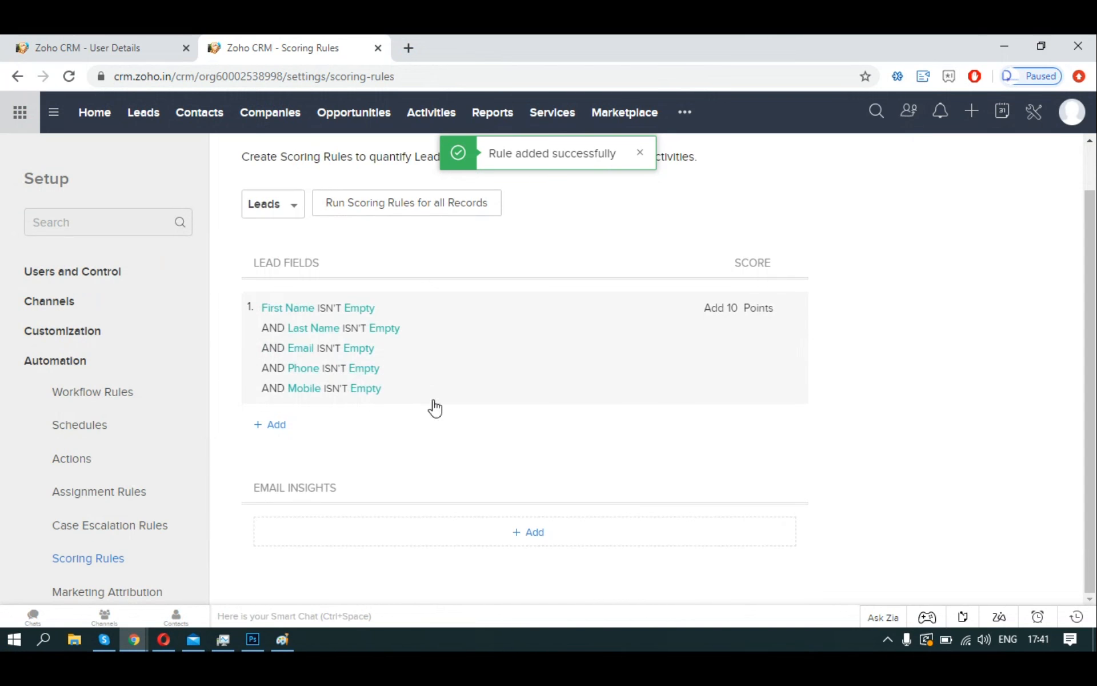
pyautogui.click(144, 109)
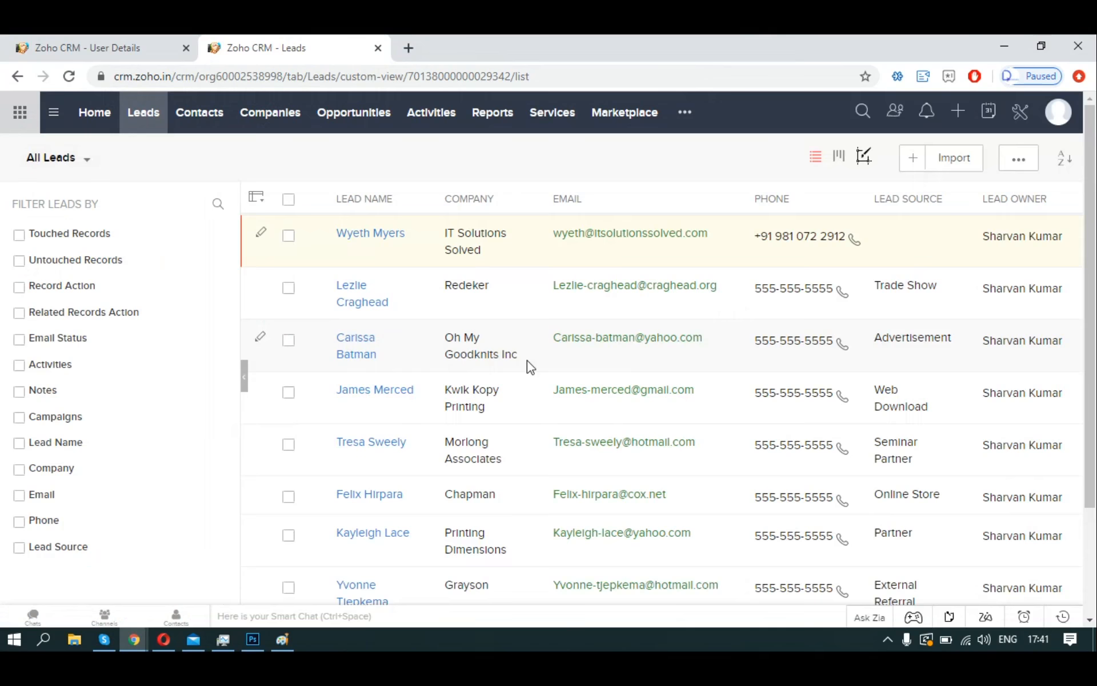
pyautogui.click(384, 236)
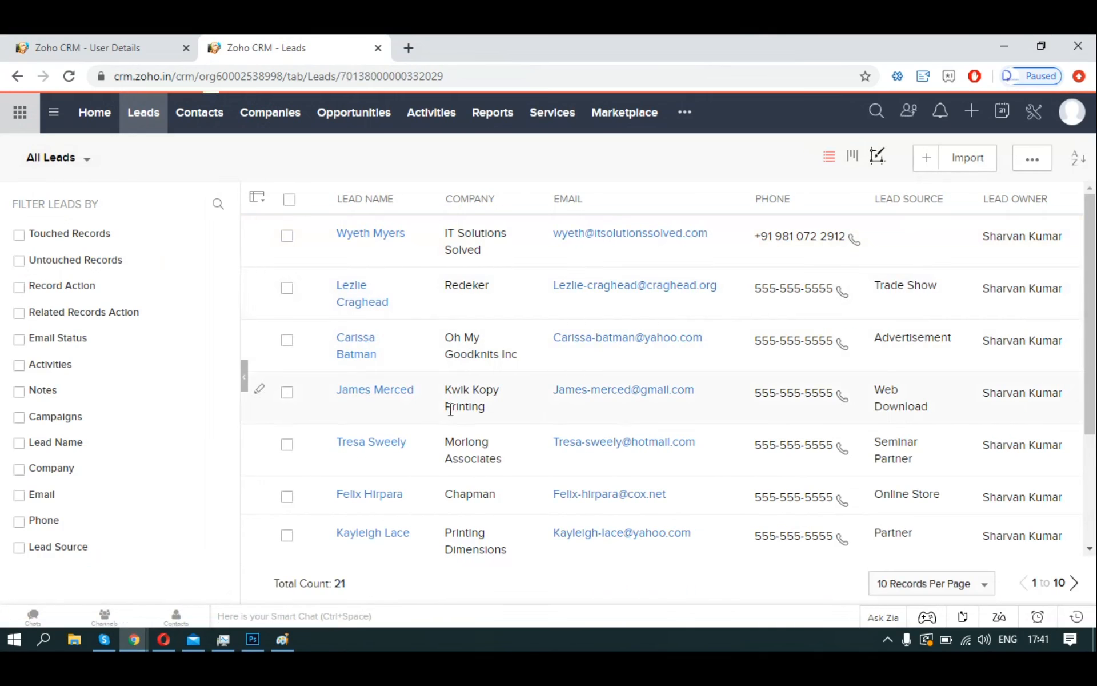
pyautogui.scroll(-3, 741, 428)
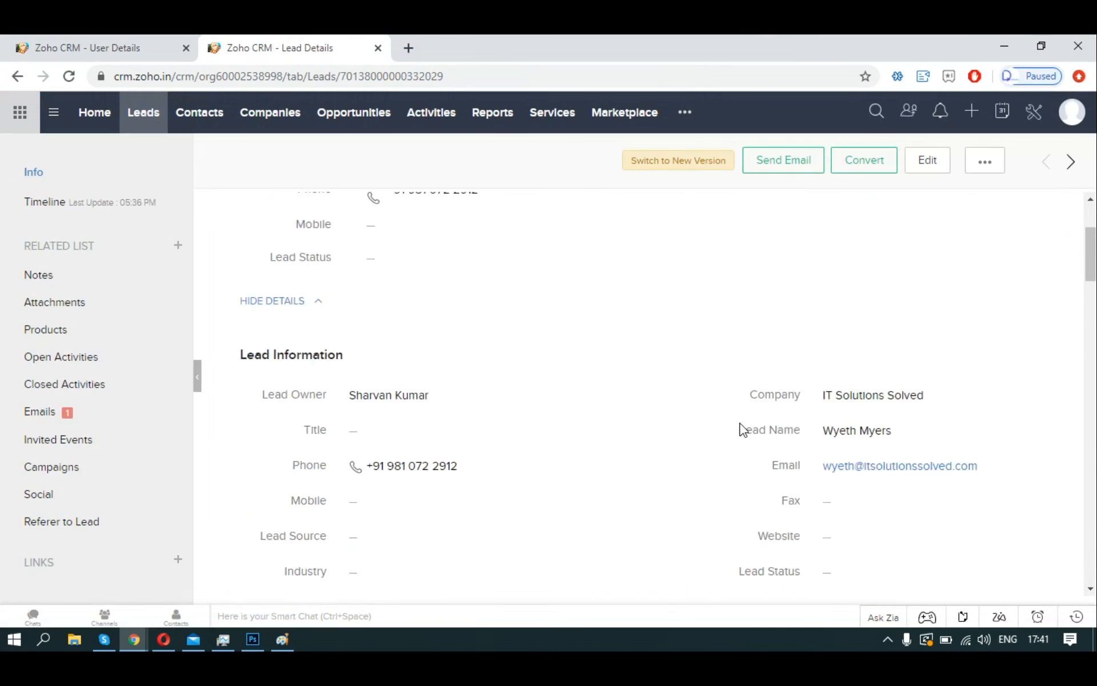
pyautogui.scroll(-8, 741, 429)
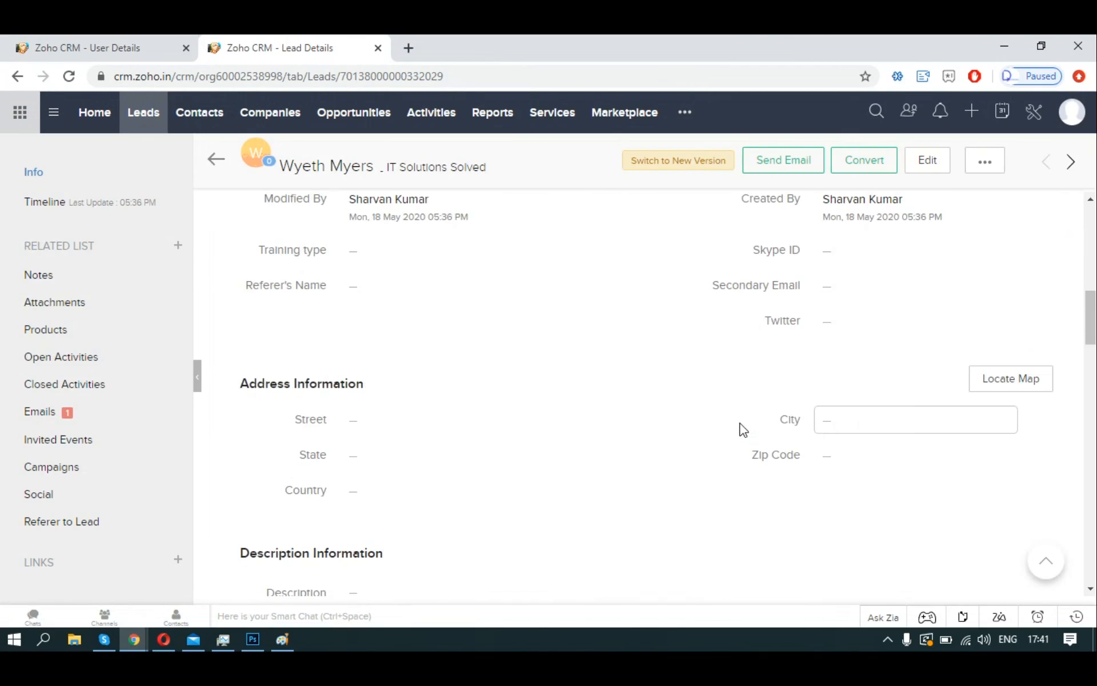
pyautogui.scroll(-7, 742, 429)
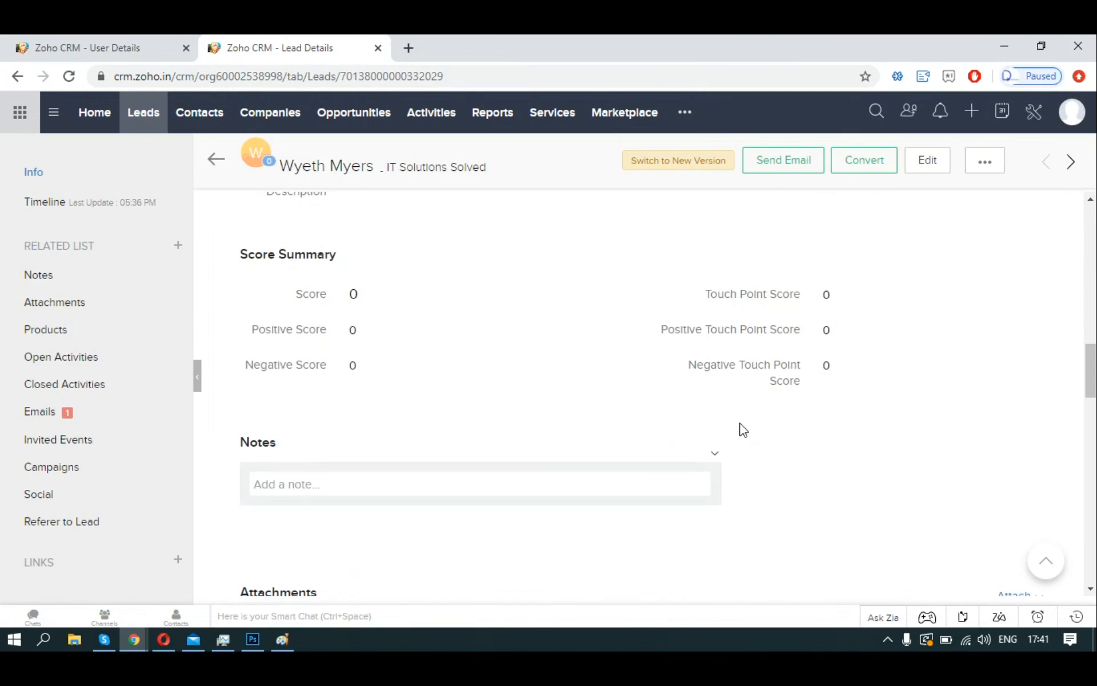
pyautogui.click(66, 78)
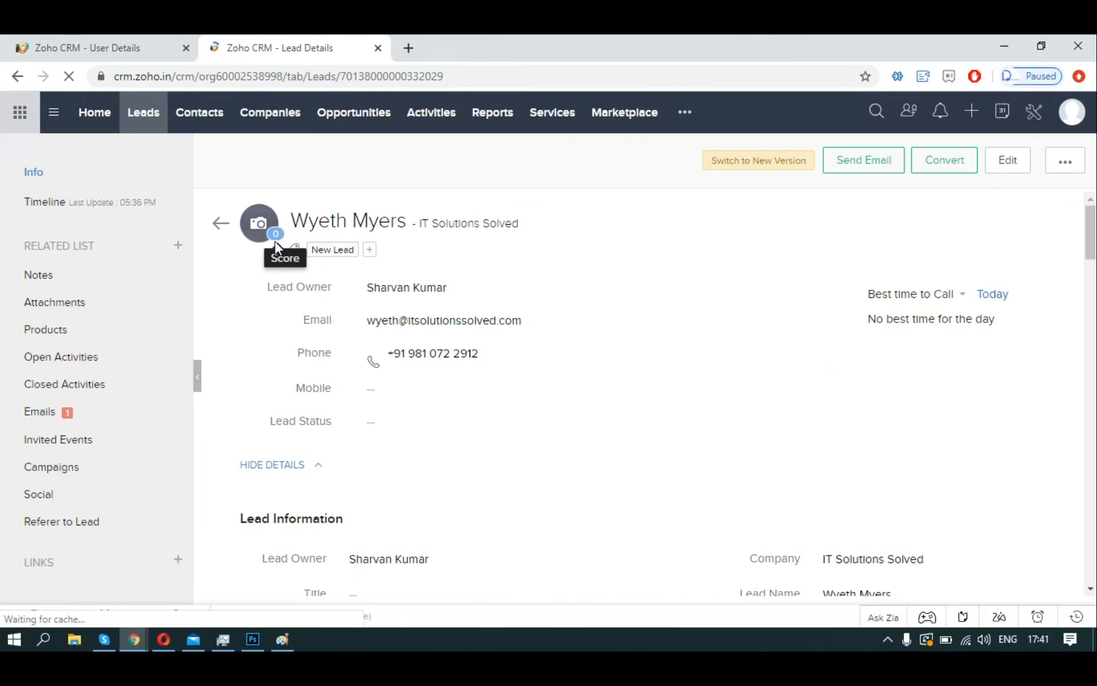
pyautogui.click(182, 126)
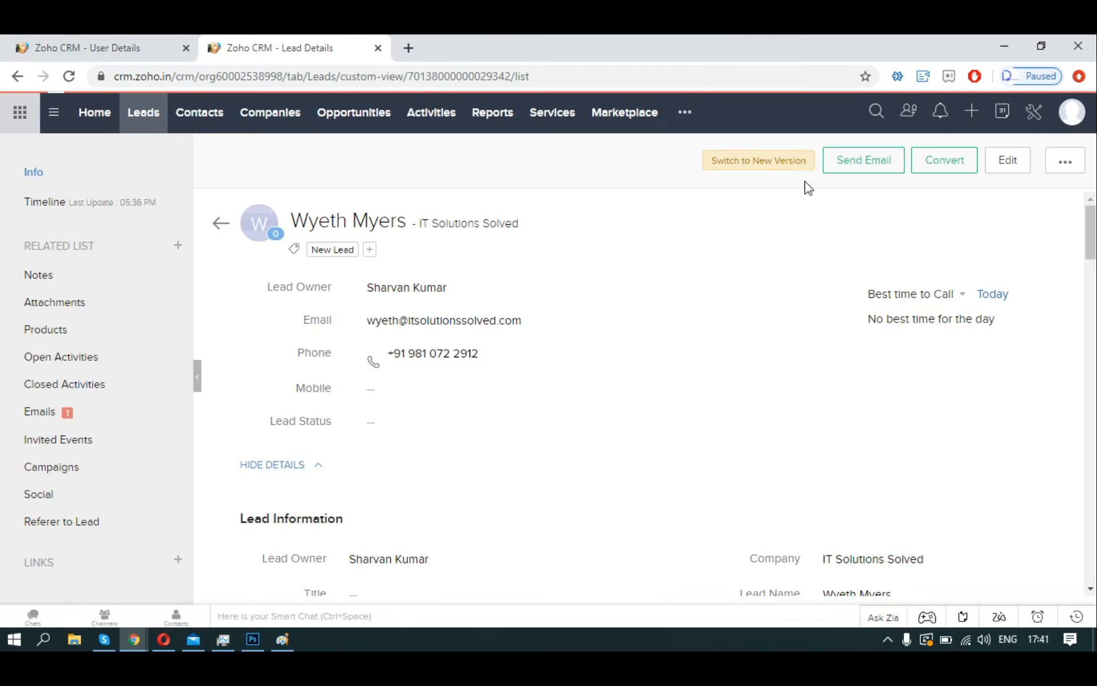
# Start a new IT Solutions Solved lead and enter the contact's first name, last name and email.
pyautogui.click(925, 162)
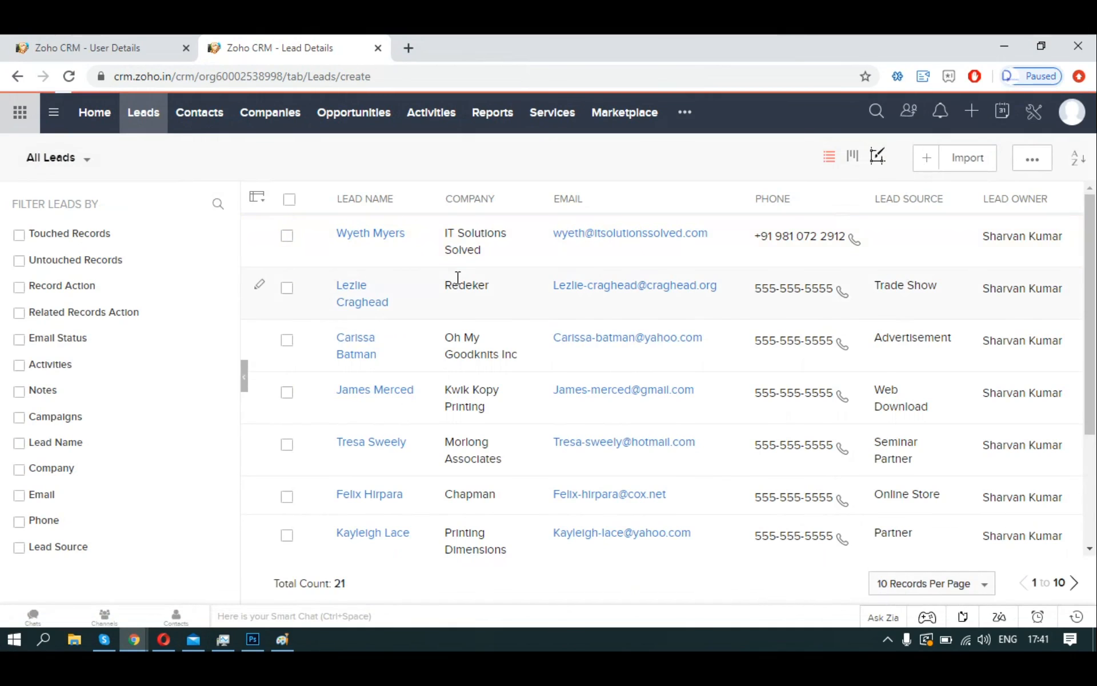
pyautogui.click(813, 398)
pyautogui.write('IT S')
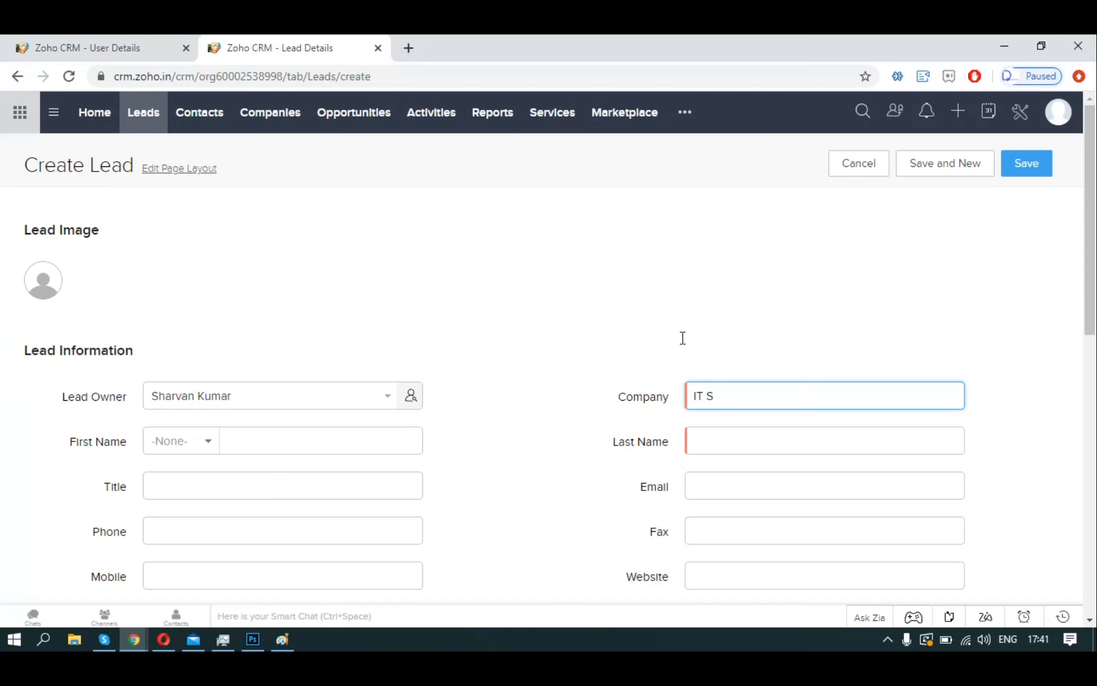
pyautogui.click(715, 446)
pyautogui.click(358, 438)
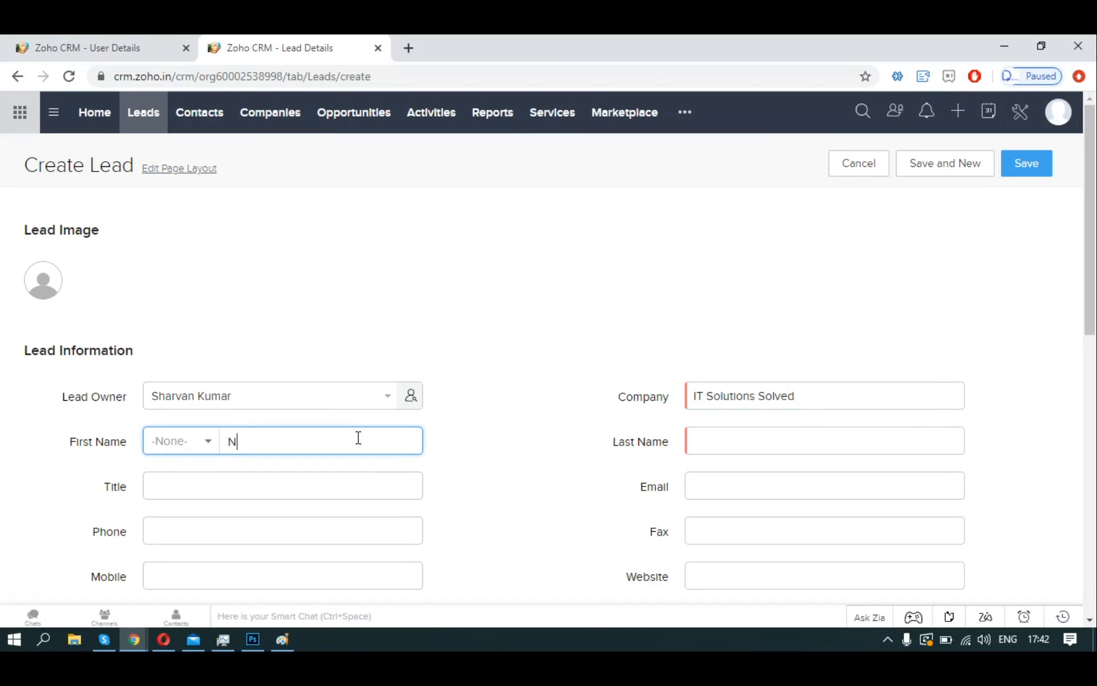
pyautogui.press('Tab')
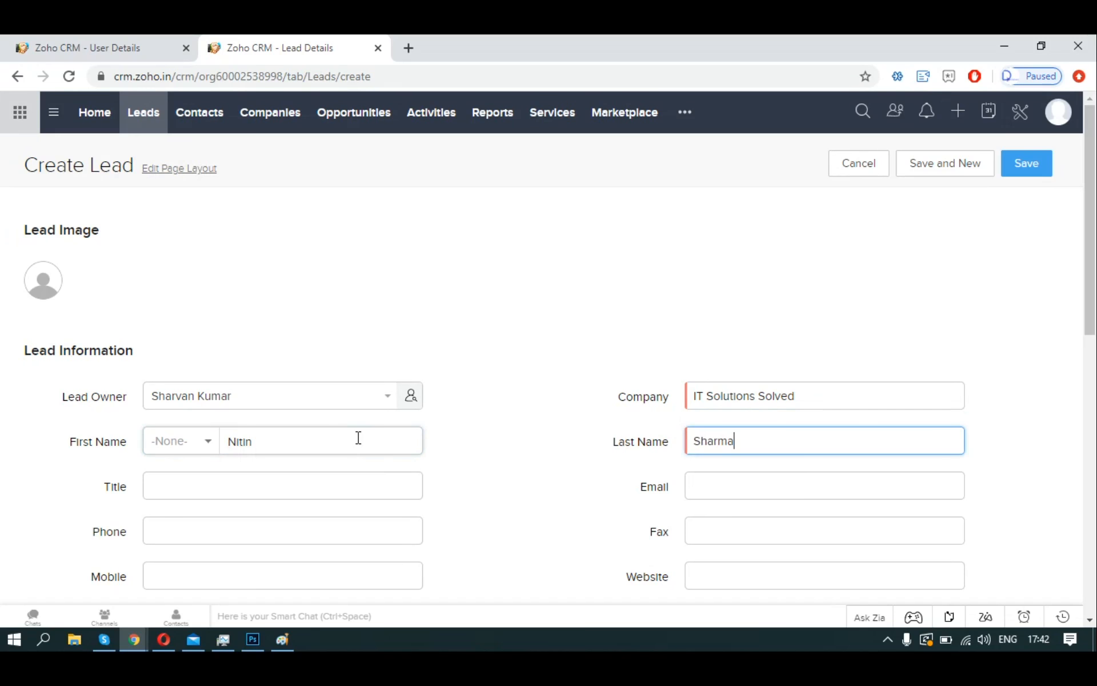
pyautogui.press('Tab')
pyautogui.press('Tab')
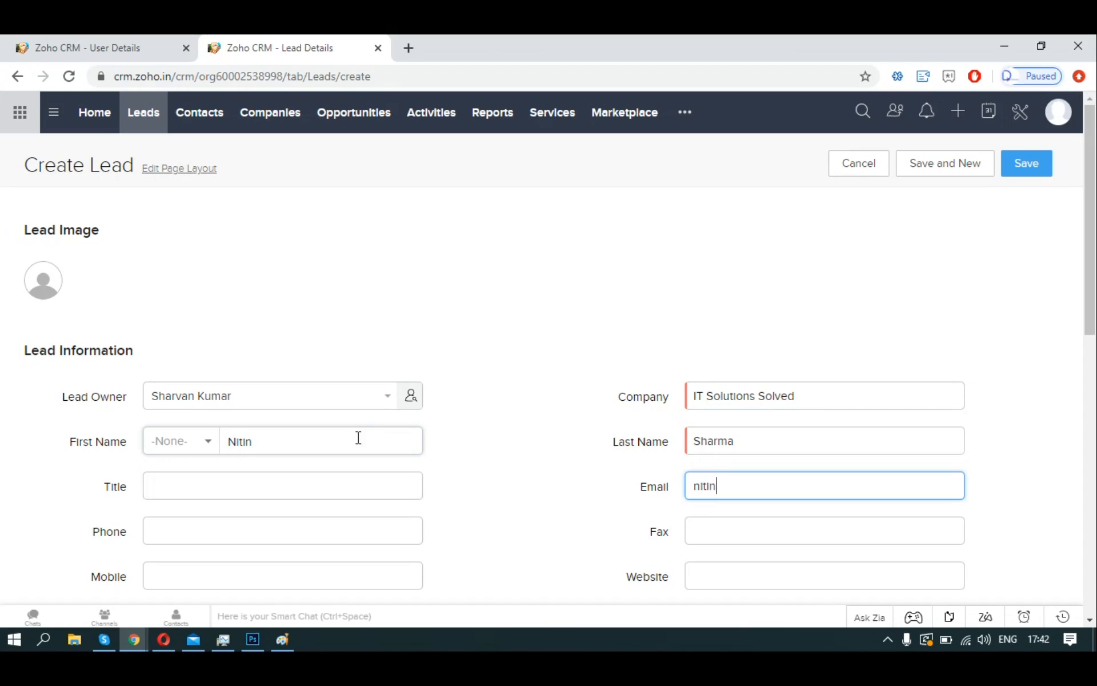
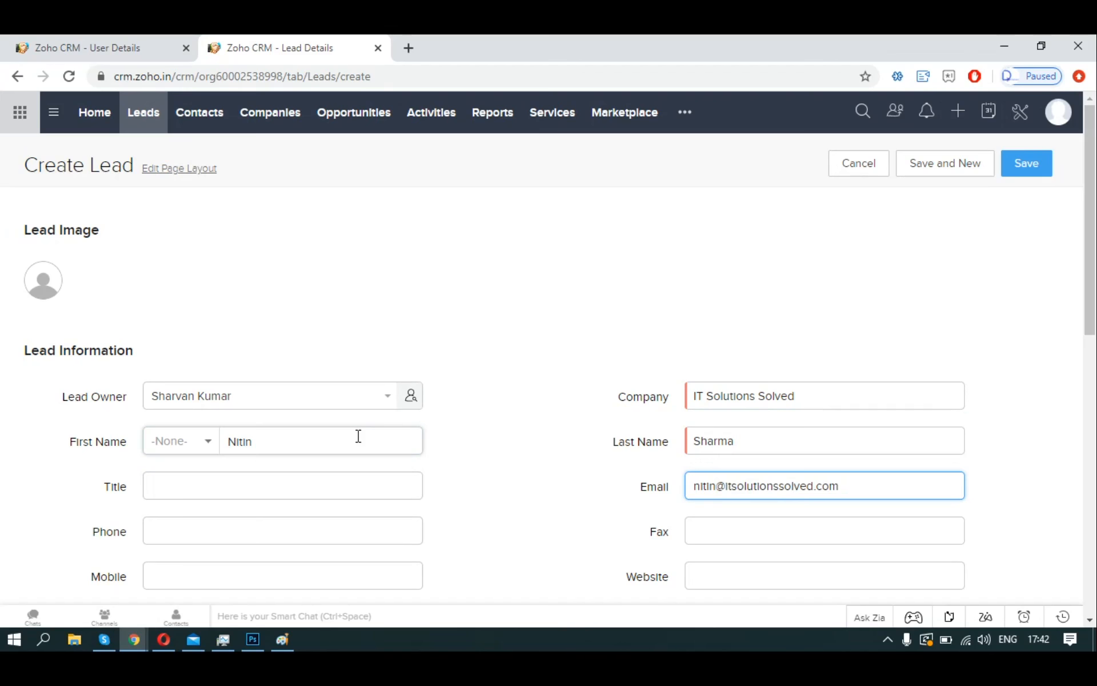
# Move the contact's number from Mobile into the Phone field and save the lead.
pyautogui.scroll(-1, 448, 460)
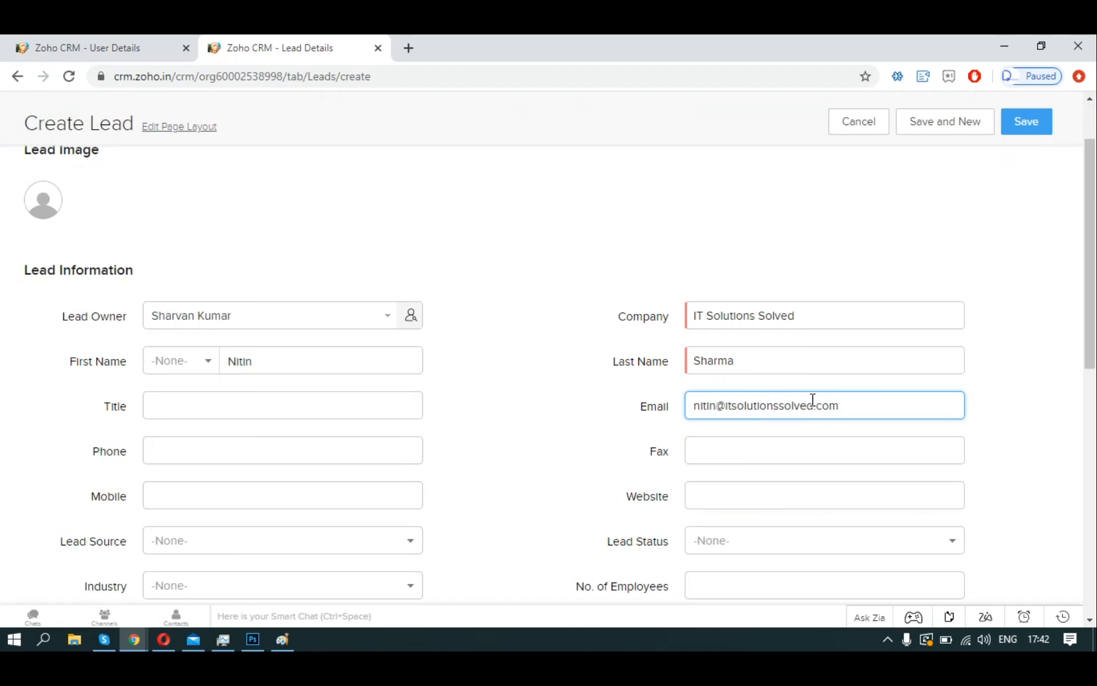
pyautogui.click(284, 457)
pyautogui.scroll(-2, 395, 514)
pyautogui.click(259, 332)
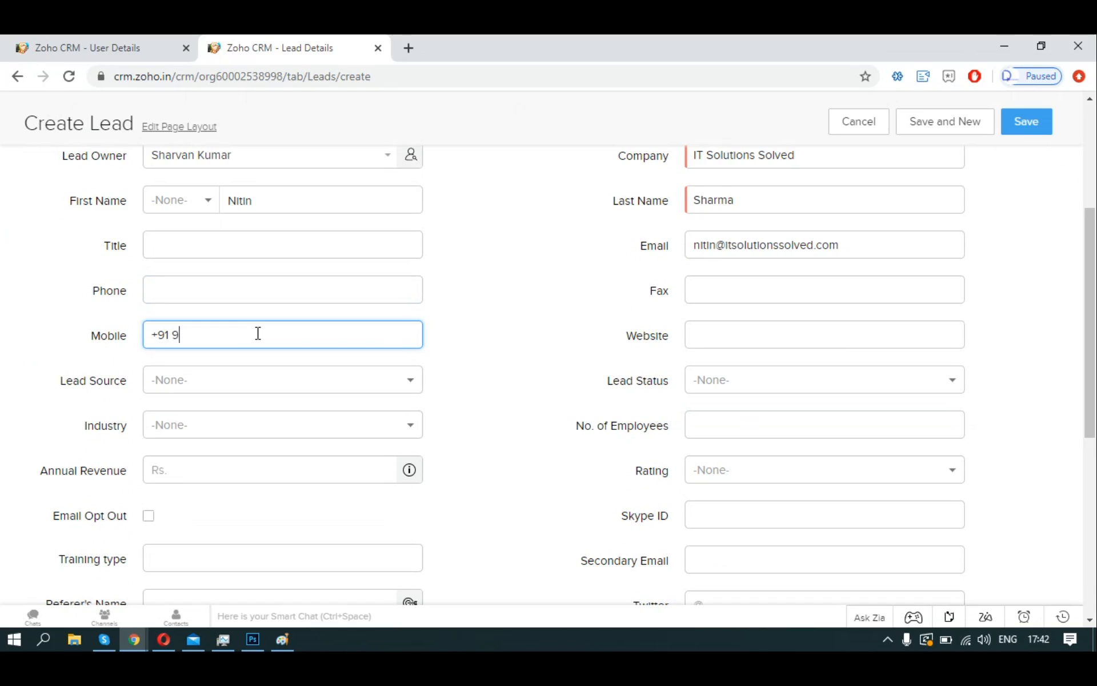
pyautogui.click(268, 285)
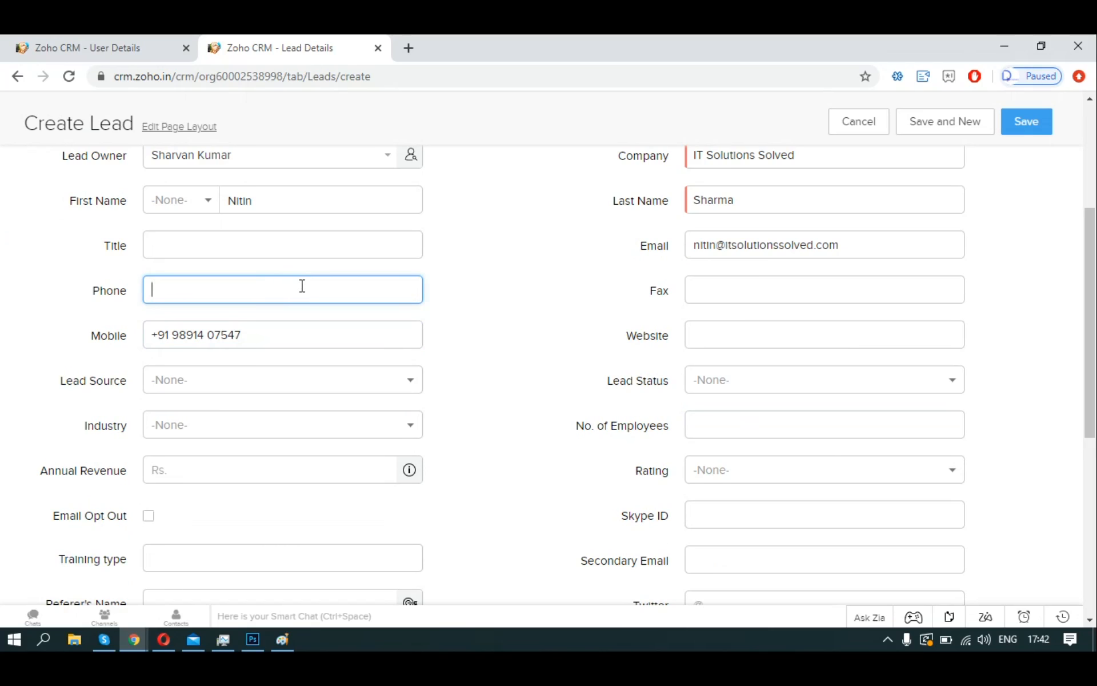
pyautogui.tripleClick(335, 327)
pyautogui.hotkey('ctrl', 'c')
pyautogui.press('BackSpace')
pyautogui.click(387, 291)
pyautogui.hotkey('ctrl', 'v')
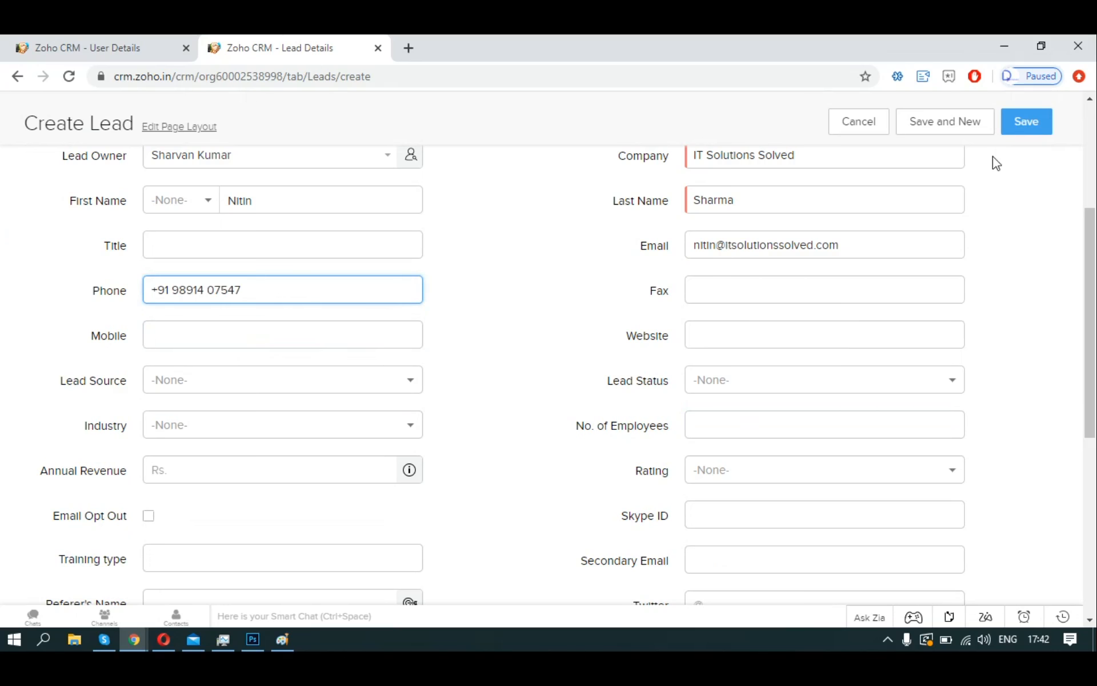
pyautogui.click(1004, 135)
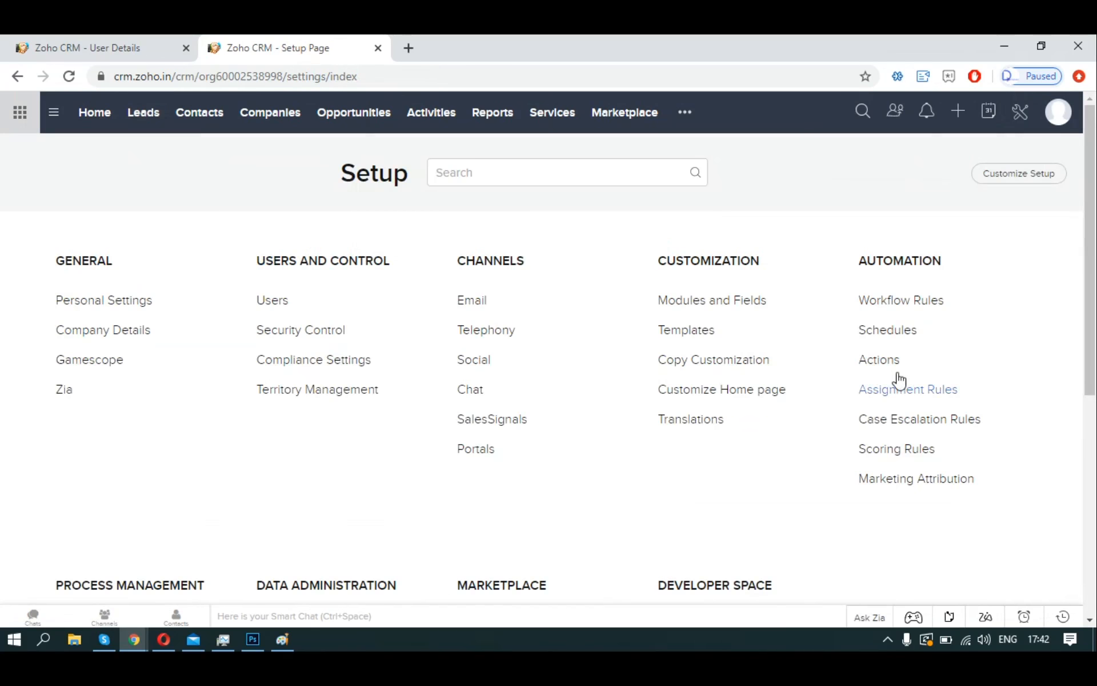
# Edit the existing scoring rule, deleting the extra conditions so only First Name isn't empty remains, and save.
pyautogui.click(895, 456)
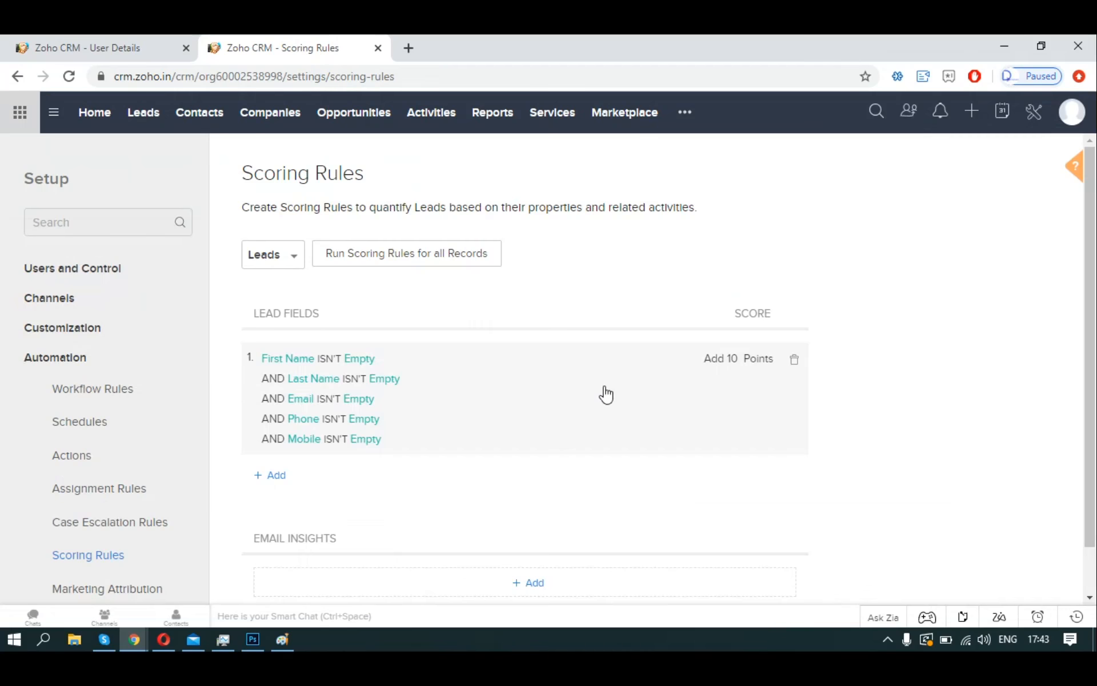
pyautogui.scroll(-1, 606, 394)
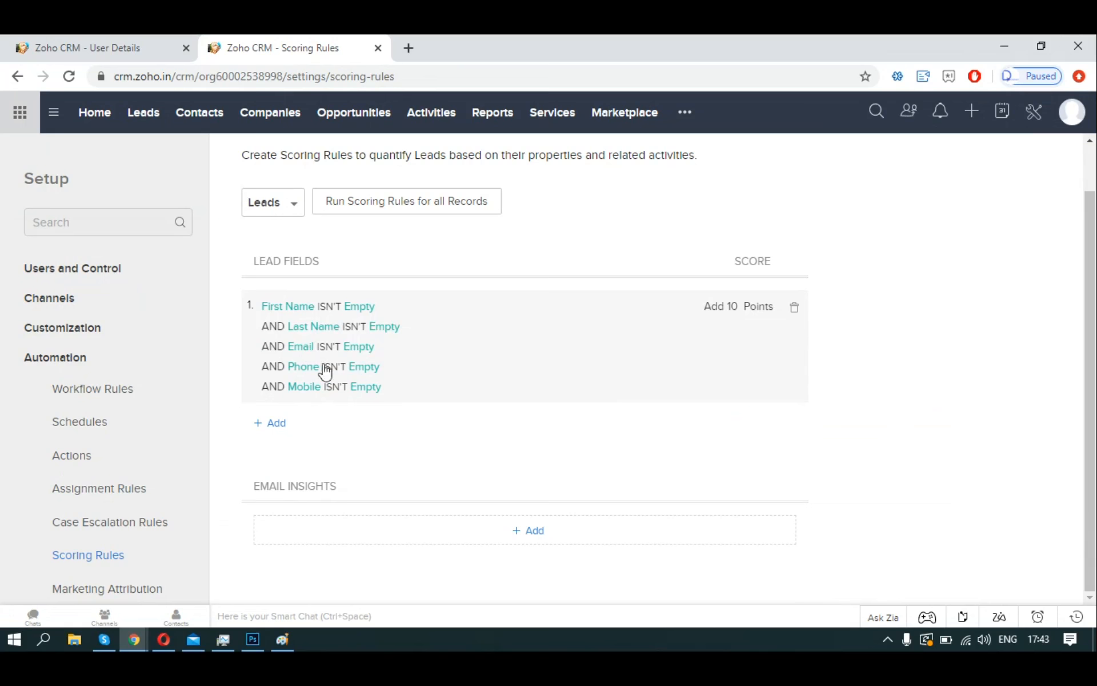
pyautogui.click(620, 348)
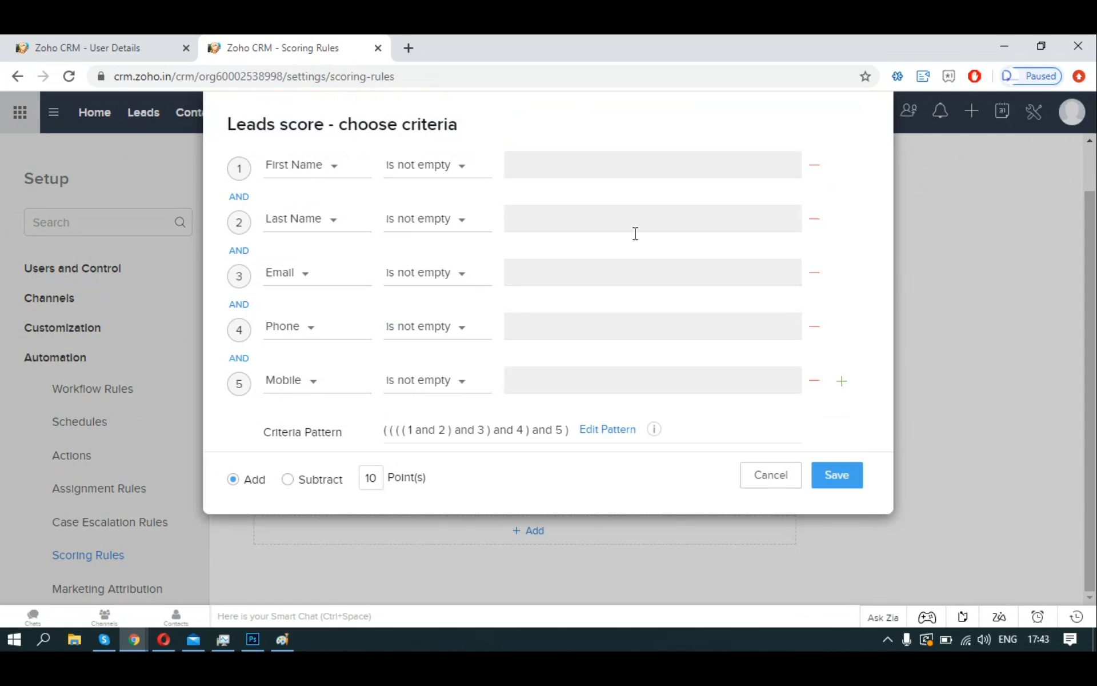
pyautogui.click(816, 224)
pyautogui.click(816, 224)
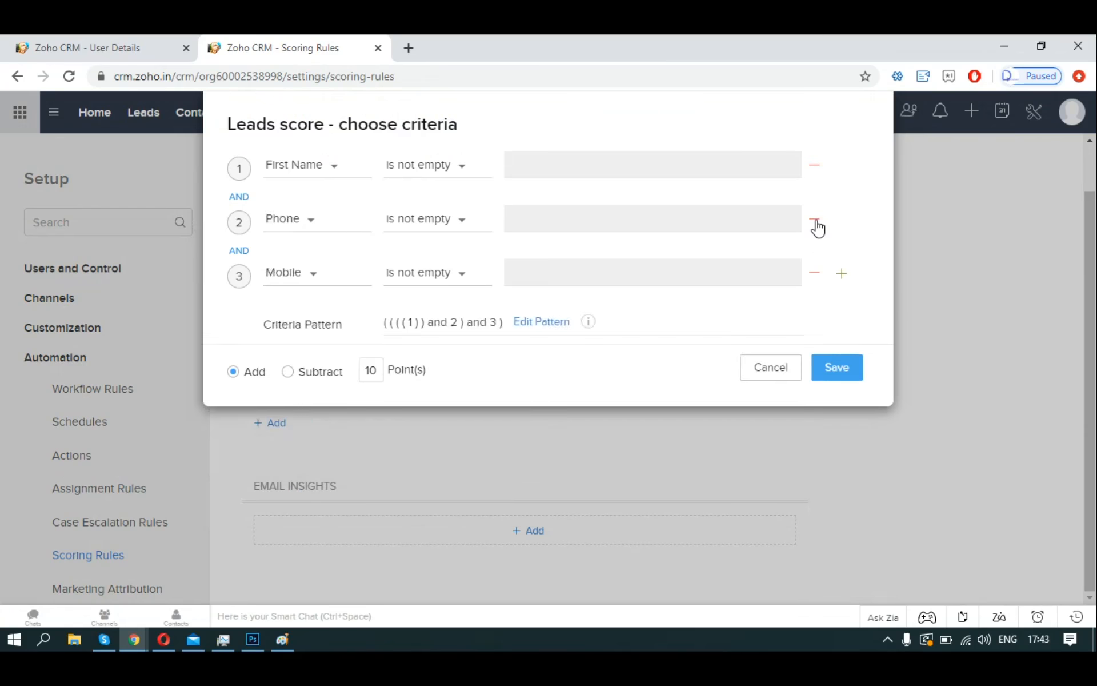
pyautogui.click(817, 224)
pyautogui.click(817, 224)
pyautogui.click(825, 335)
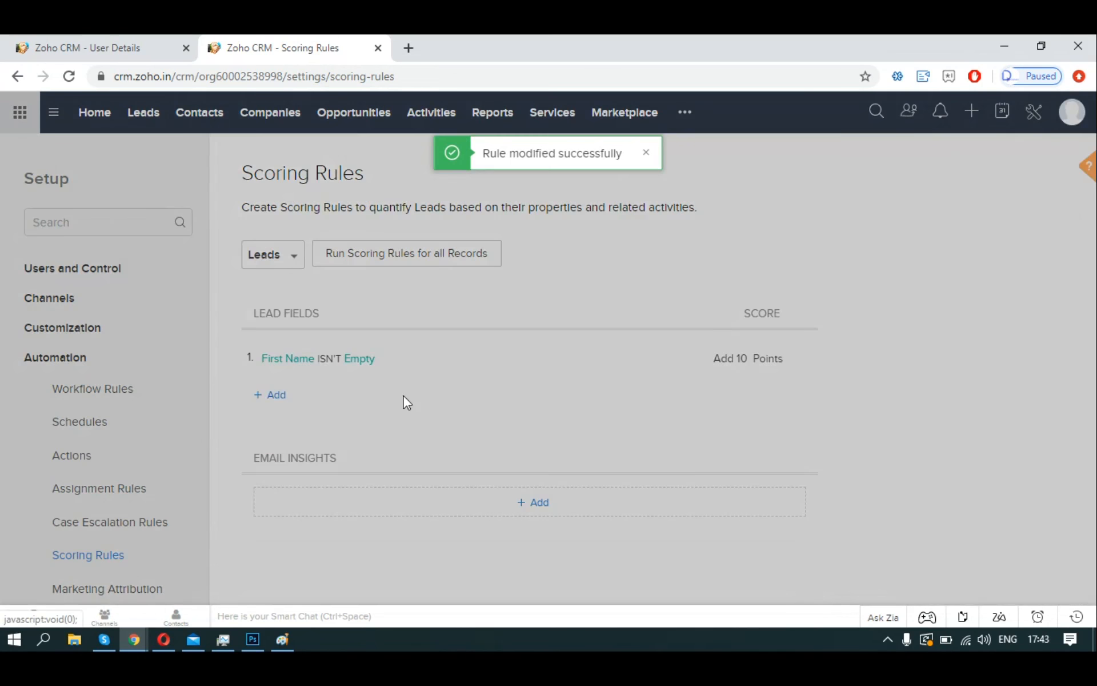
# Add and save a 10-point rule for Last Name is not empty.
pyautogui.click(404, 398)
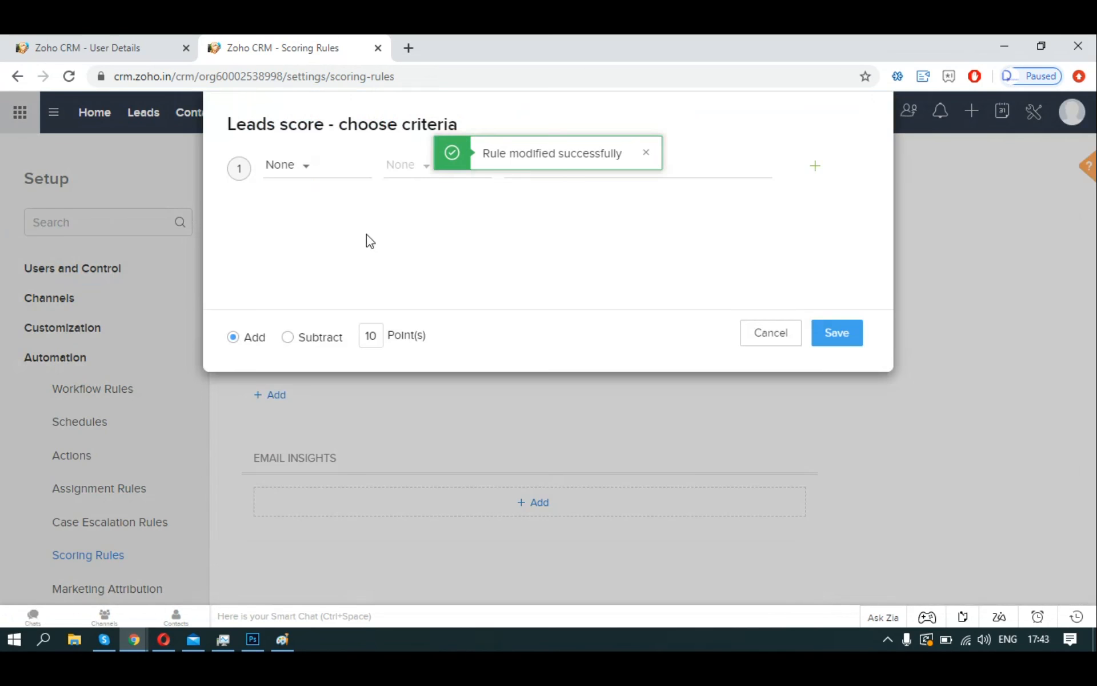
pyautogui.click(308, 167)
pyautogui.write('last')
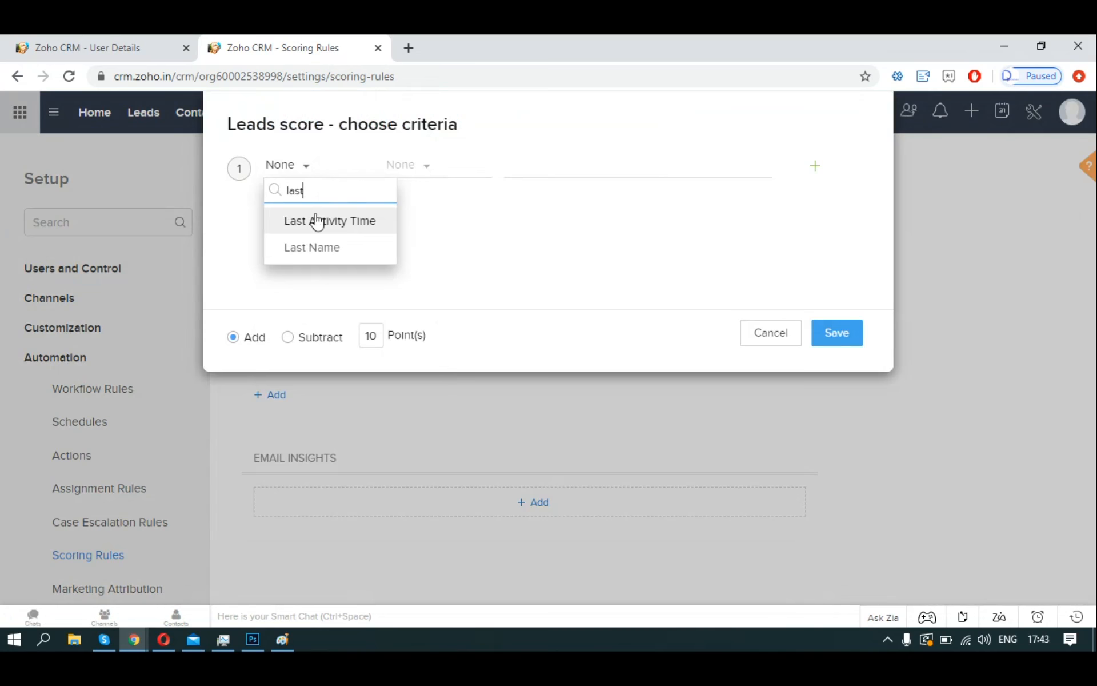
pyautogui.click(318, 247)
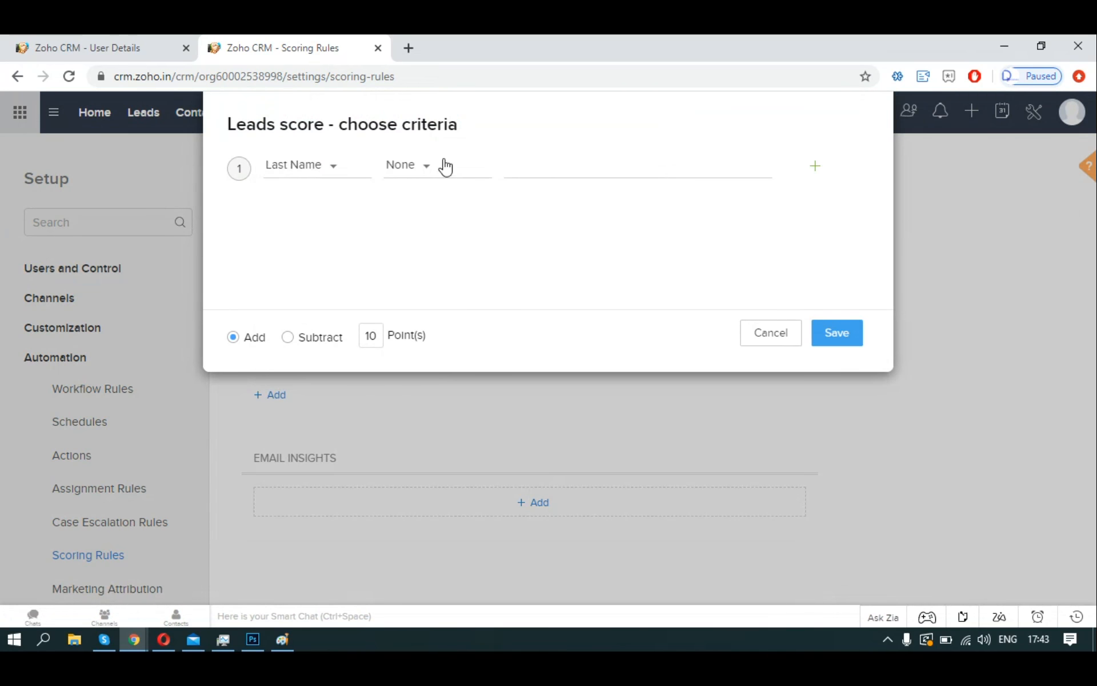
pyautogui.click(445, 167)
pyautogui.scroll(-2, 468, 333)
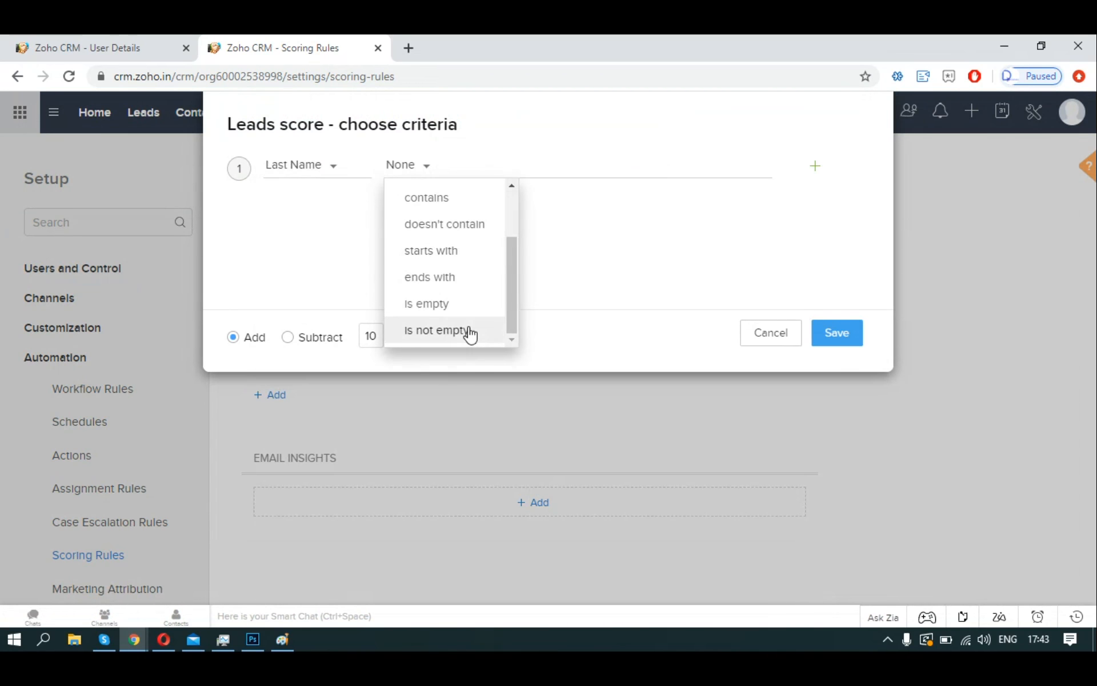
pyautogui.click(469, 334)
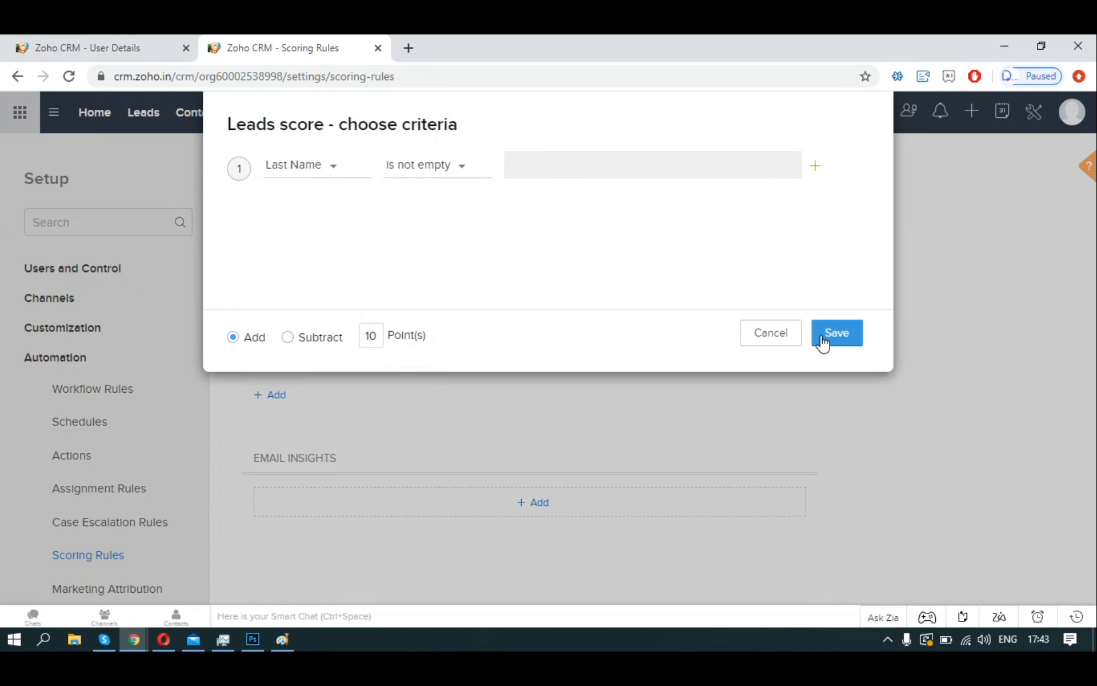
pyautogui.click(835, 334)
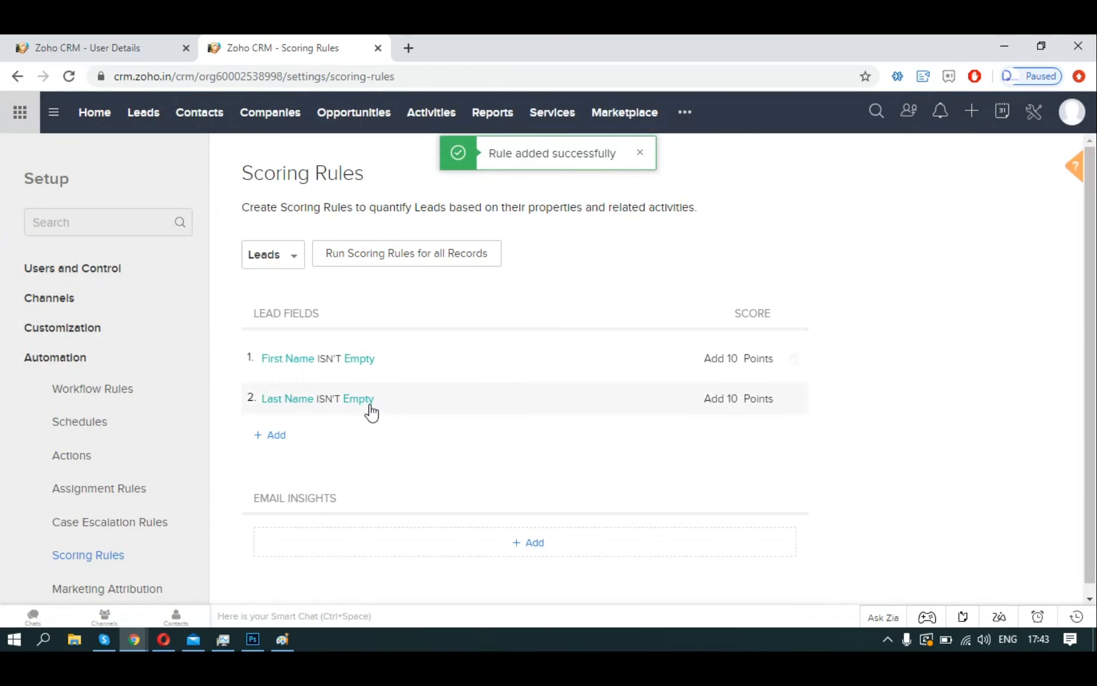
# Add and save a 10-point rule for Email is not empty.
pyautogui.click(284, 436)
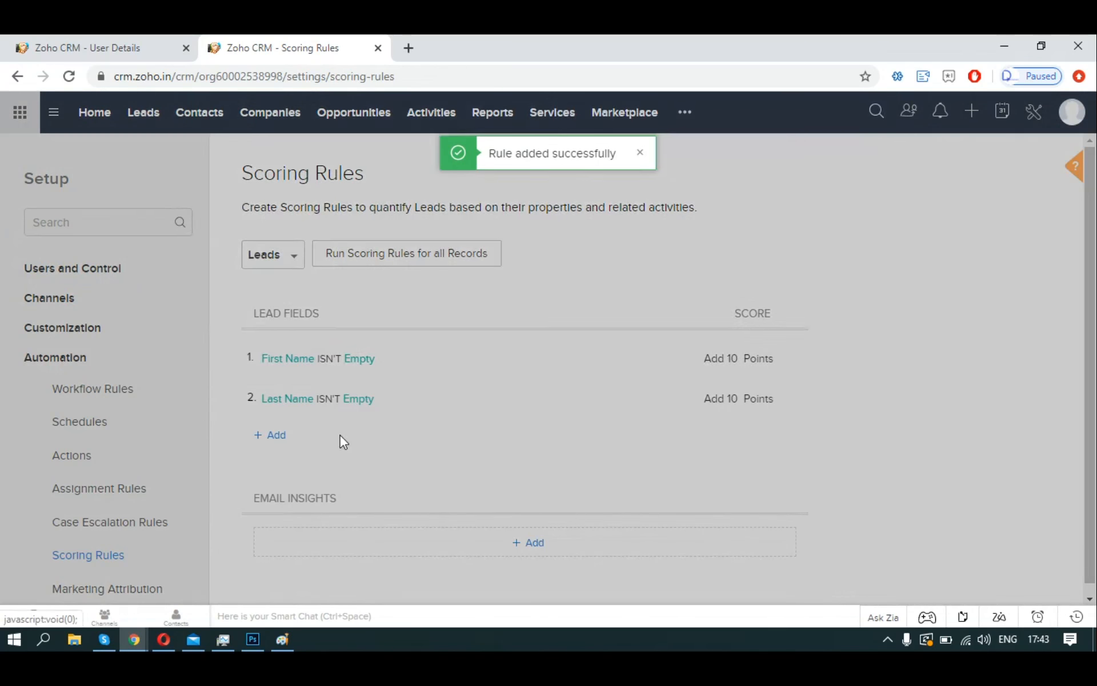
pyautogui.click(319, 178)
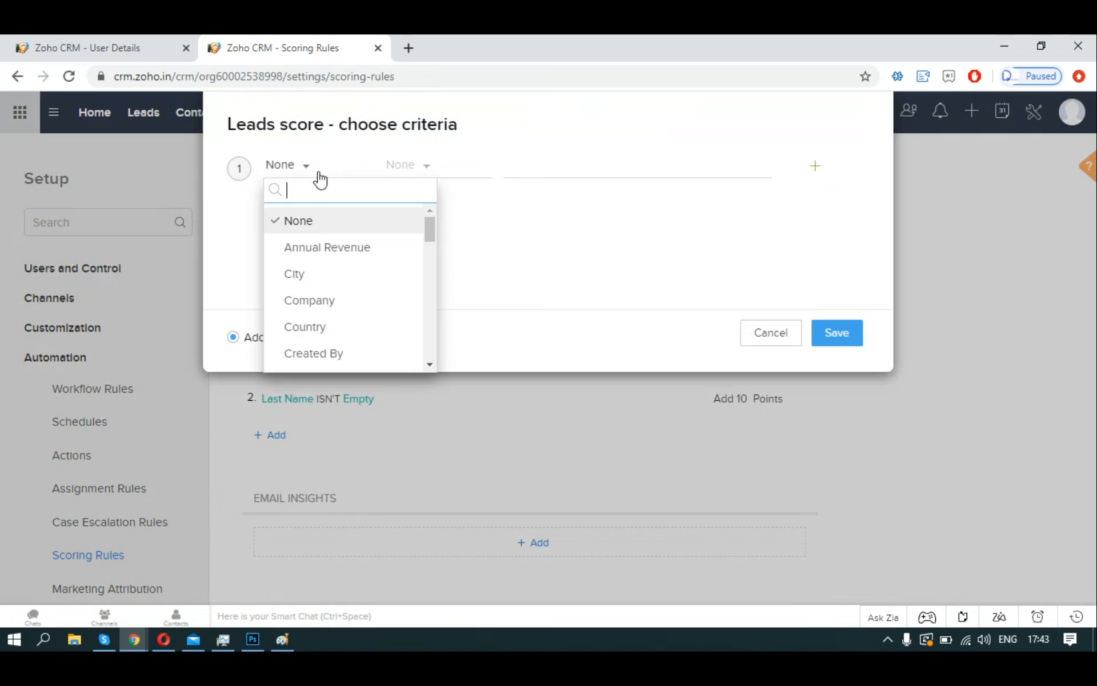
pyautogui.write('email')
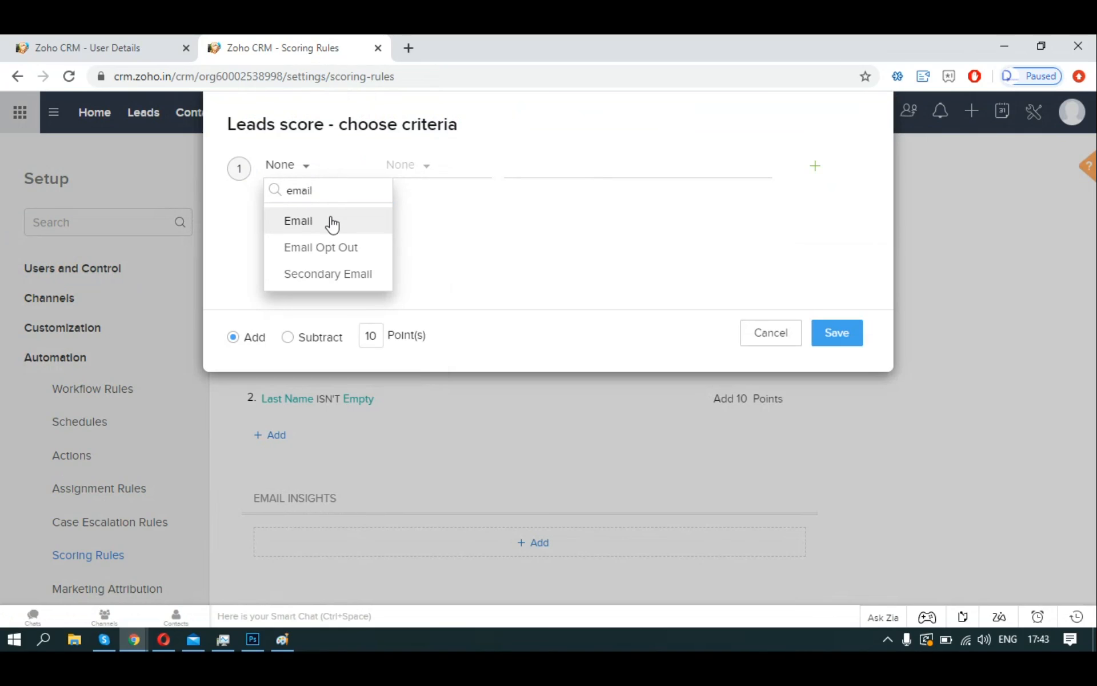
pyautogui.click(331, 223)
pyautogui.click(414, 175)
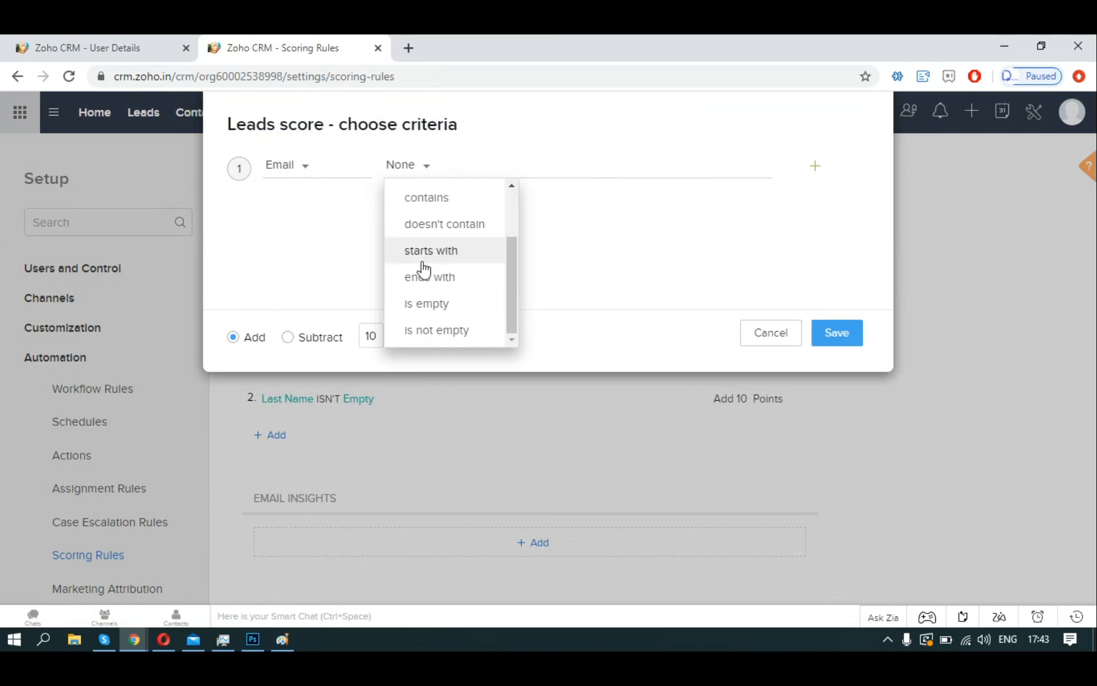
pyautogui.click(437, 330)
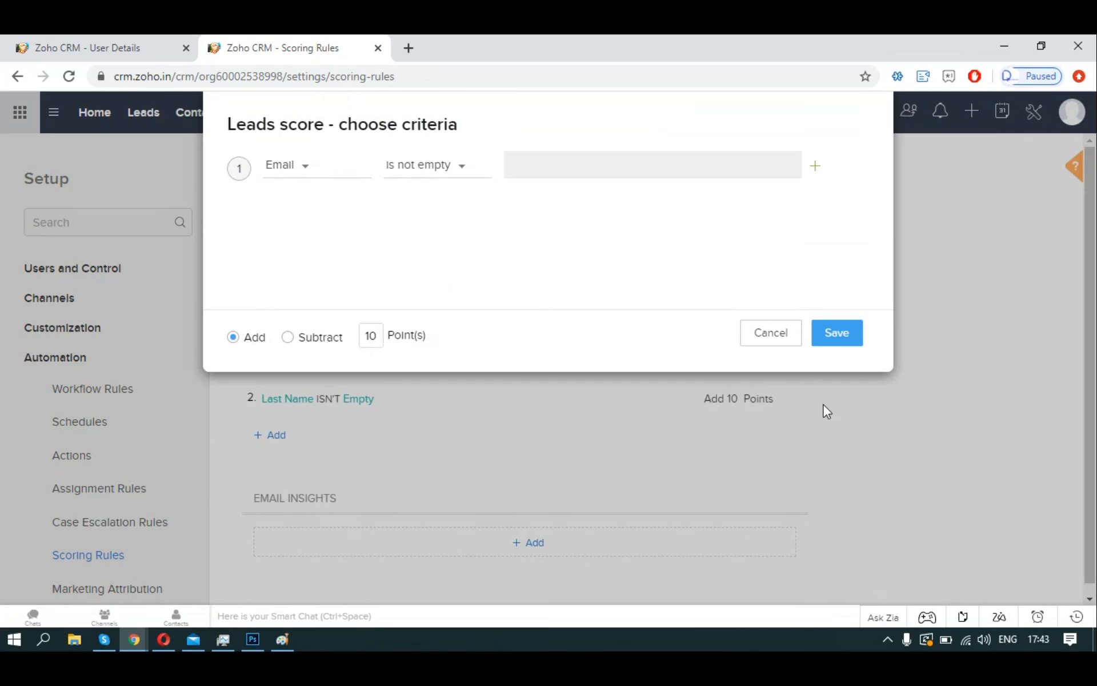
pyautogui.click(826, 336)
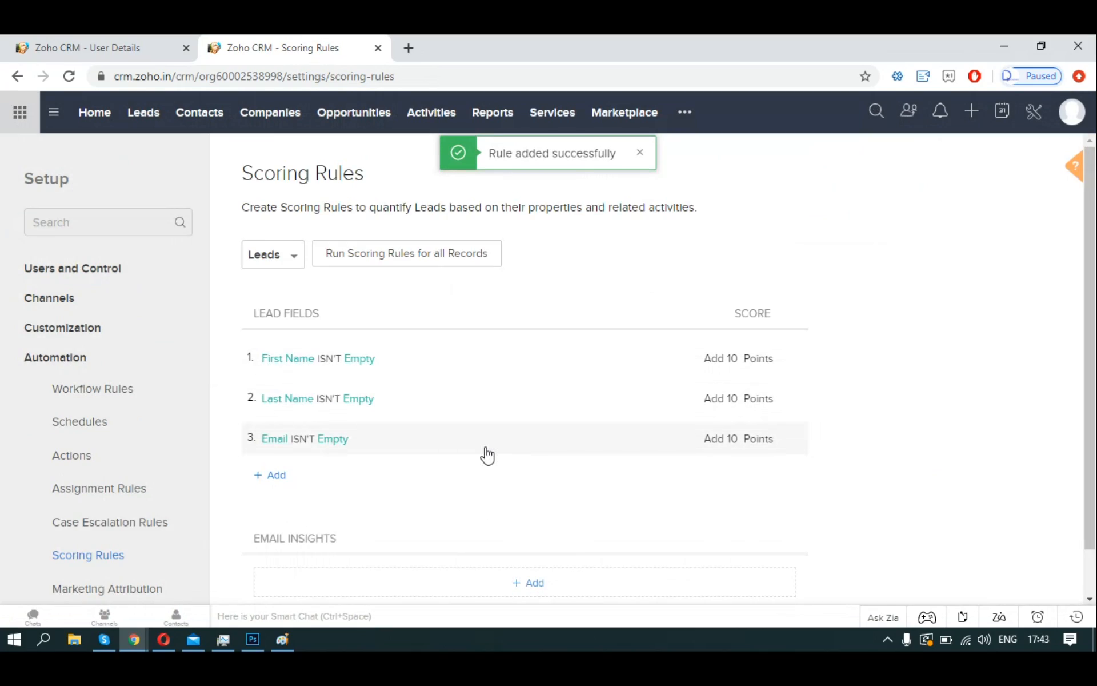
# Add and save a 10-point rule for Mobile is not empty.
pyautogui.click(282, 473)
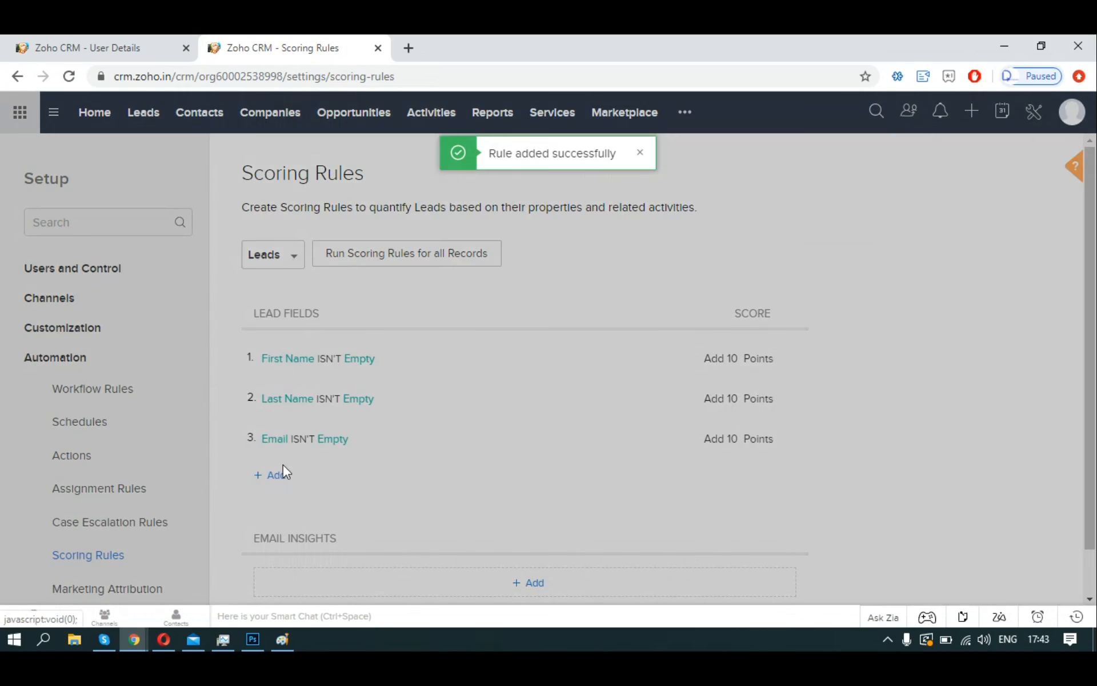
pyautogui.click(321, 170)
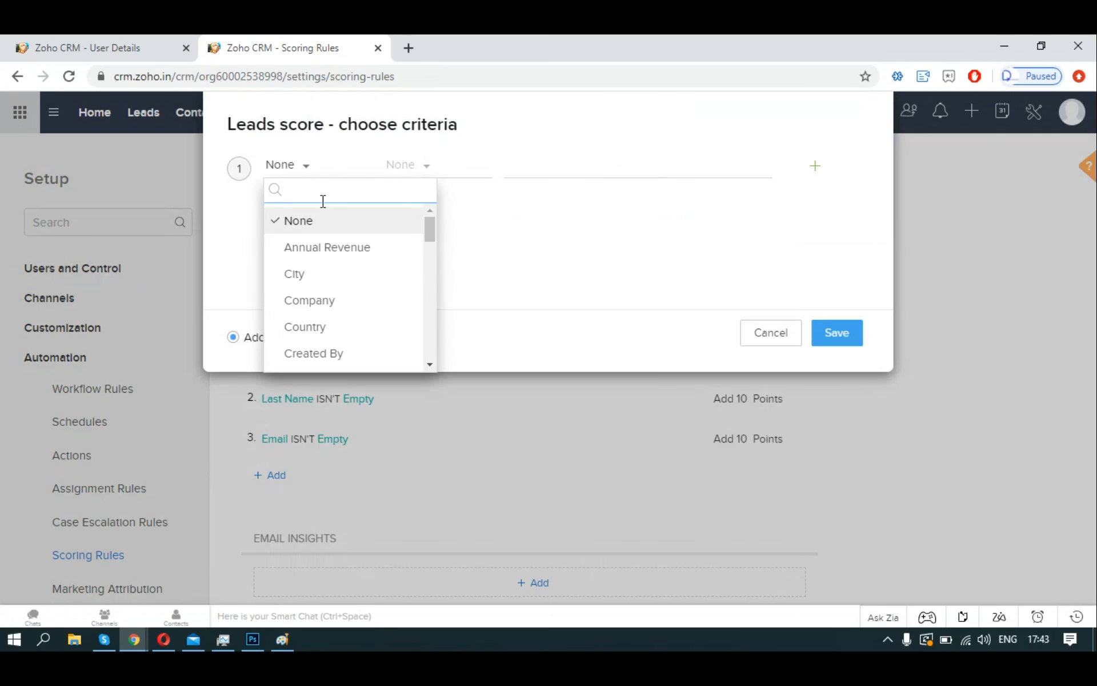
pyautogui.write('mobil')
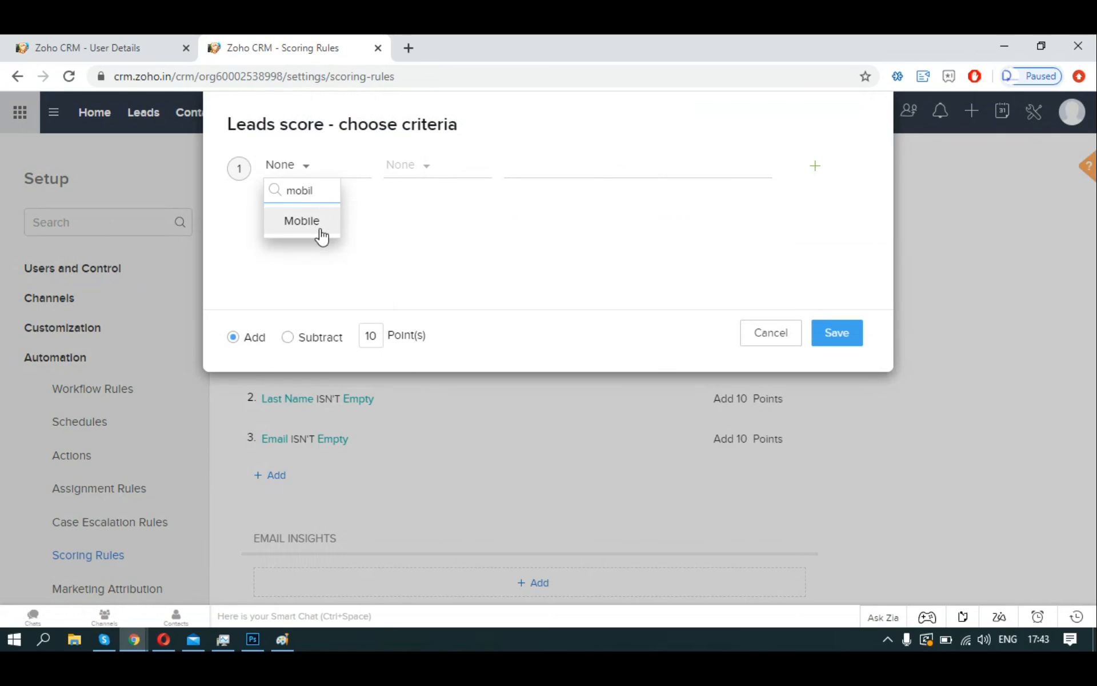
pyautogui.click(321, 236)
pyautogui.click(417, 170)
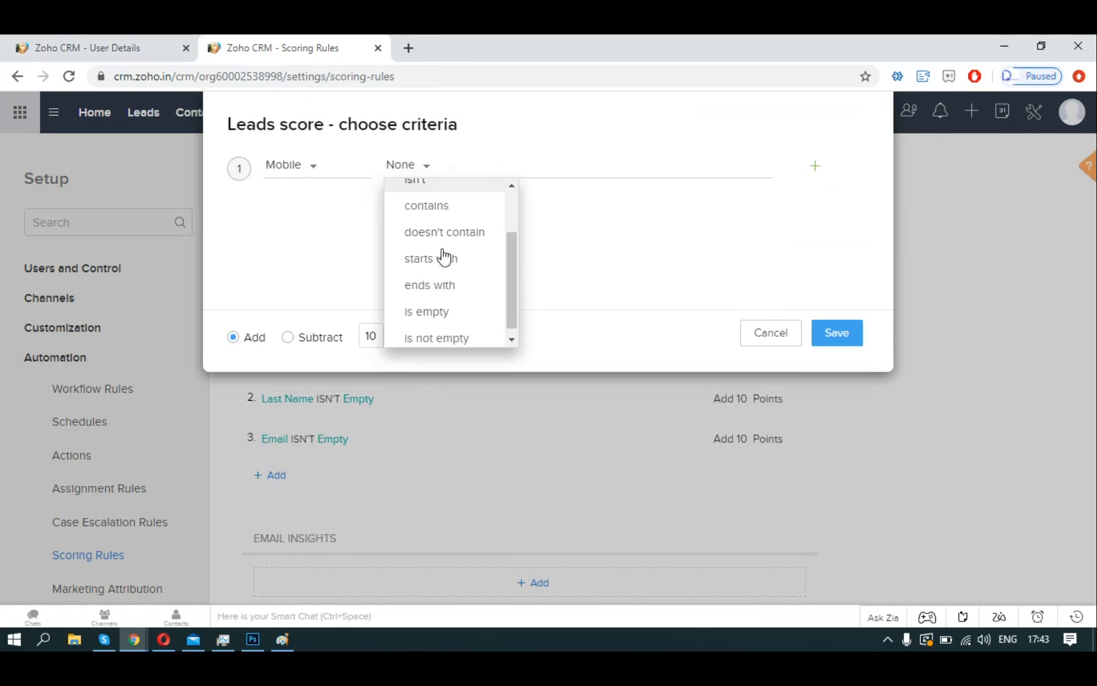
pyautogui.click(446, 332)
pyautogui.click(836, 333)
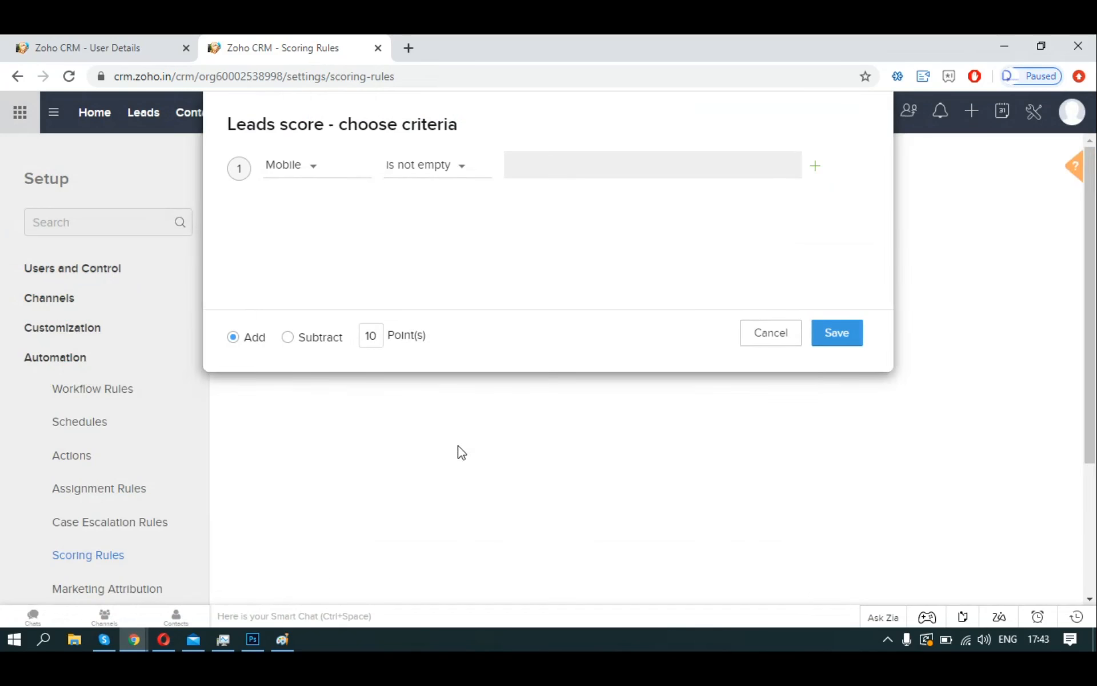
# Add and save a 10-point rule for Phone is not empty.
pyautogui.scroll(-2, 312, 507)
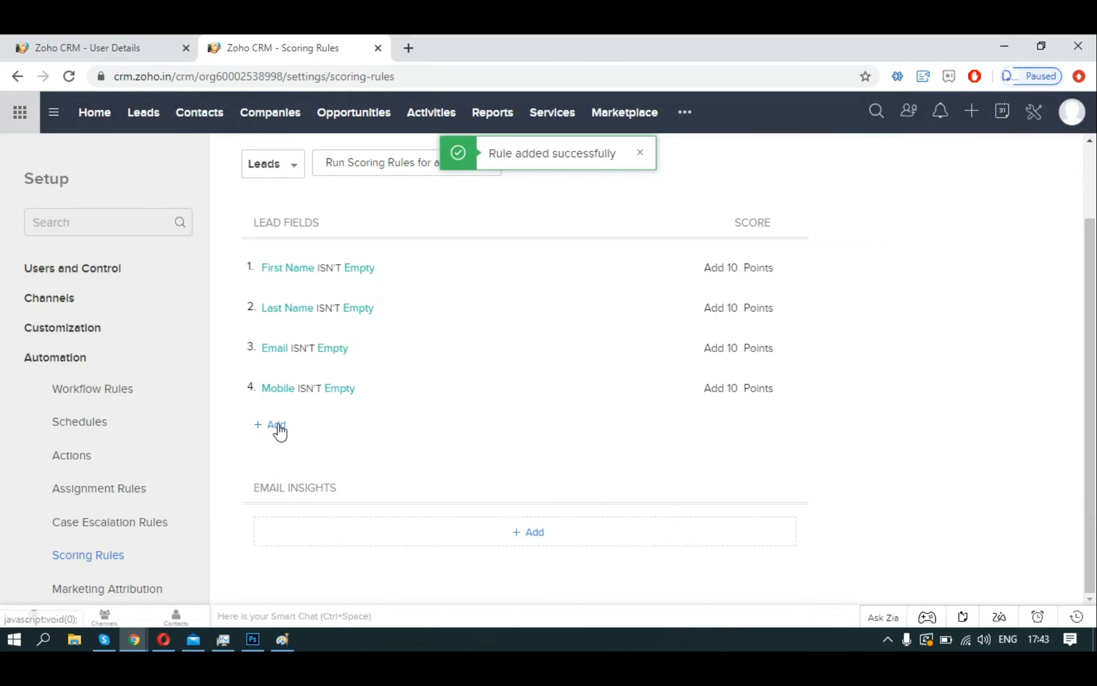
pyautogui.click(275, 426)
pyautogui.click(298, 168)
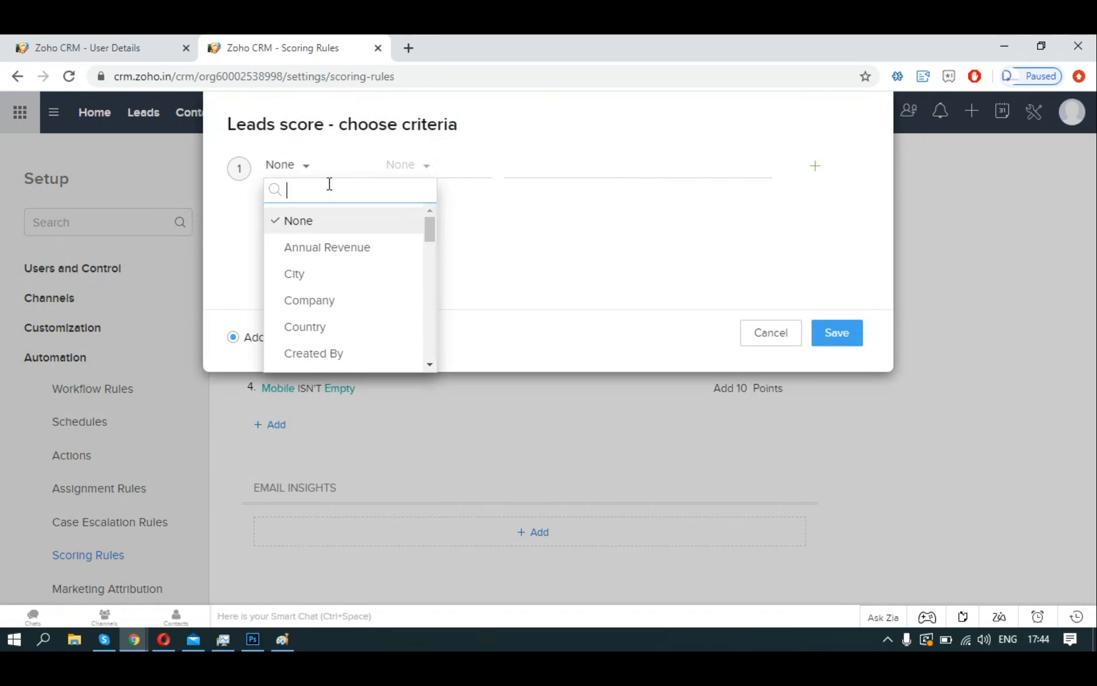
pyautogui.write('phone')
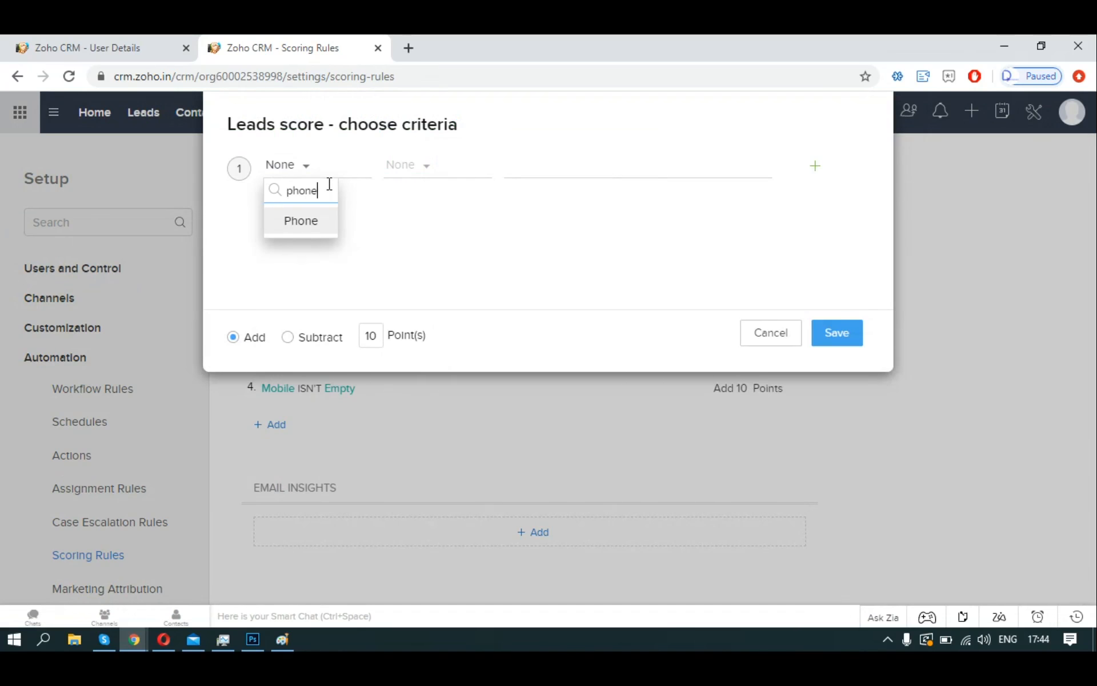
pyautogui.click(307, 226)
pyautogui.click(417, 177)
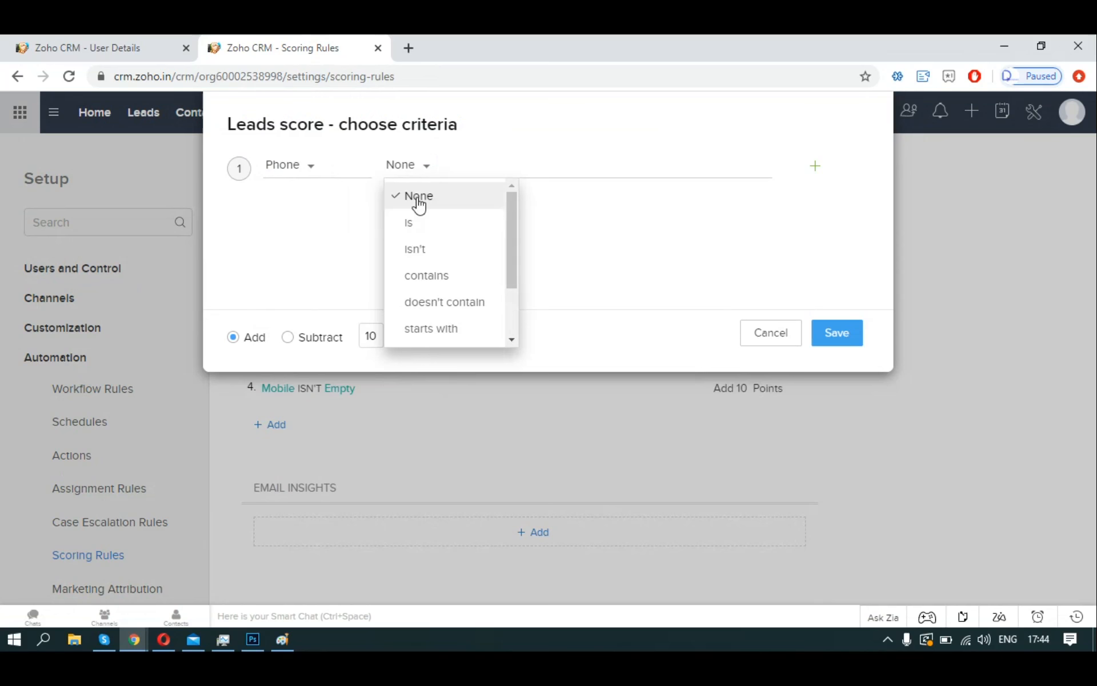
pyautogui.scroll(-2, 440, 303)
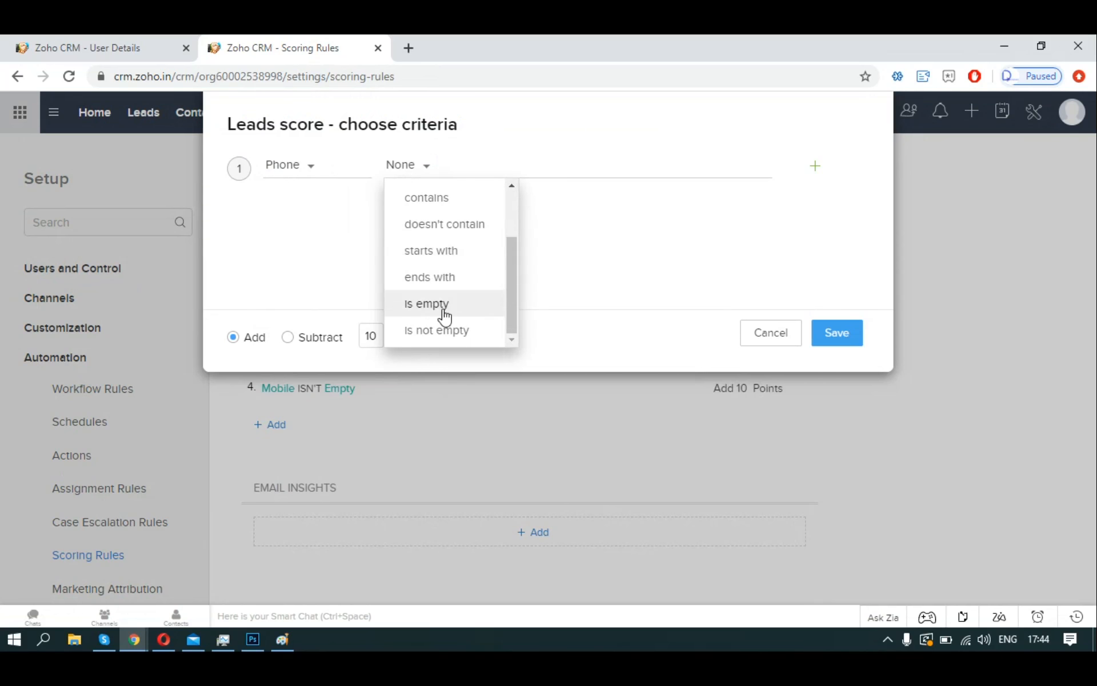
pyautogui.click(437, 330)
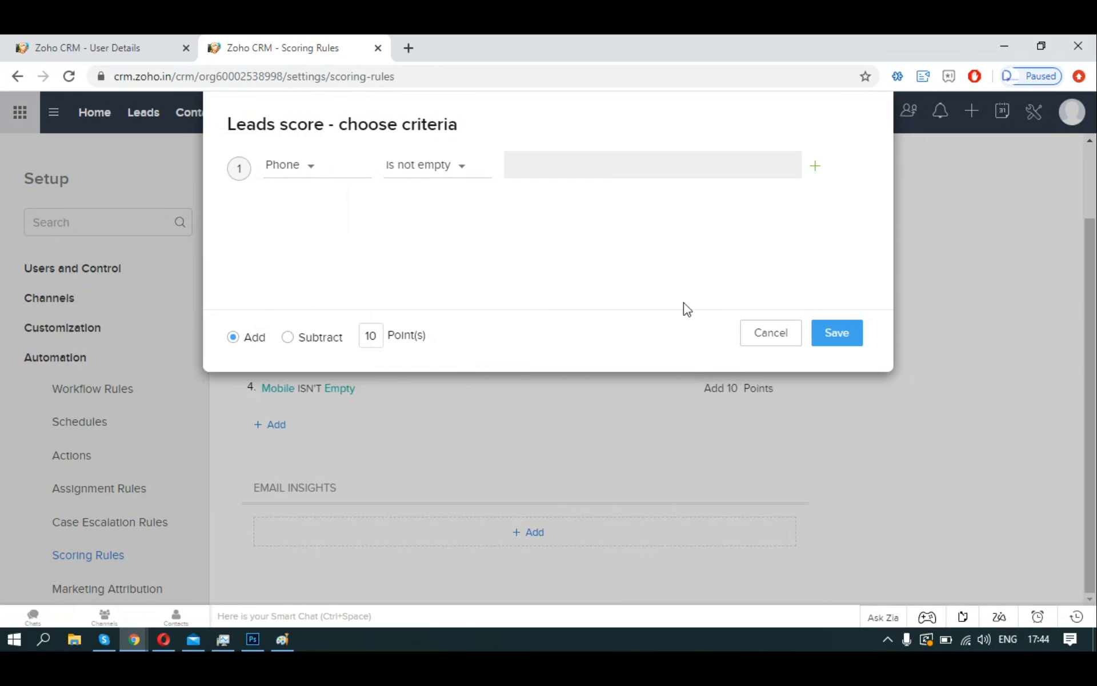
pyautogui.click(842, 337)
pyautogui.scroll(-3, 880, 388)
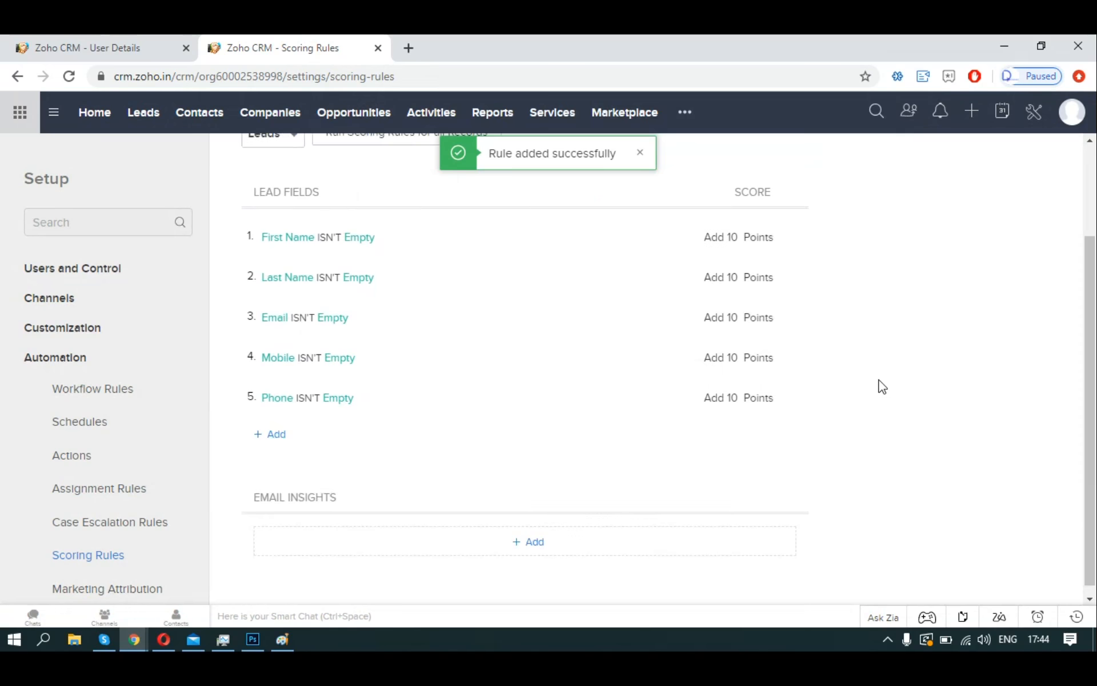
pyautogui.scroll(1, 569, 281)
# Run the scoring rules on all existing lead records and confirm.
pyautogui.click(478, 203)
pyautogui.click(663, 306)
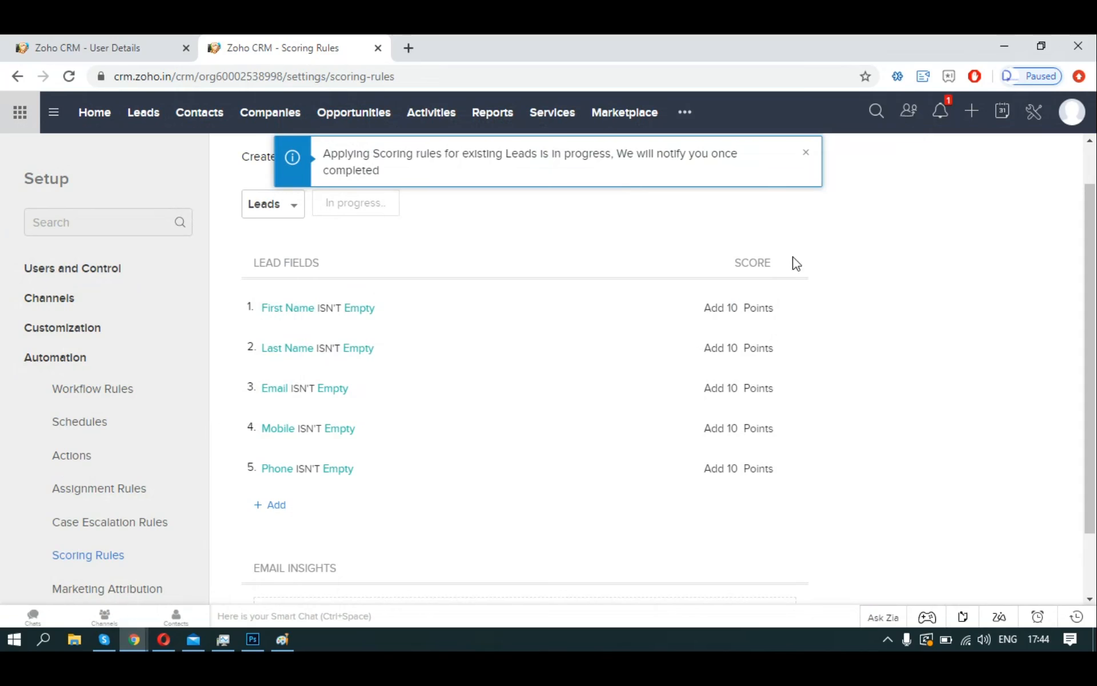
pyautogui.scroll(-2, 790, 263)
pyautogui.scroll(3, 810, 333)
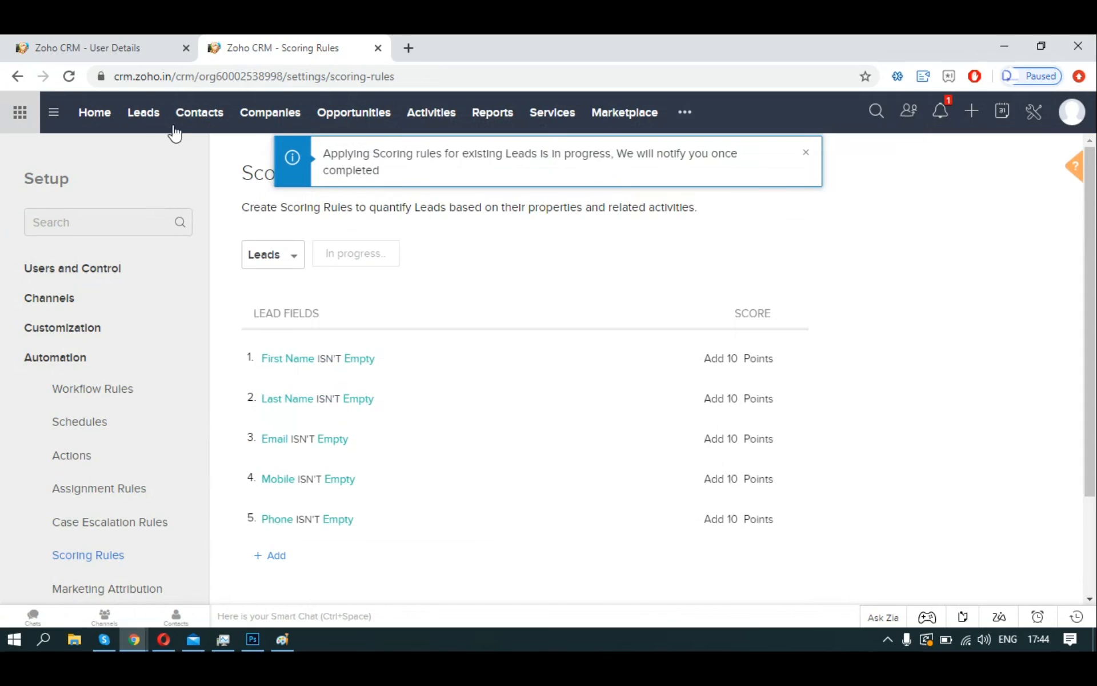
# Add the Score column to the All Leads view, showing scores such as 40 and 50.
pyautogui.click(144, 121)
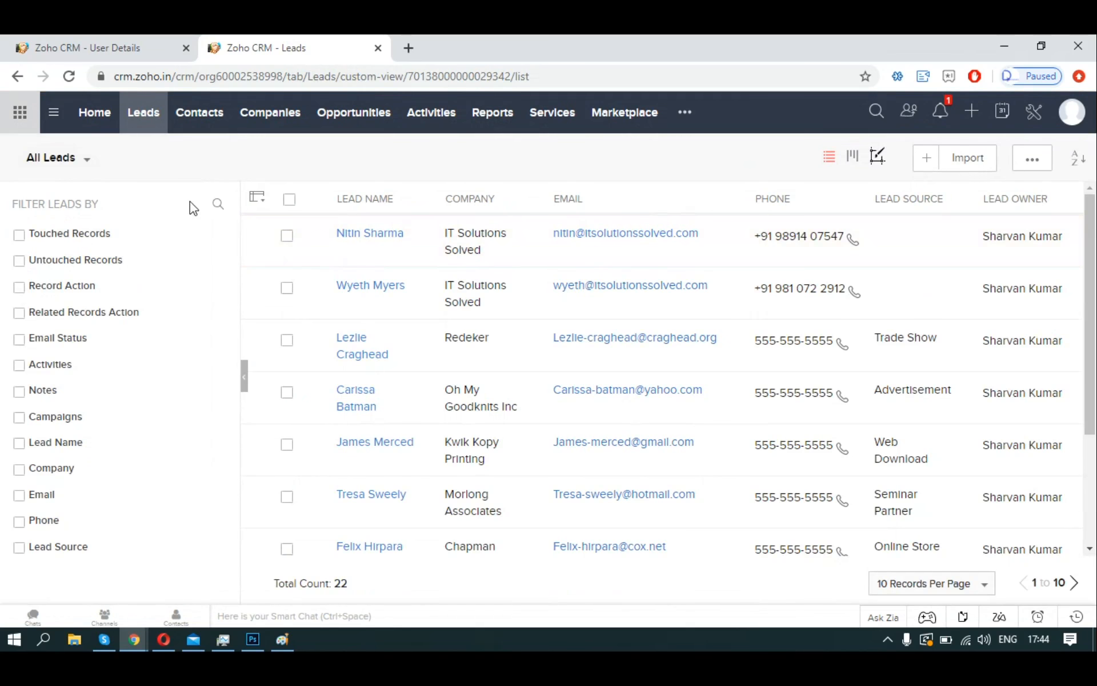
pyautogui.click(112, 160)
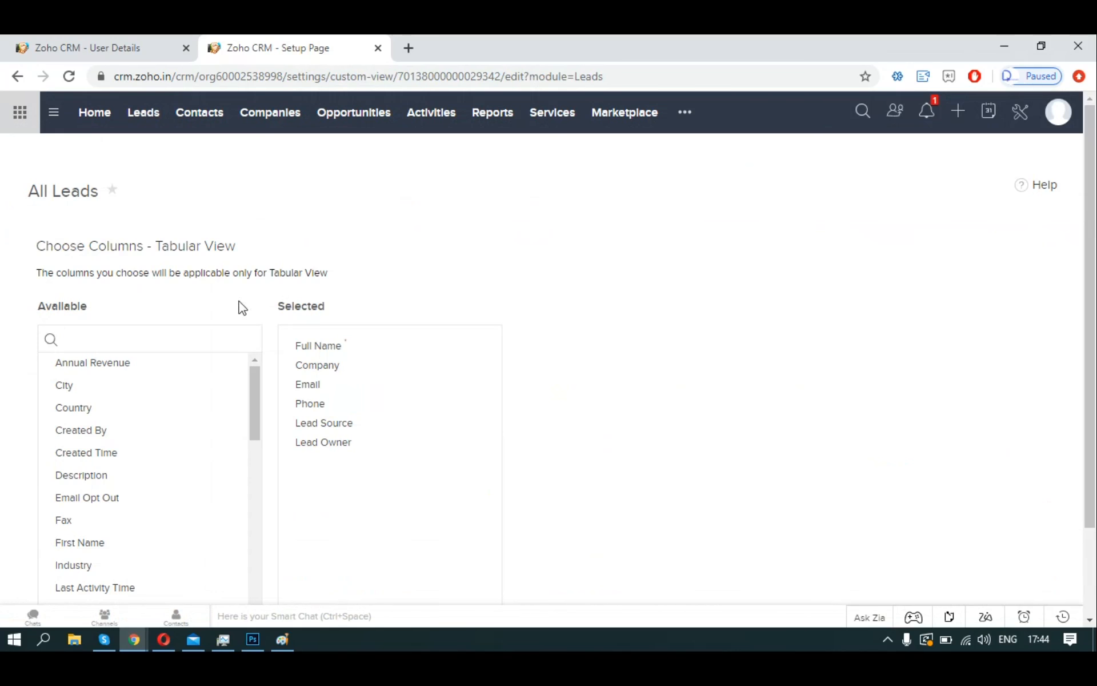
pyautogui.write('sco')
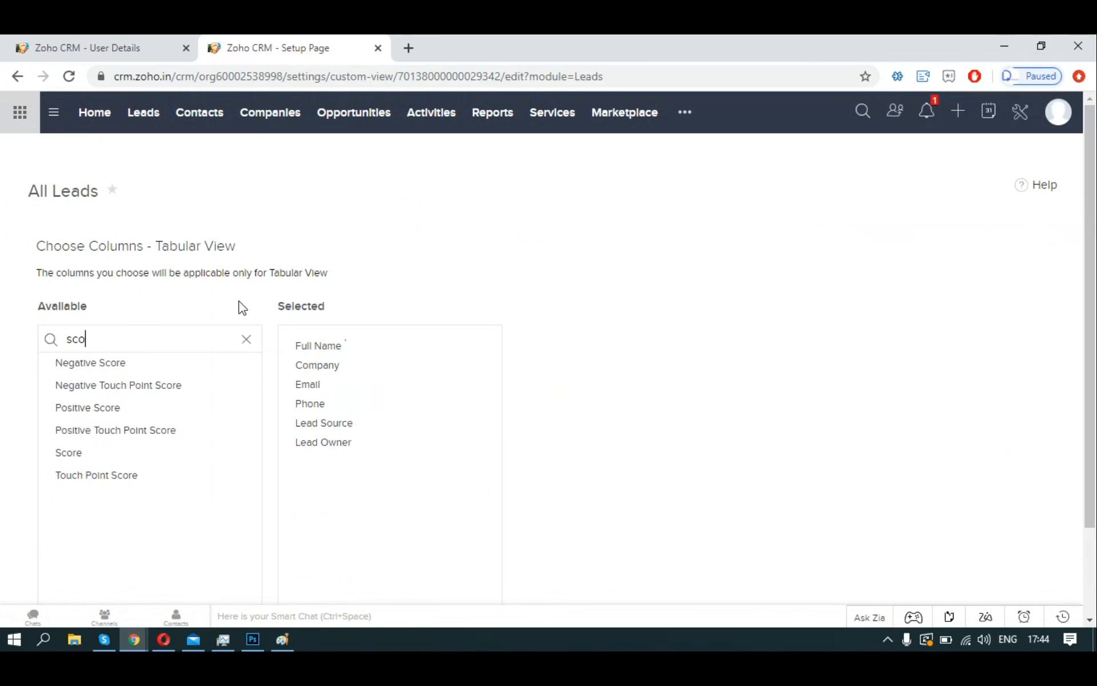
pyautogui.moveTo(91, 452); pyautogui.dragTo(338, 337)
pyautogui.scroll(-2, 739, 326)
pyautogui.click(88, 546)
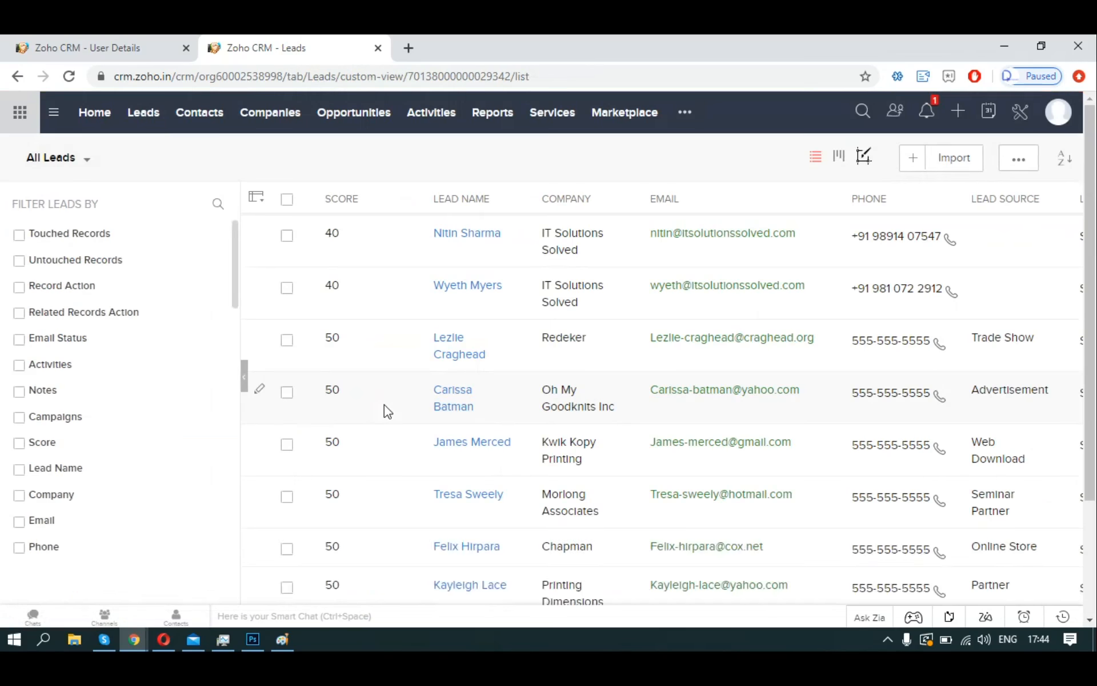
pyautogui.click(443, 445)
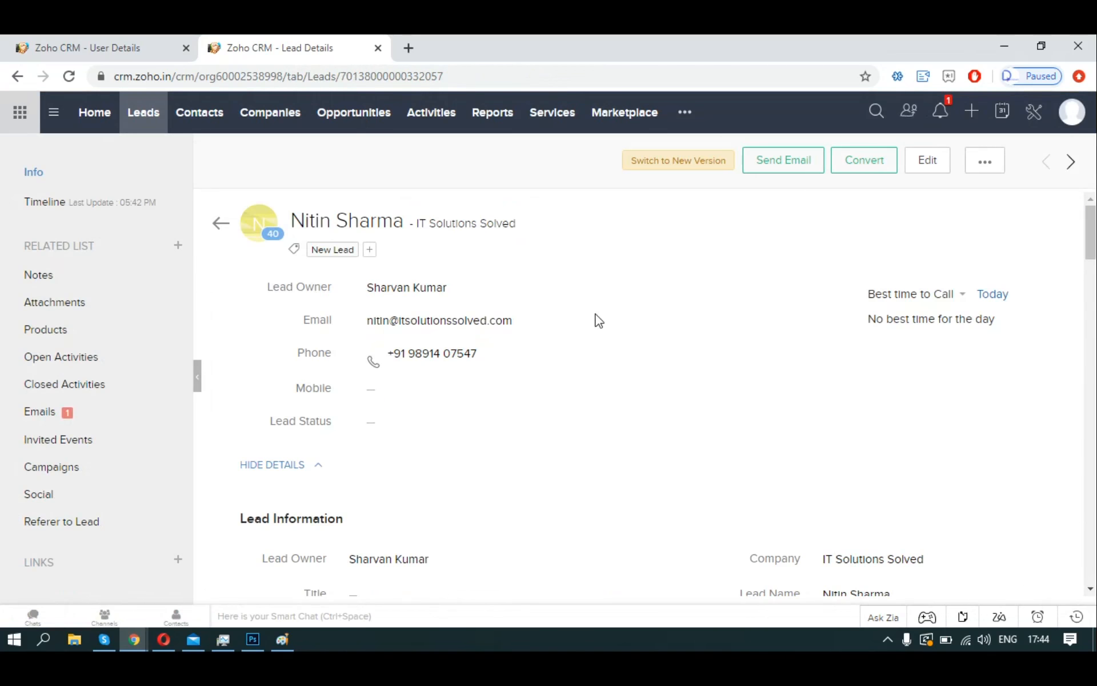
# Copy the 40-point lead's Phone number into its empty Mobile field and save it inline.
pyautogui.scroll(-1, 595, 314)
pyautogui.scroll(1, 595, 315)
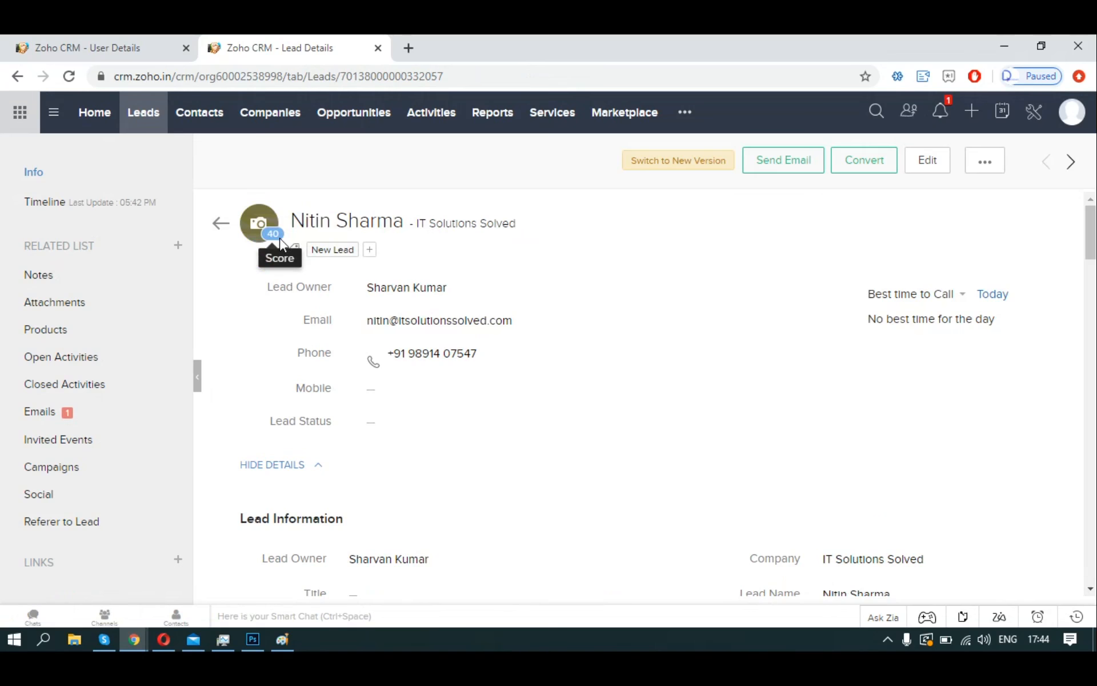
pyautogui.scroll(-5, 719, 276)
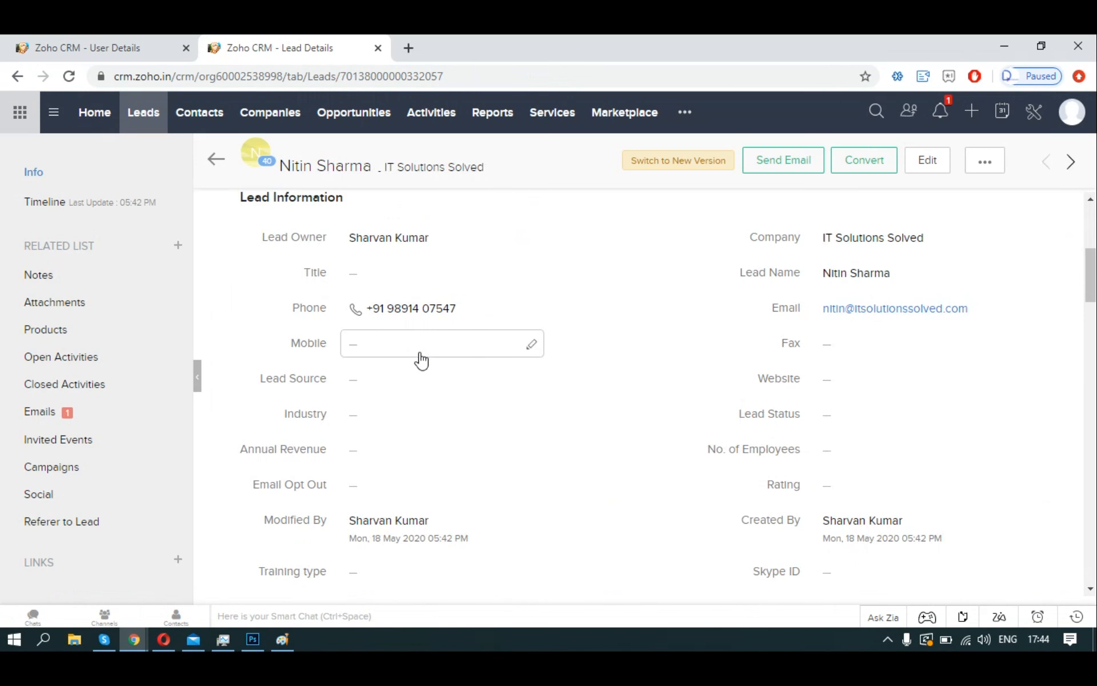
pyautogui.moveTo(458, 308); pyautogui.dragTo(365, 309)
pyautogui.hotkey('ctrl', 'c')
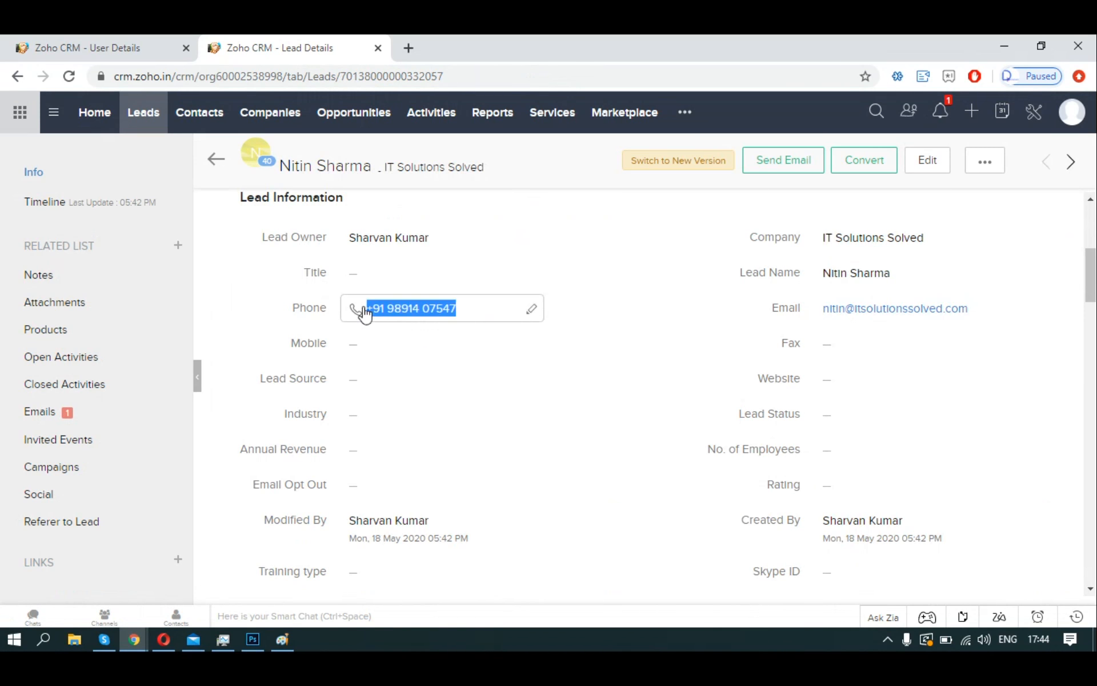
pyautogui.click(394, 341)
pyautogui.click(531, 344)
pyautogui.hotkey('ctrl', 'v')
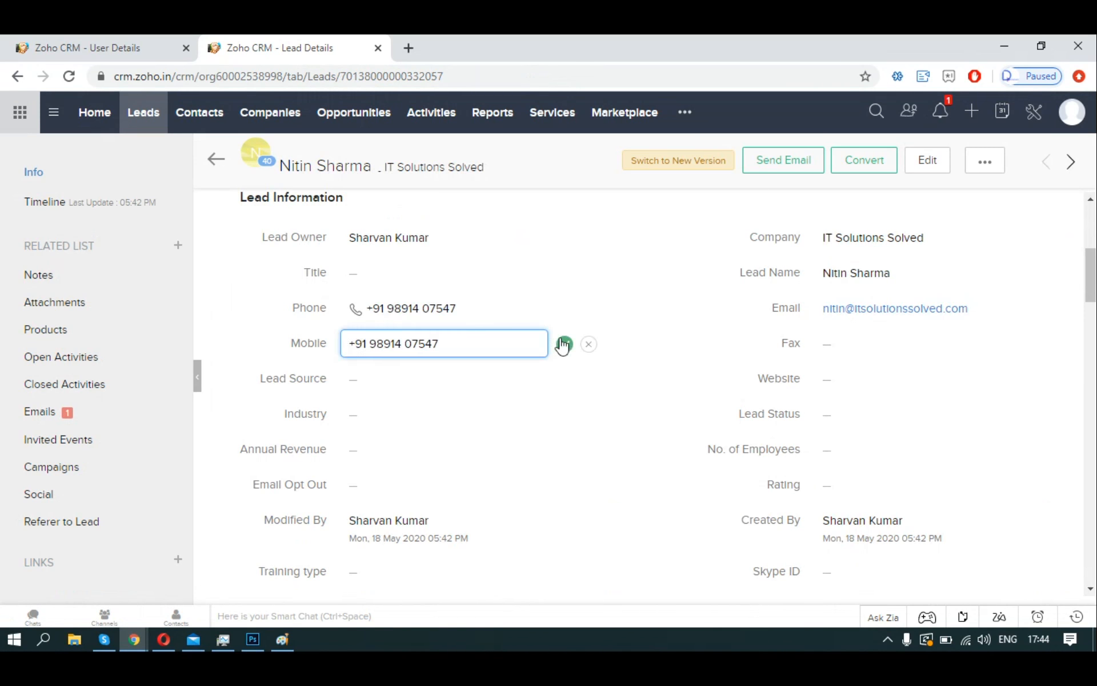
pyautogui.click(564, 344)
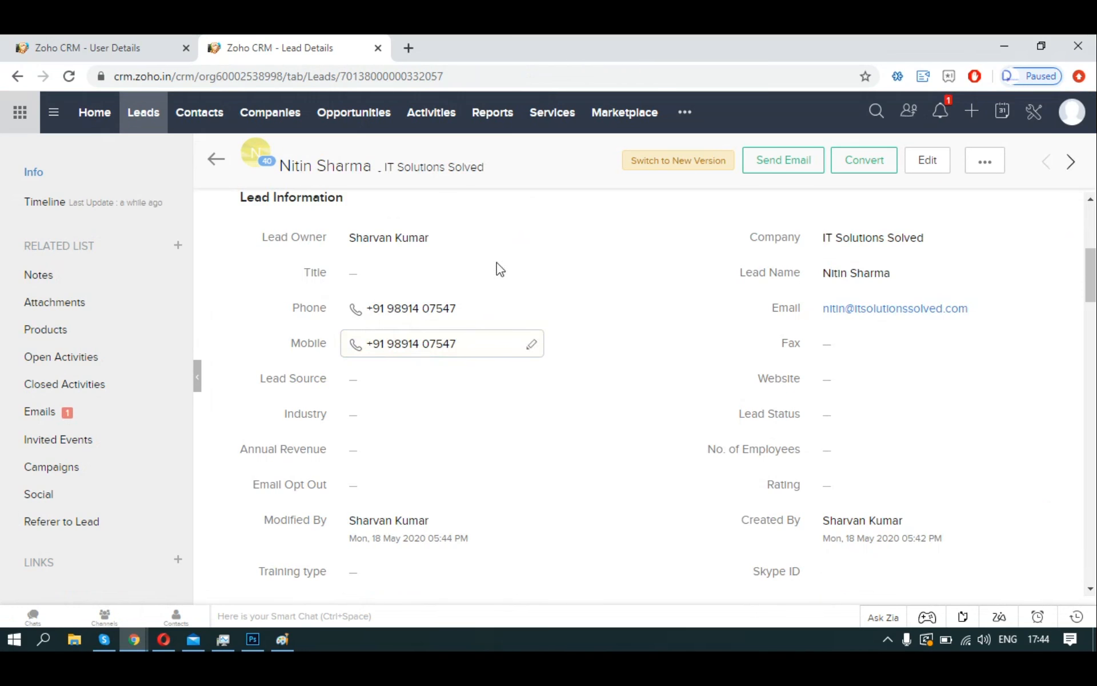
pyautogui.click(1030, 117)
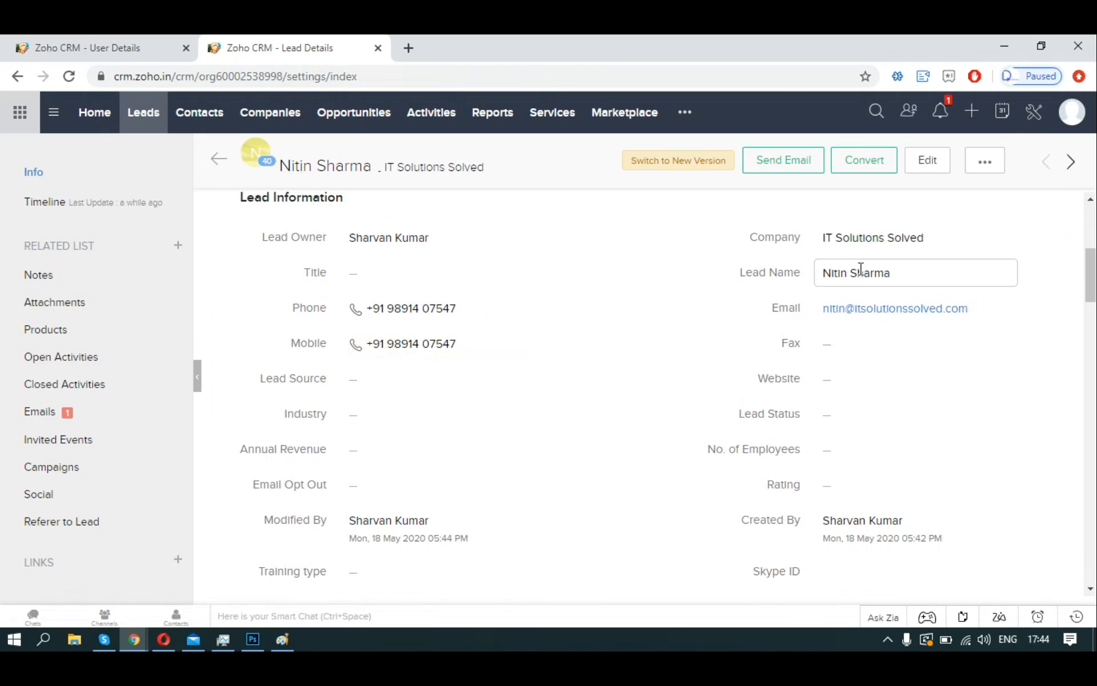
# Rerun the scoring rules for all records and reopen the IT Solutions Solved lead, now scoring 50.
pyautogui.click(910, 452)
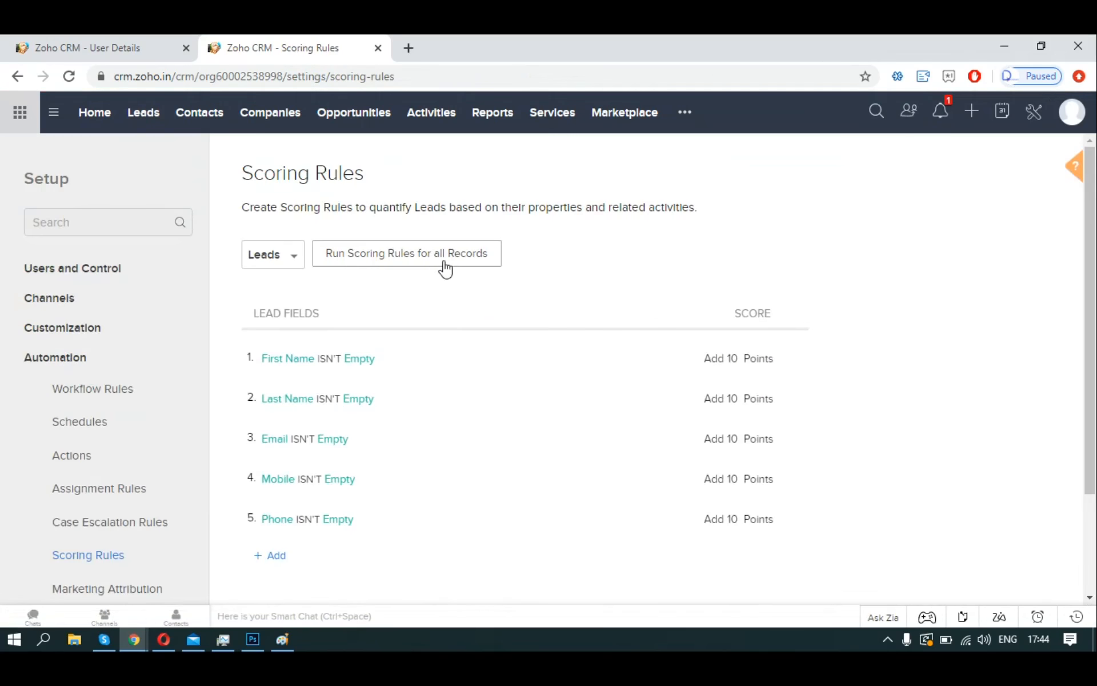
pyautogui.click(434, 257)
pyautogui.click(664, 322)
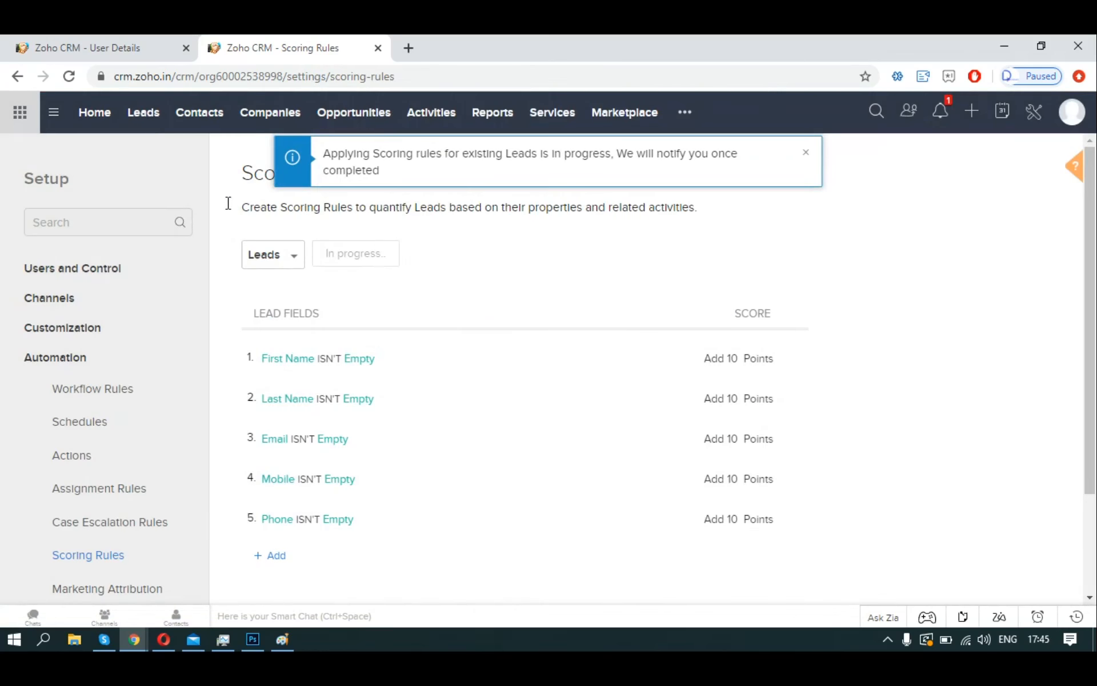
pyautogui.click(145, 115)
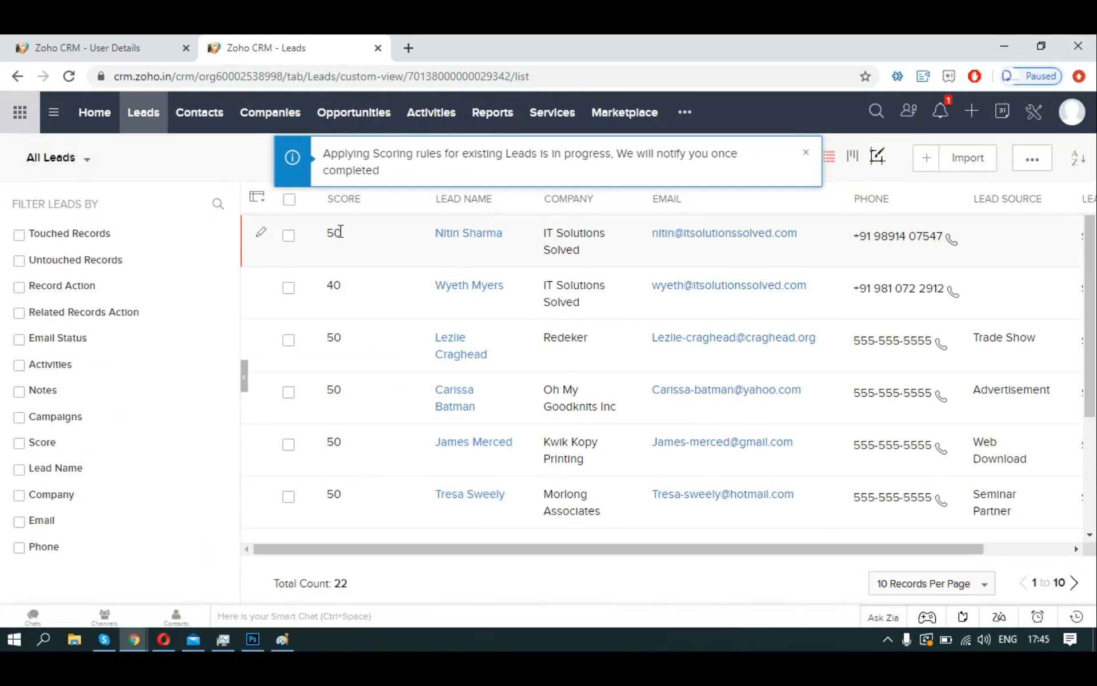
pyautogui.click(595, 258)
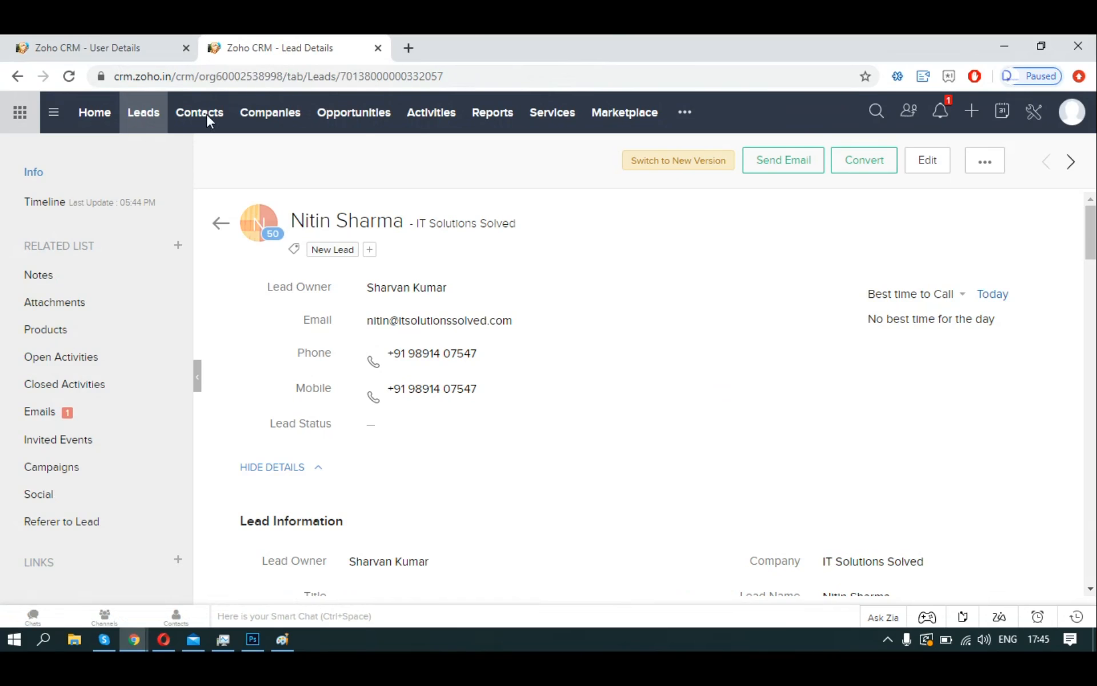
# Return to All Leads and check the updated scores: one IT Solutions Solved lead at 50, the other 40.
pyautogui.click(162, 112)
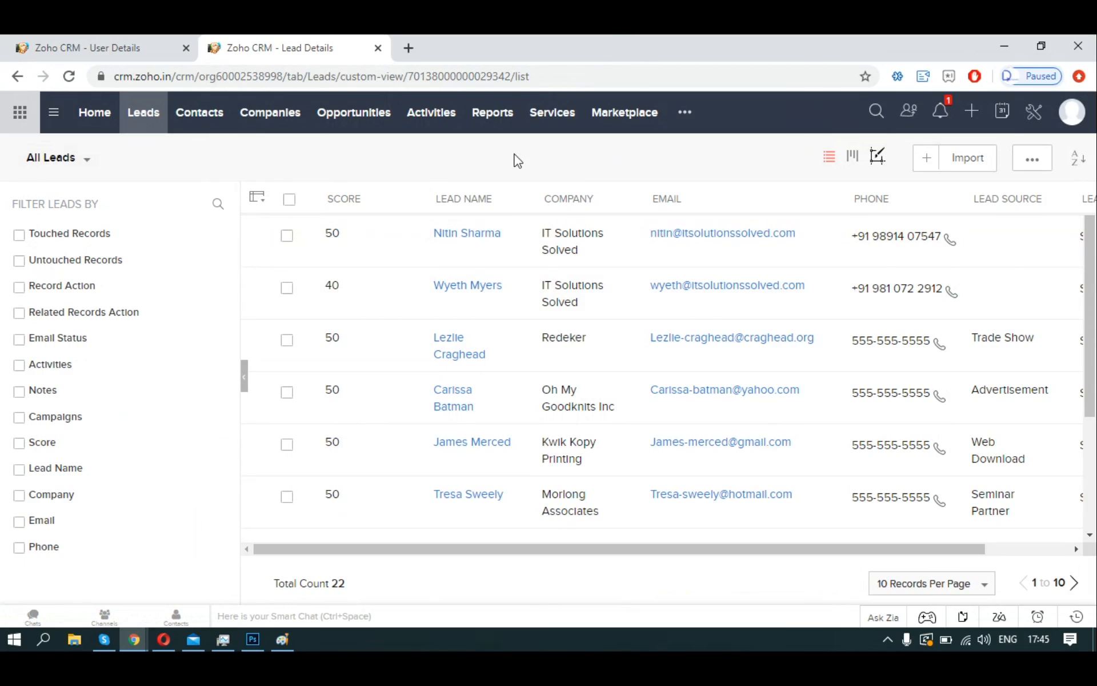
pyautogui.click(85, 158)
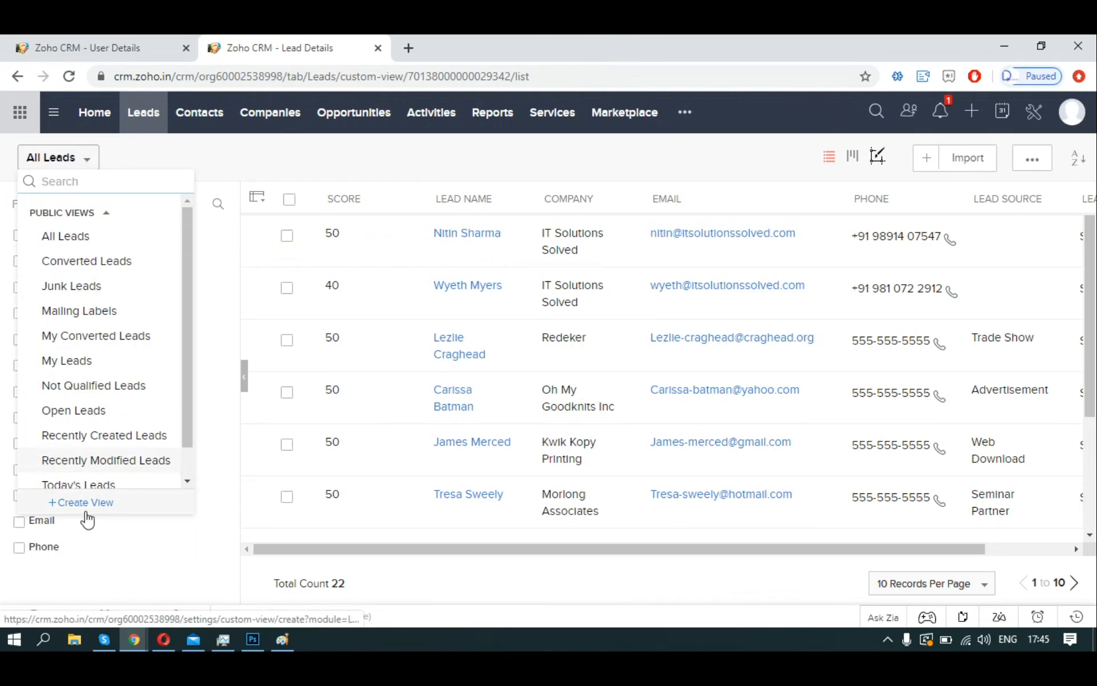
pyautogui.click(312, 178)
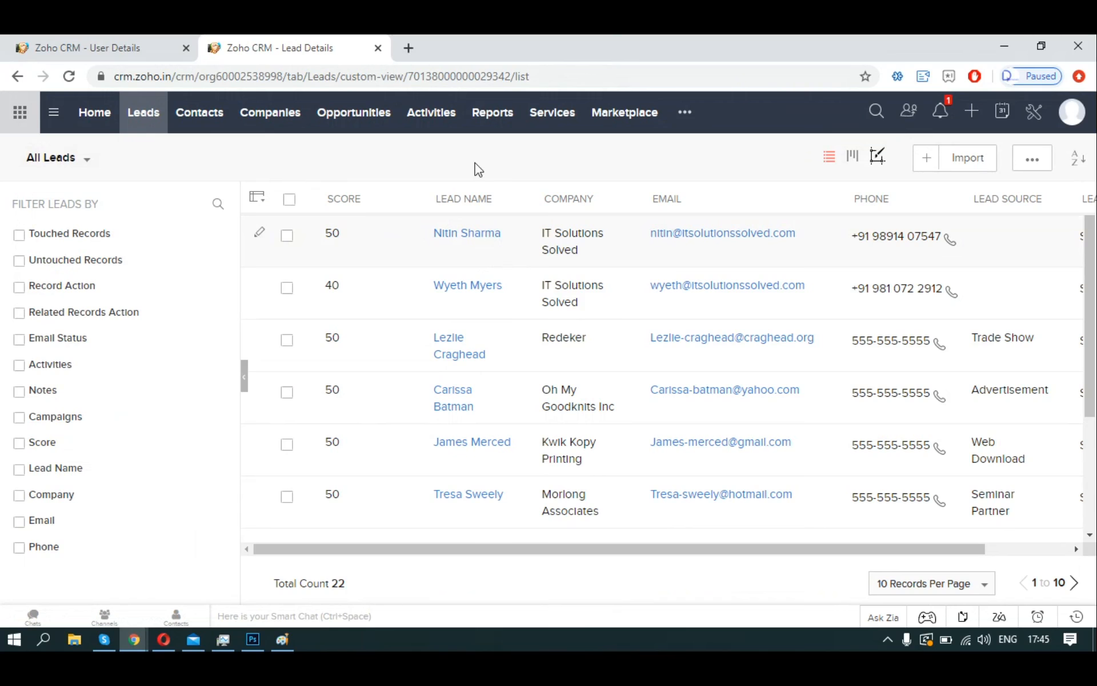
pyautogui.click(87, 160)
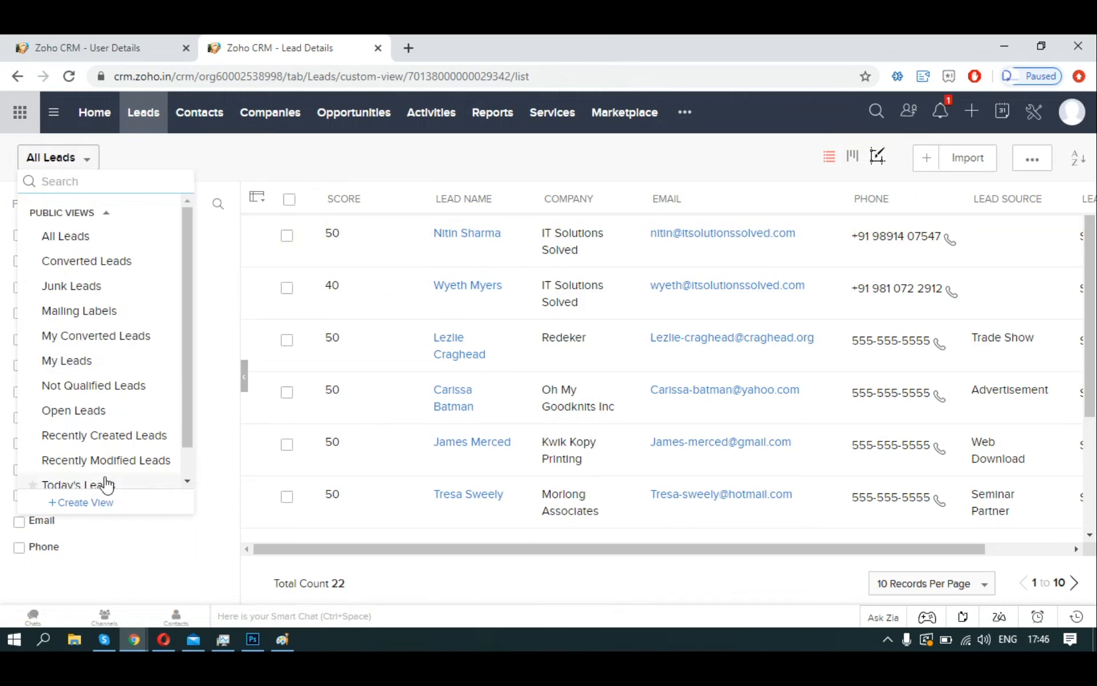
pyautogui.click(274, 166)
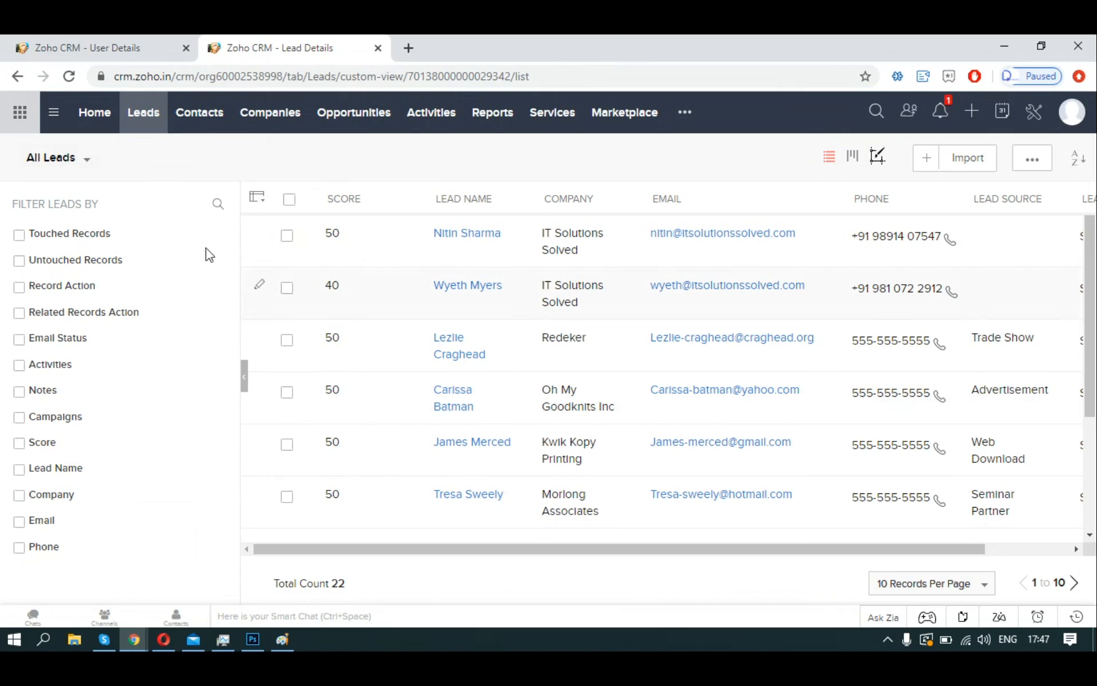
# Copy the word 'Blueprints' from the Zoho Show slide and return to the leads list.
pyautogui.hotkey('alt', 'Tab')
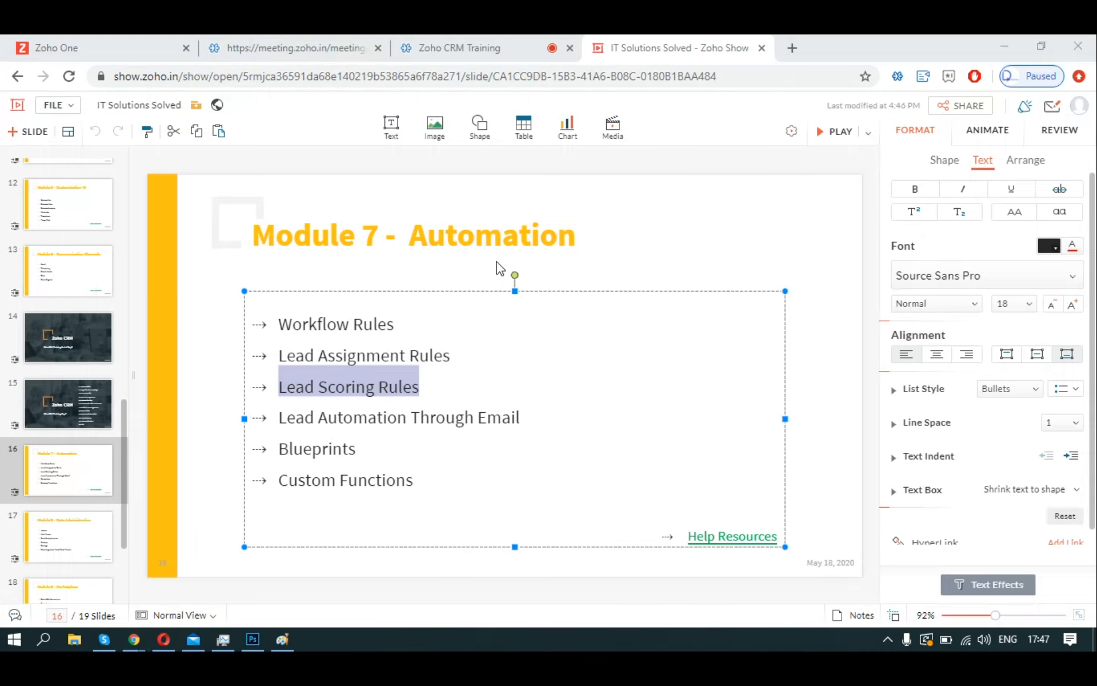
pyautogui.click(345, 419)
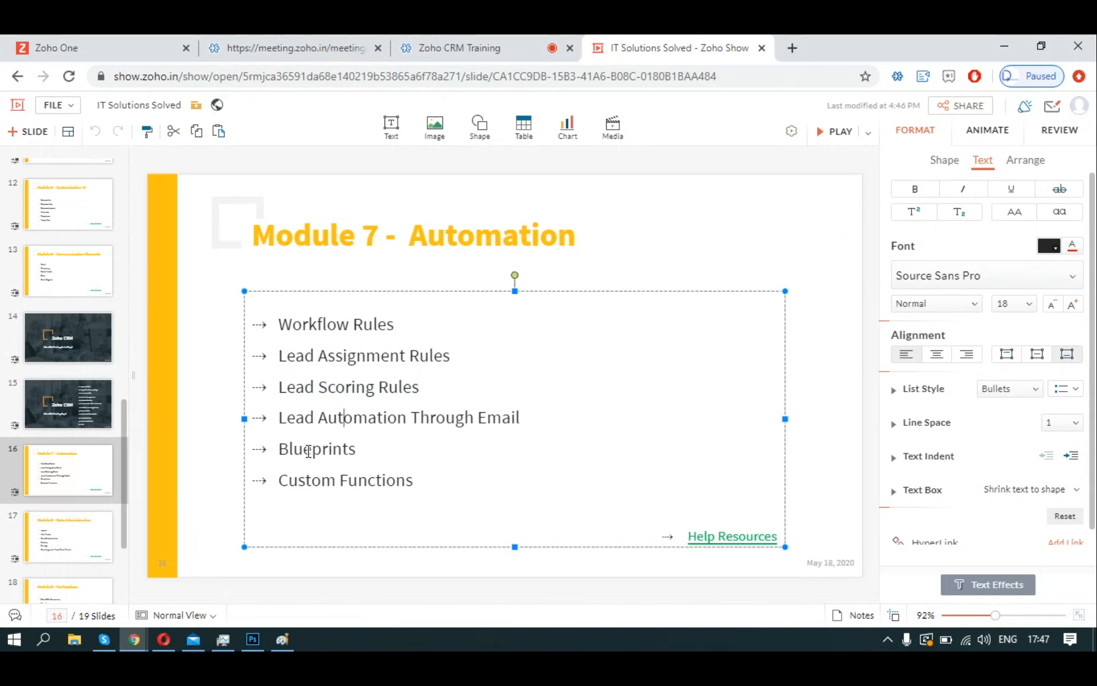
pyautogui.doubleClick(308, 451)
pyautogui.hotkey('ctrl', 'c')
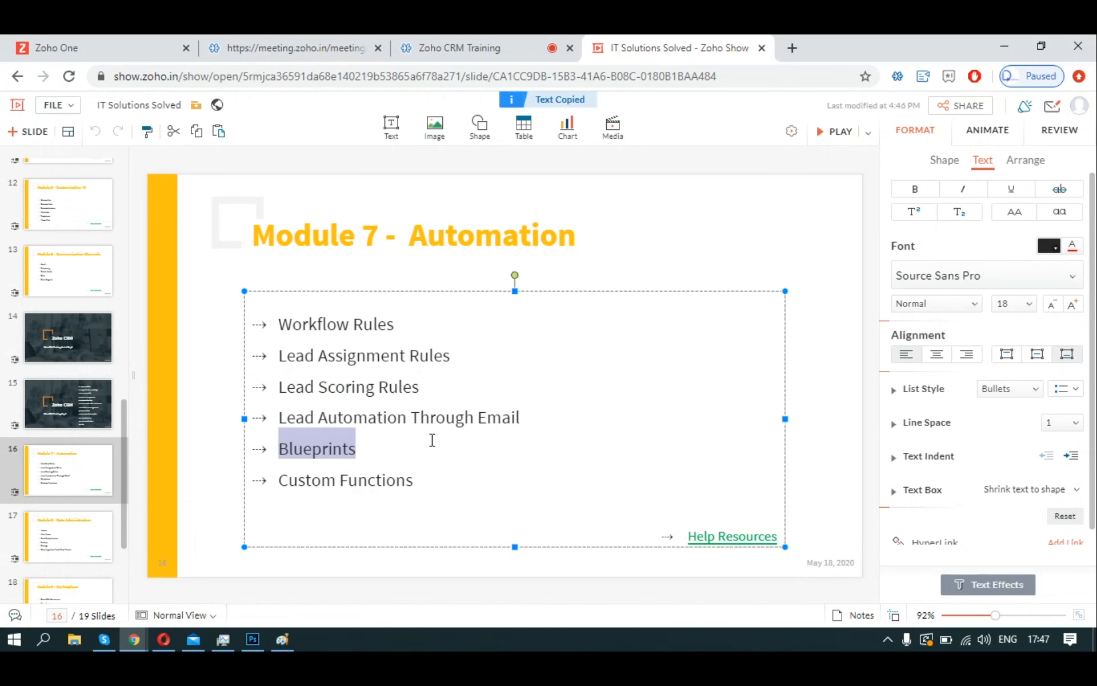
pyautogui.click(395, 440)
pyautogui.hotkey('alt', 'Tab')
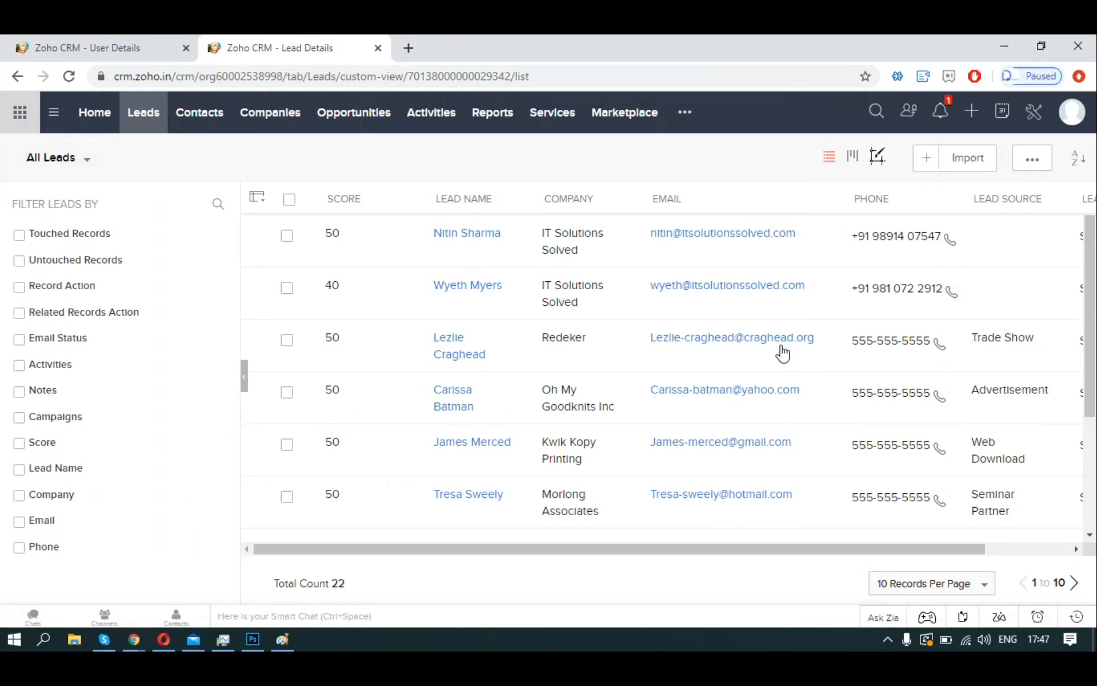
# Open the first lead in edit mode, delete its email address and paste it back.
pyautogui.click(457, 235)
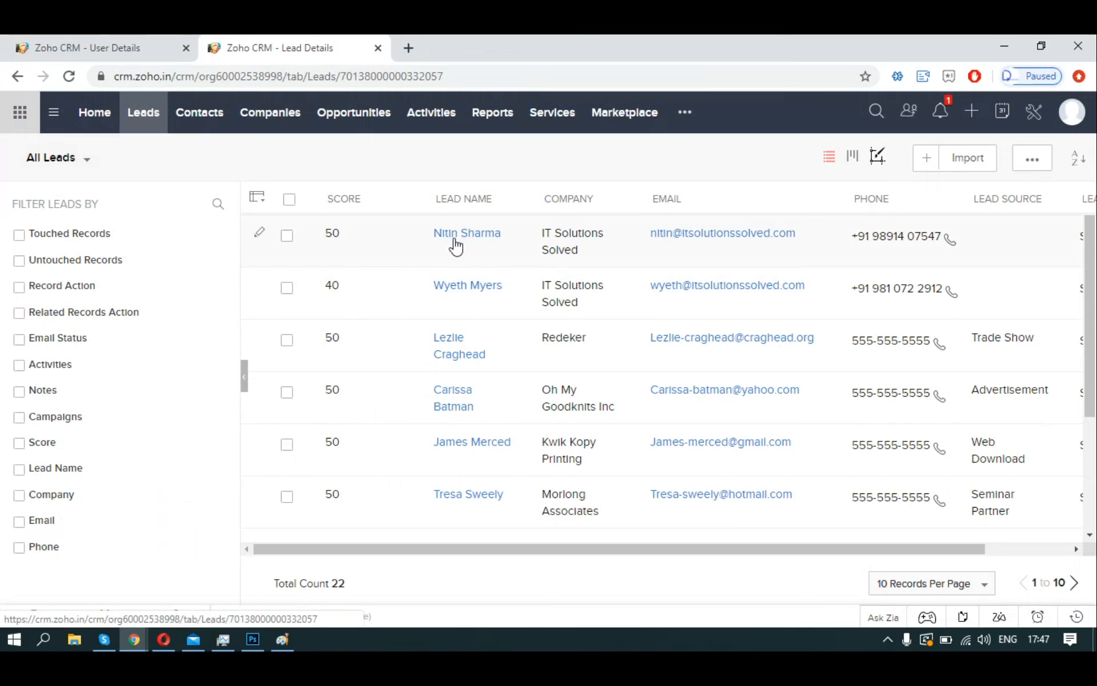
pyautogui.click(920, 171)
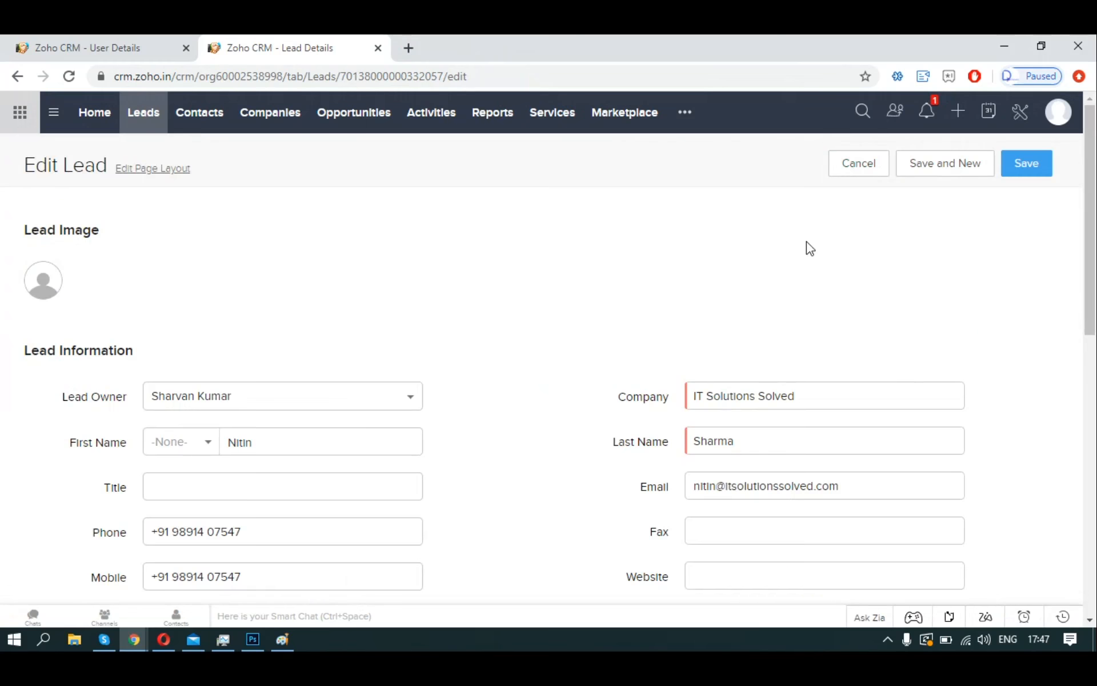
pyautogui.scroll(-2, 806, 243)
pyautogui.click(746, 284)
pyautogui.scroll(-1, 745, 285)
pyautogui.scroll(1, 731, 275)
pyautogui.scroll(-1, 726, 271)
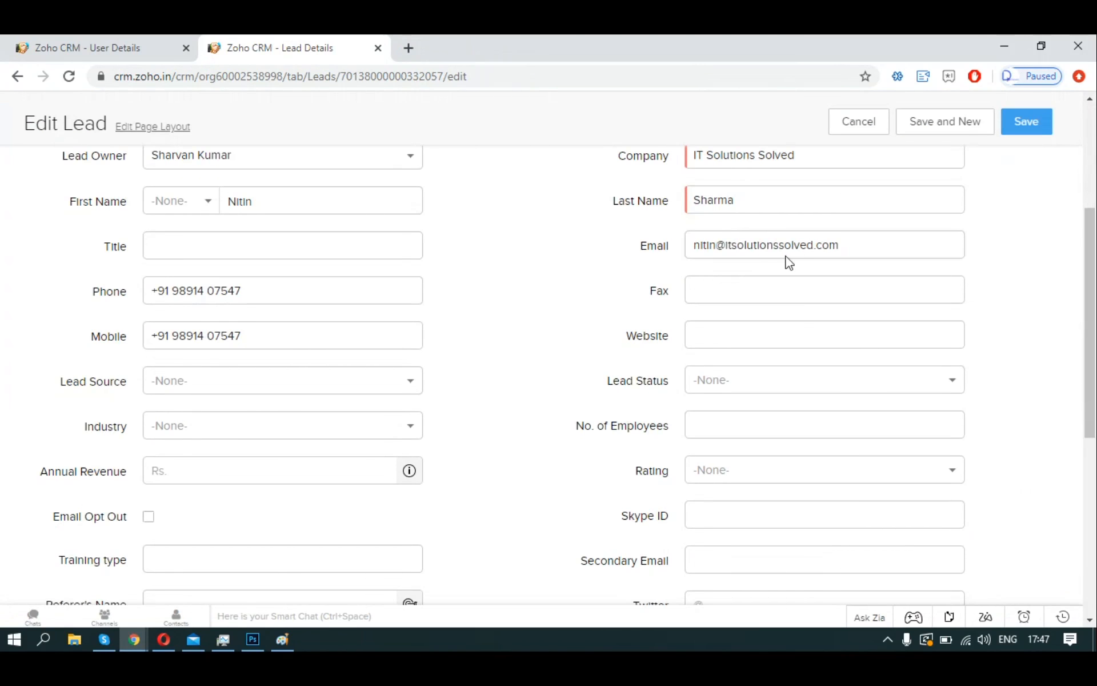
pyautogui.tripleClick(789, 262)
pyautogui.press('BackSpace')
pyautogui.scroll(1, 558, 277)
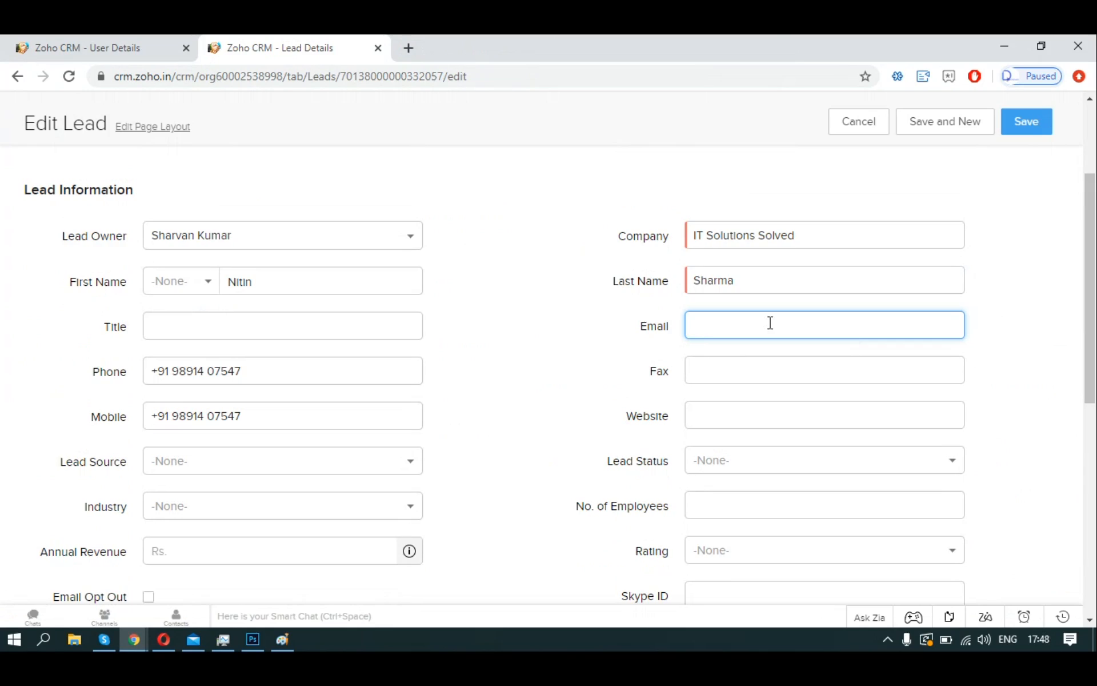
pyautogui.hotkey('ctrl', 'v')
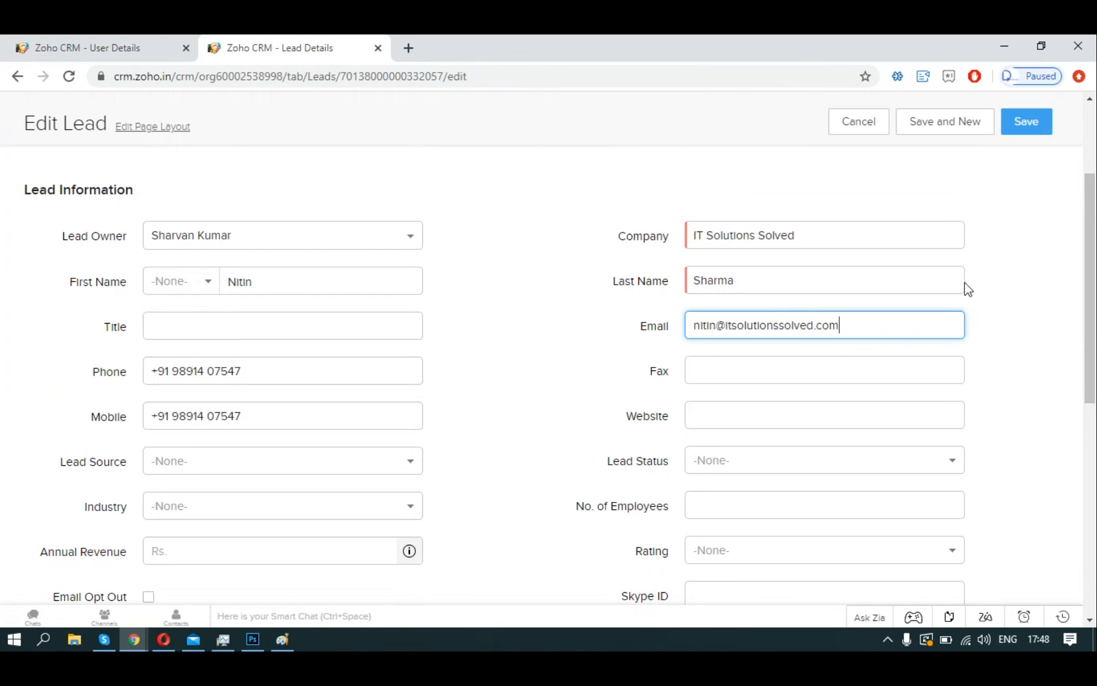
# Step through the Phone, Fax and Annual Revenue fields and reselect the Email value.
pyautogui.click(294, 370)
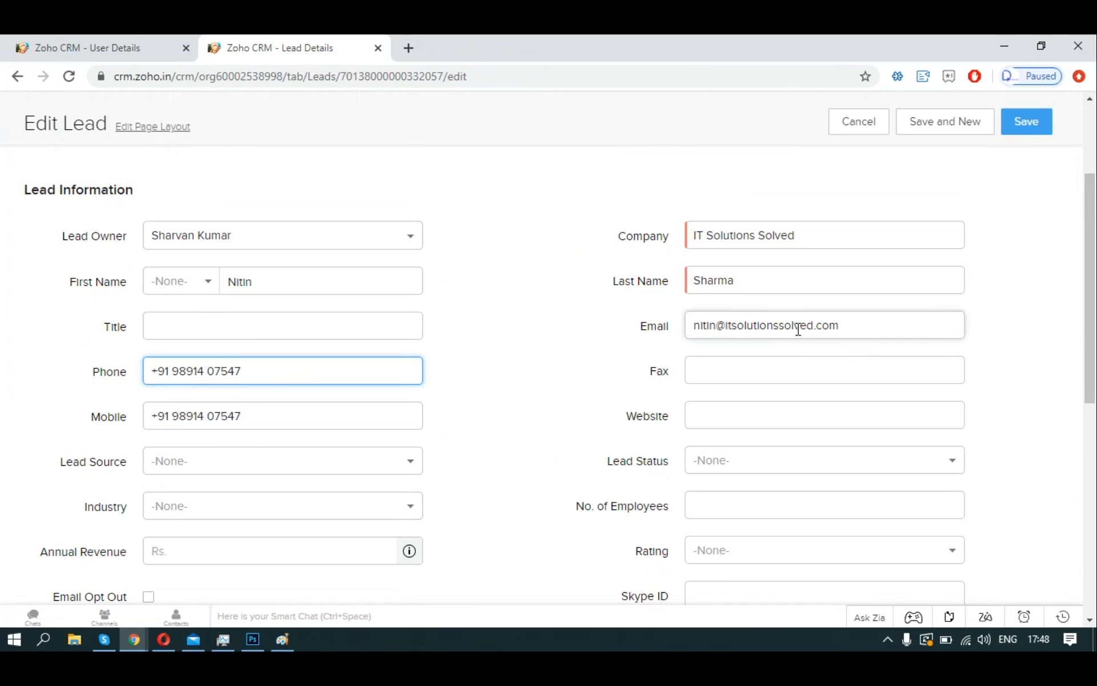
pyautogui.click(769, 365)
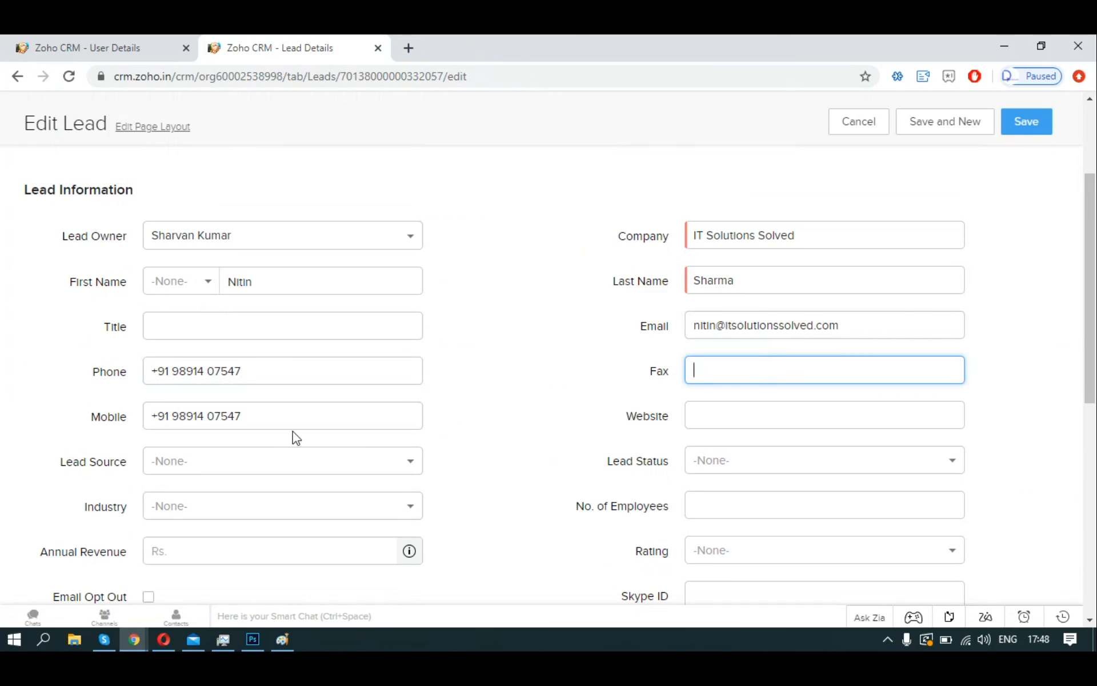
pyautogui.click(277, 550)
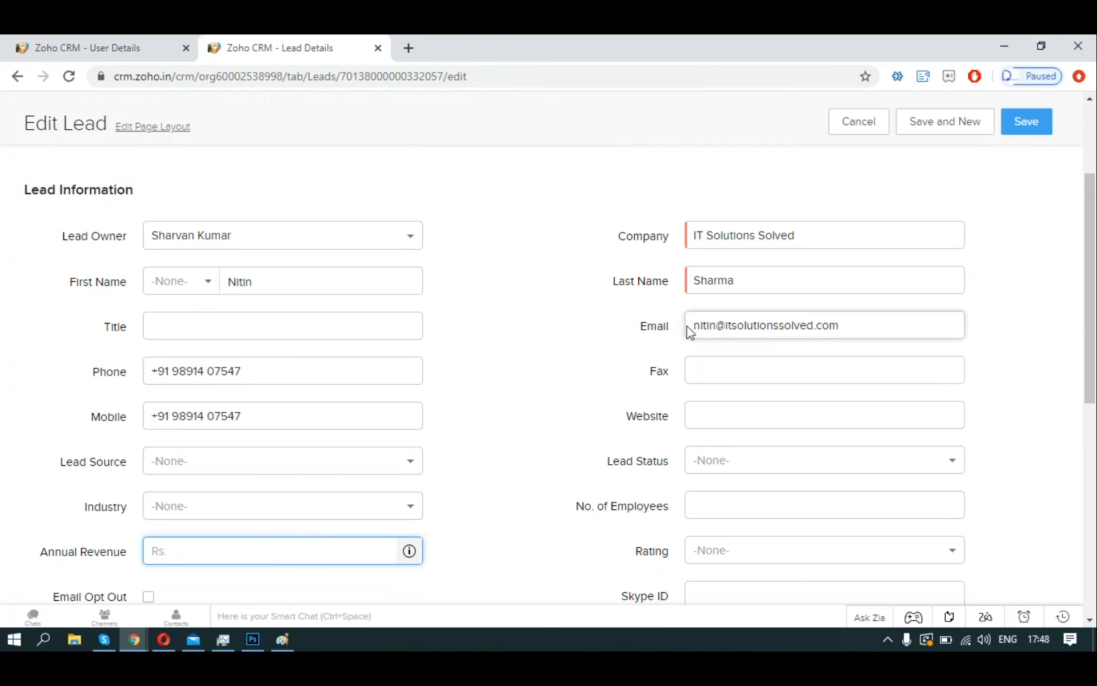
pyautogui.moveTo(696, 324); pyautogui.dragTo(862, 319)
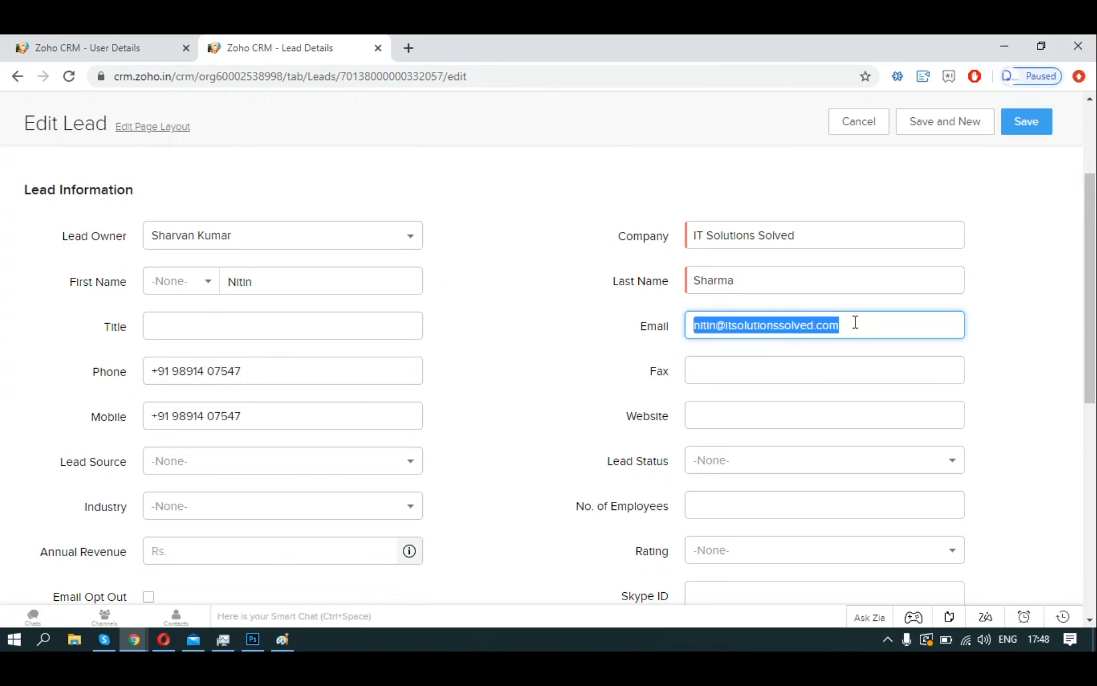
pyautogui.click(638, 212)
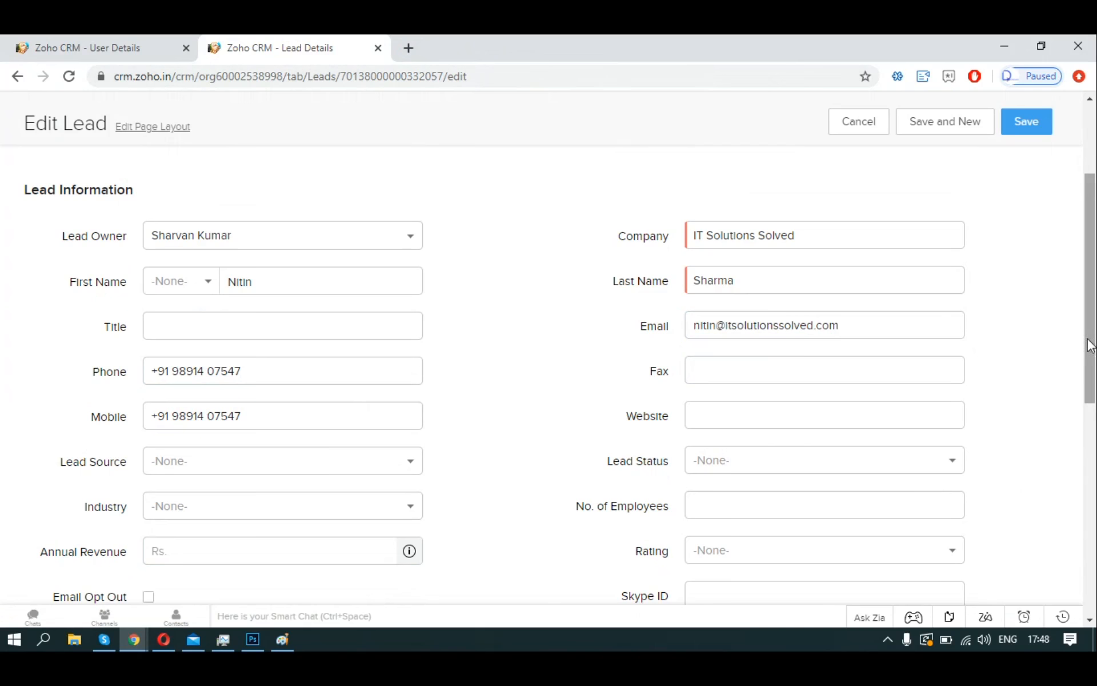
pyautogui.moveTo(1089, 343); pyautogui.dragTo(1087, 384)
# Highlight the Custom Functions bullet on the slide, then cancel the lead edit form.
pyautogui.hotkey('alt', 'Tab')
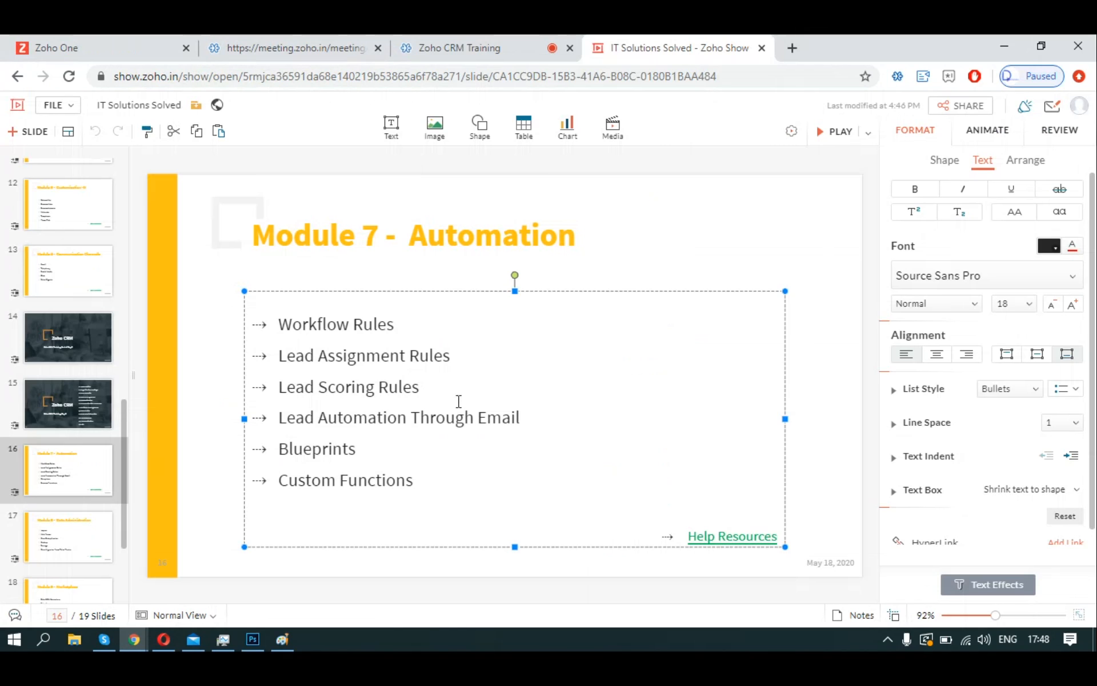
pyautogui.moveTo(280, 481); pyautogui.dragTo(414, 484)
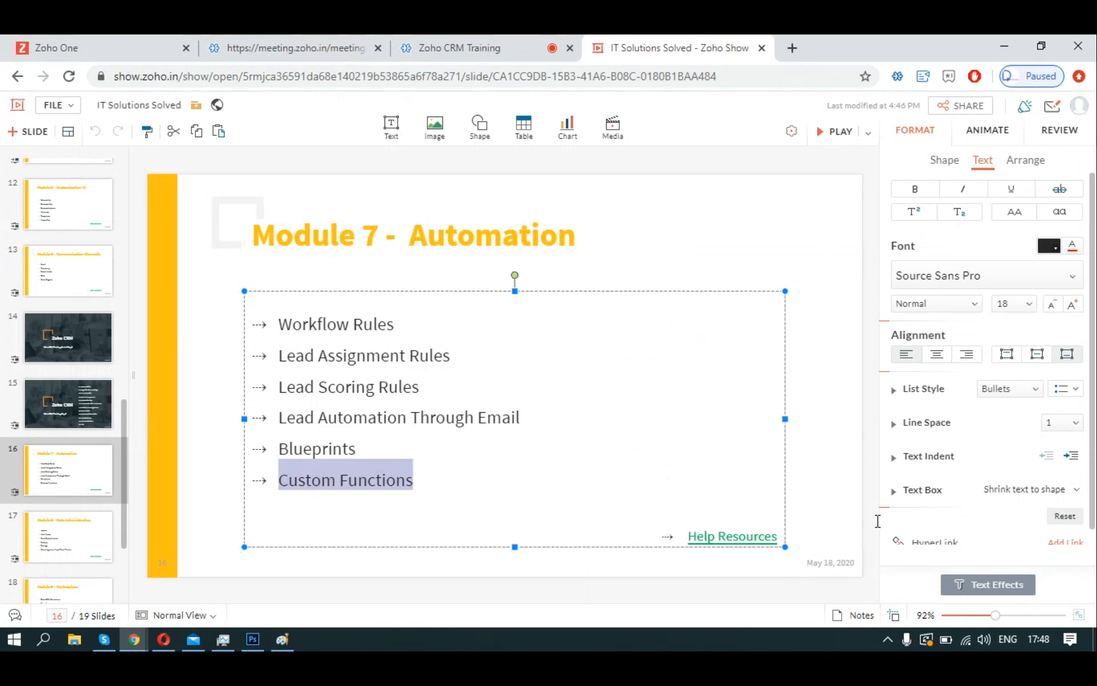
pyautogui.hotkey('alt', 'Tab')
pyautogui.click(851, 121)
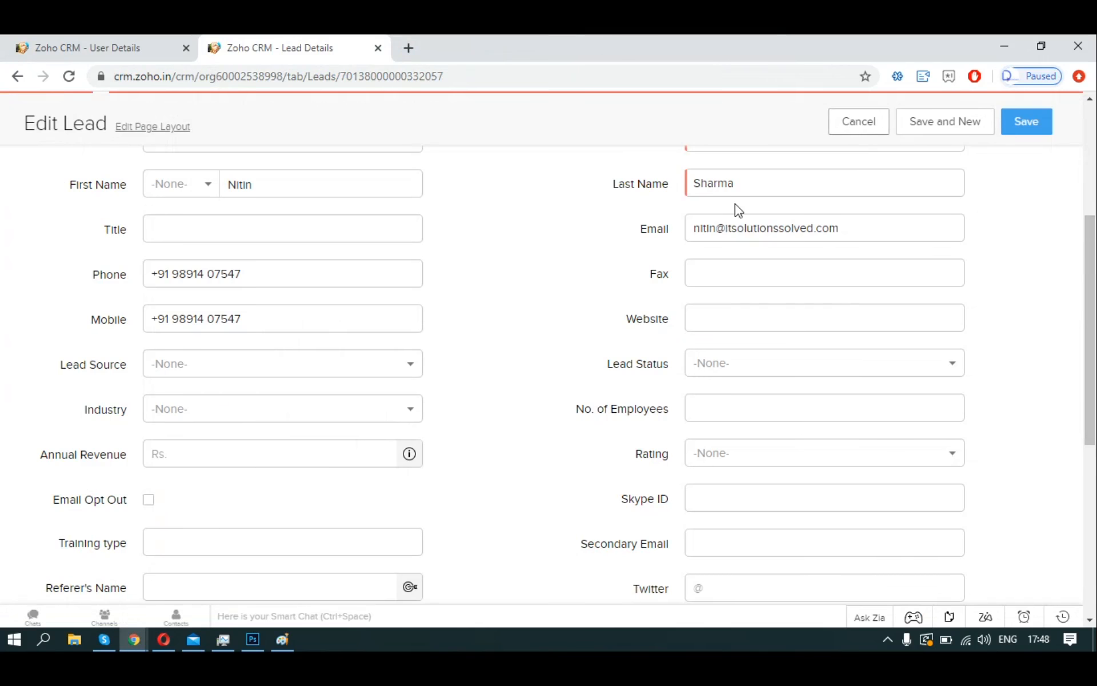
# From Setup, open Functions in a new browser tab and go to Workflow Rules.
pyautogui.click(1037, 124)
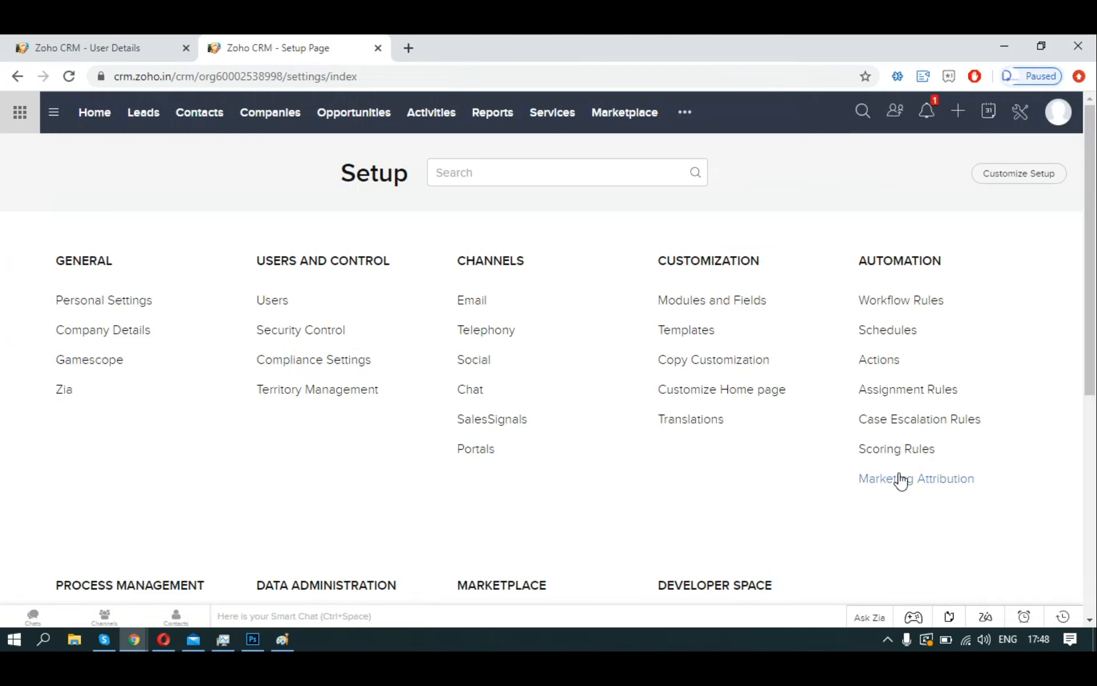
pyautogui.scroll(-3, 891, 477)
pyautogui.scroll(-3, 847, 473)
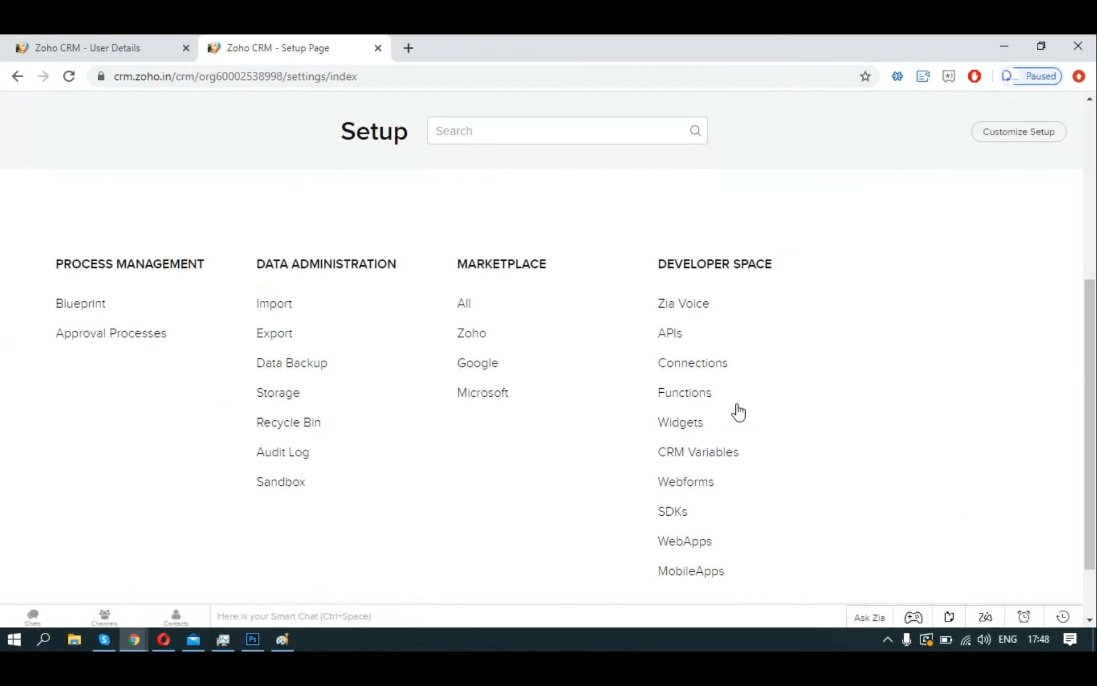
pyautogui.rightClick(709, 395)
pyautogui.click(925, 404)
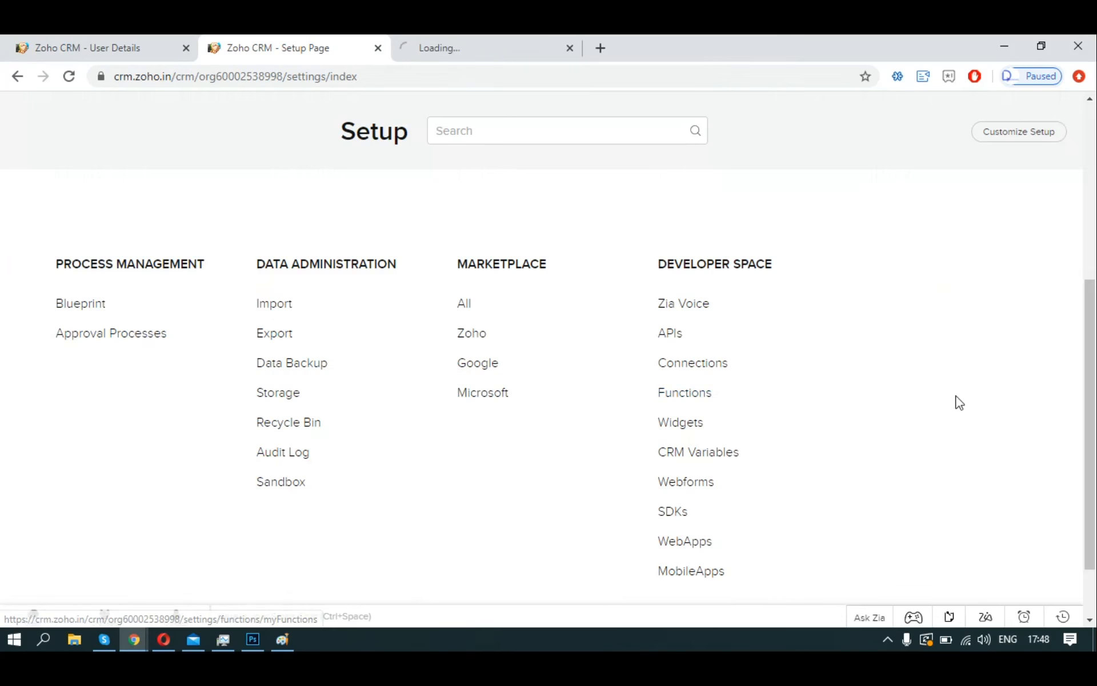
pyautogui.scroll(6, 948, 394)
pyautogui.click(886, 298)
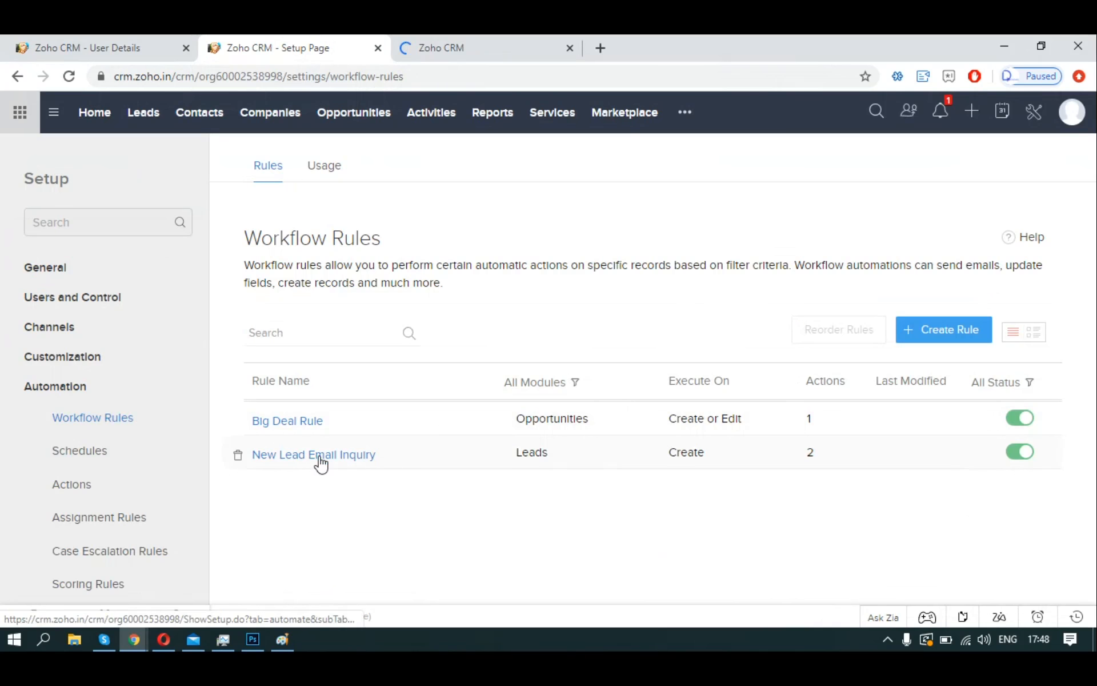
# Reload the failed Functions tab and show its Gallery of ready-made functions.
pyautogui.click(463, 48)
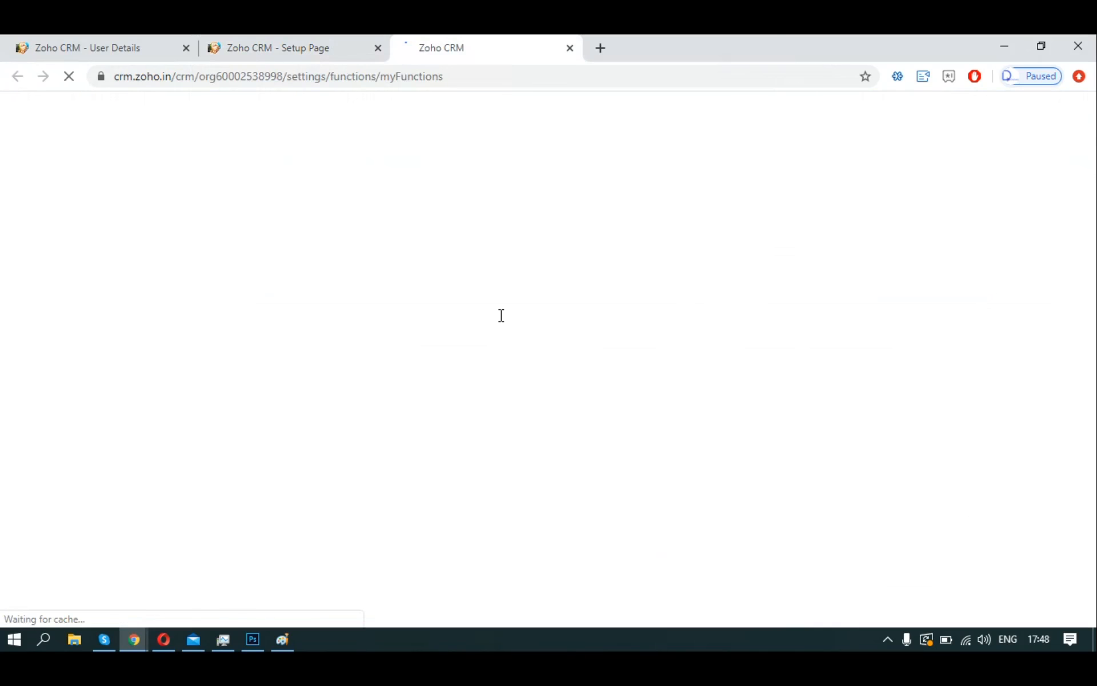
pyautogui.click(311, 35)
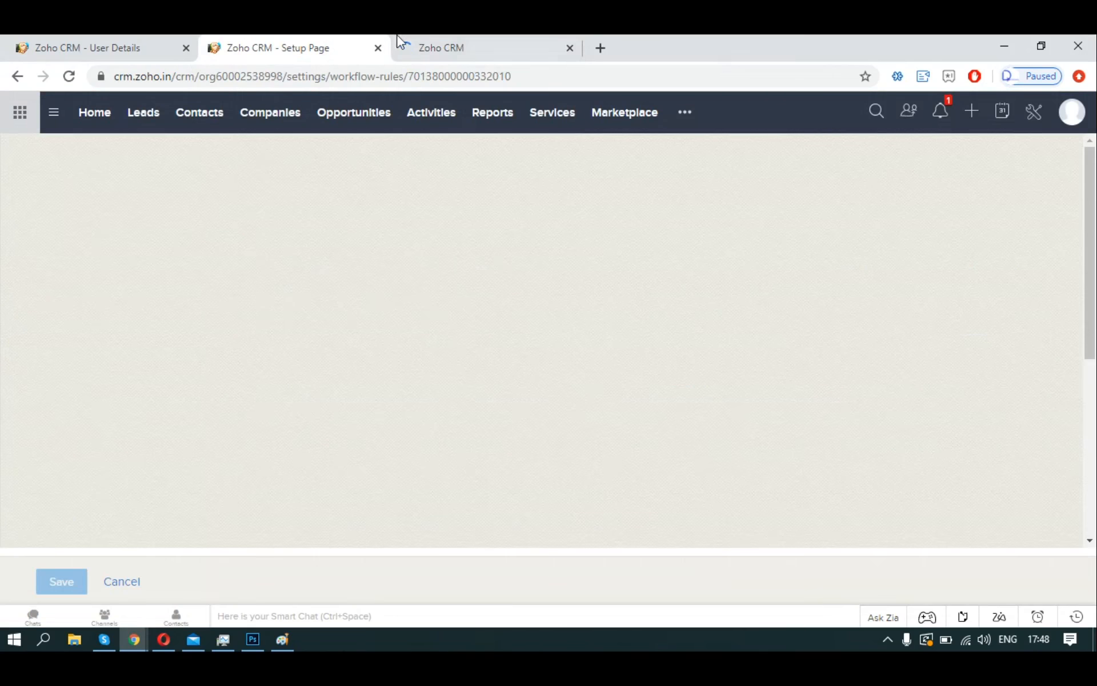
pyautogui.click(420, 37)
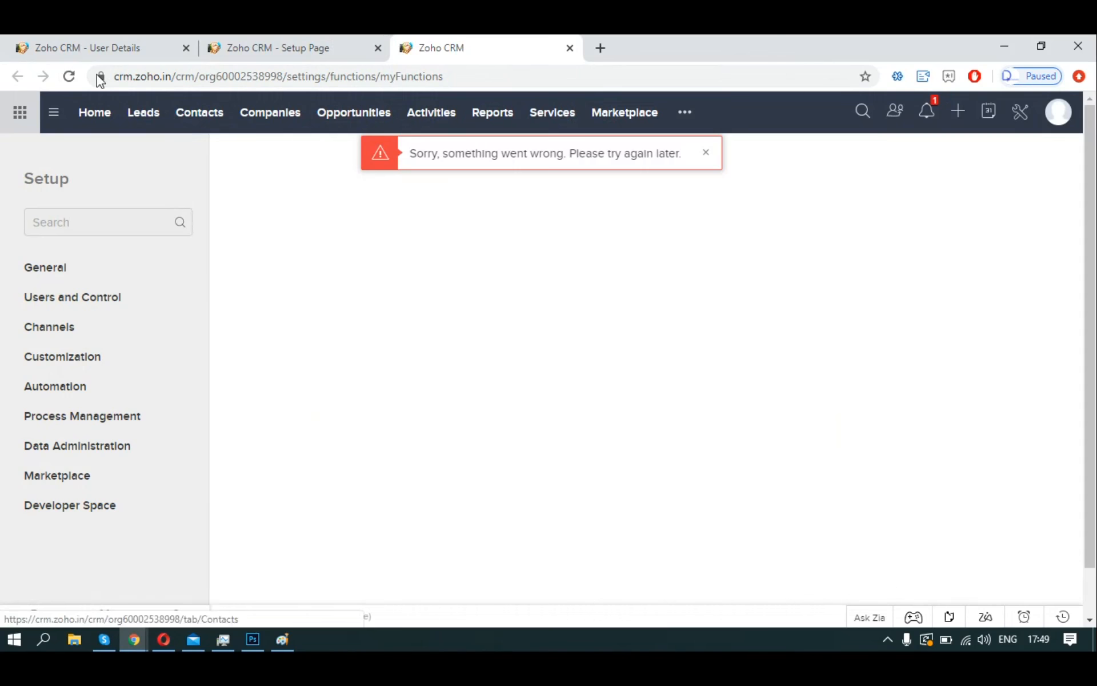
pyautogui.click(68, 76)
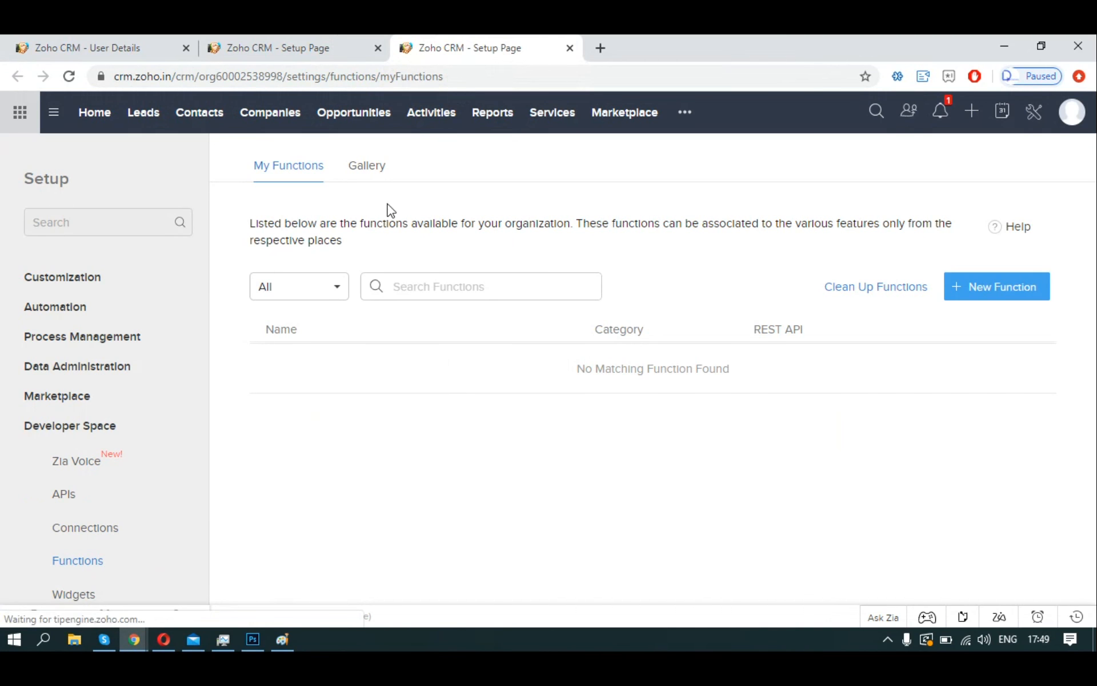
pyautogui.click(377, 166)
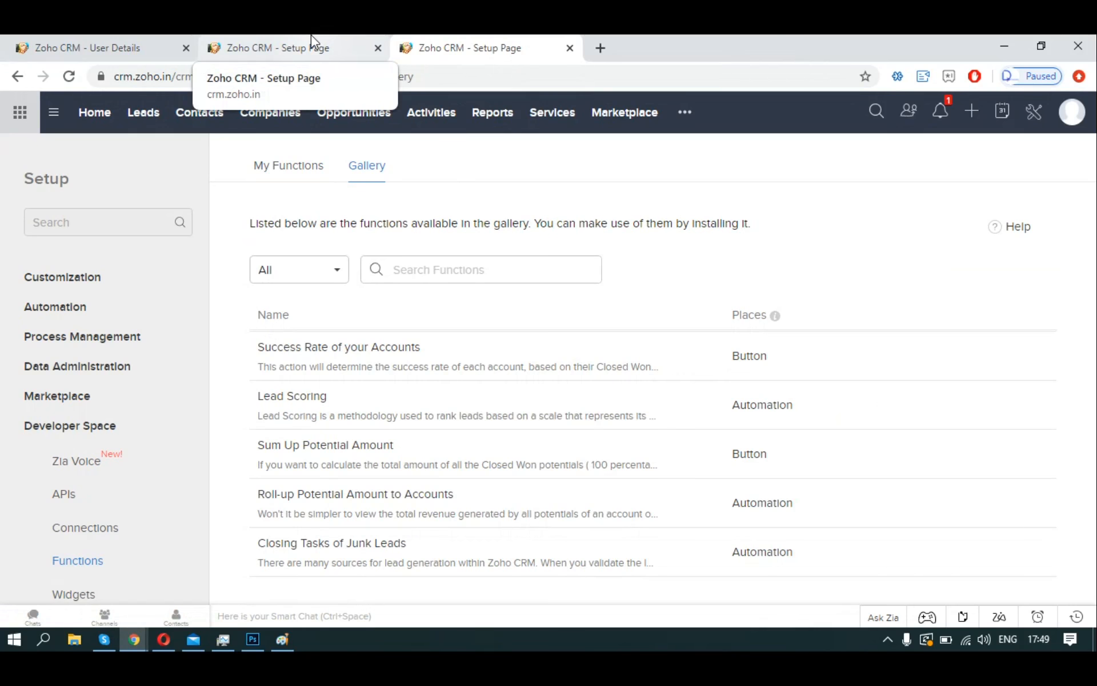
# Back in the New Lead Email Inquiry rule, open the Instant Actions menu of action types.
pyautogui.click(317, 40)
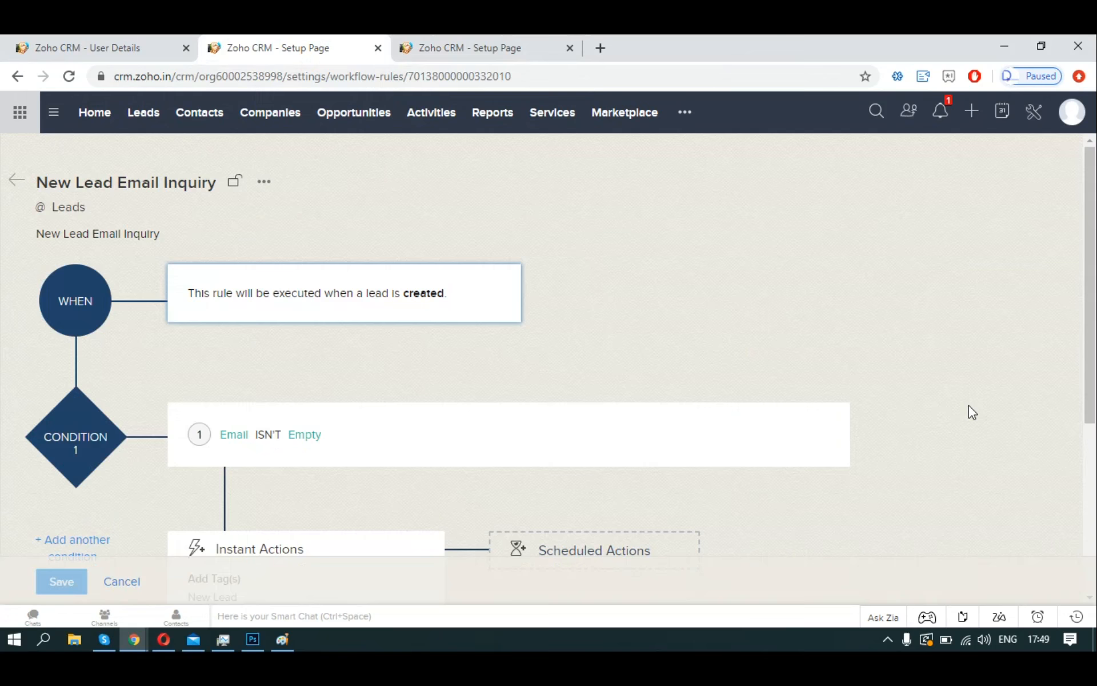
pyautogui.scroll(-3, 865, 423)
pyautogui.scroll(-2, 862, 420)
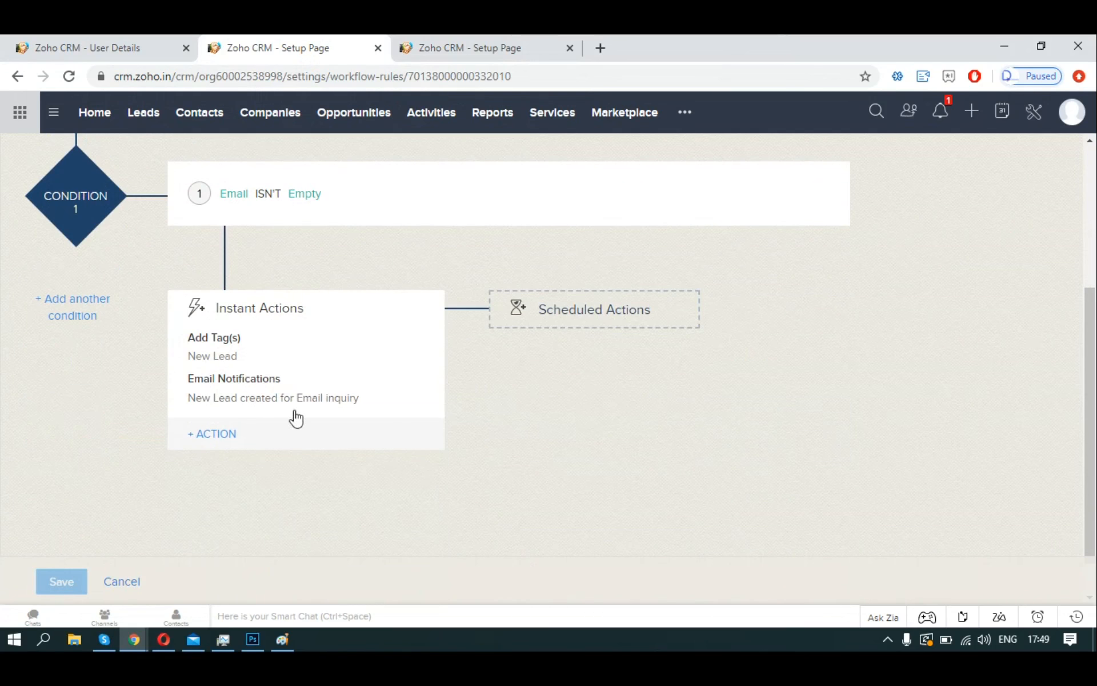
pyautogui.scroll(3, 304, 433)
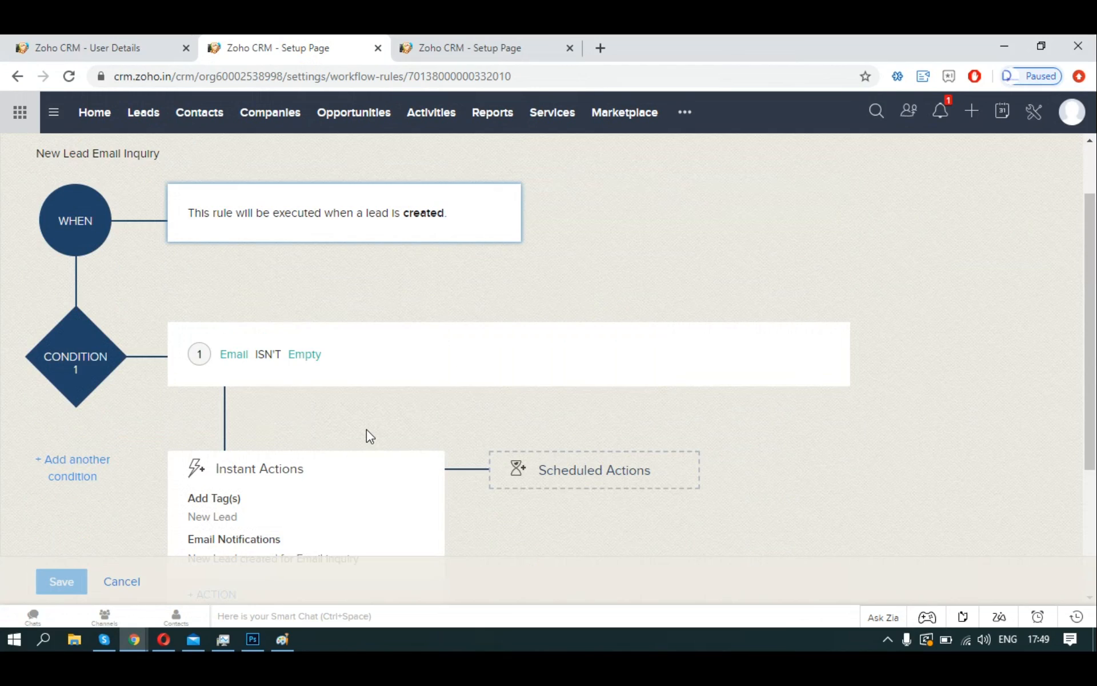
pyautogui.scroll(-3, 367, 430)
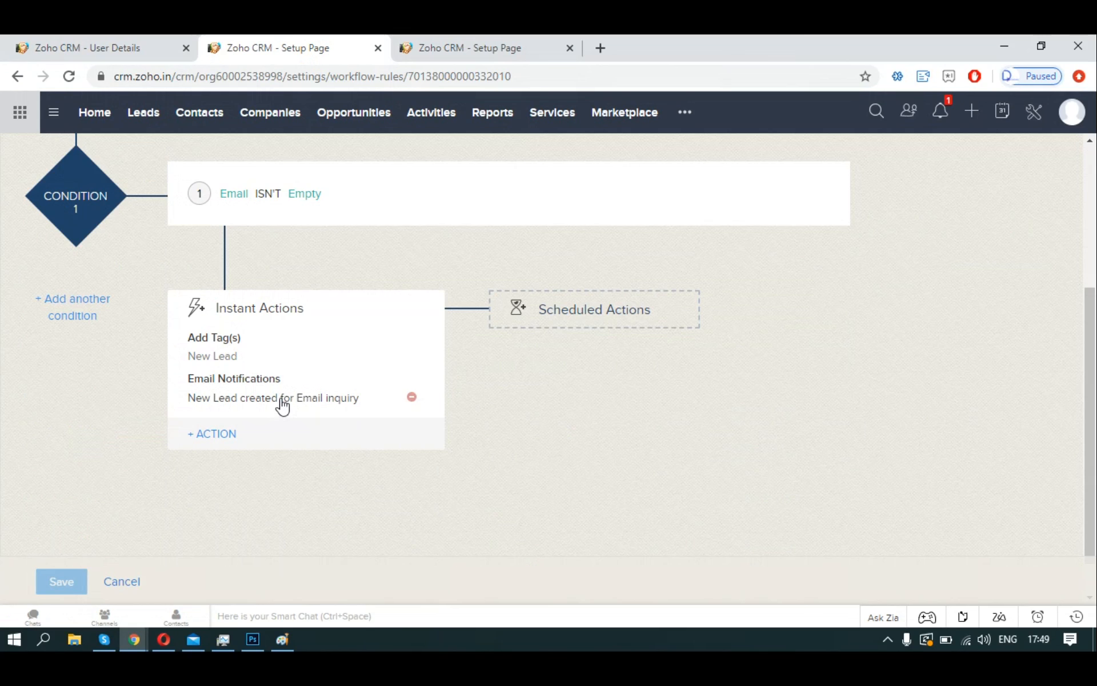
pyautogui.click(241, 450)
# Create a new task 'Follow up with new lead in 24 hours', due Trigger Date plus 1, status Not Started.
pyautogui.click(249, 496)
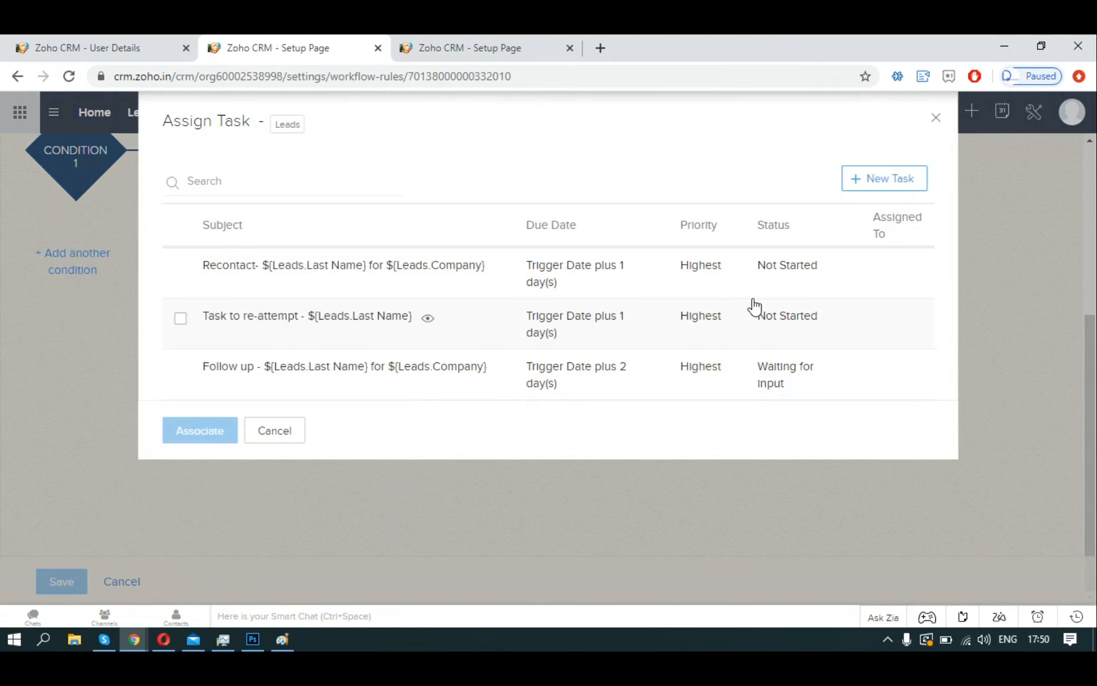
pyautogui.click(888, 197)
pyautogui.click(548, 188)
pyautogui.write('Follo')
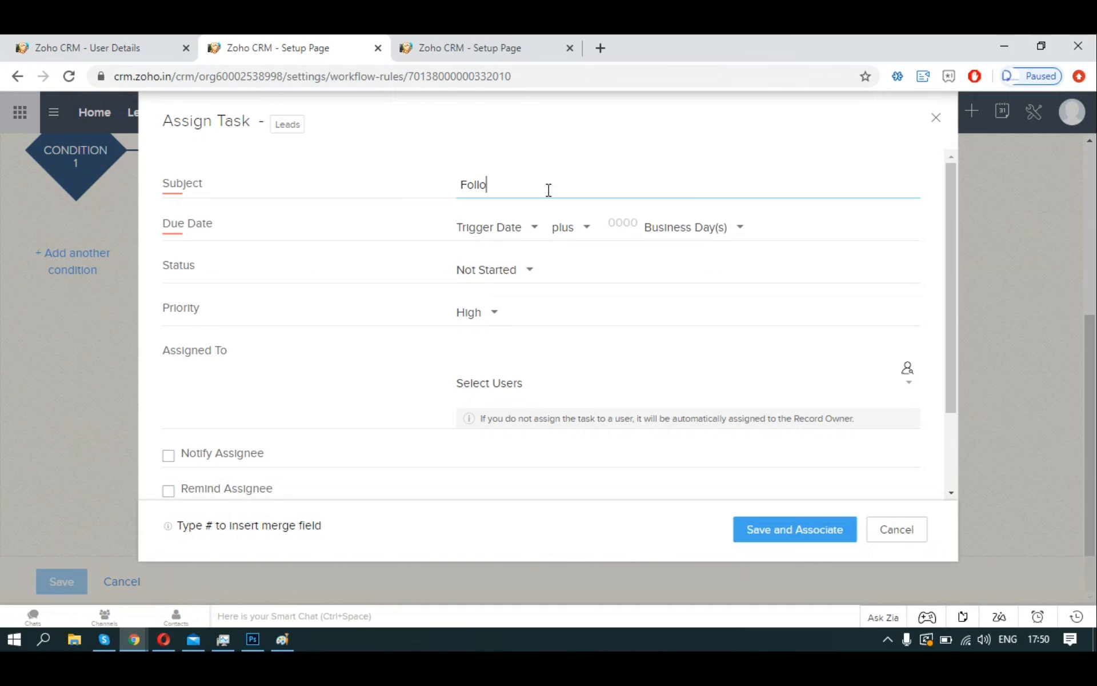
pyautogui.write('w up with mew lead within')
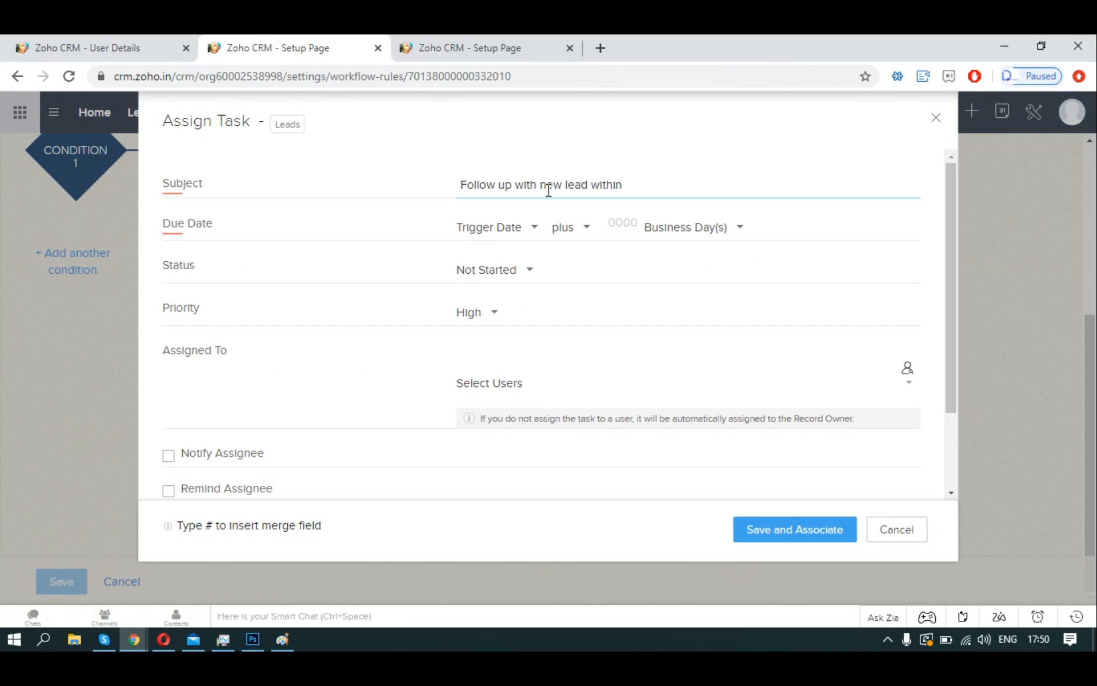
pyautogui.write(' 24 hours')
pyautogui.click(624, 226)
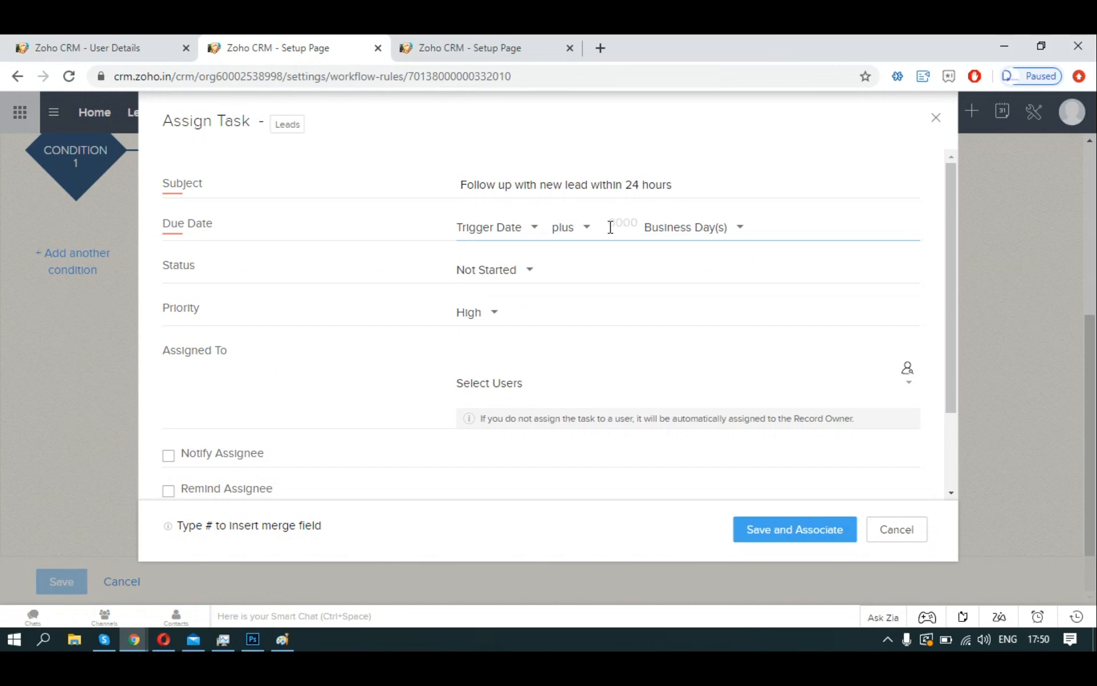
pyautogui.write('1')
pyautogui.doubleClick(609, 185)
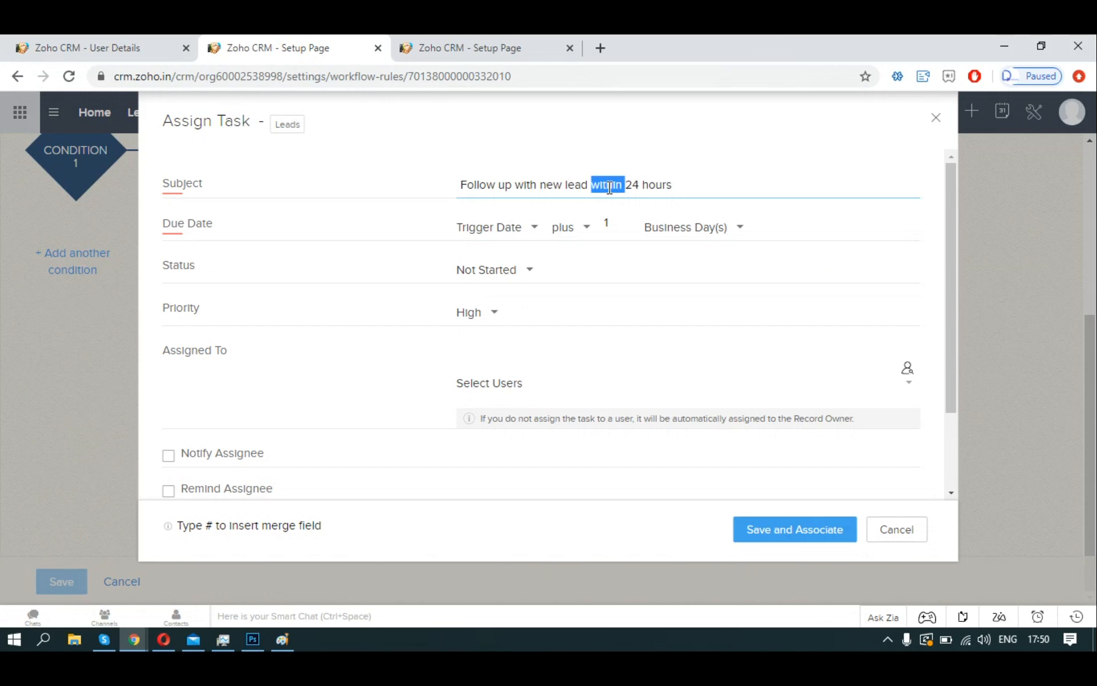
pyautogui.write('in')
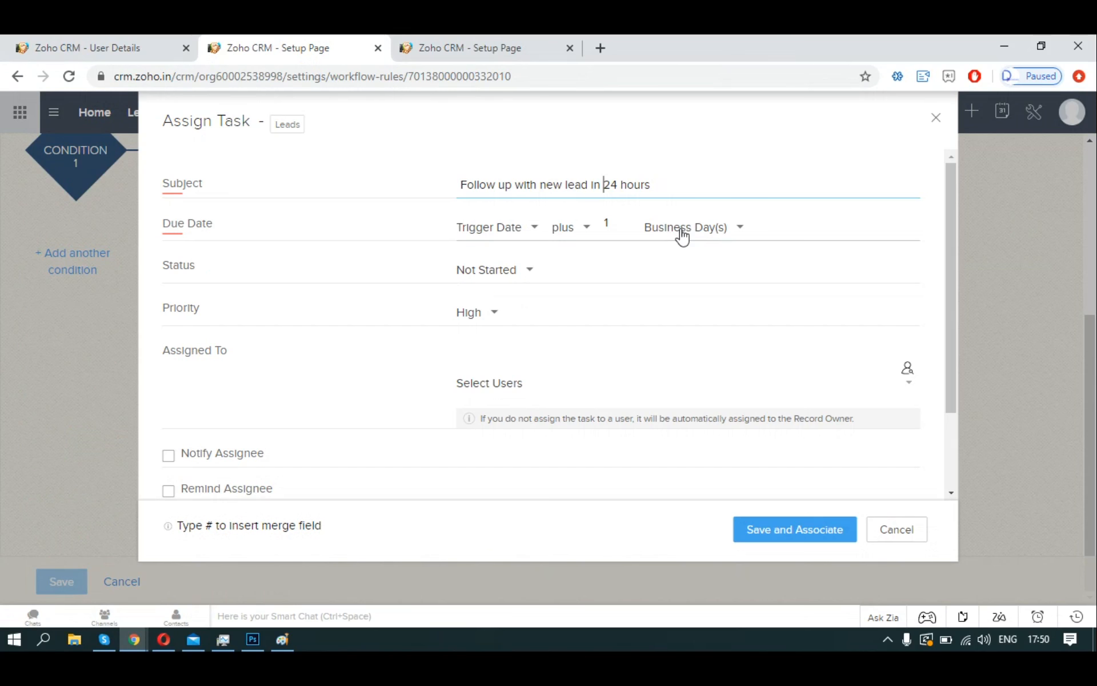
pyautogui.click(535, 270)
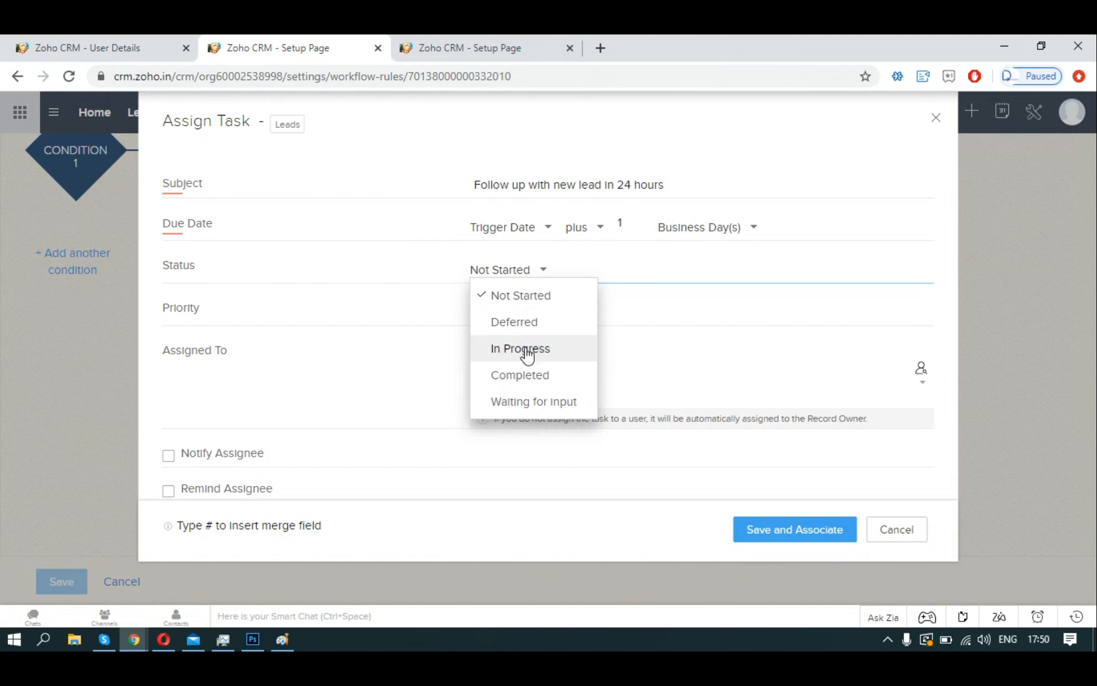
pyautogui.click(729, 341)
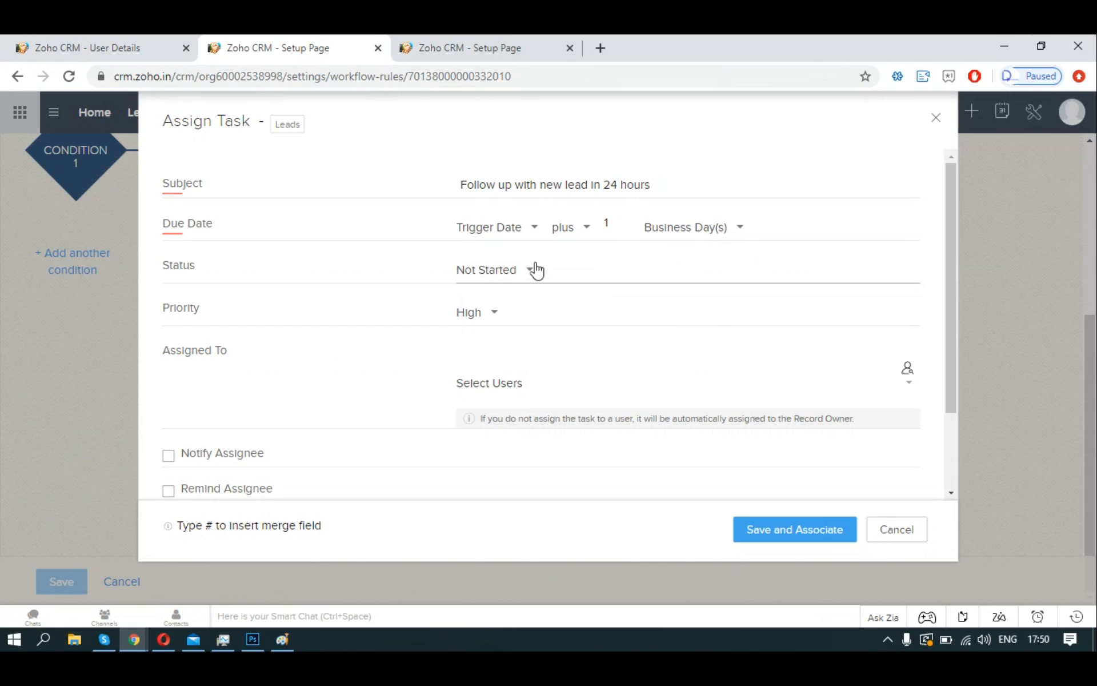
# Turn on Notify and a reminder for the assignee at 09:00 AM.
pyautogui.scroll(-2, 531, 277)
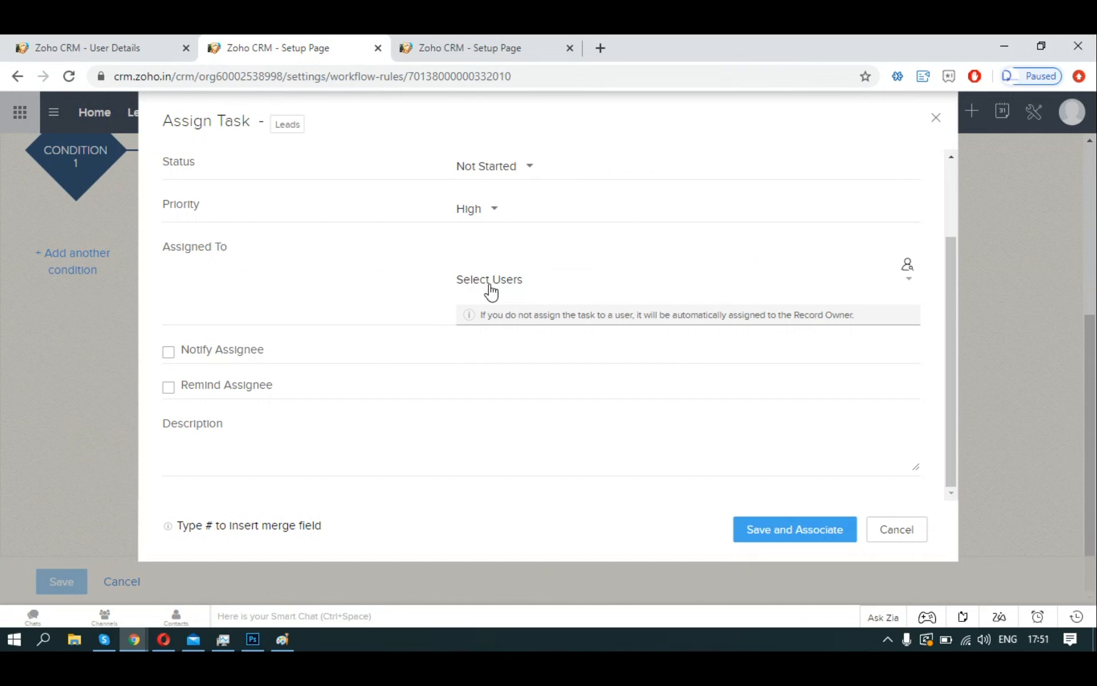
pyautogui.click(171, 354)
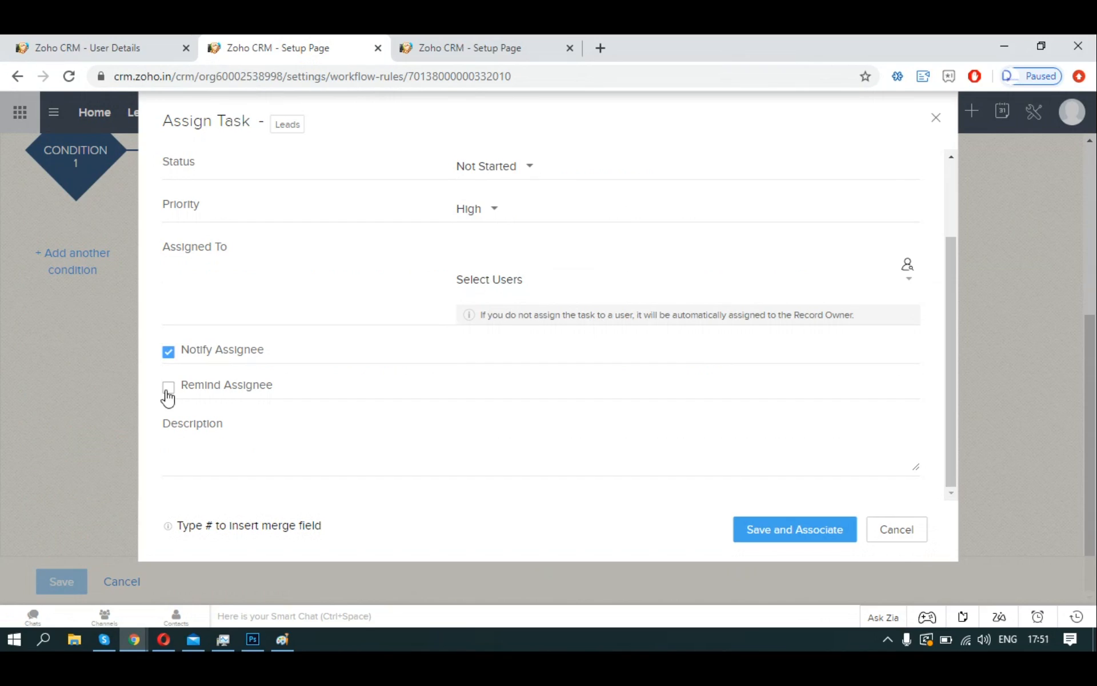
pyautogui.click(168, 391)
pyautogui.scroll(-1, 464, 384)
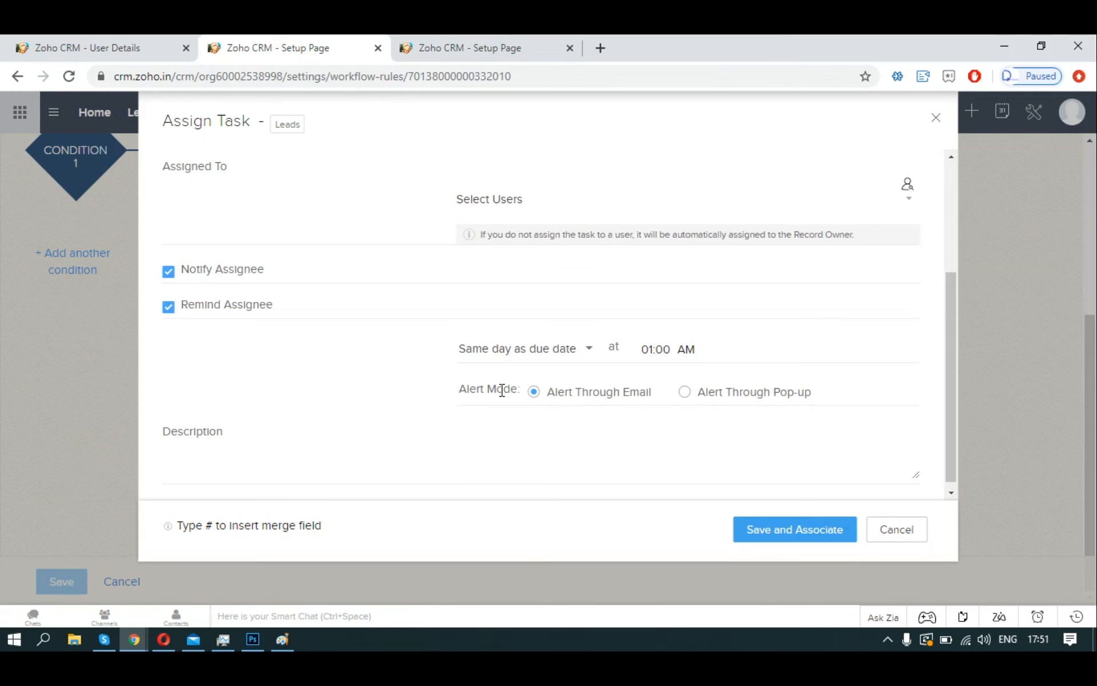
pyautogui.click(540, 351)
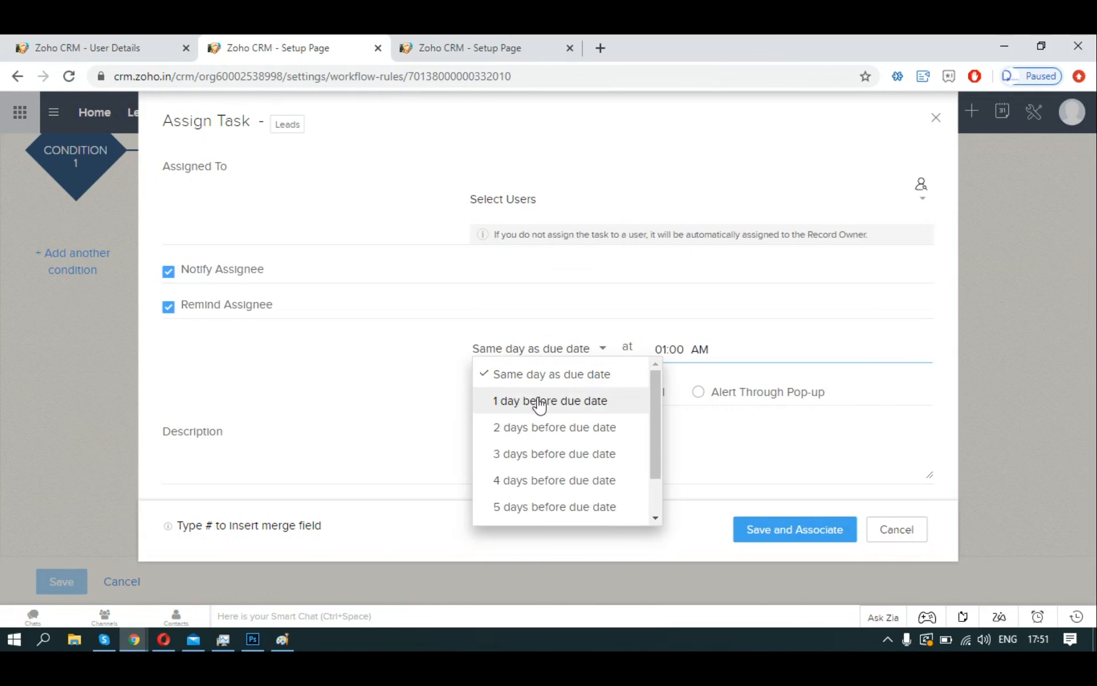
pyautogui.scroll(-1, 544, 449)
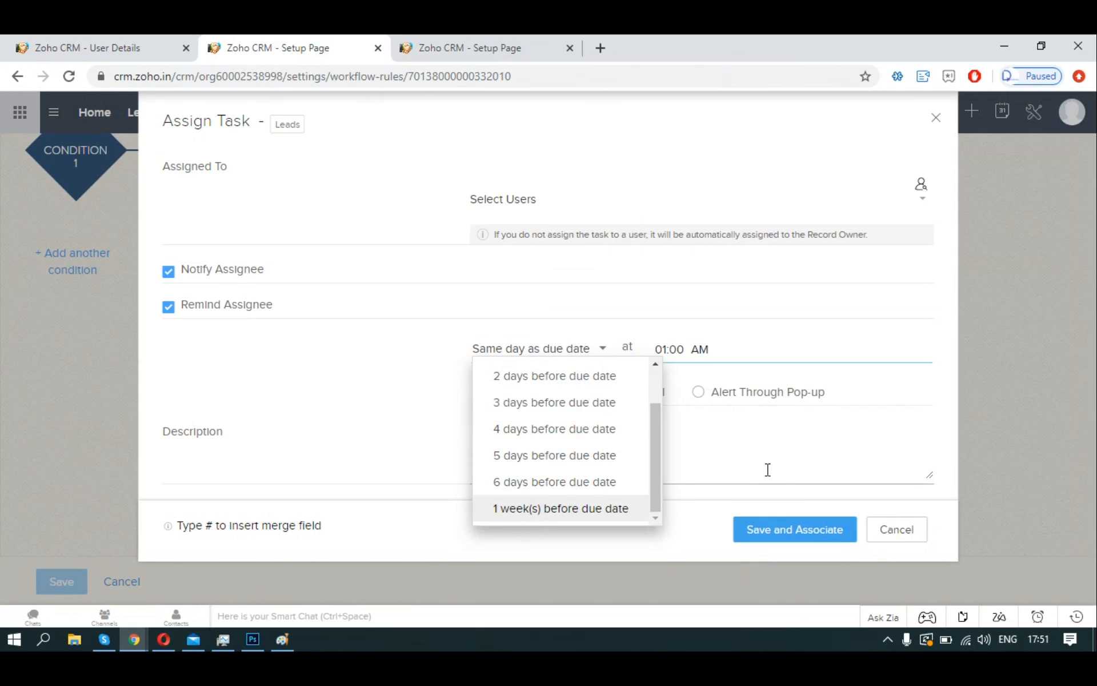
pyautogui.scroll(1, 564, 409)
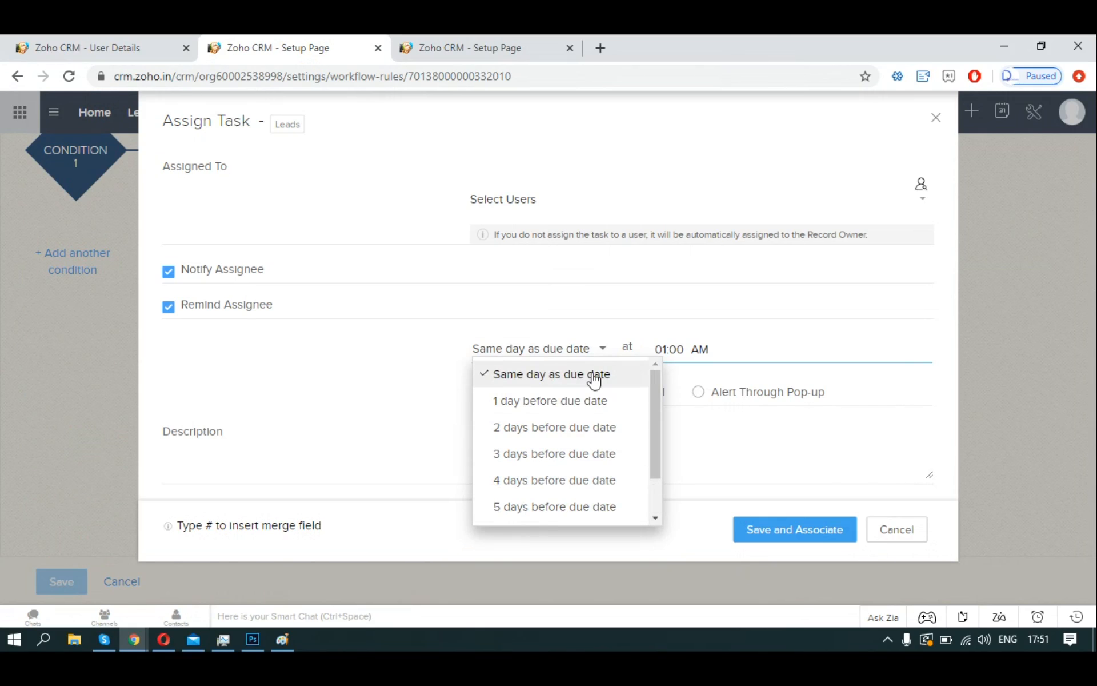
pyautogui.click(675, 350)
pyautogui.scroll(-3, 670, 421)
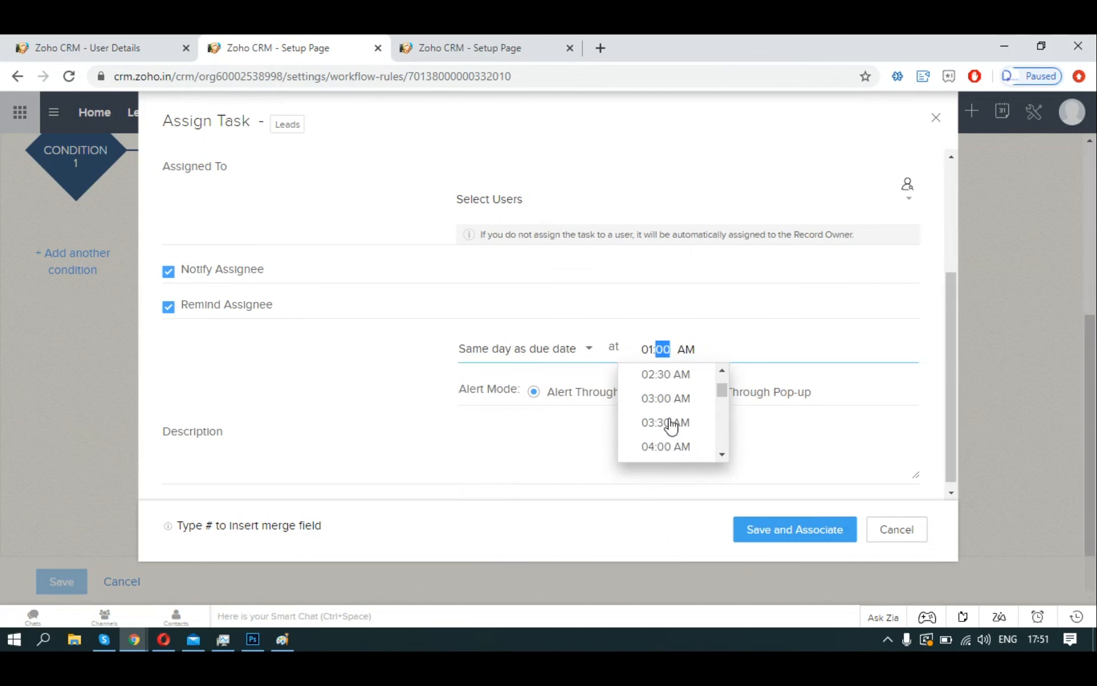
pyautogui.scroll(-5, 672, 426)
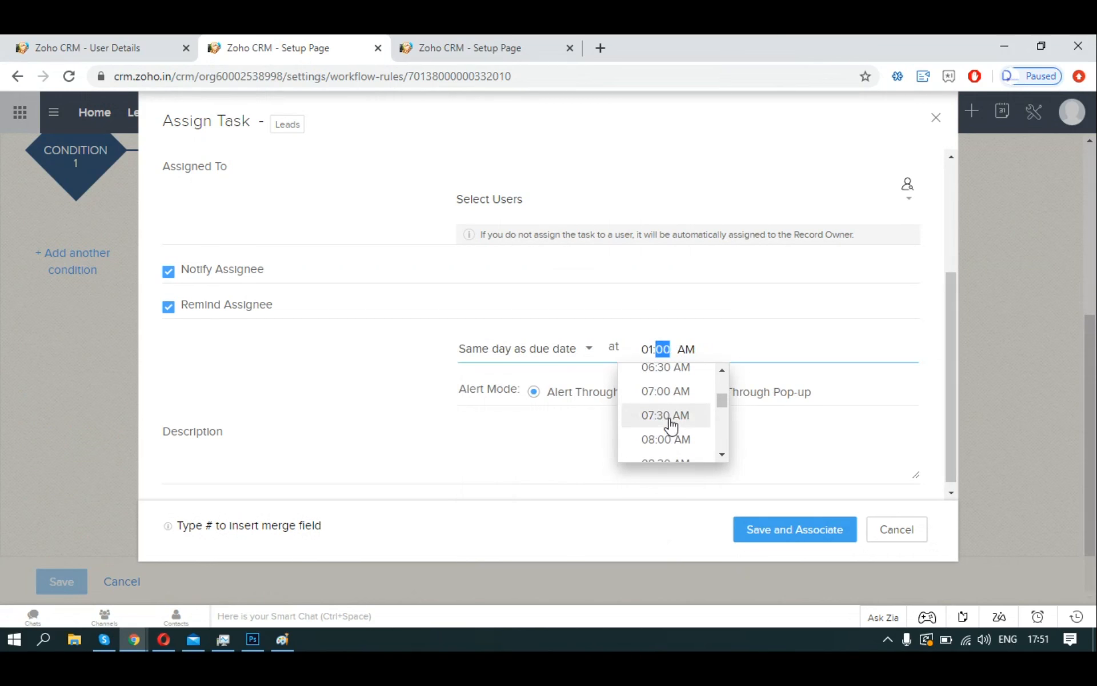
pyautogui.click(667, 406)
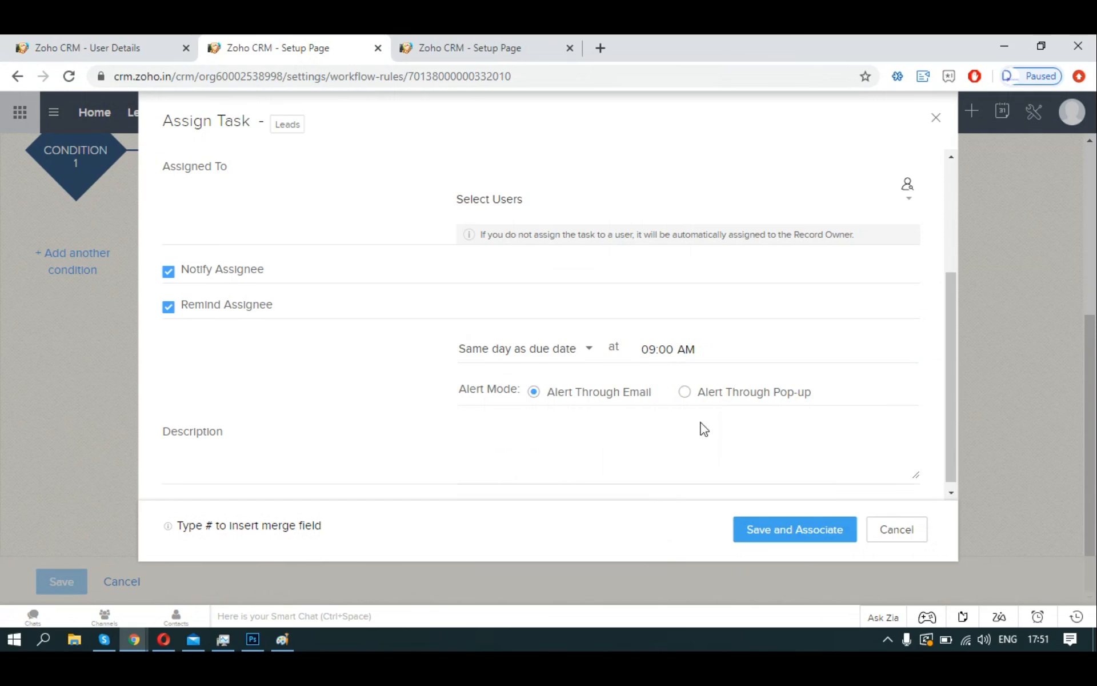
pyautogui.scroll(-1, 558, 421)
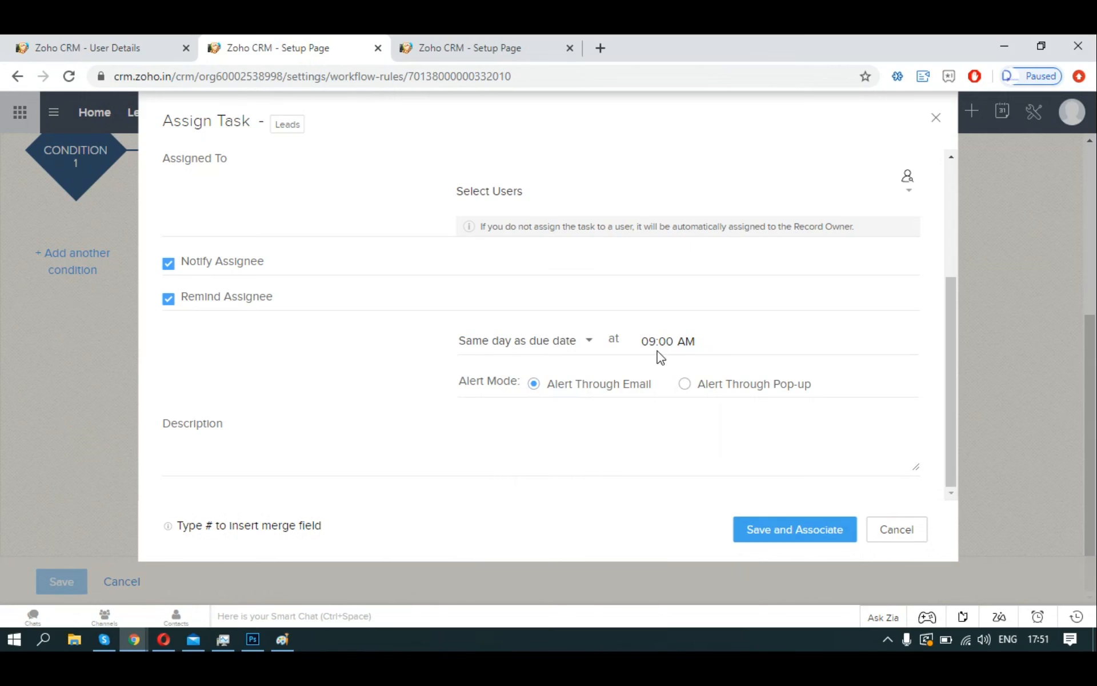
pyautogui.scroll(3, 673, 368)
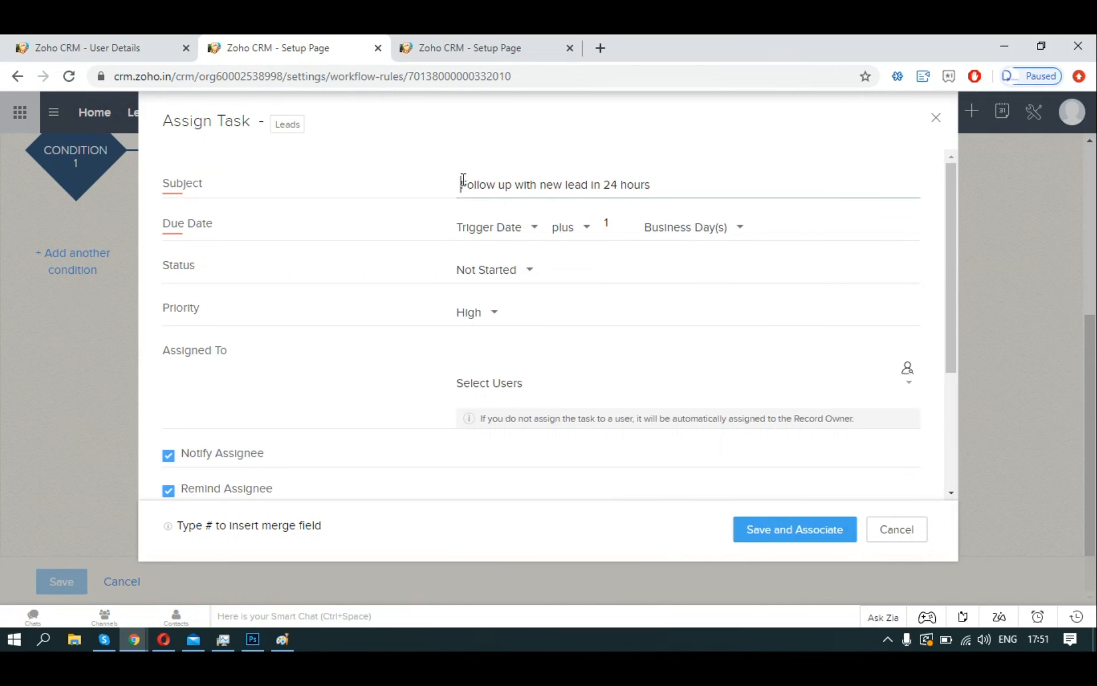
# Paste the subject text into the description and save the task to the rule.
pyautogui.moveTo(461, 184); pyautogui.dragTo(652, 177)
pyautogui.click(673, 201)
pyautogui.scroll(-3, 676, 328)
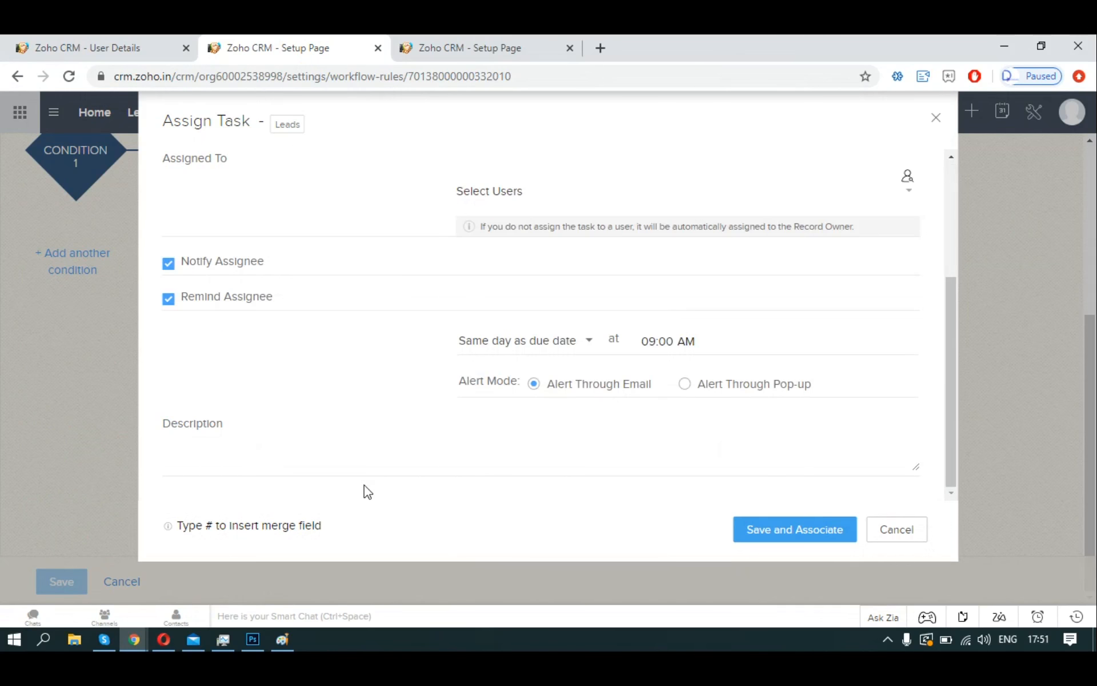
pyautogui.scroll(3, 561, 428)
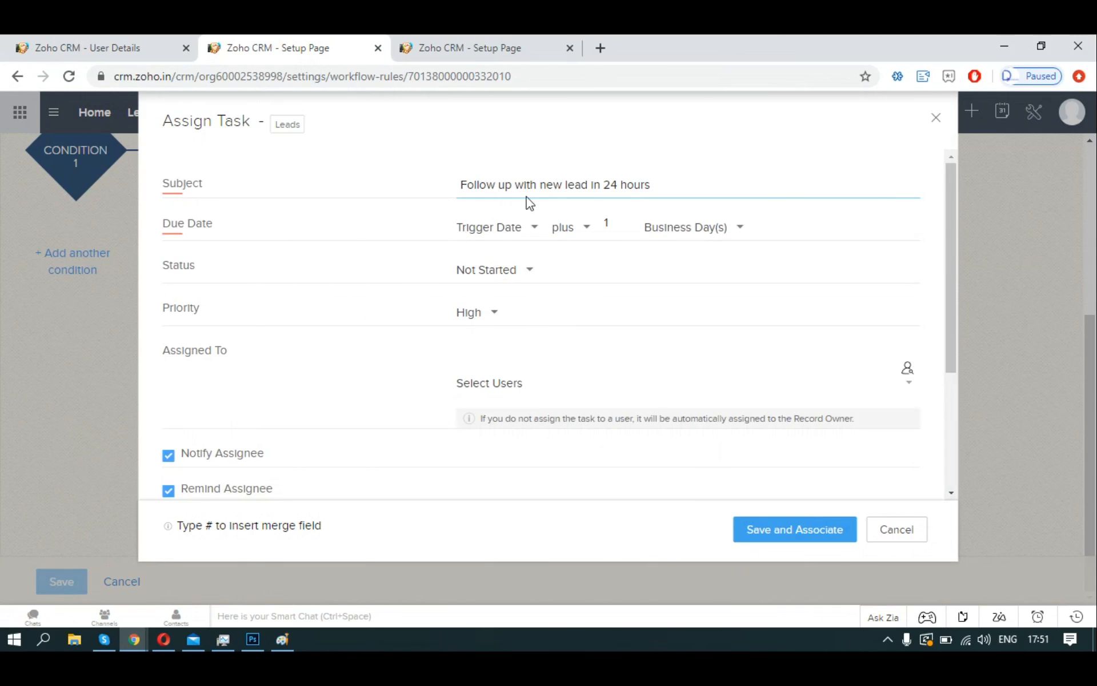
pyautogui.tripleClick(525, 193)
pyautogui.hotkey('ctrl', 'c')
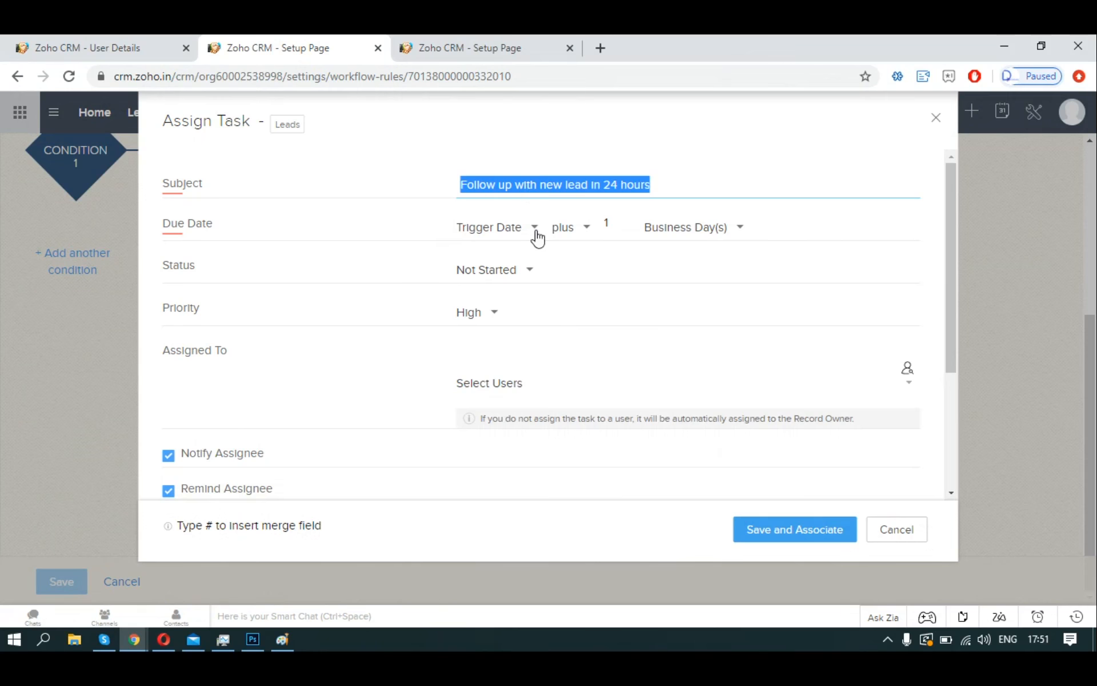
pyautogui.scroll(-3, 544, 299)
pyautogui.scroll(3, 484, 382)
pyautogui.scroll(-2, 411, 460)
pyautogui.scroll(-2, 409, 462)
pyautogui.click(463, 466)
pyautogui.hotkey('ctrl', 'v')
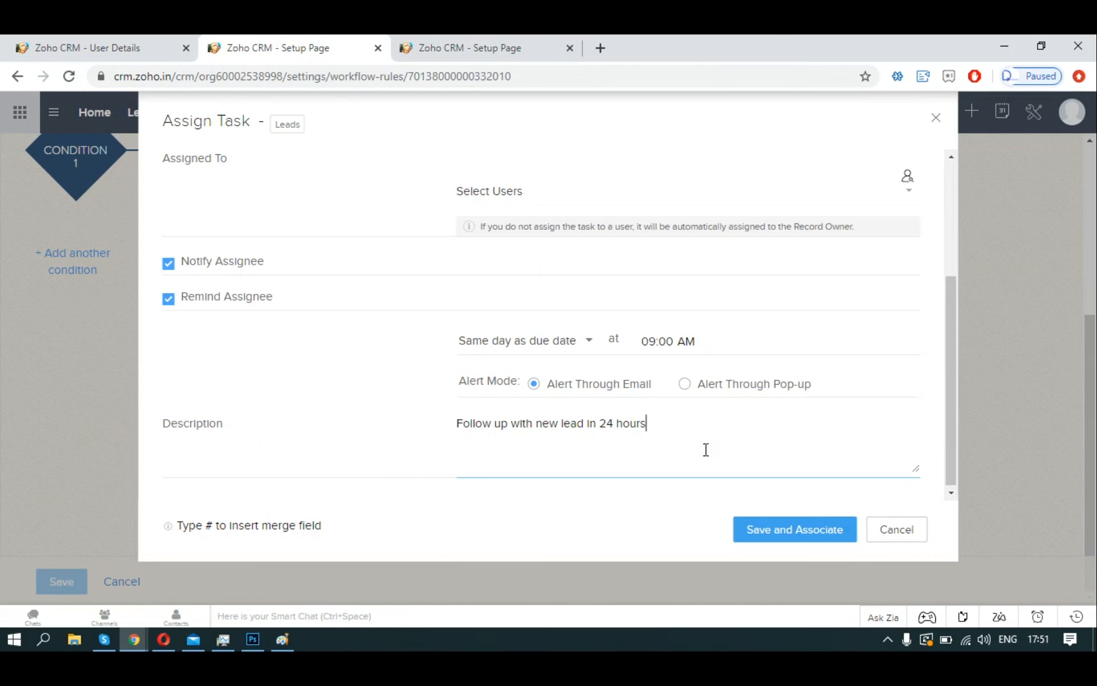
pyautogui.click(812, 529)
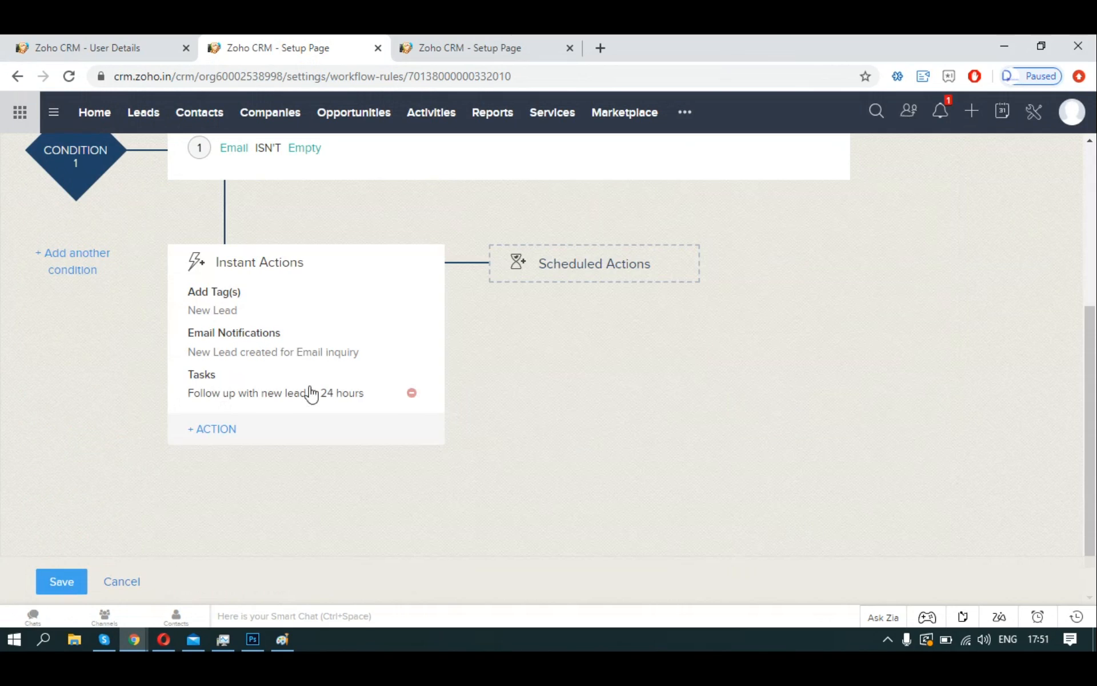
# Add a 48-hour scheduled action, begin a new task for it, then discard it.
pyautogui.click(588, 302)
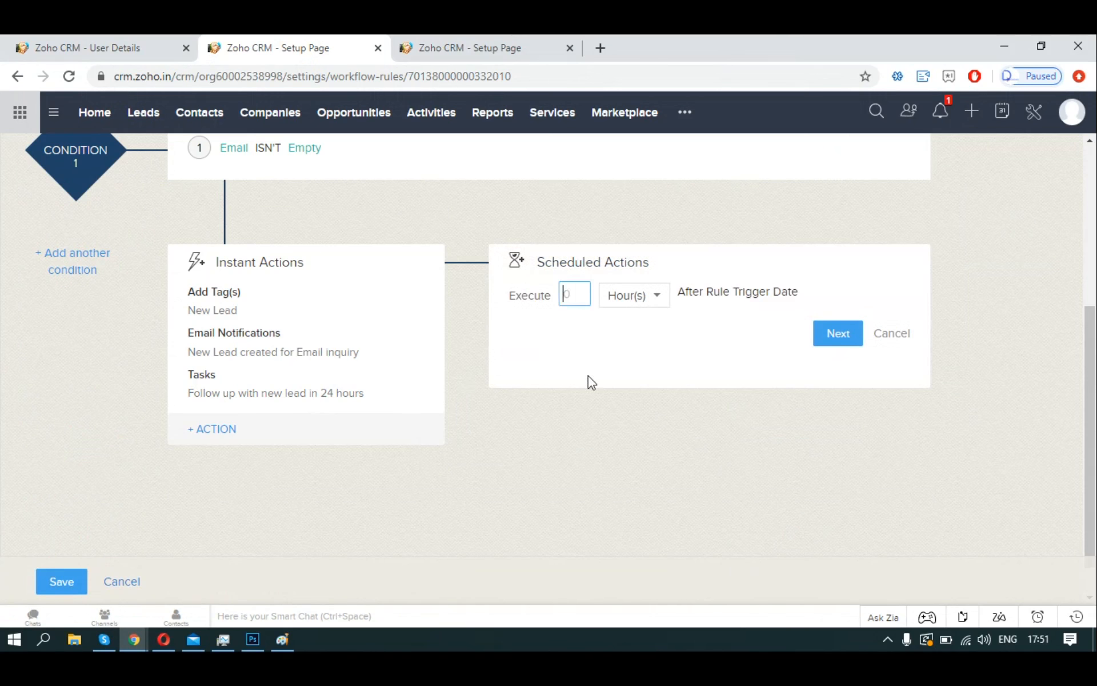
pyautogui.write('48')
pyautogui.click(822, 342)
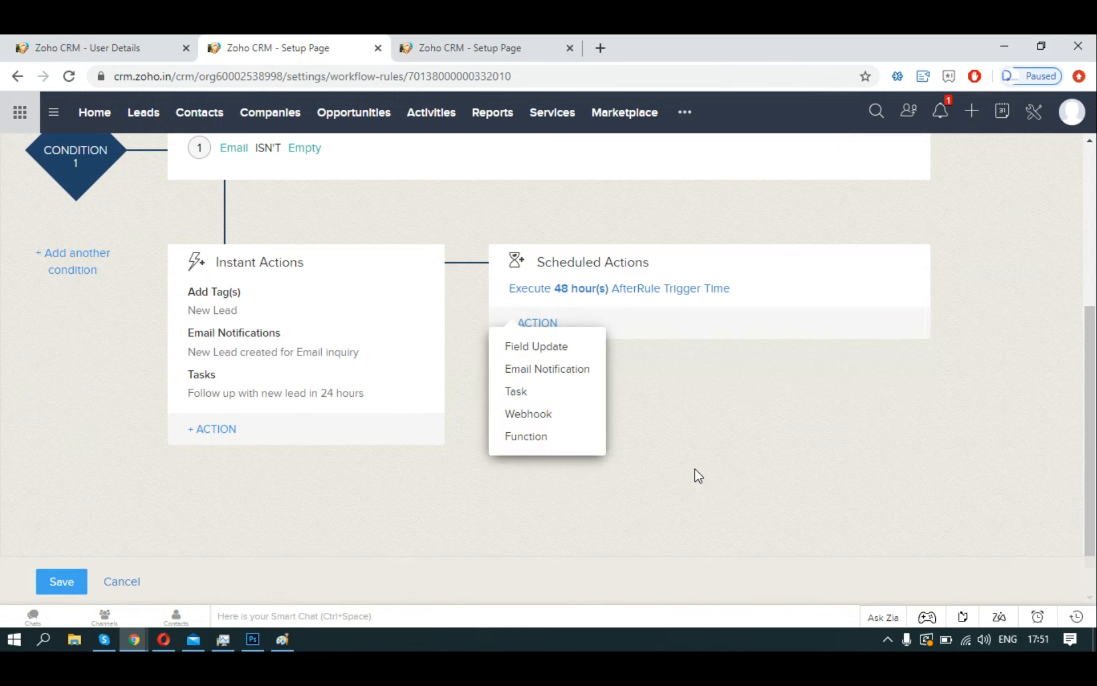
pyautogui.click(738, 460)
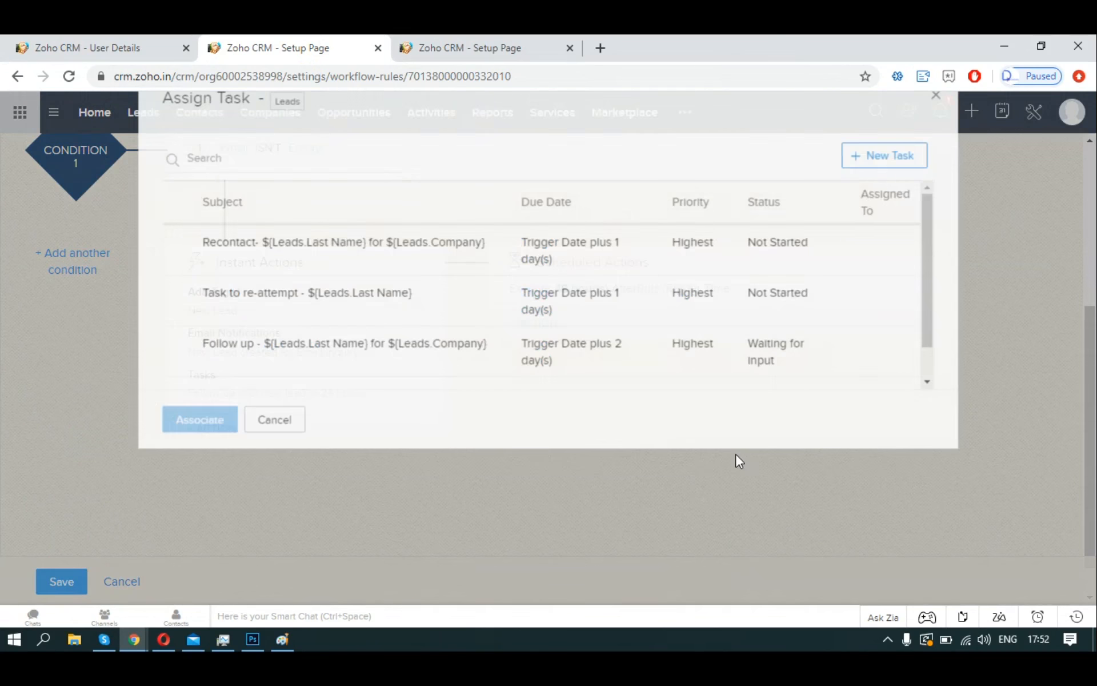
pyautogui.click(884, 178)
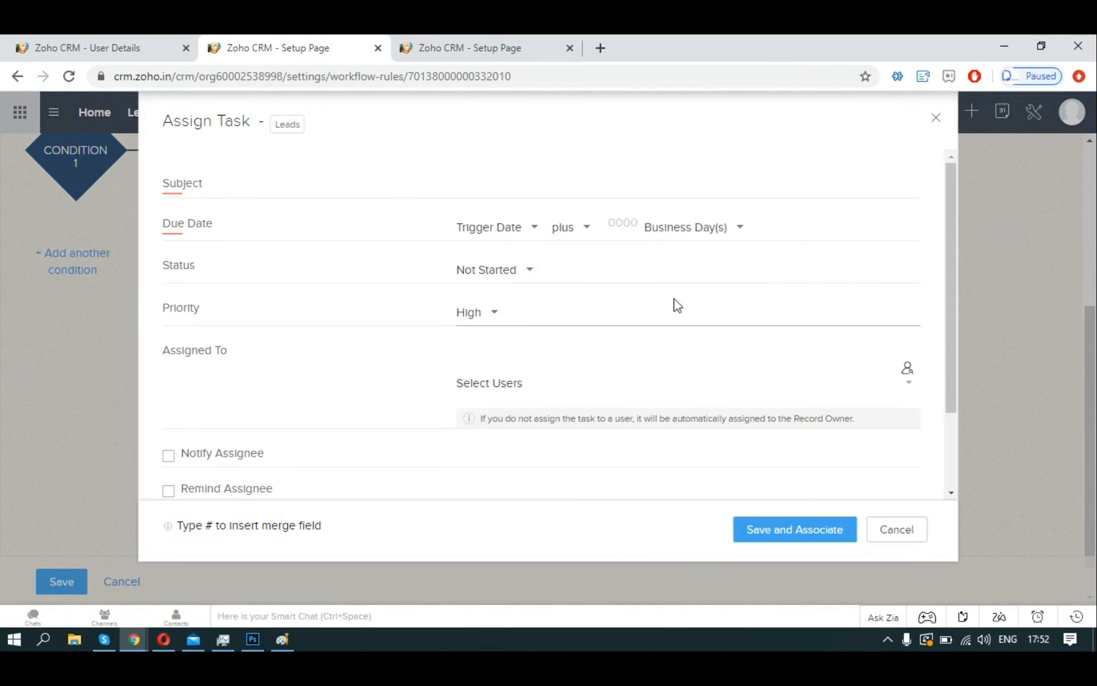
pyautogui.scroll(-2, 677, 306)
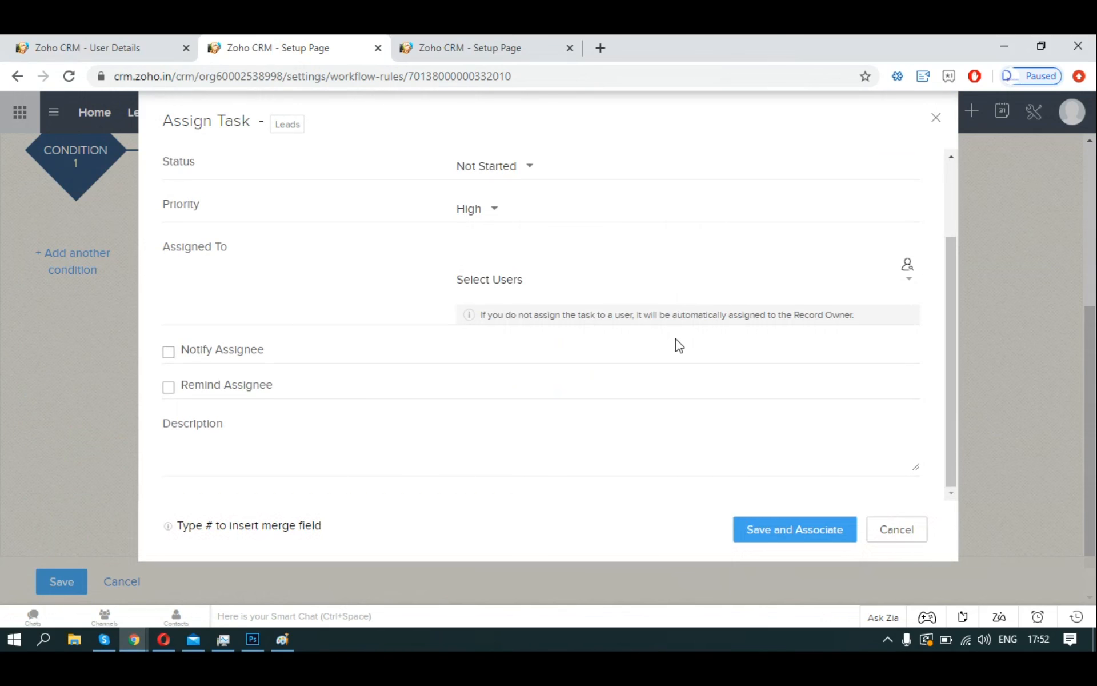
pyautogui.scroll(2, 679, 343)
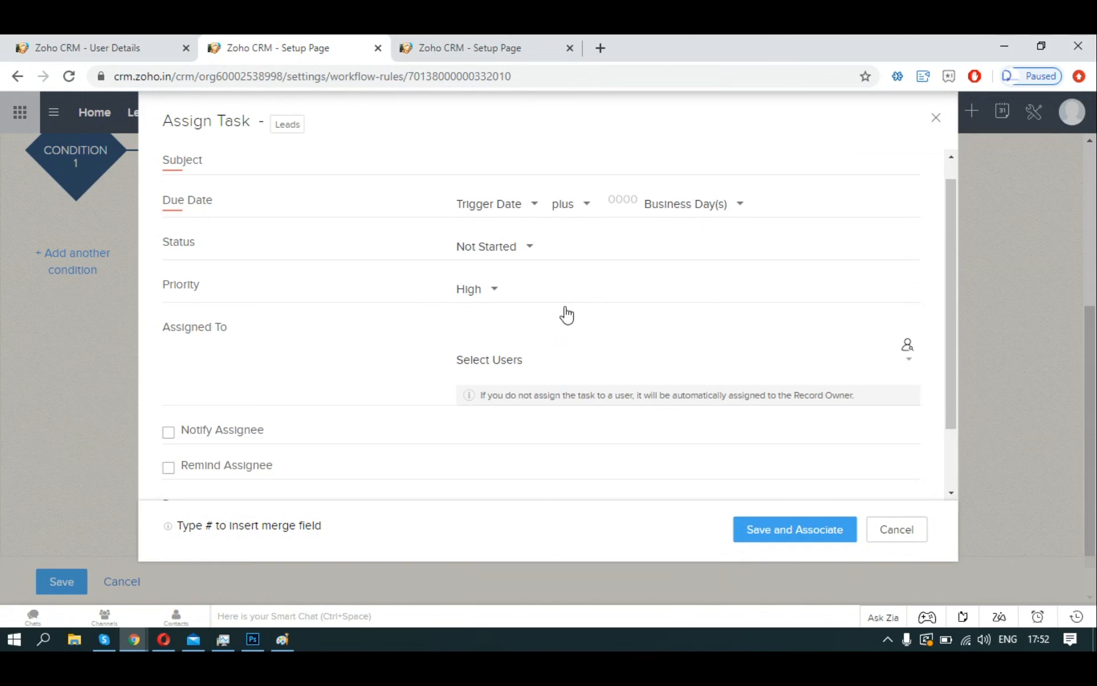
pyautogui.click(881, 543)
# Delete the 48-hour scheduled action, leaving only the three instant actions.
pyautogui.scroll(-1, 711, 414)
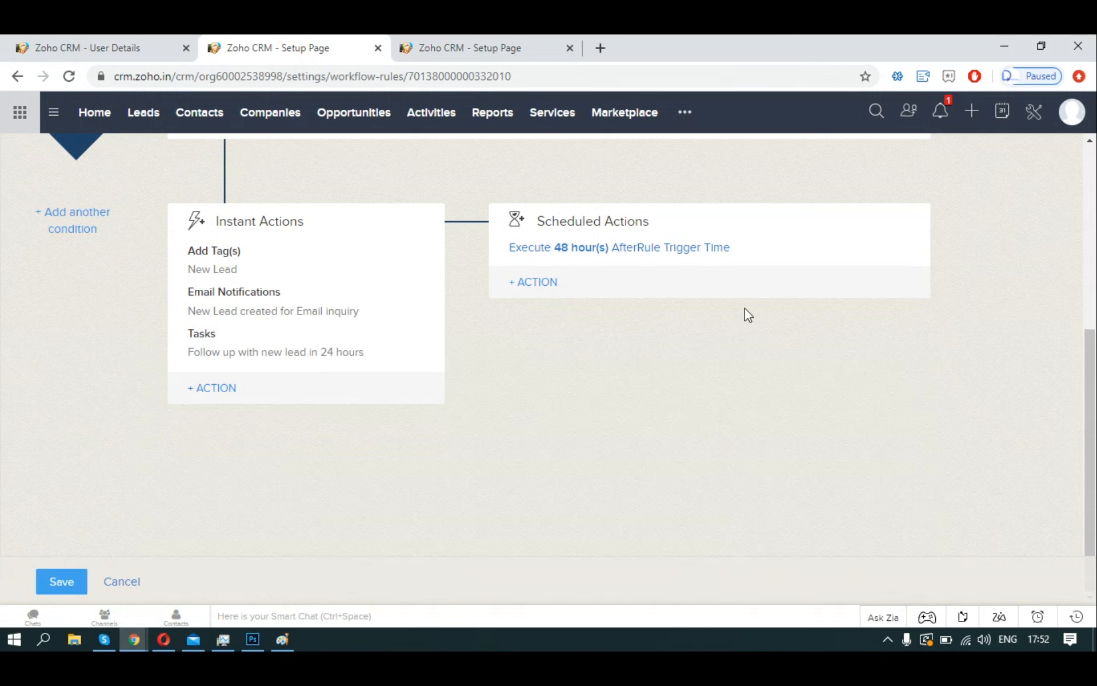
pyautogui.moveTo(875, 258)
pyautogui.click(911, 250)
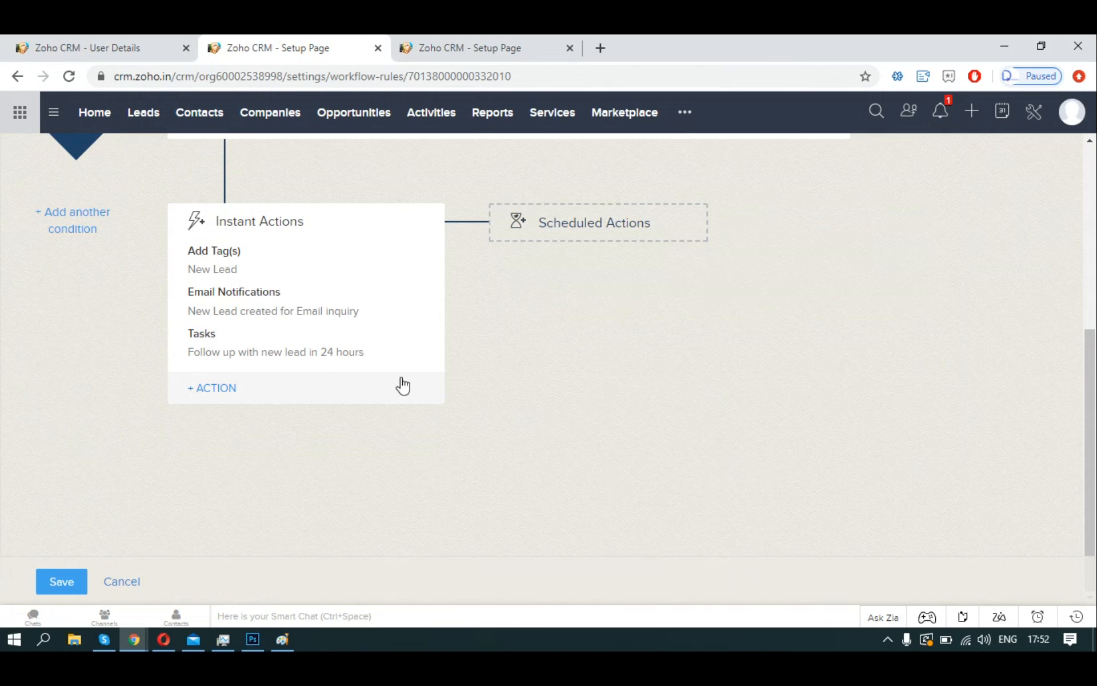
pyautogui.moveTo(257, 352)
# Save the rule, reopen it, and review a task's priority and status options without changes.
pyautogui.click(80, 579)
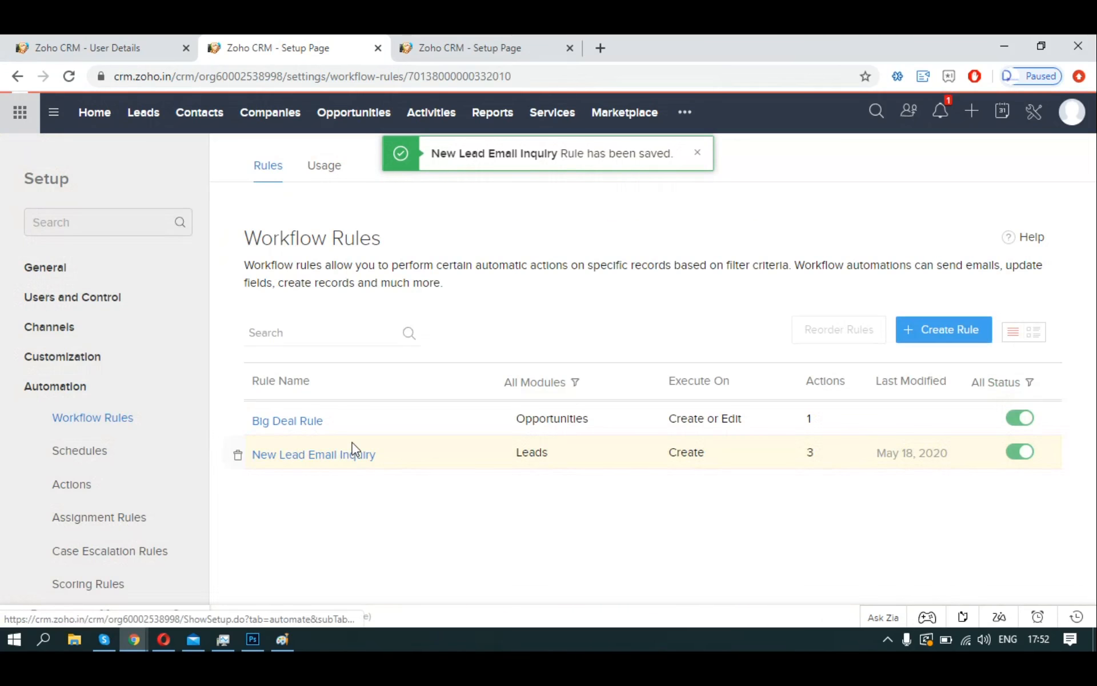
pyautogui.click(352, 452)
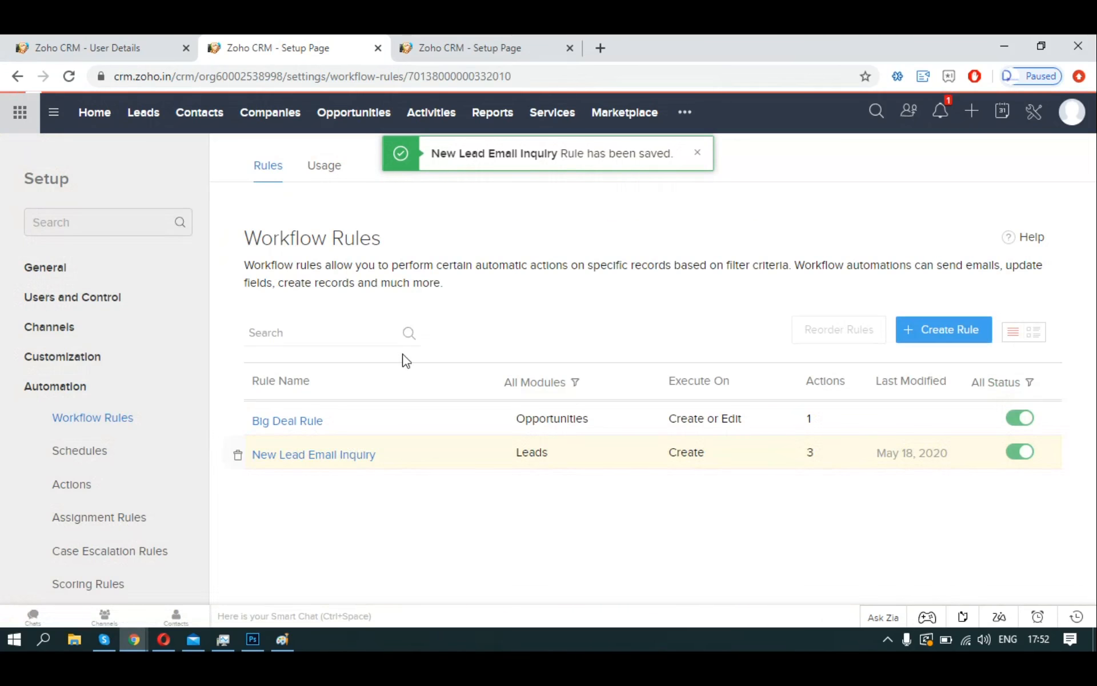
pyautogui.scroll(-5, 473, 406)
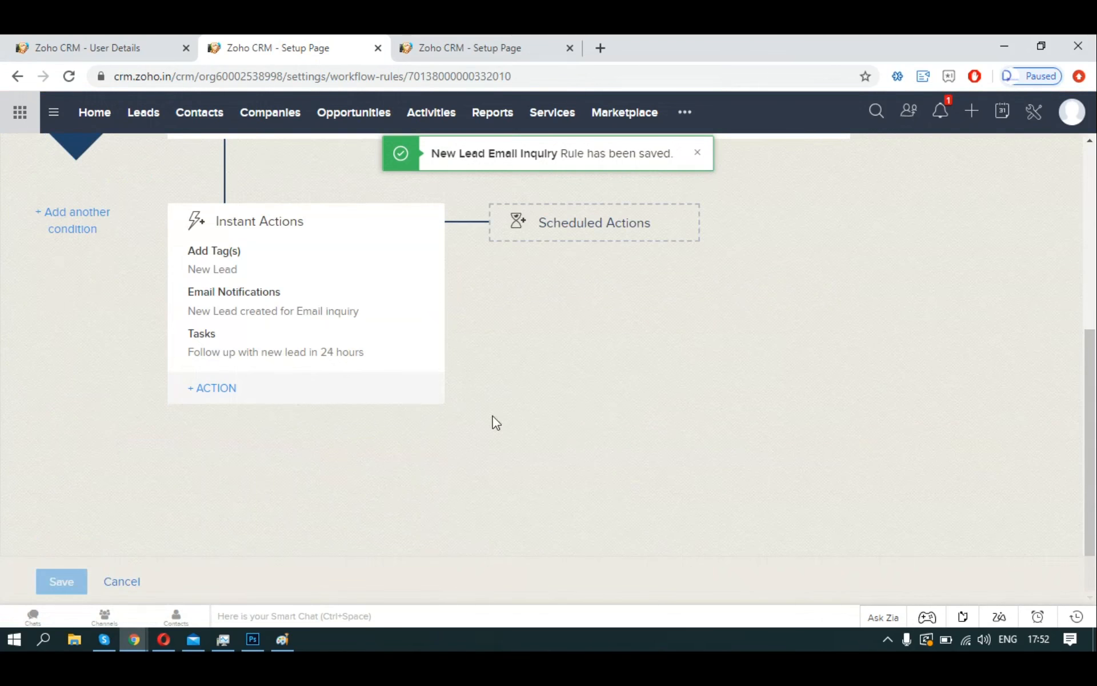
pyautogui.moveTo(427, 409); pyautogui.dragTo(389, 394)
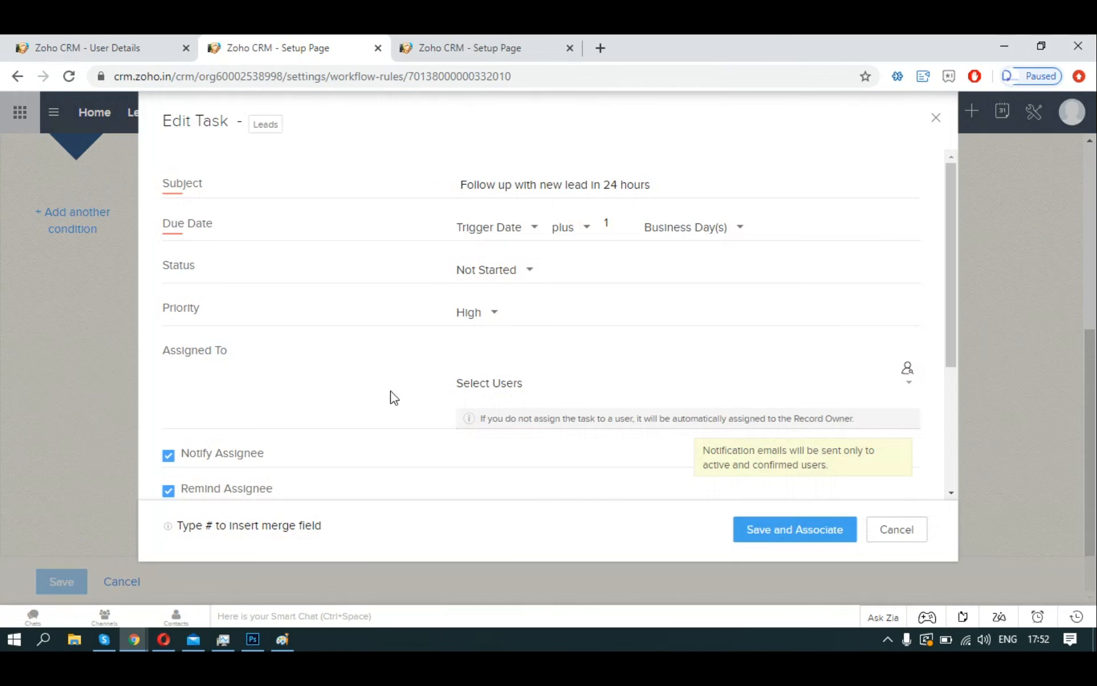
pyautogui.click(487, 323)
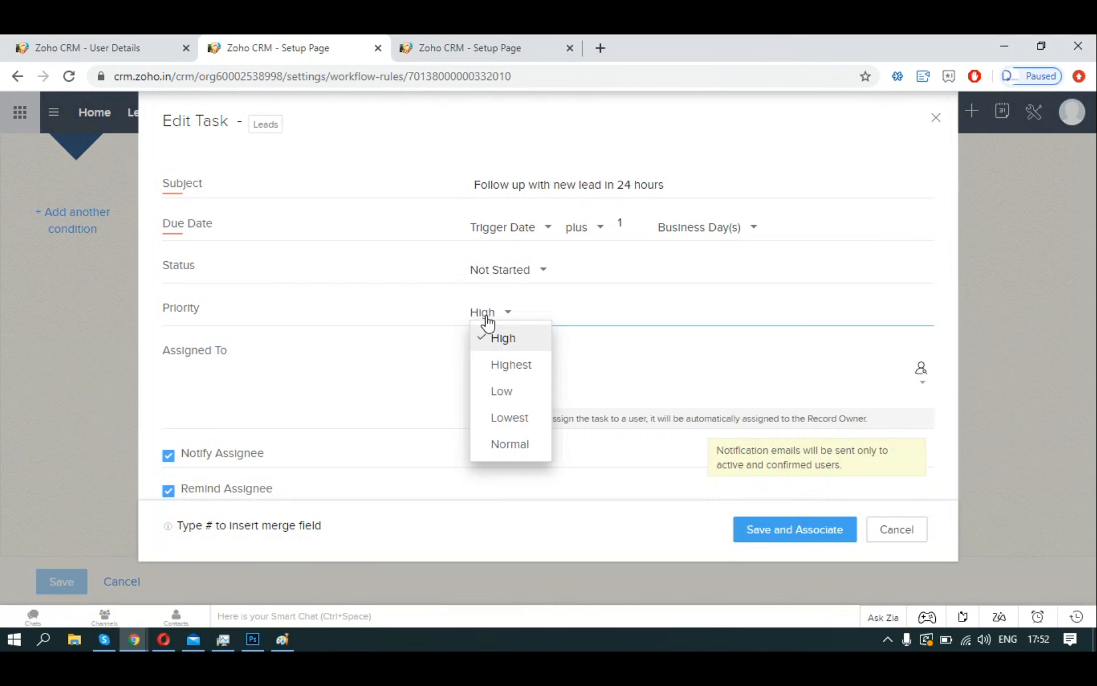
pyautogui.click(492, 277)
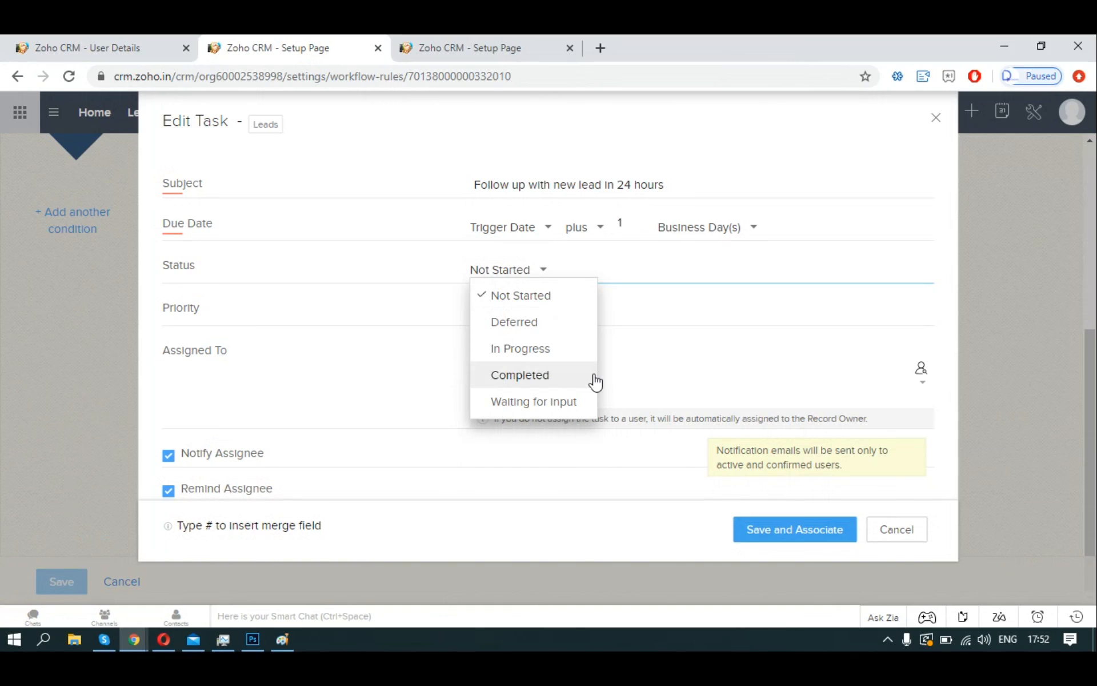
pyautogui.click(714, 368)
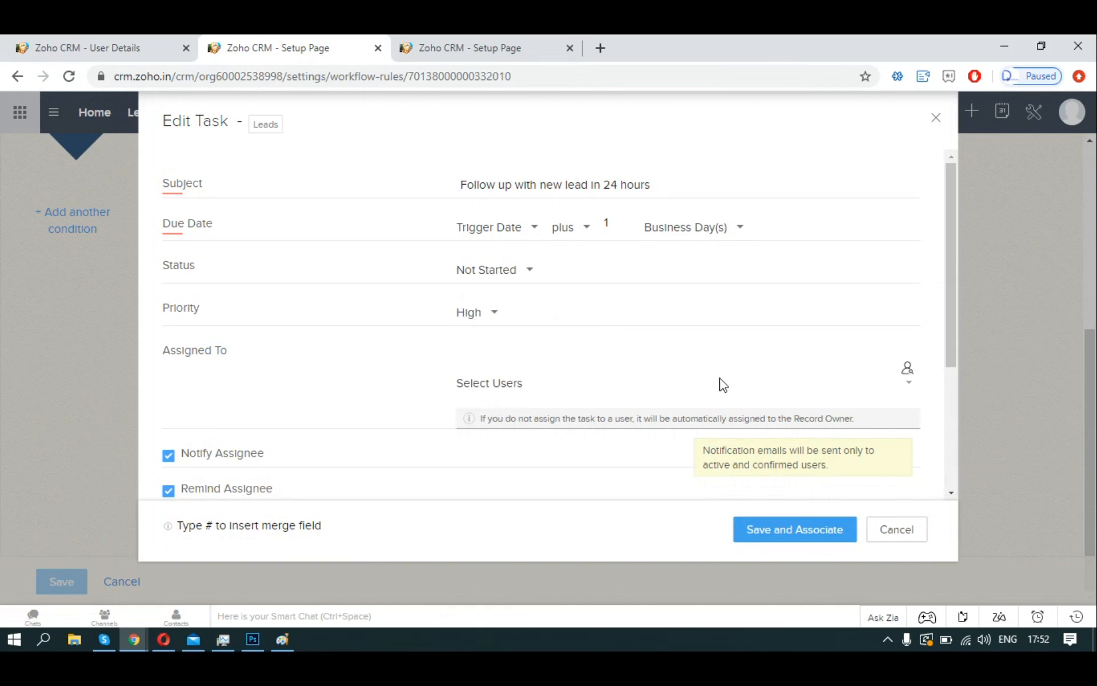
pyautogui.click(872, 529)
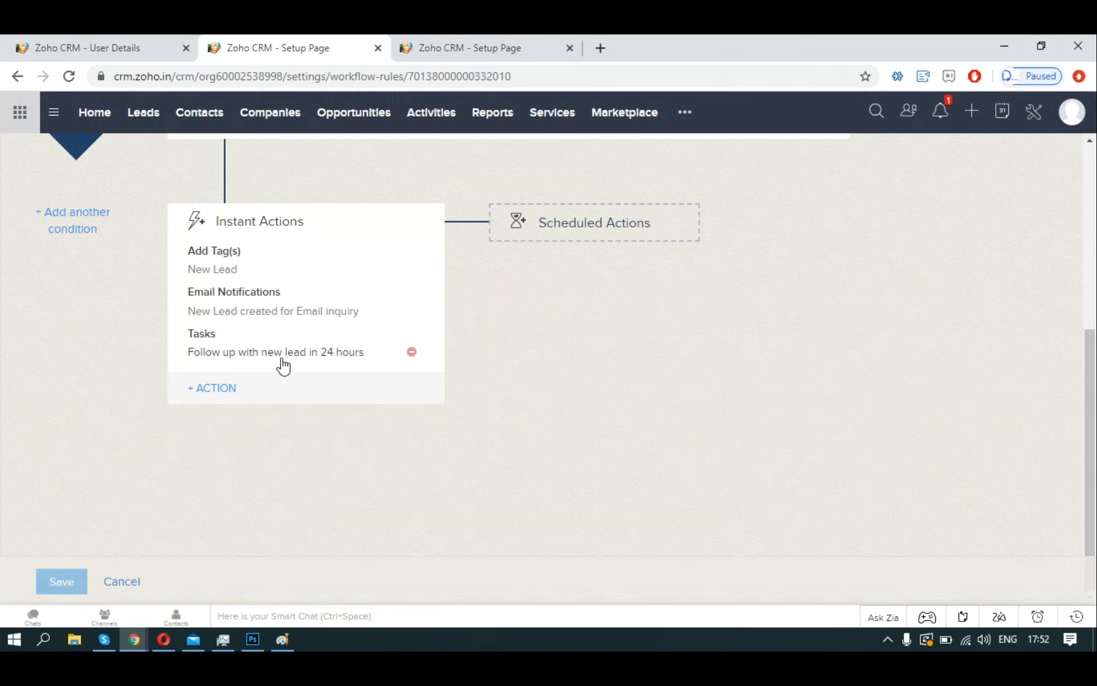
# Review the 24-hour follow-up task, keep it unchanged, and save the rule again.
pyautogui.click(245, 358)
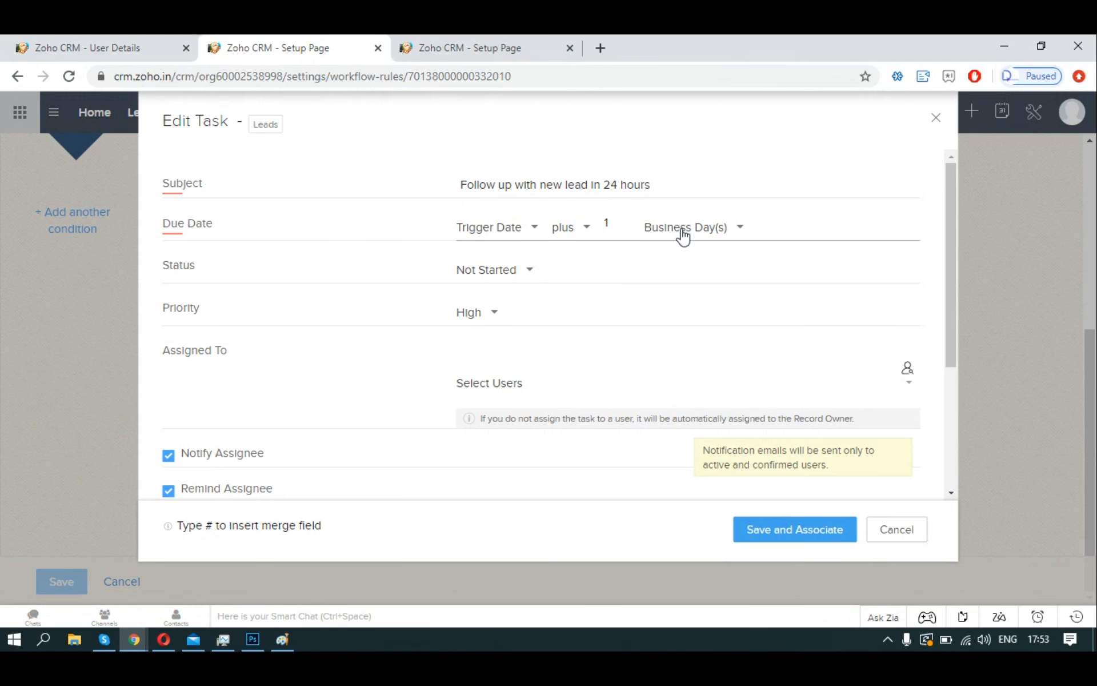
pyautogui.scroll(-3, 683, 234)
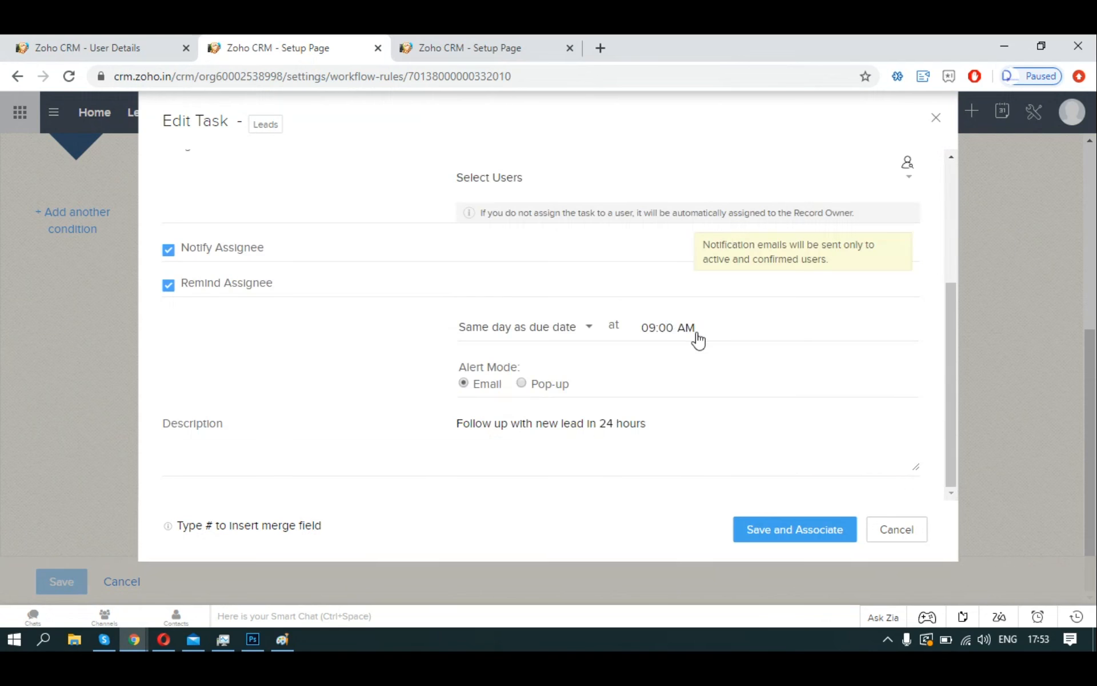
pyautogui.scroll(3, 728, 497)
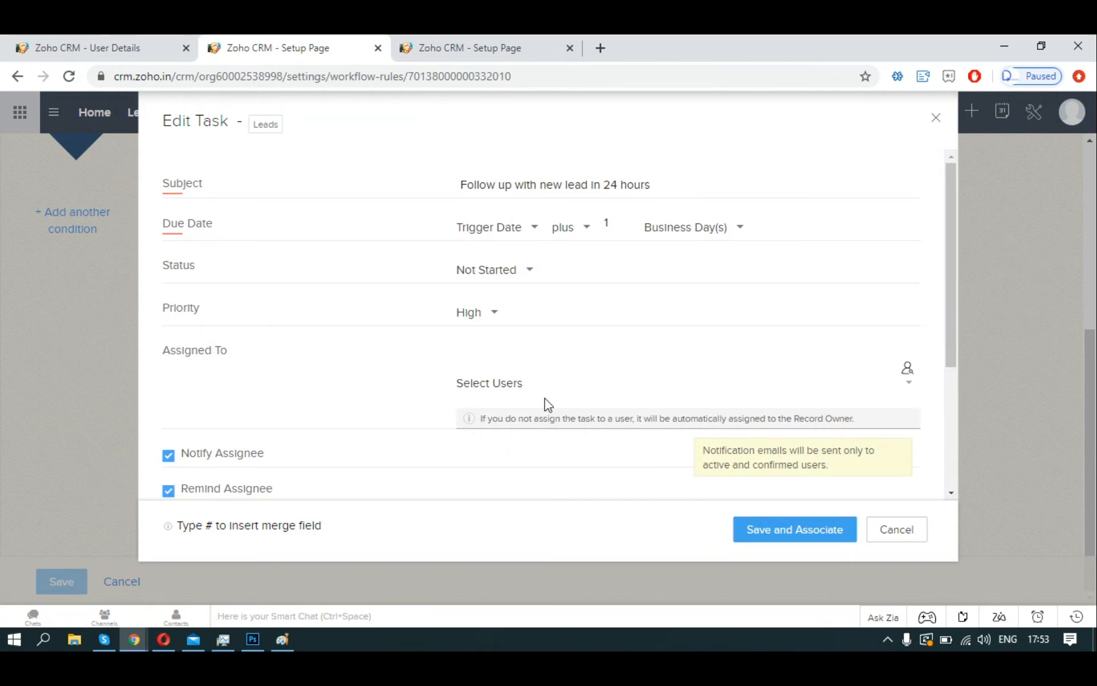
pyautogui.scroll(-3, 546, 434)
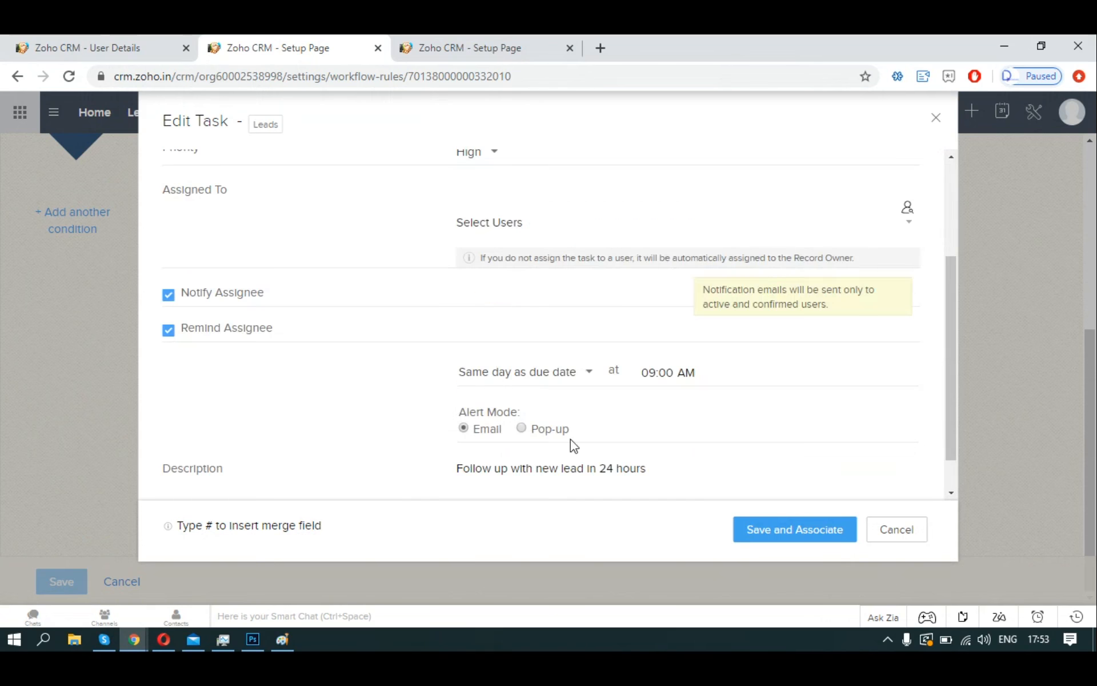
pyautogui.click(772, 530)
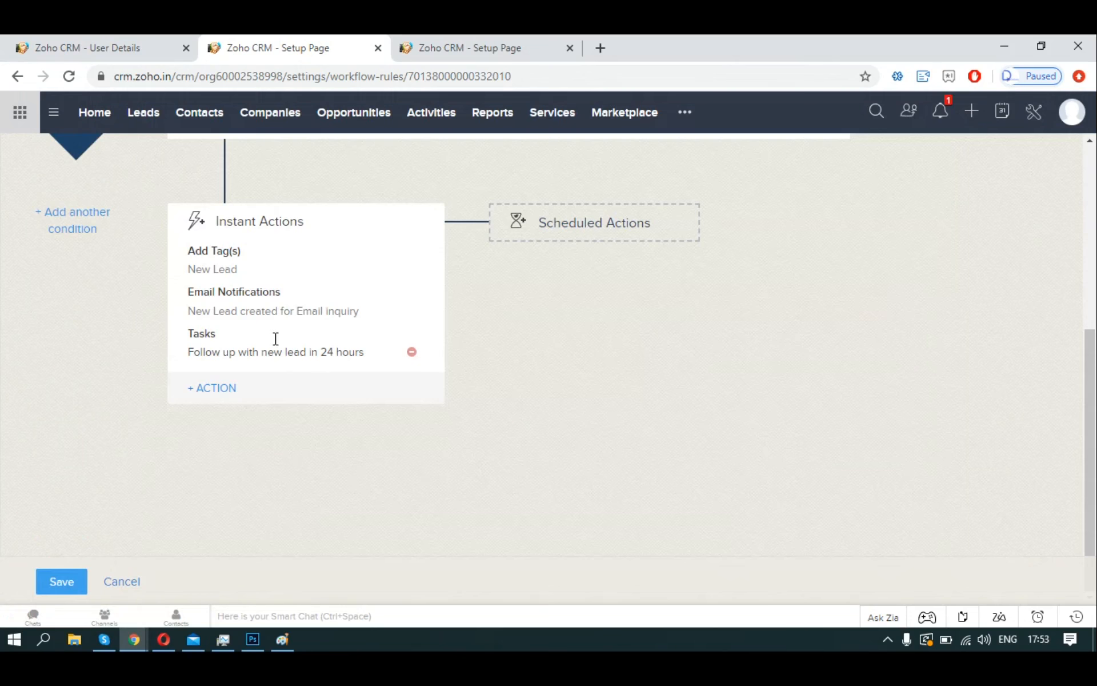
pyautogui.click(437, 353)
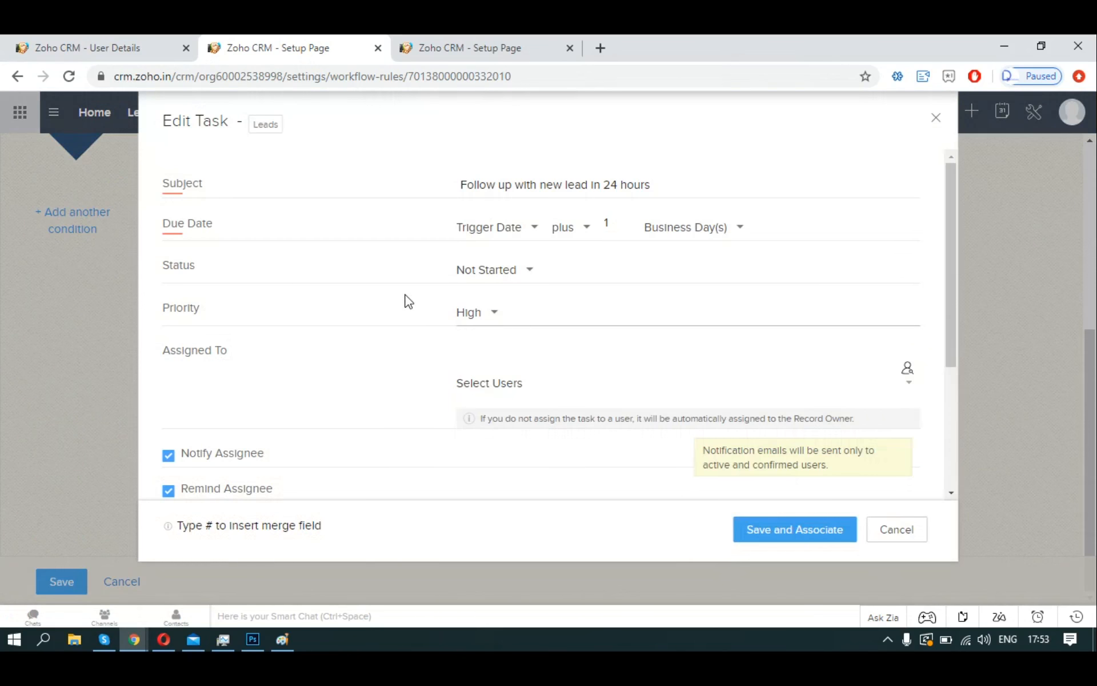
pyautogui.click(502, 270)
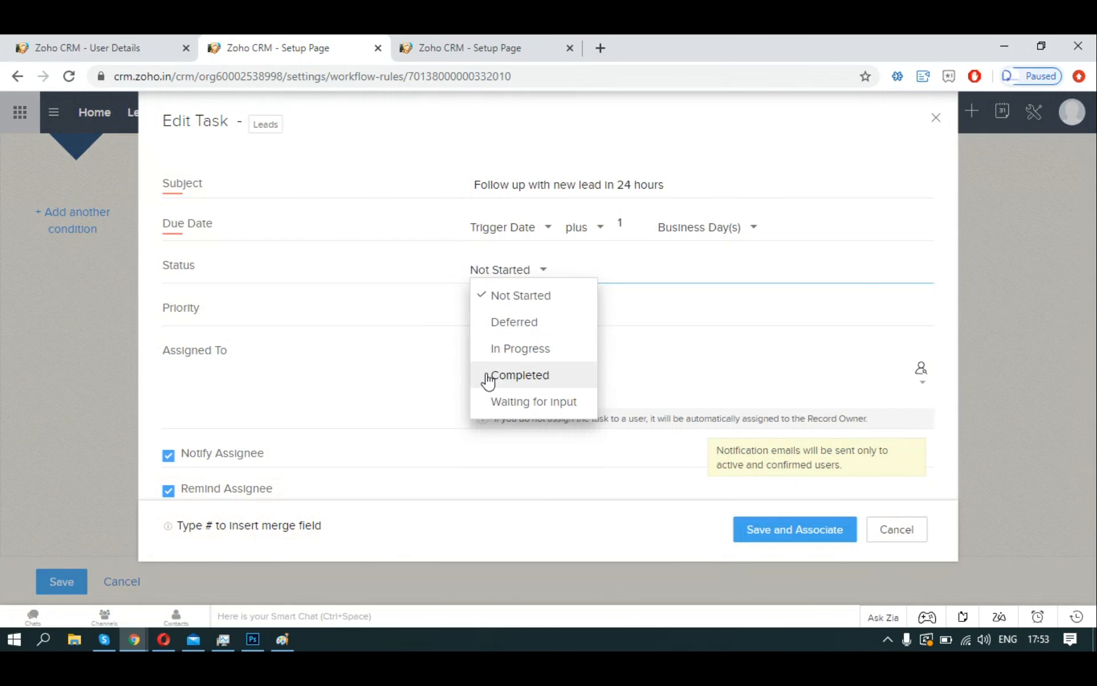
pyautogui.click(892, 531)
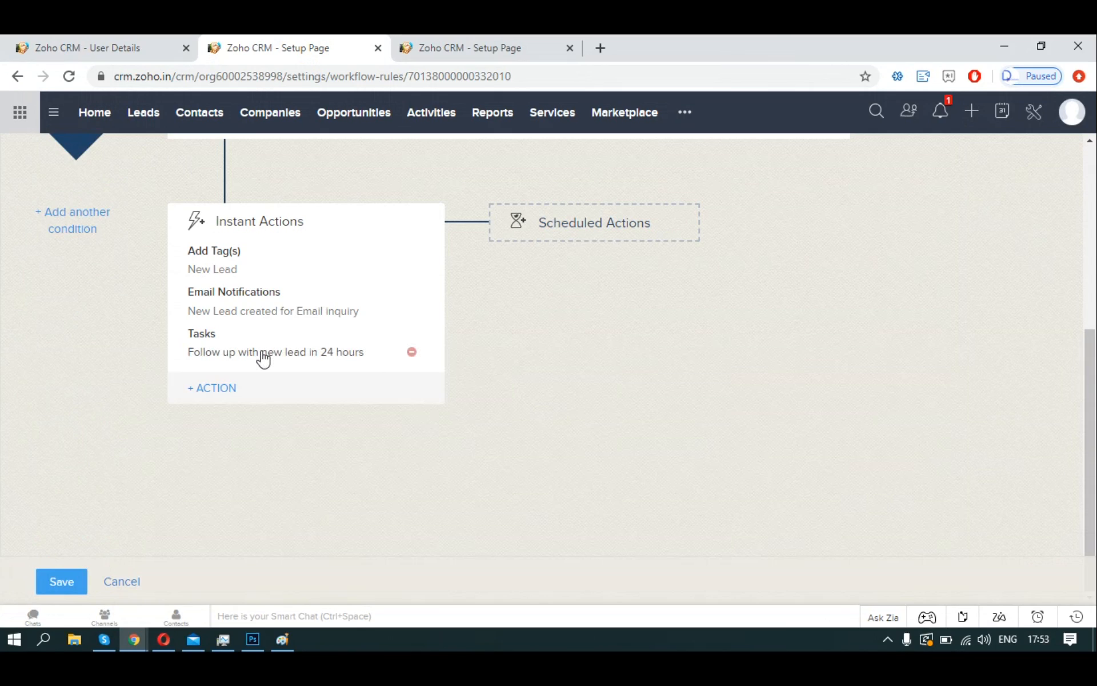
pyautogui.click(83, 581)
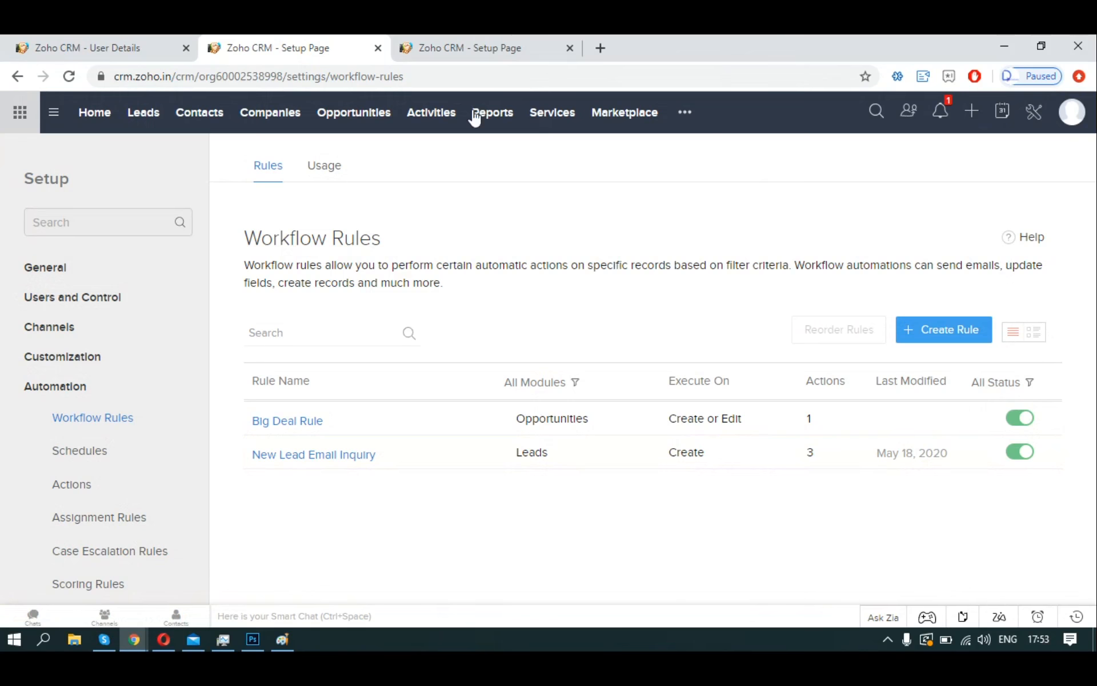
# Advance the Zoho Show deck to slide 17, Module 8 - Data Administration, and return to Zoho CRM.
pyautogui.hotkey('alt', 'Tab')
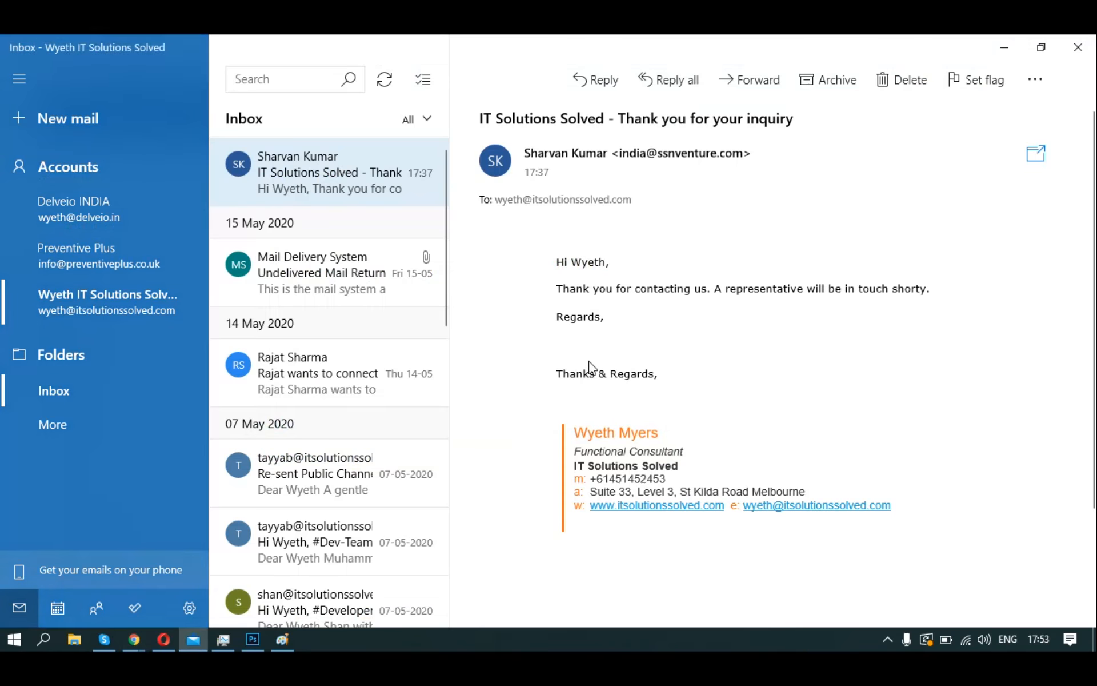
pyautogui.hotkey('alt', 'Tab')
pyautogui.hotkey('alt', 'Tab')
pyautogui.press('Tab')
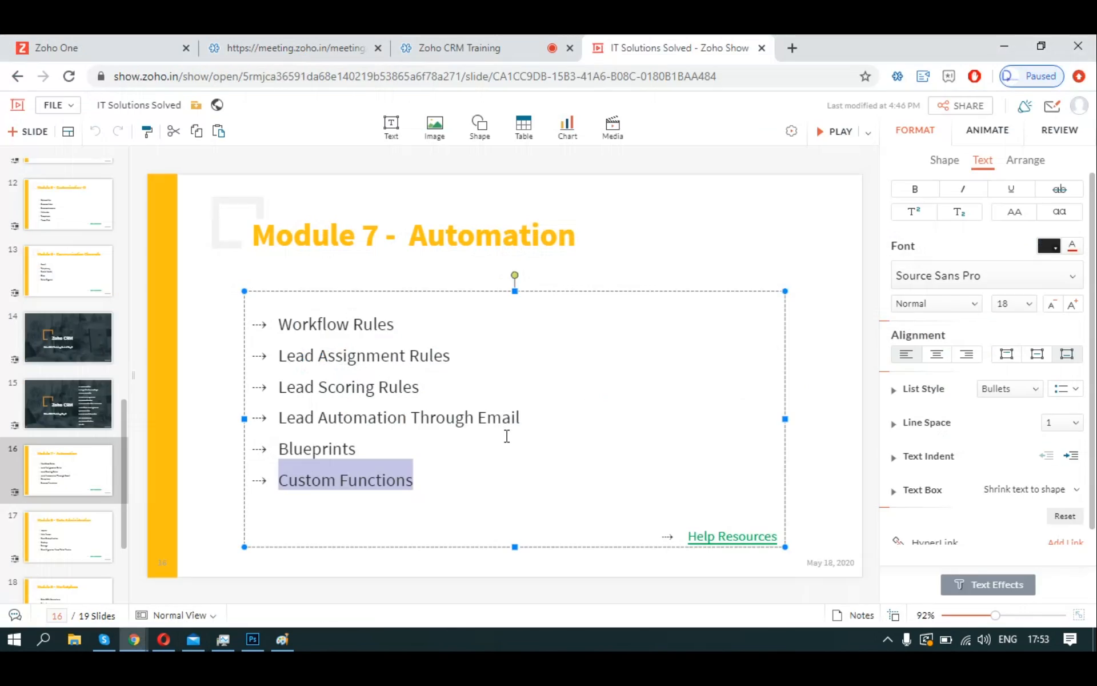
pyautogui.click(90, 543)
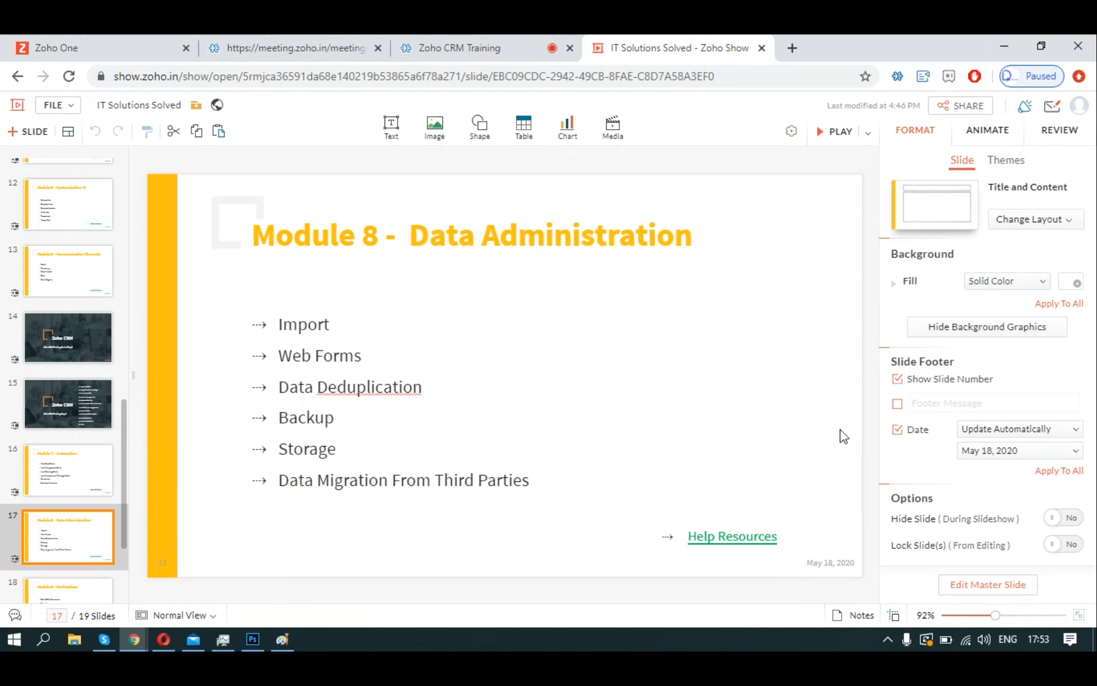
pyautogui.hotkey('alt', 'Tab')
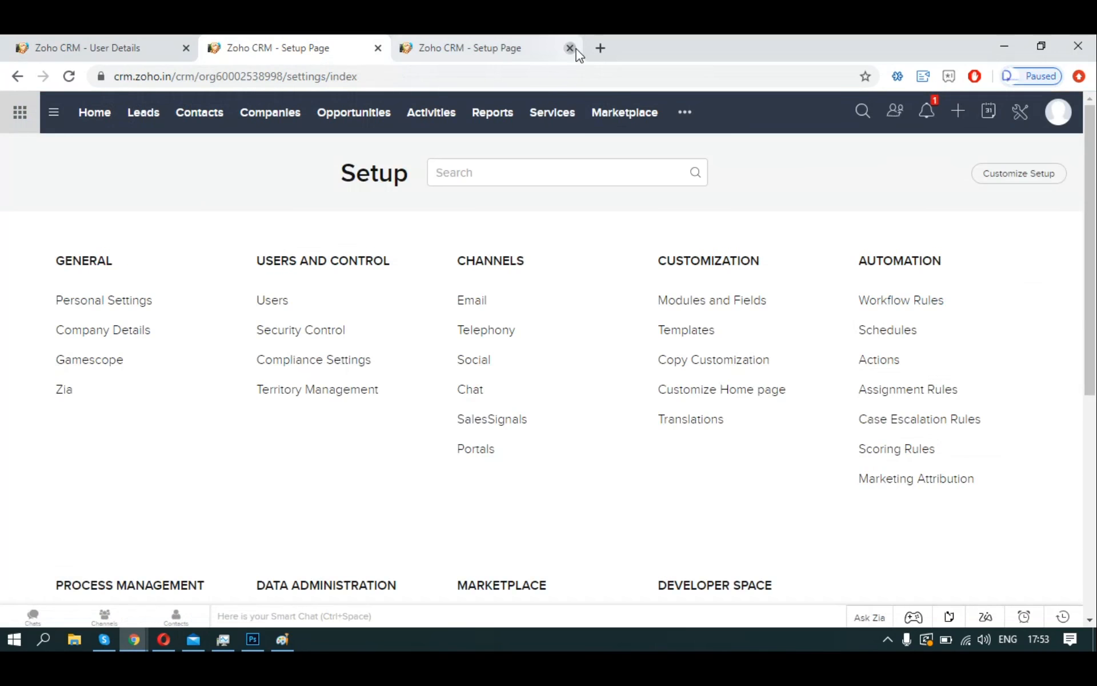
# Close the extra Setup tab and view Import History under Data Administration > Import.
pyautogui.click(570, 47)
pyautogui.scroll(-6, 826, 259)
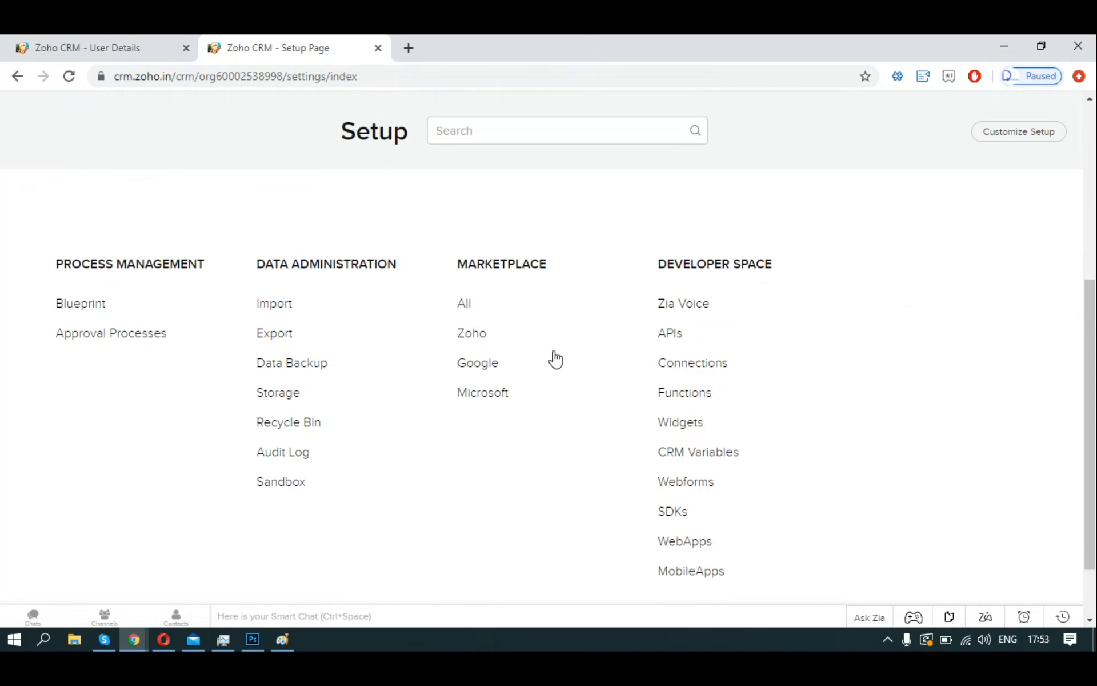
pyautogui.click(262, 306)
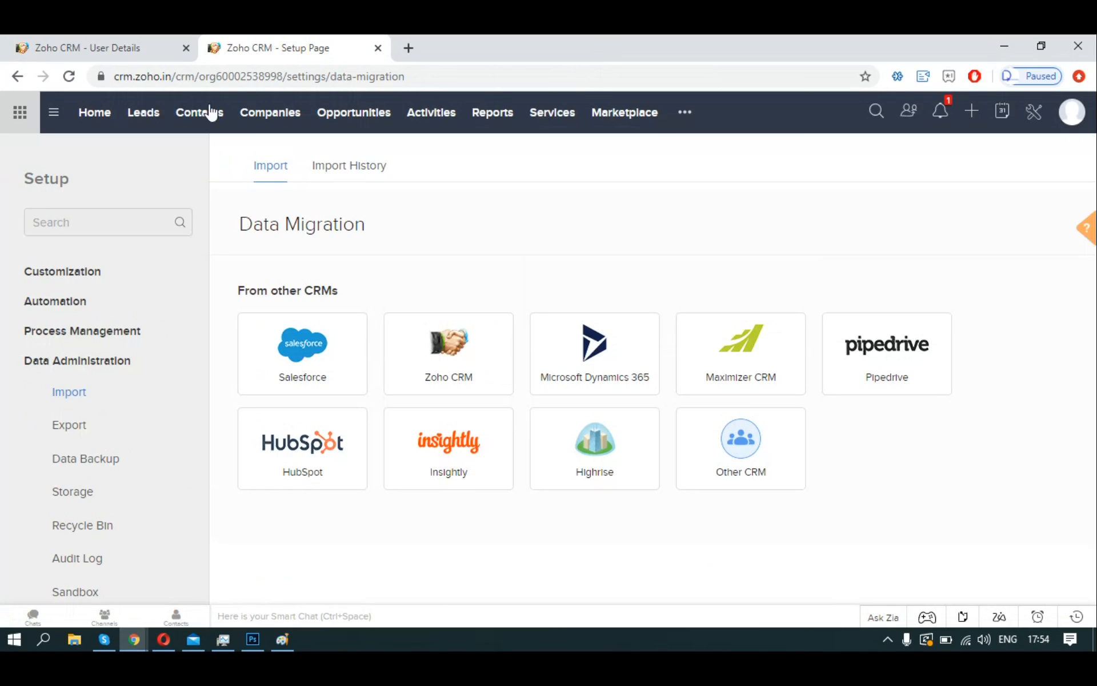
pyautogui.click(29, 80)
pyautogui.scroll(-5, 320, 335)
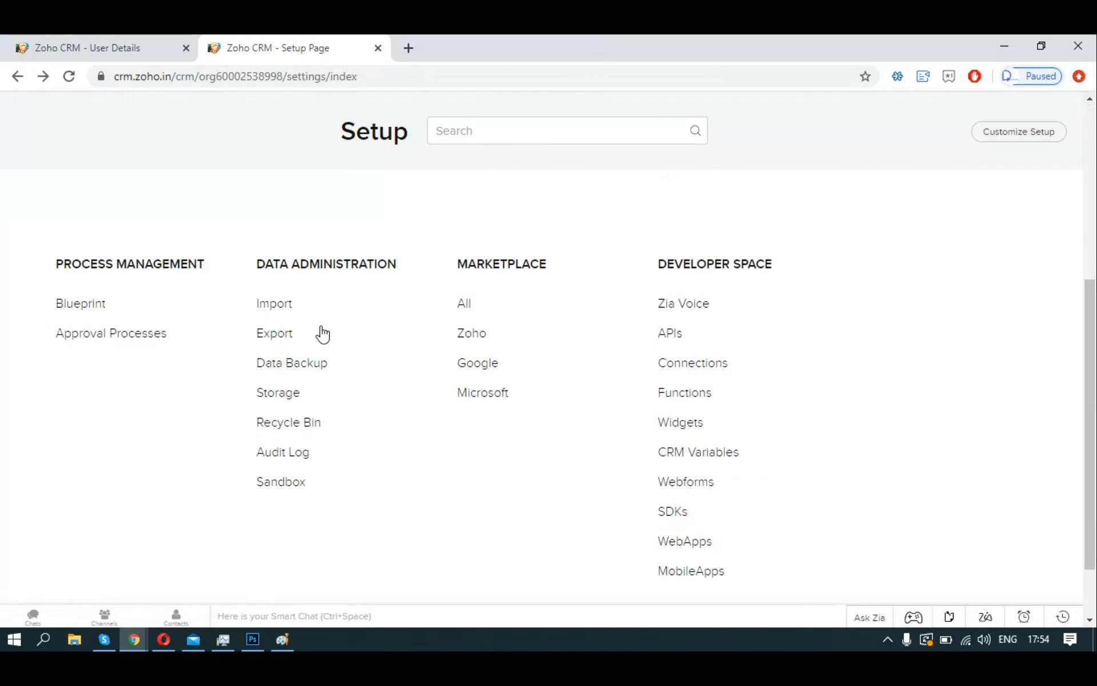
pyautogui.click(272, 305)
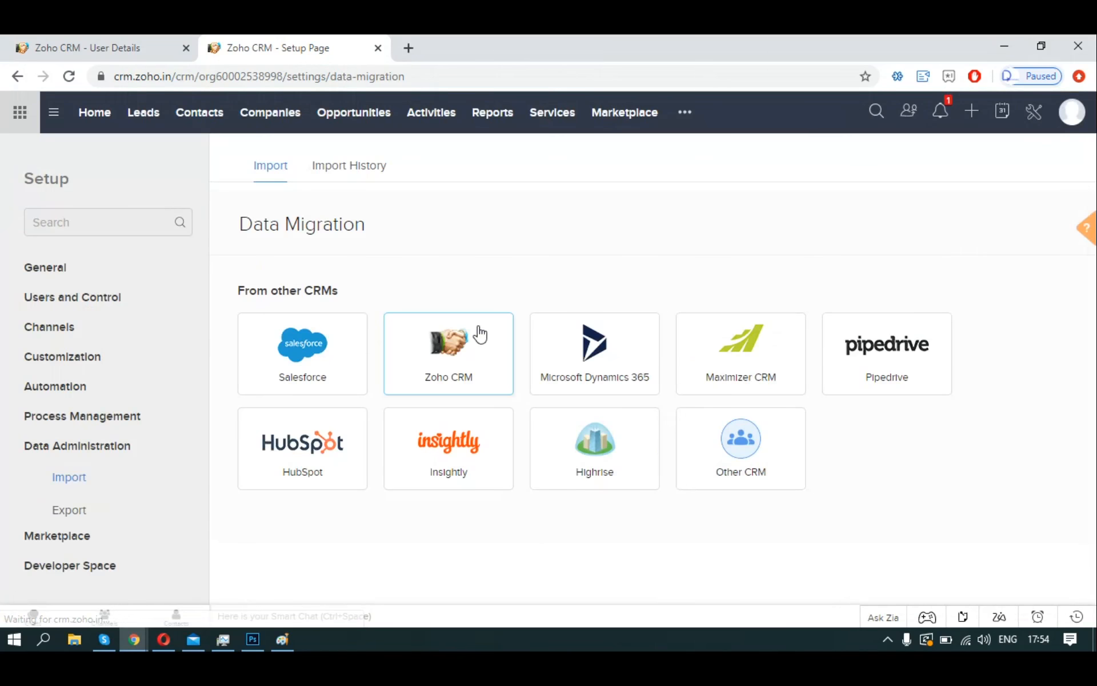
pyautogui.click(346, 166)
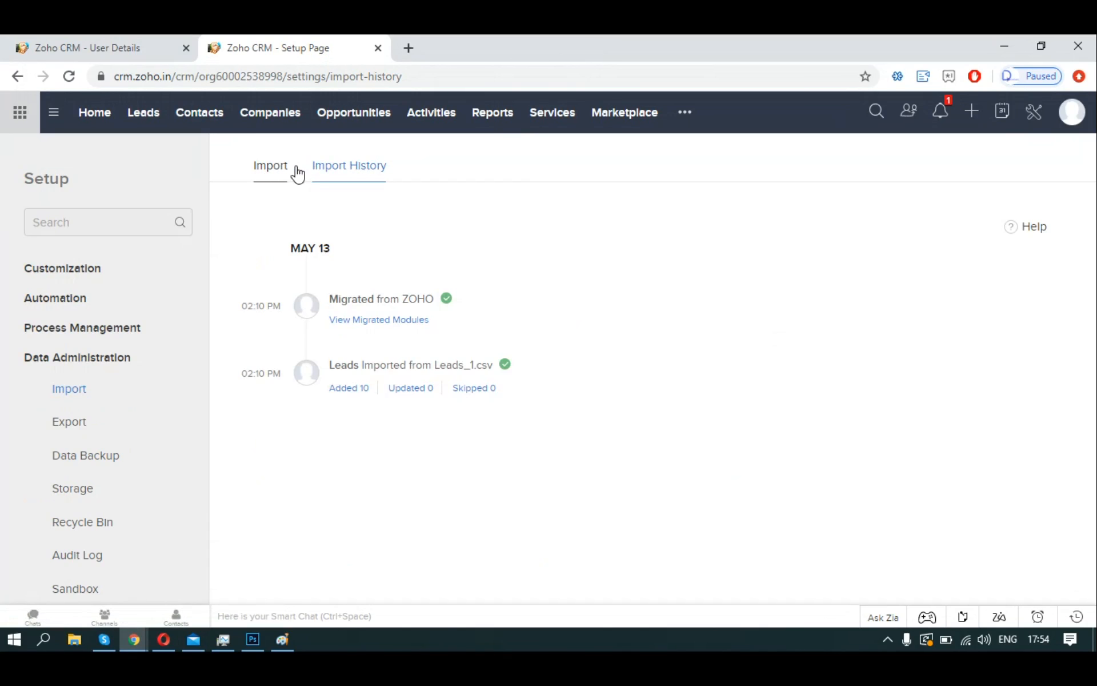
# Switch between Import and Import History, ending on the Data Migration list of source CRMs.
pyautogui.click(277, 173)
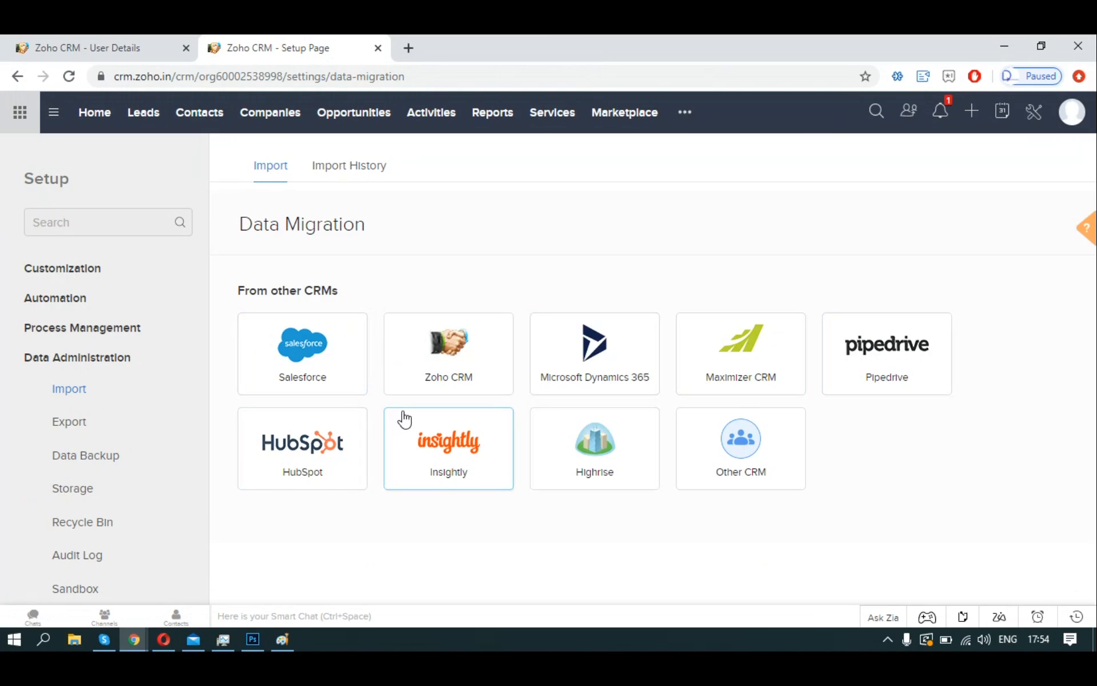
pyautogui.click(351, 178)
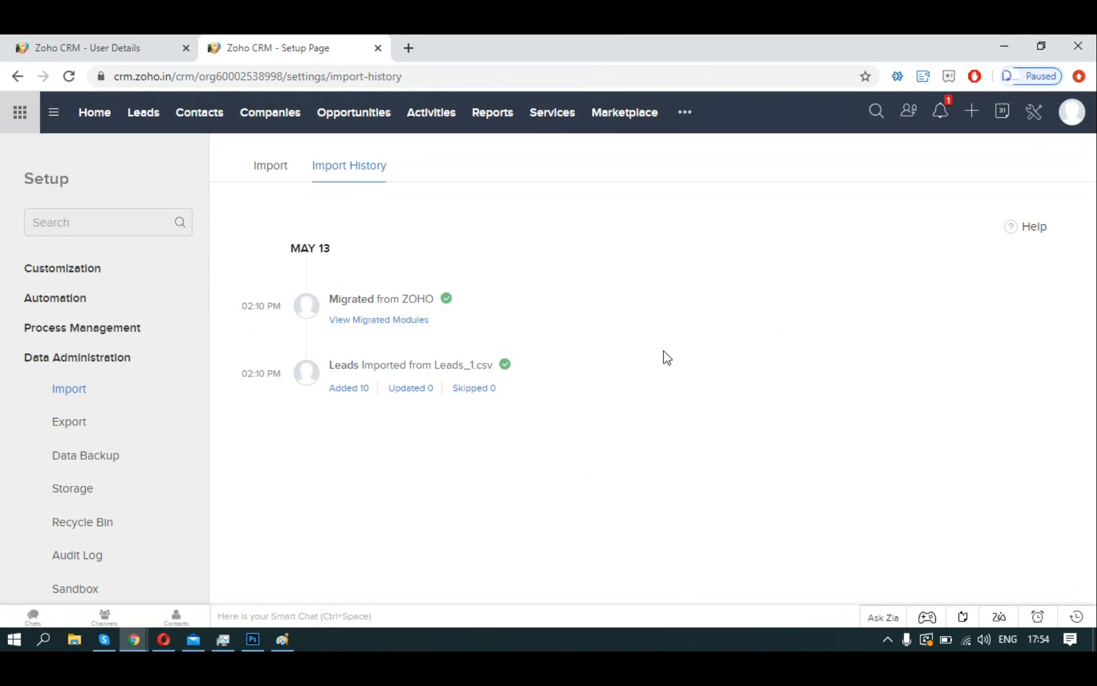
pyautogui.click(277, 171)
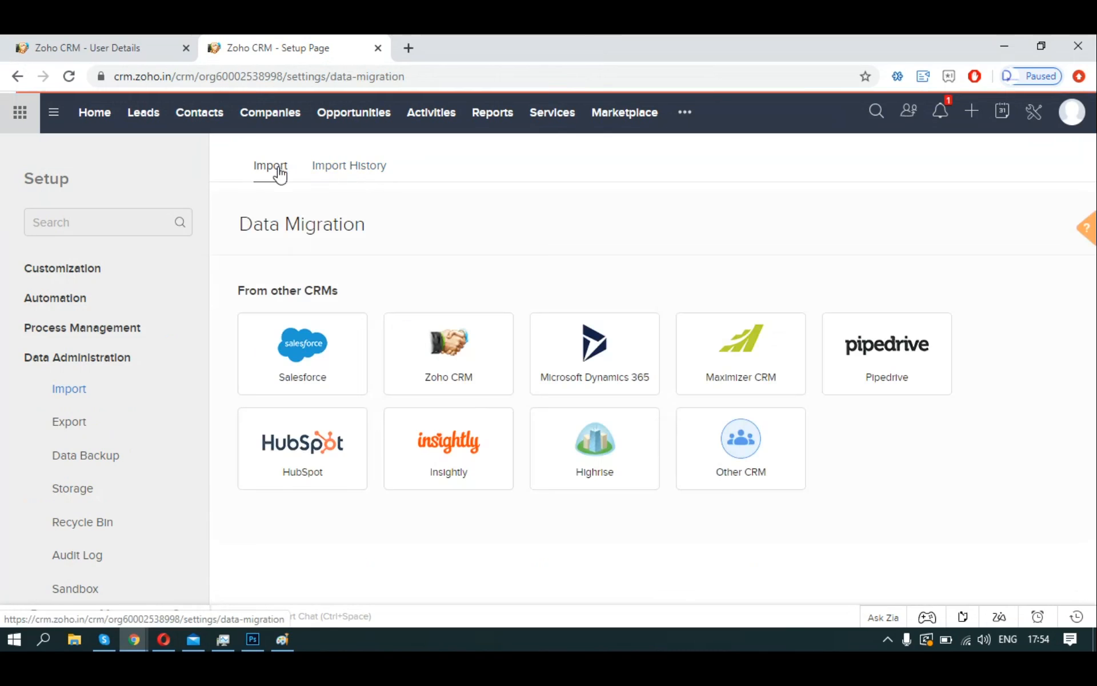
# Pick Zoho CRM as the migration source, then bring the Personal Settings tab forward.
pyautogui.click(475, 370)
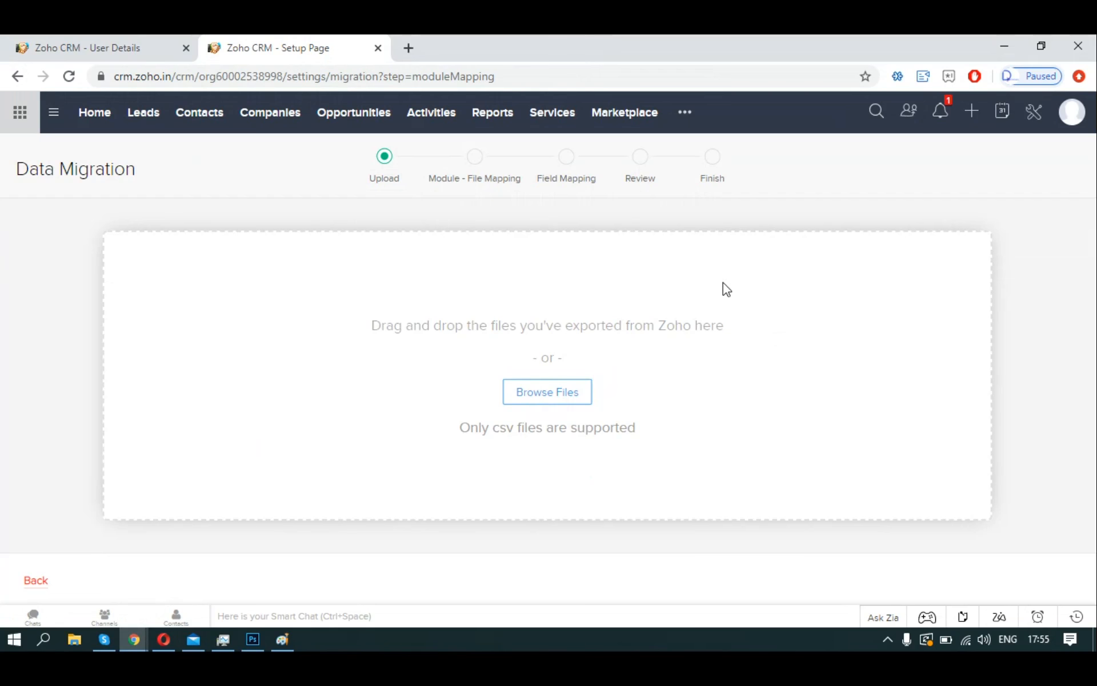
pyautogui.click(137, 41)
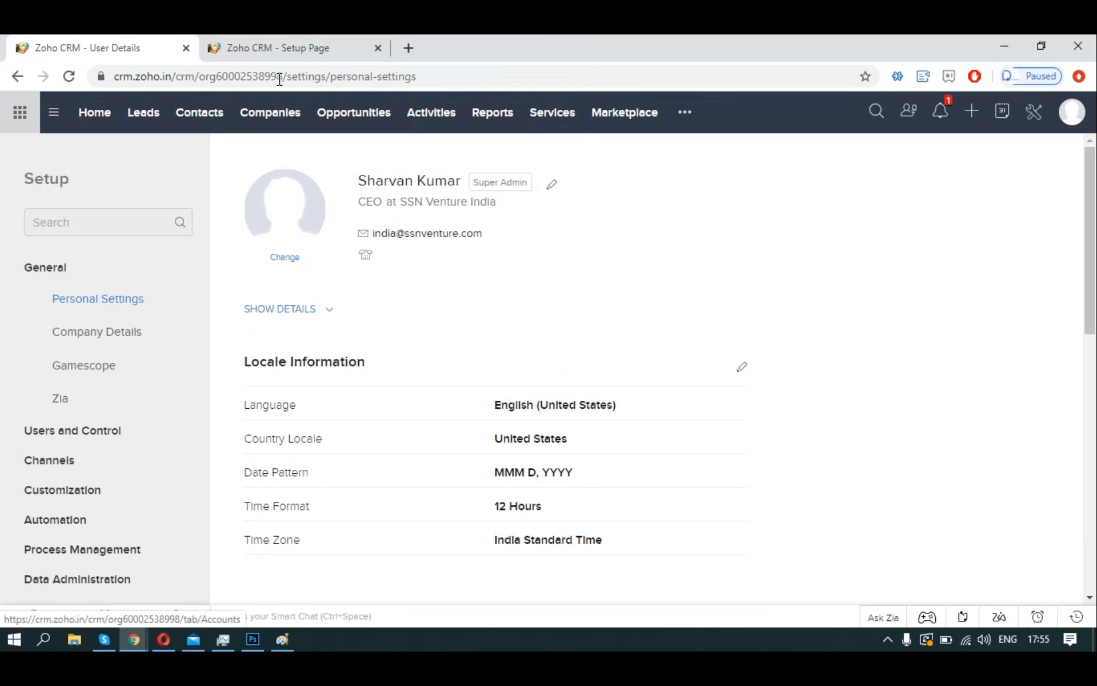
# Return to the Zoho CRM Setup tab showing the Data Migration upload step.
pyautogui.click(287, 50)
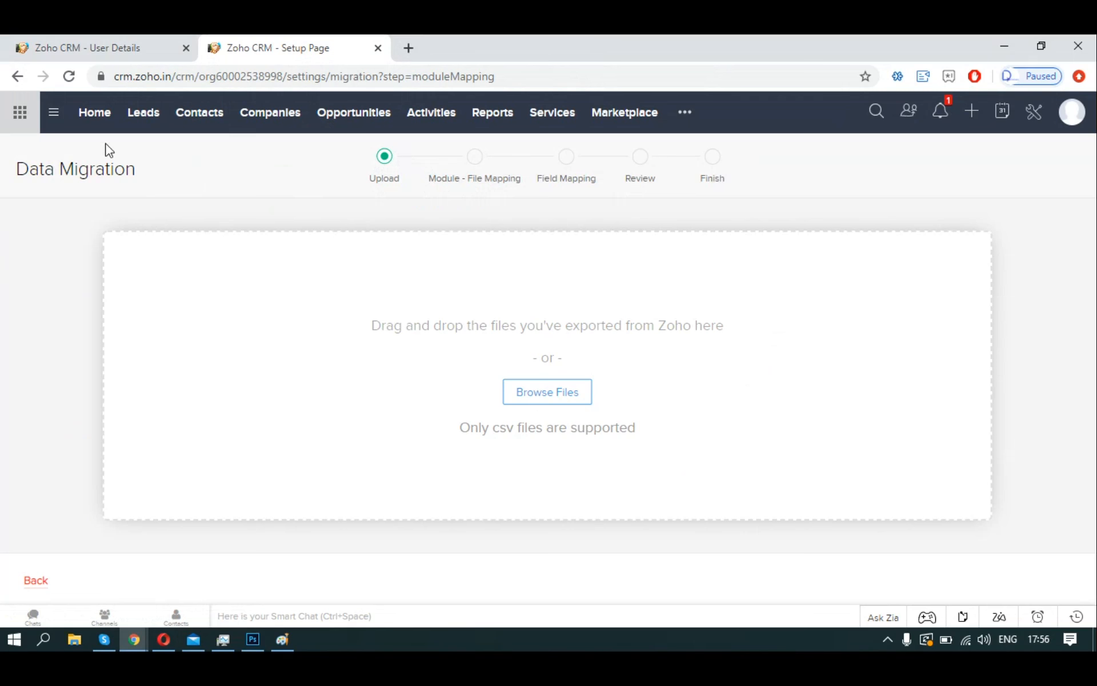
# Go to the Leads module from the top navigation bar.
pyautogui.click(135, 120)
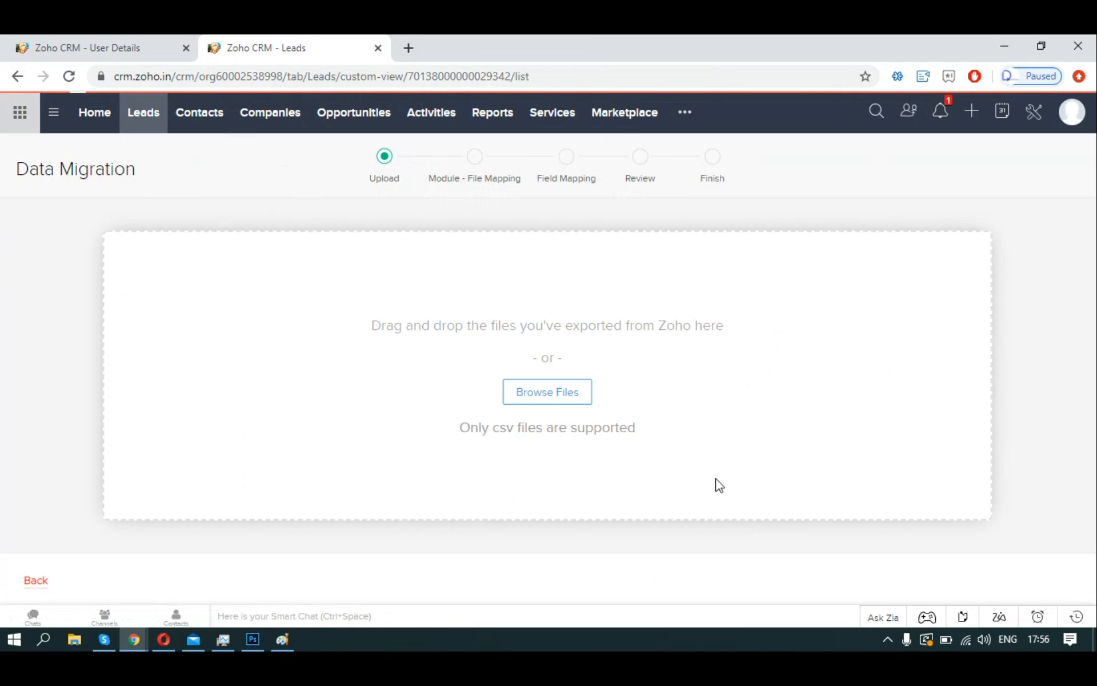
# Open Setup and choose Export under Data Administration to reach the CSV Export Data page.
pyautogui.scroll(-3, 539, 375)
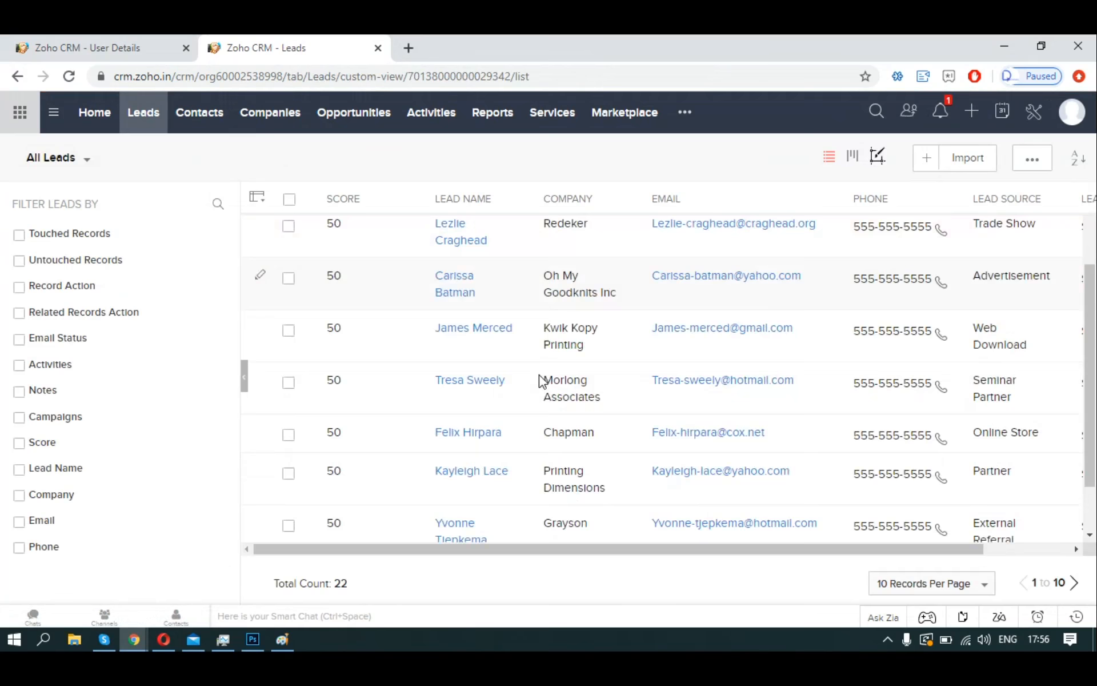
pyautogui.scroll(3, 568, 495)
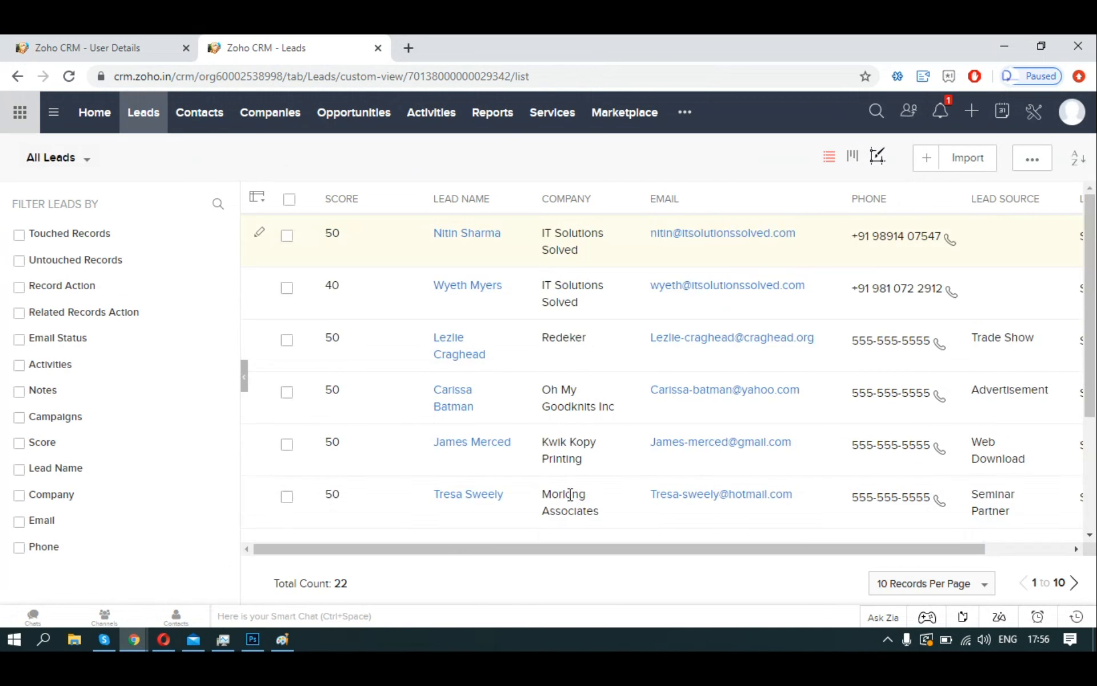
pyautogui.click(1023, 122)
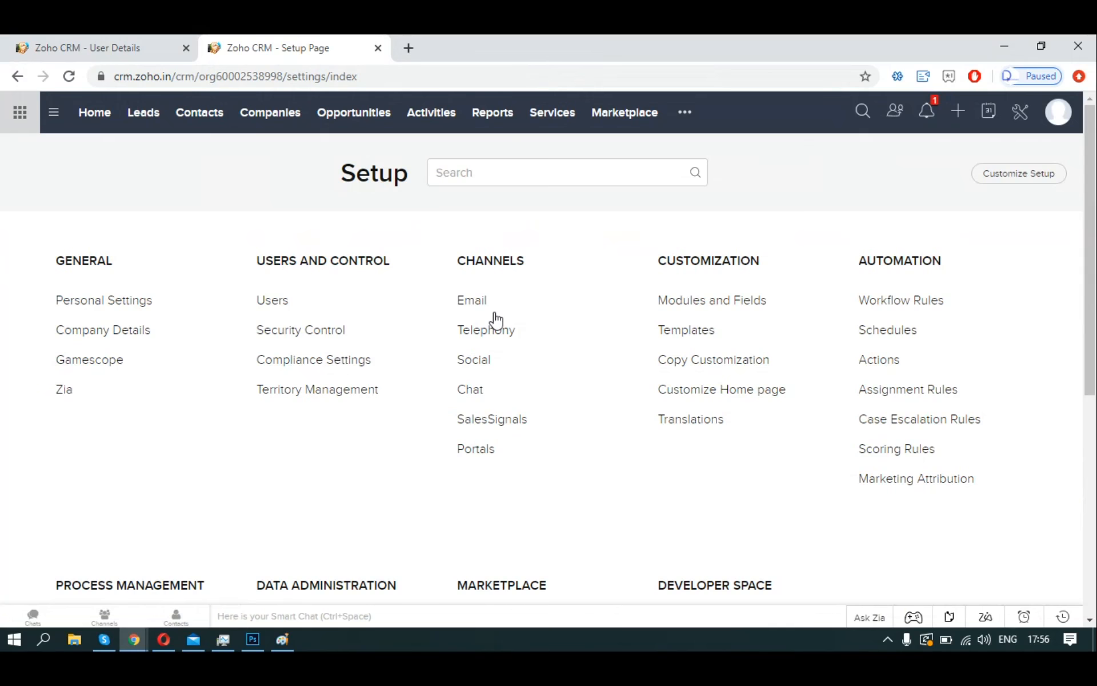
pyautogui.scroll(-5, 334, 509)
pyautogui.click(280, 334)
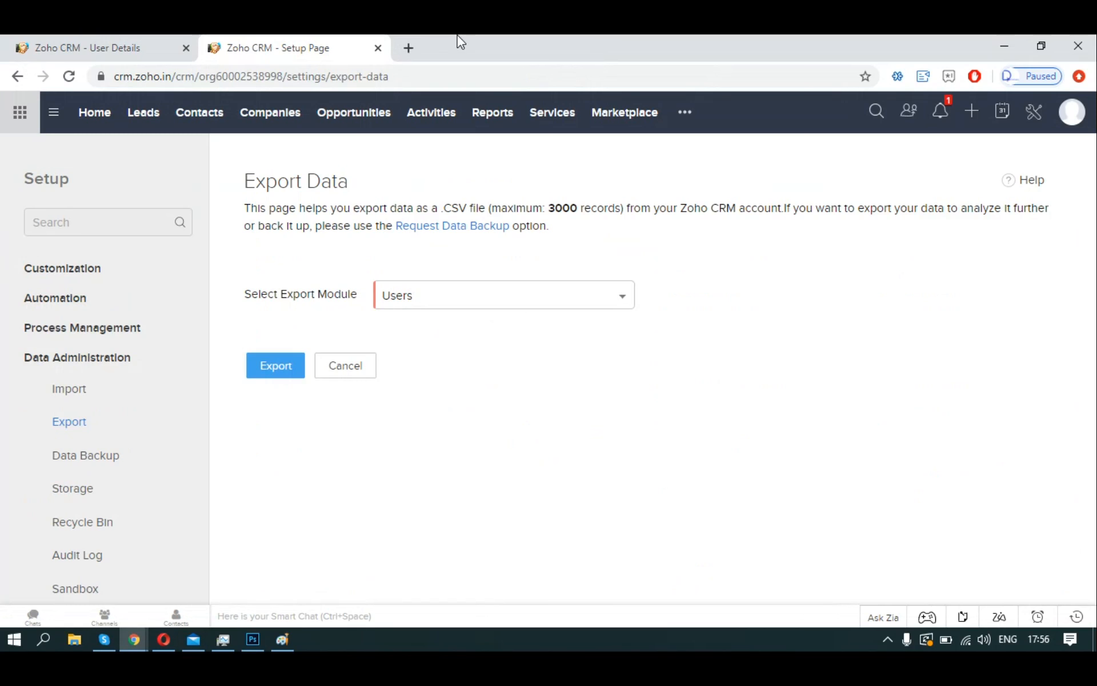
# Export the Leads module to Lead_1589804822914.csv and open the downloaded file in Excel.
pyautogui.click(446, 313)
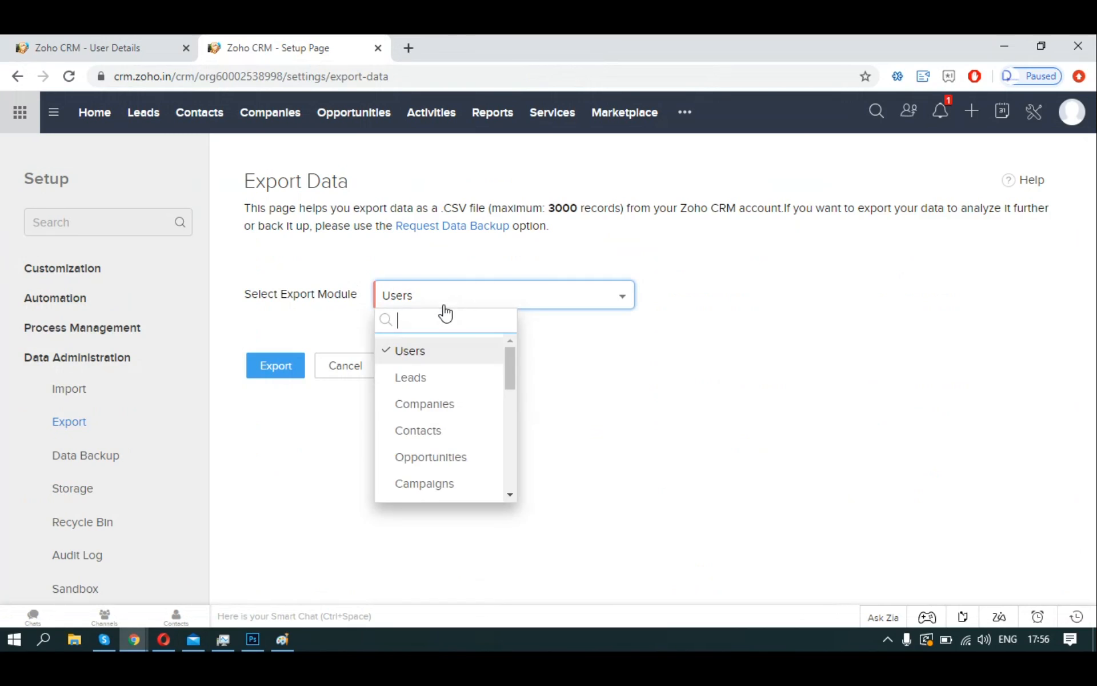
pyautogui.click(409, 375)
pyautogui.click(276, 367)
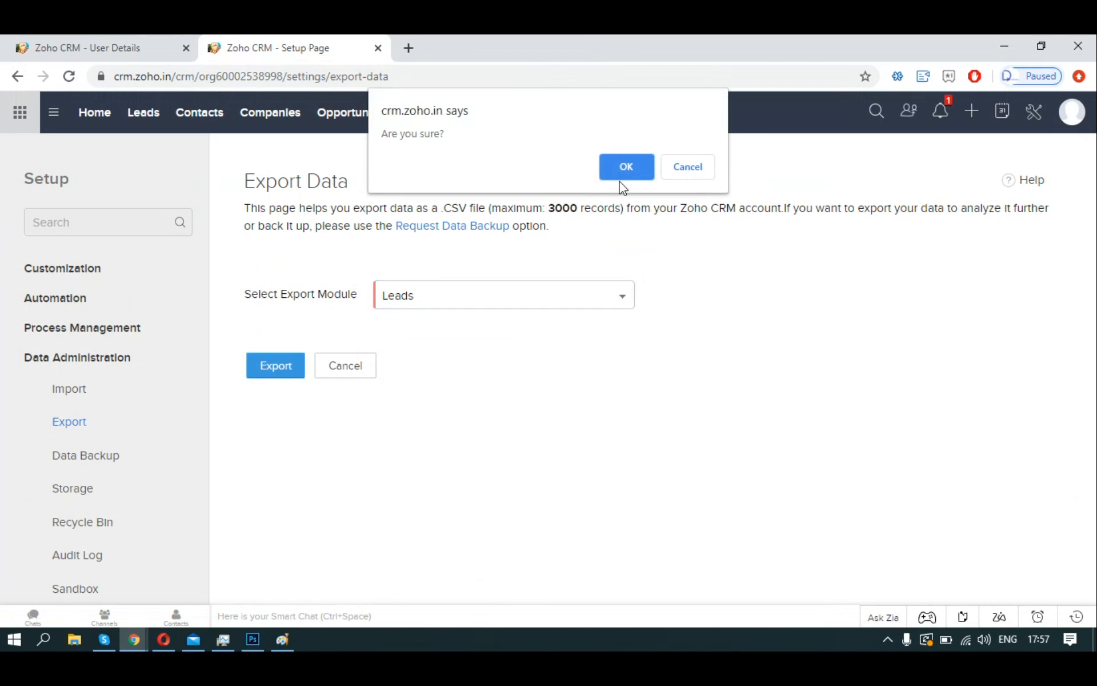
pyautogui.click(621, 181)
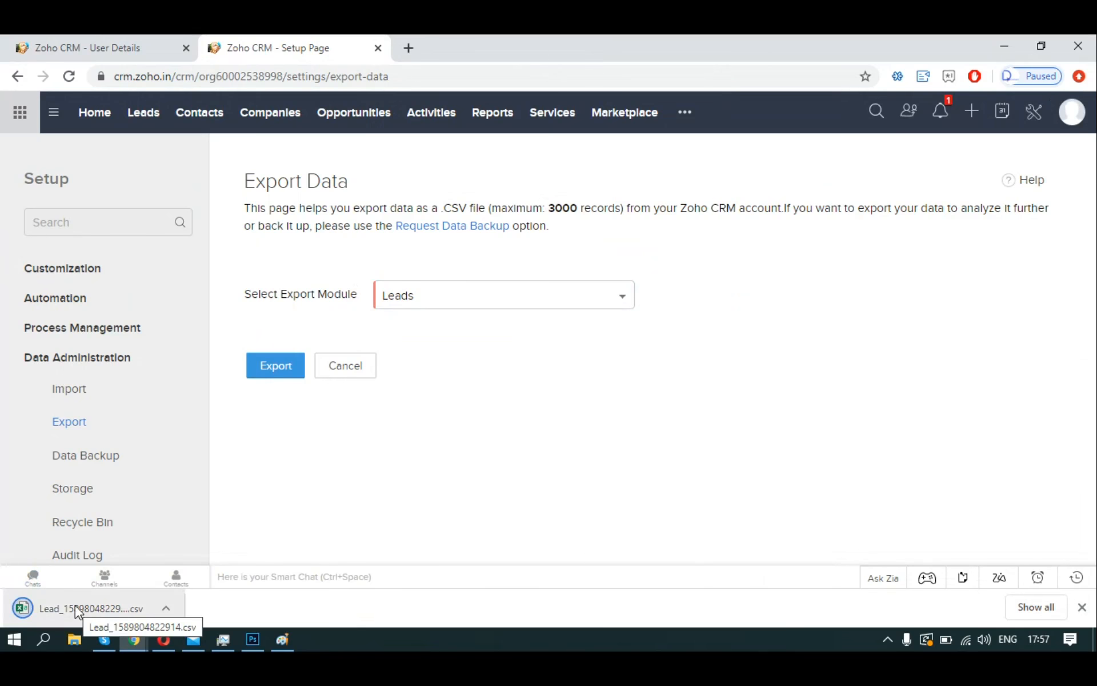
pyautogui.click(74, 605)
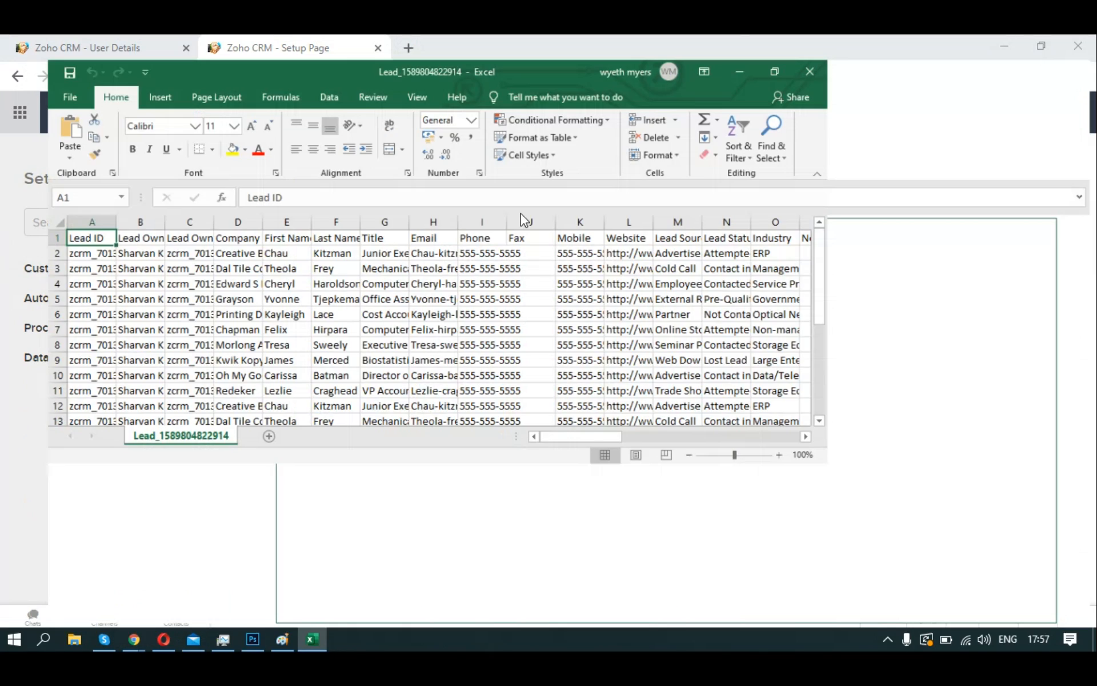
# Maximize Excel, browse across the exported lead columns, then close the spreadsheet.
pyautogui.click(494, 364)
pyautogui.press('Right')
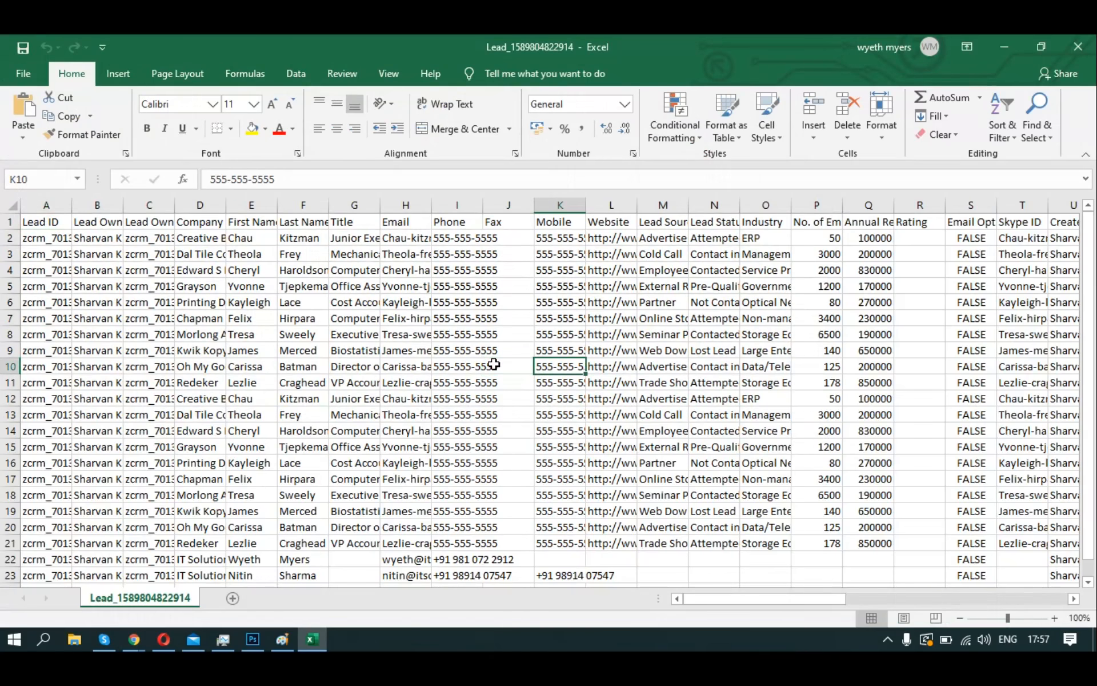
pyautogui.press('Right')
pyautogui.press('Right')
pyautogui.press('Right')
pyautogui.press('Right')
pyautogui.press('Right')
pyautogui.press('Right')
pyautogui.press('Right')
pyautogui.press('Right')
pyautogui.press('Right')
pyautogui.press('Right')
pyautogui.press('Right')
pyautogui.press('Right')
pyautogui.press('Right')
pyautogui.press('Right')
pyautogui.press('Right')
pyautogui.press('Right')
pyautogui.press('Right')
pyautogui.press('Right')
pyautogui.press('Right')
pyautogui.press('Right')
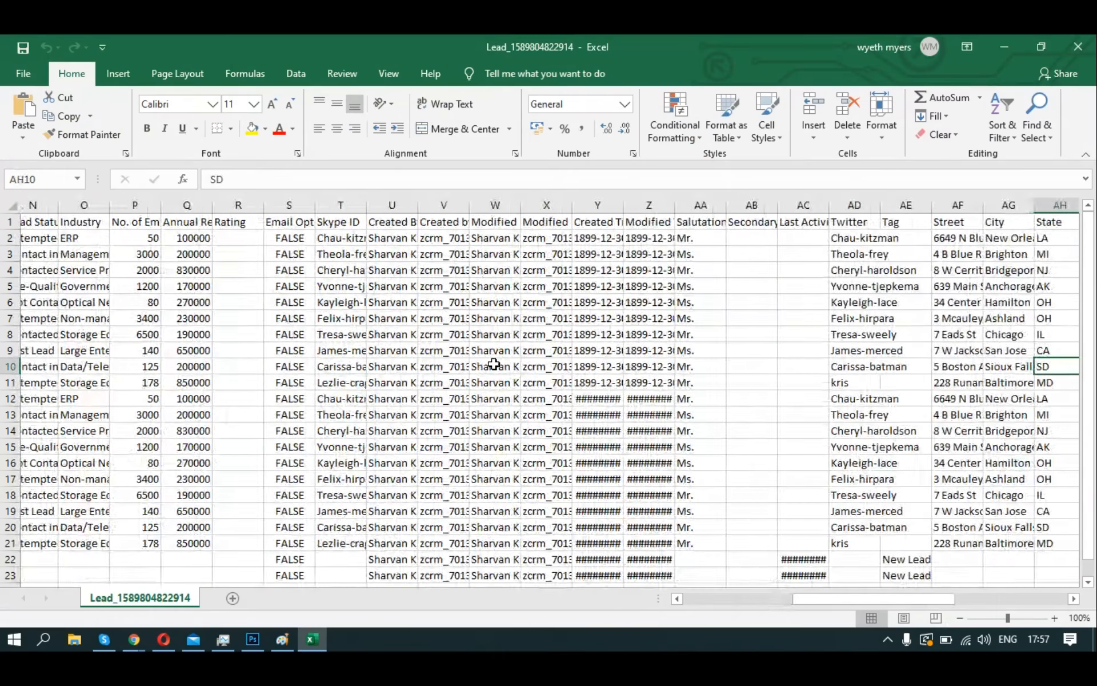
pyautogui.press('Right')
pyautogui.press('Right')
pyautogui.press('Right')
pyautogui.press('Right')
pyautogui.press('Right')
pyautogui.press('Right')
pyautogui.press('Right')
pyautogui.press('Right')
pyautogui.press('Right')
pyautogui.press('Right')
pyautogui.press('Right')
pyautogui.press('Right')
pyautogui.press('Right')
pyautogui.press('Right')
pyautogui.press('Right')
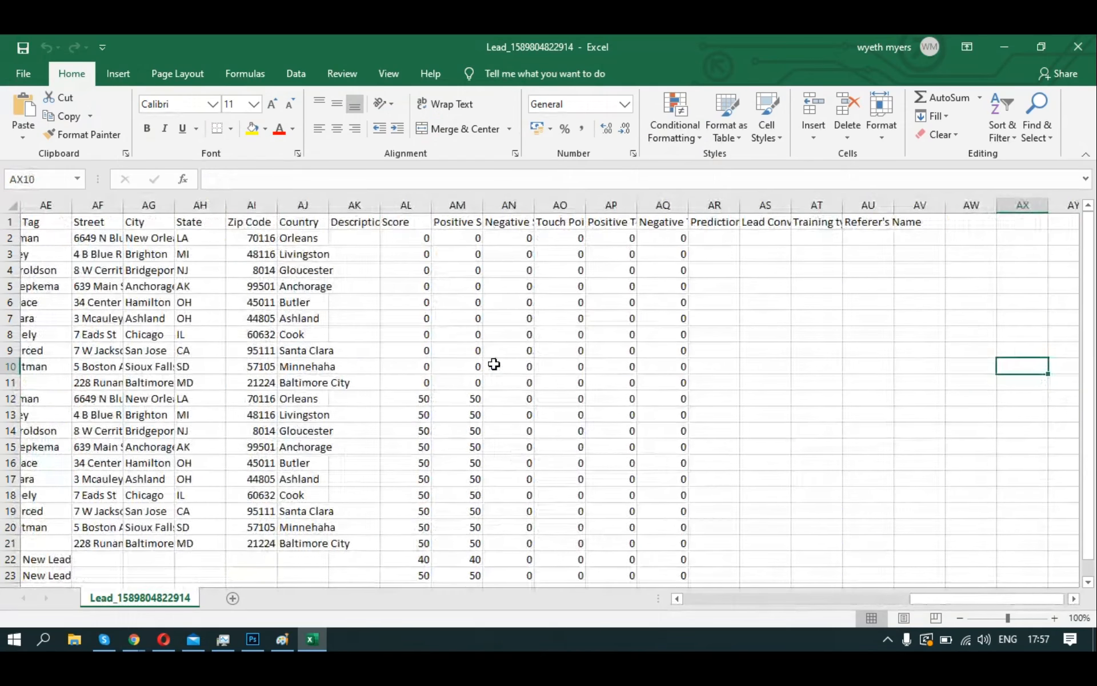
pyautogui.click(1078, 46)
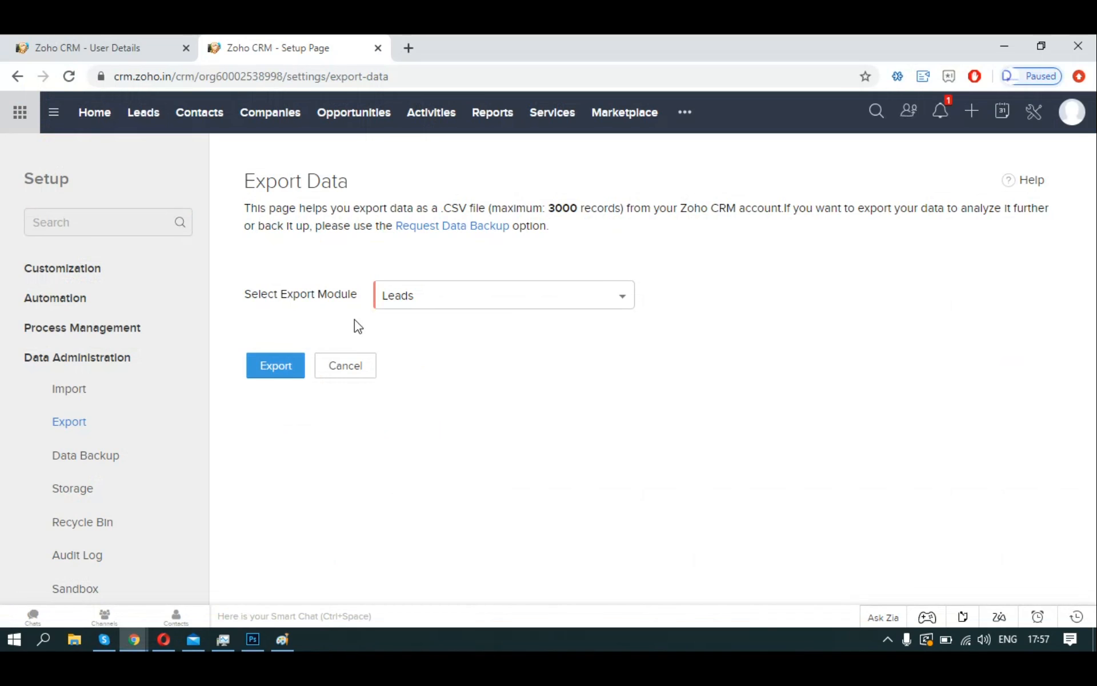
# Open the Data Backup page and highlight the note about two free monthly backups.
pyautogui.click(463, 226)
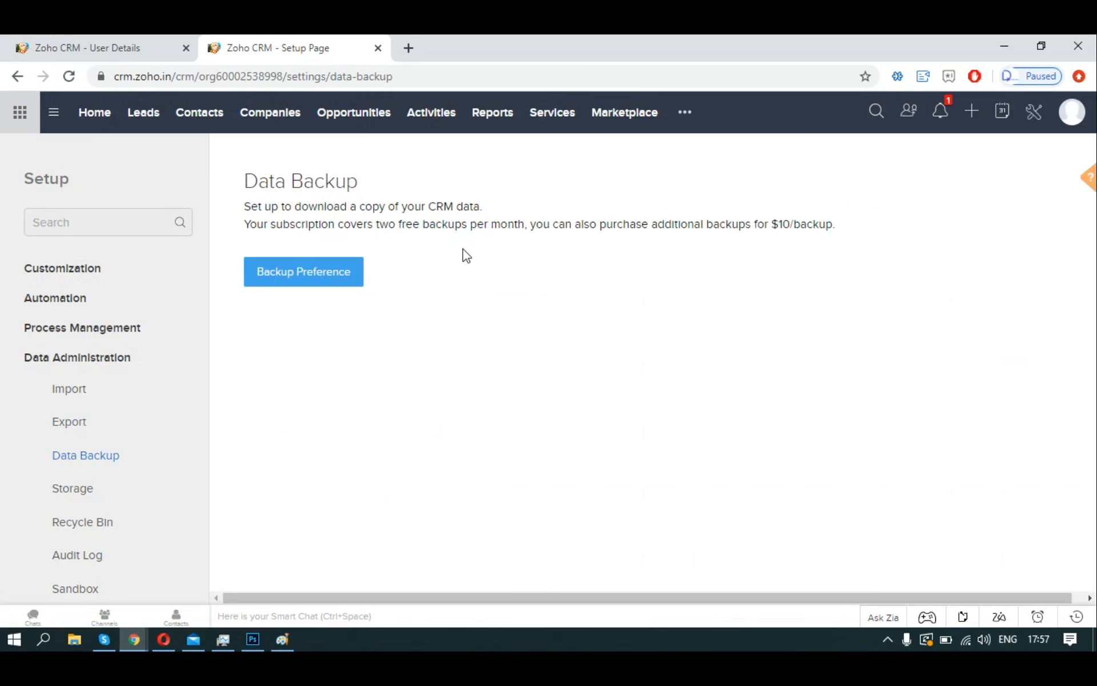
pyautogui.moveTo(249, 227); pyautogui.dragTo(255, 226)
pyautogui.click(255, 226)
pyautogui.moveTo(246, 224); pyautogui.dragTo(823, 221)
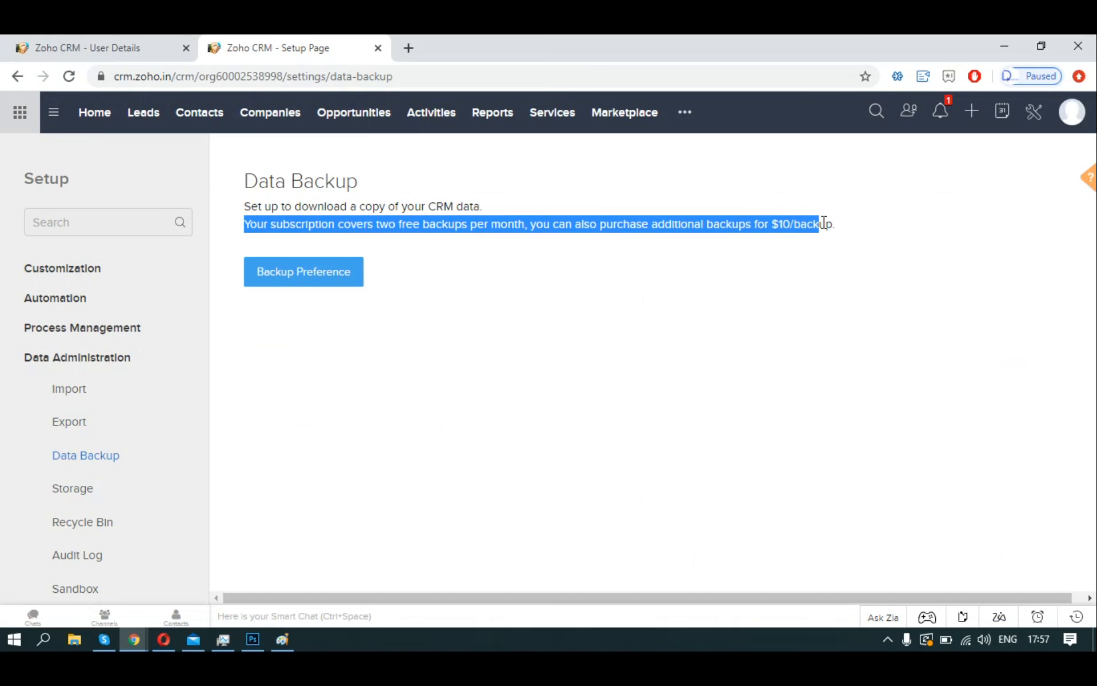
# Set the backup preference to Download immediately and show the additional modules list.
pyautogui.click(799, 283)
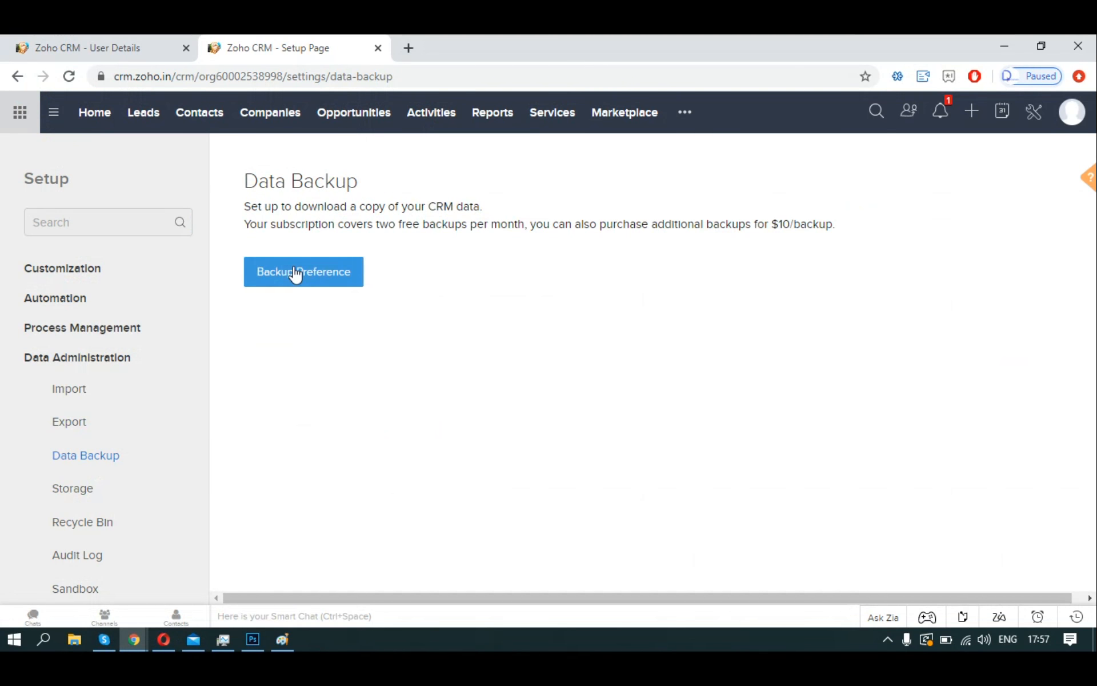
pyautogui.click(297, 274)
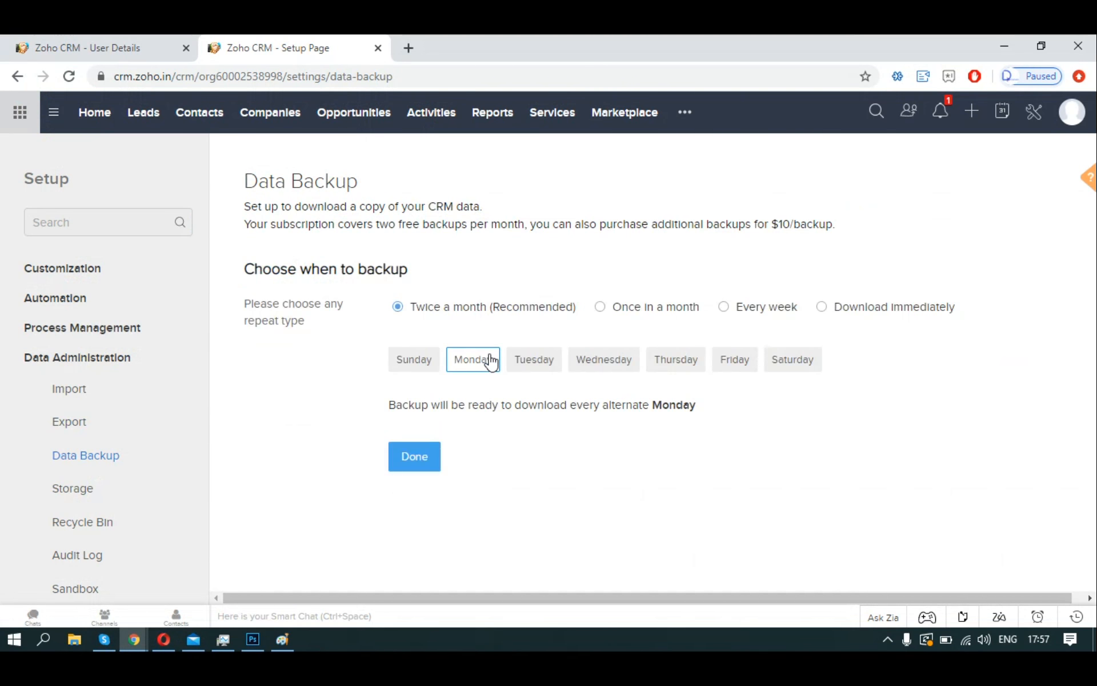
pyautogui.click(899, 318)
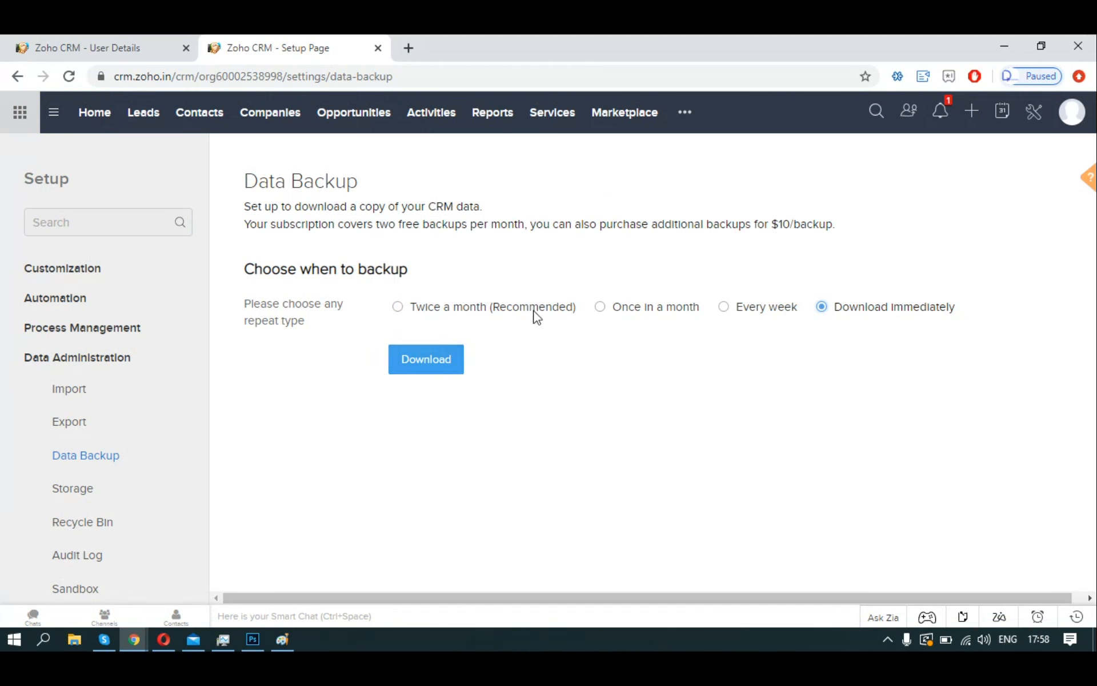
pyautogui.click(684, 116)
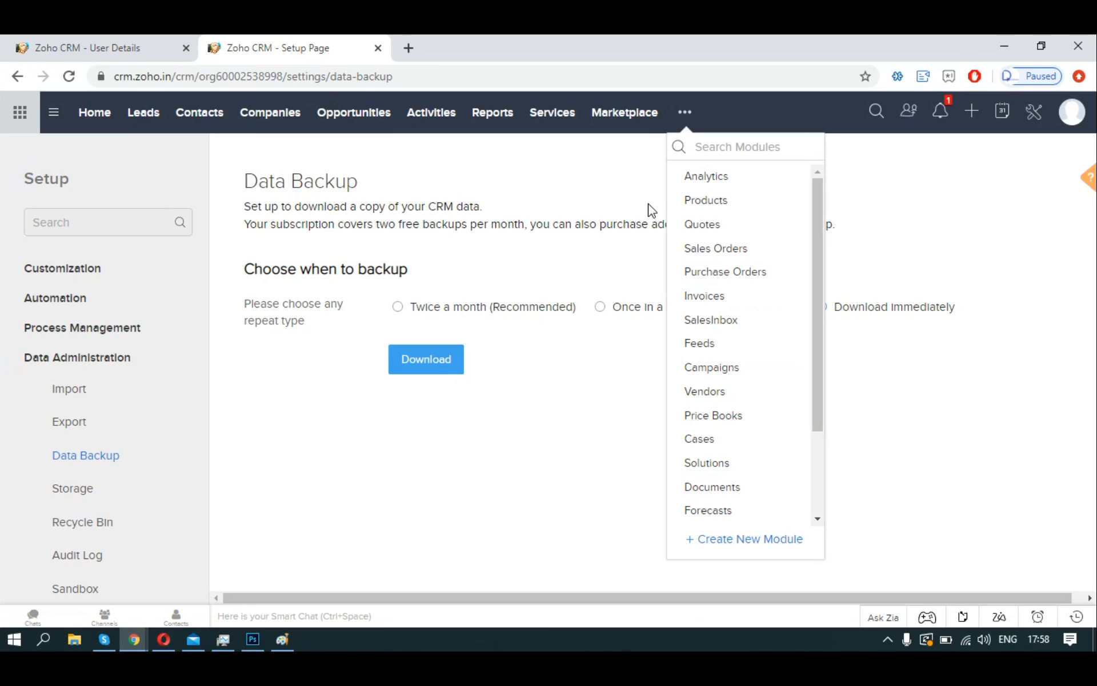
# Open the Storage page and highlight the allowed and used data storage figures.
pyautogui.click(90, 489)
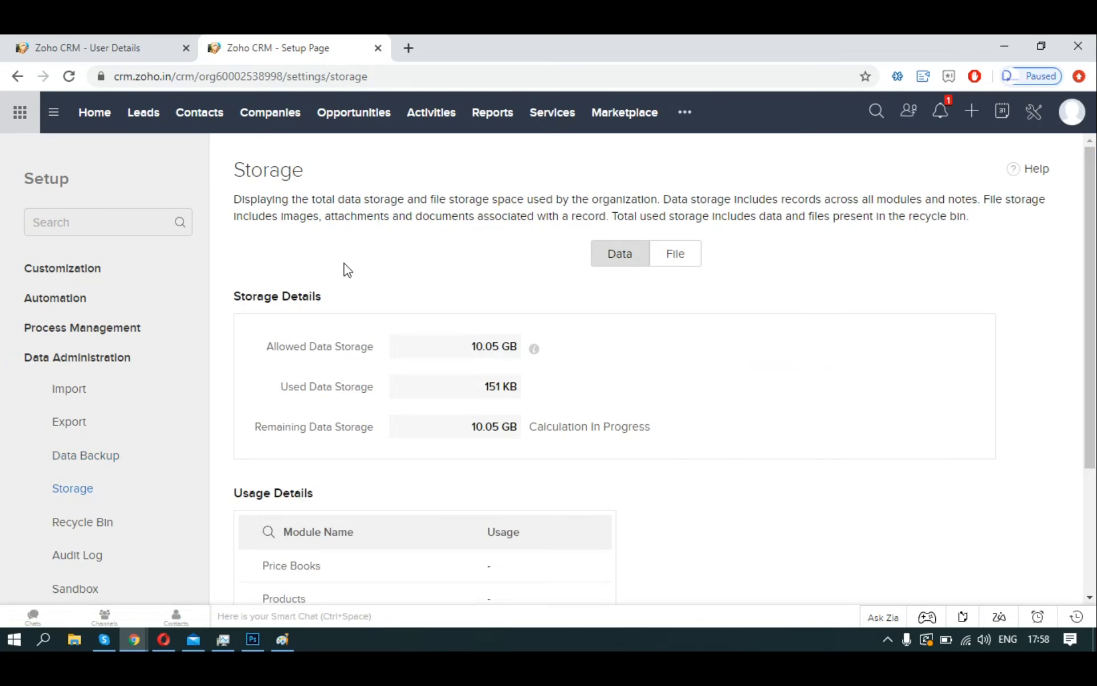
pyautogui.moveTo(231, 172); pyautogui.dragTo(325, 176)
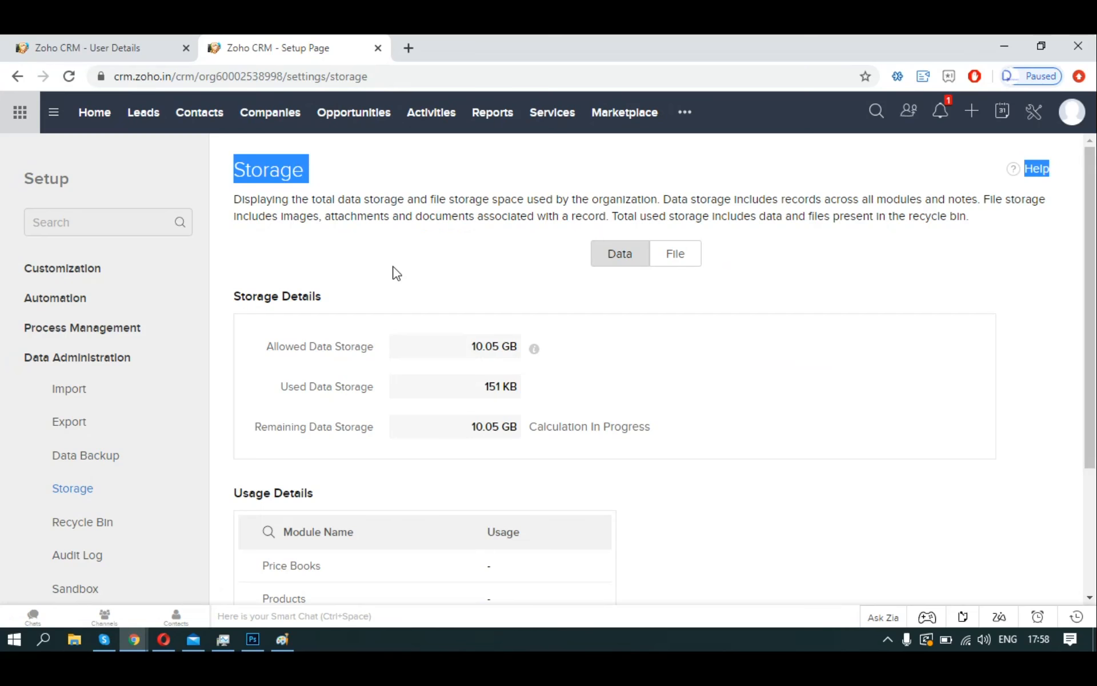
pyautogui.scroll(-2, 397, 273)
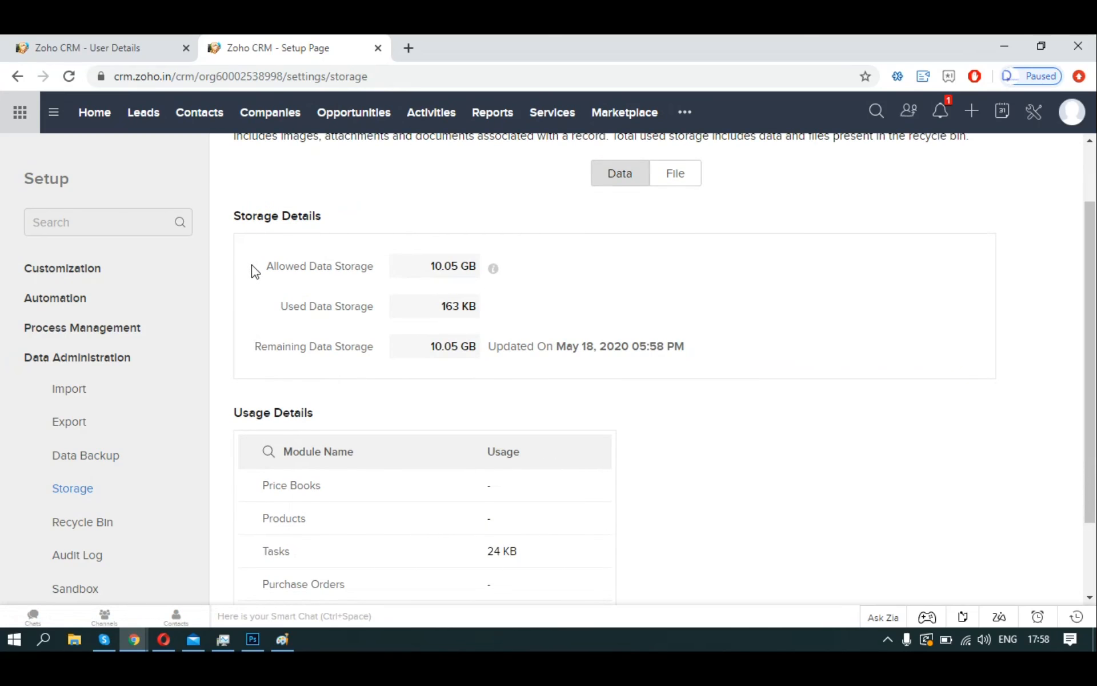
pyautogui.moveTo(268, 269); pyautogui.dragTo(482, 267)
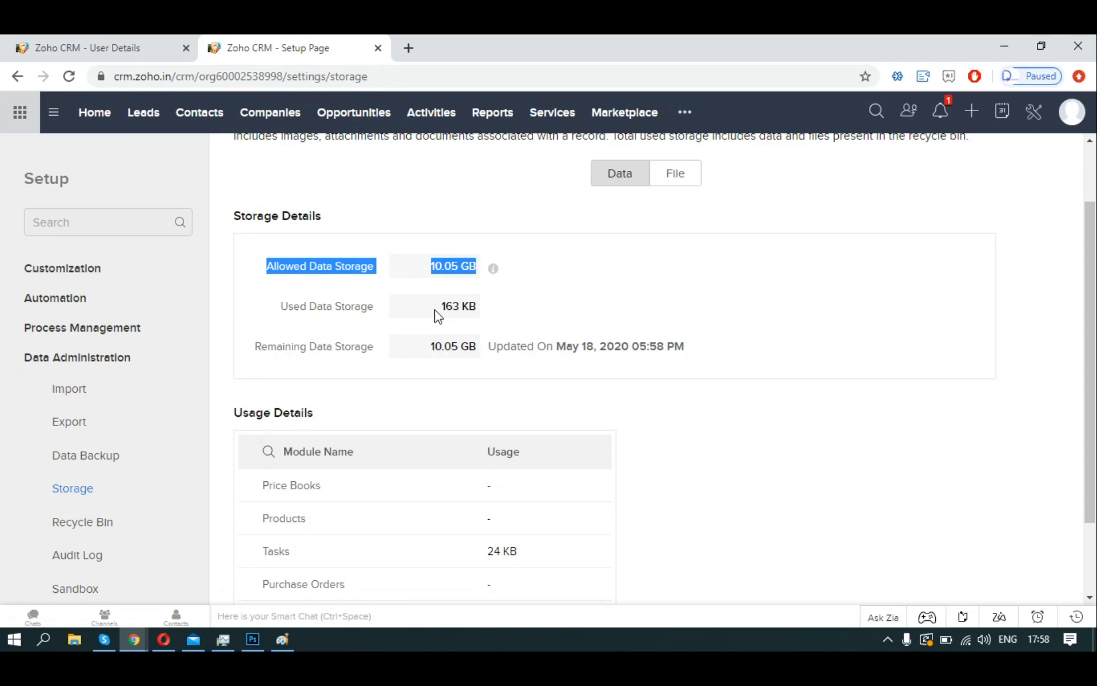
pyautogui.moveTo(436, 311); pyautogui.dragTo(480, 312)
pyautogui.click(824, 450)
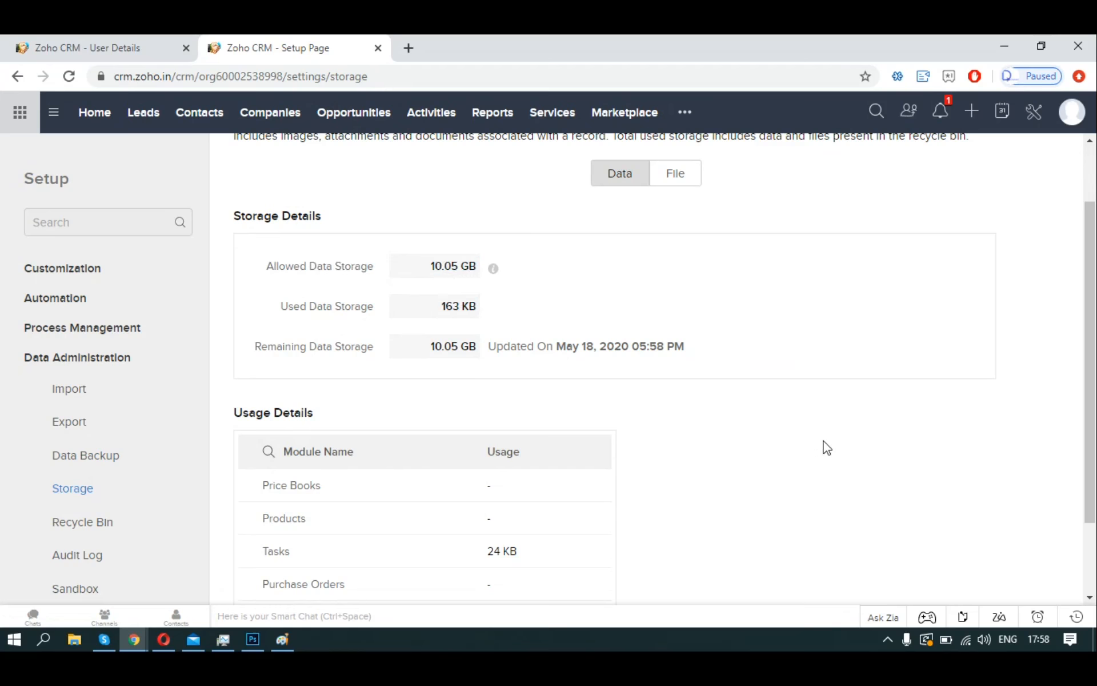
# Look through the Usage Details table, then open the Recycle Bin page.
pyautogui.scroll(-2, 826, 446)
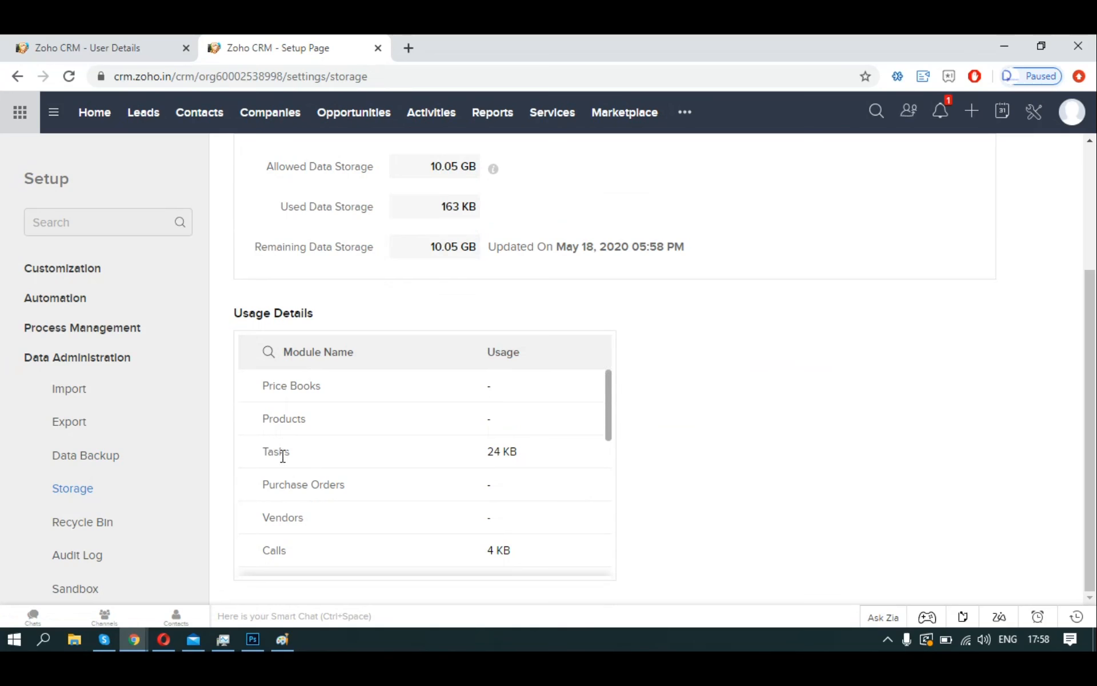
pyautogui.scroll(-1, 607, 429)
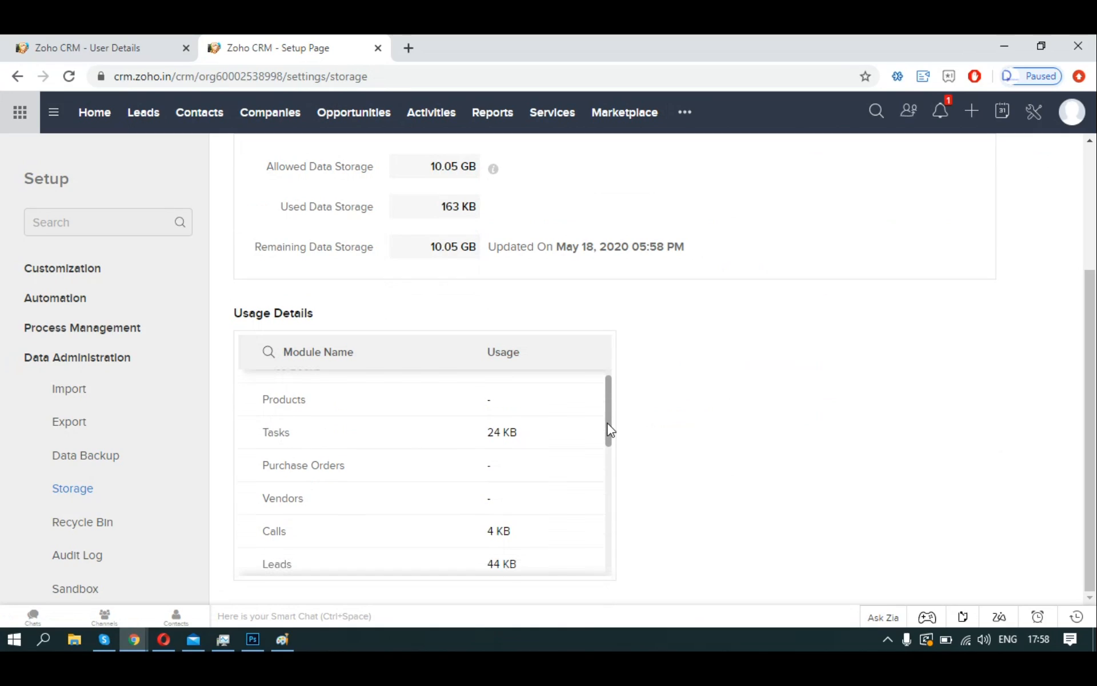
pyautogui.moveTo(609, 435); pyautogui.dragTo(601, 570)
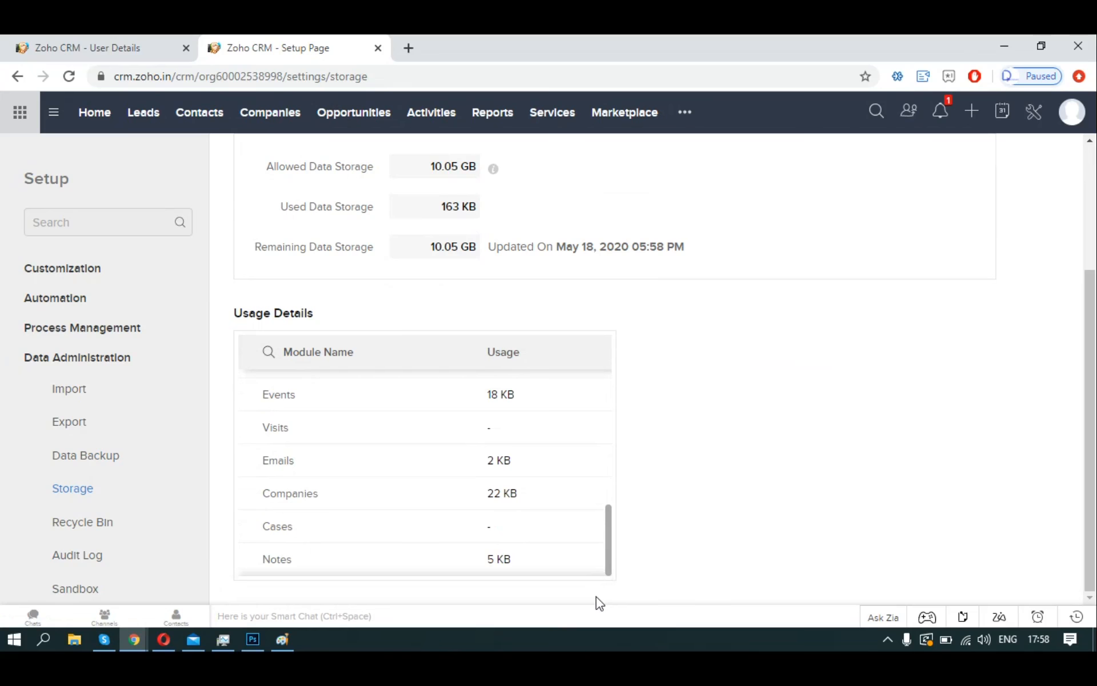
pyautogui.scroll(5, 598, 575)
pyautogui.scroll(3, 644, 443)
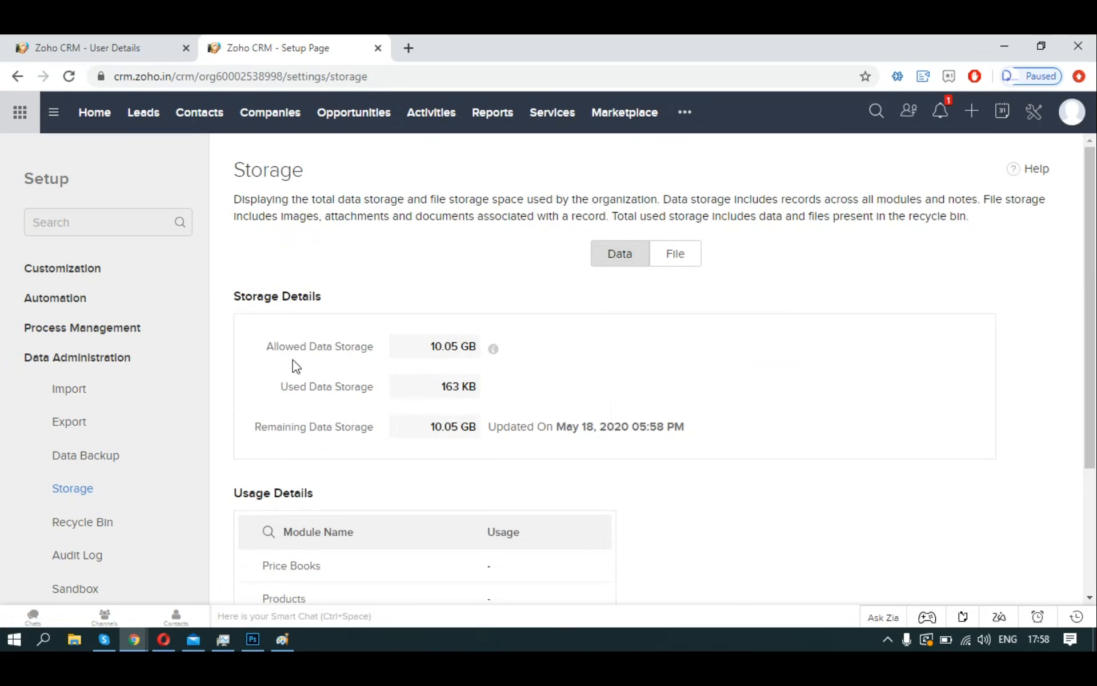
pyautogui.click(69, 521)
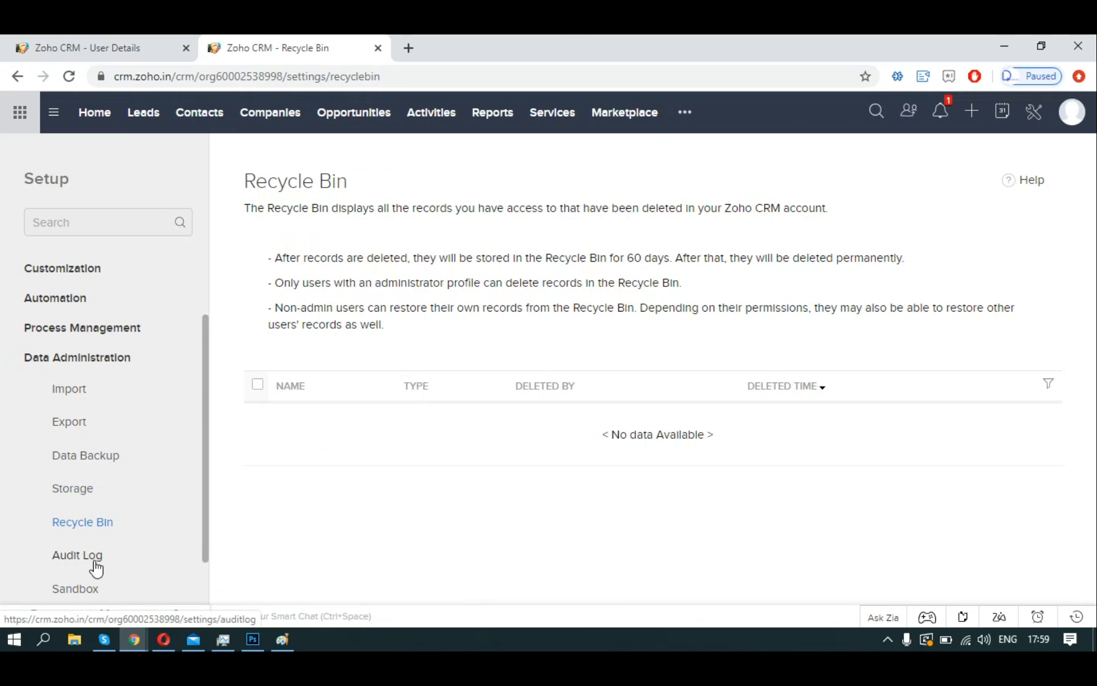
# Review the Audit Log activity list, then open the Sandbox settings page.
pyautogui.click(77, 554)
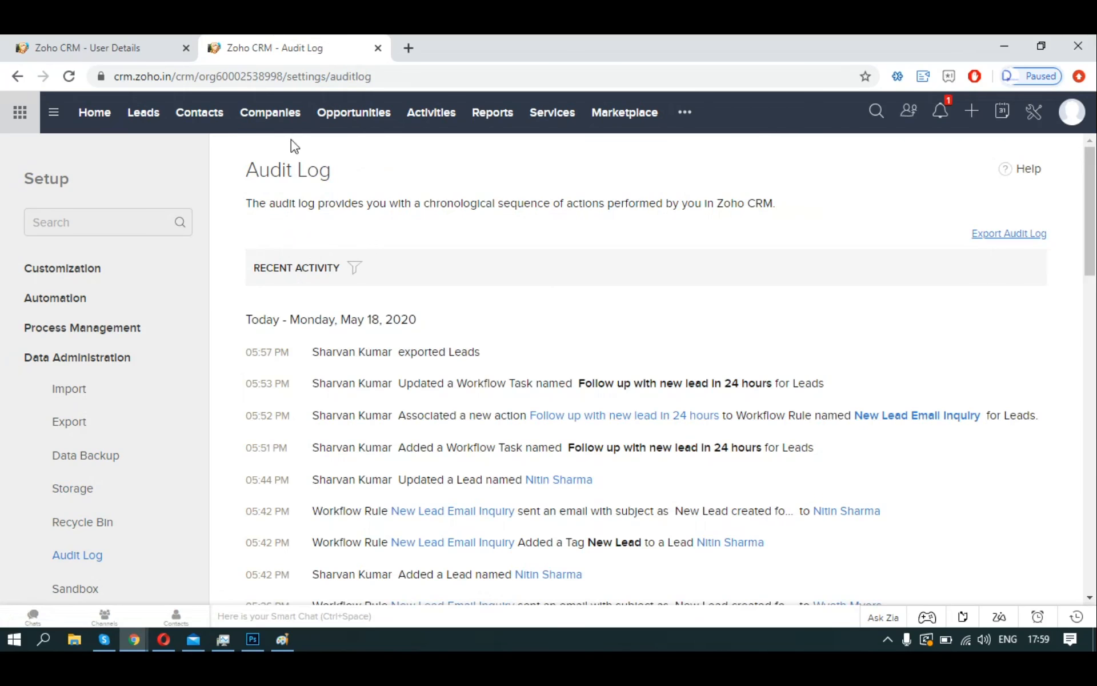
pyautogui.moveTo(245, 172); pyautogui.dragTo(337, 168)
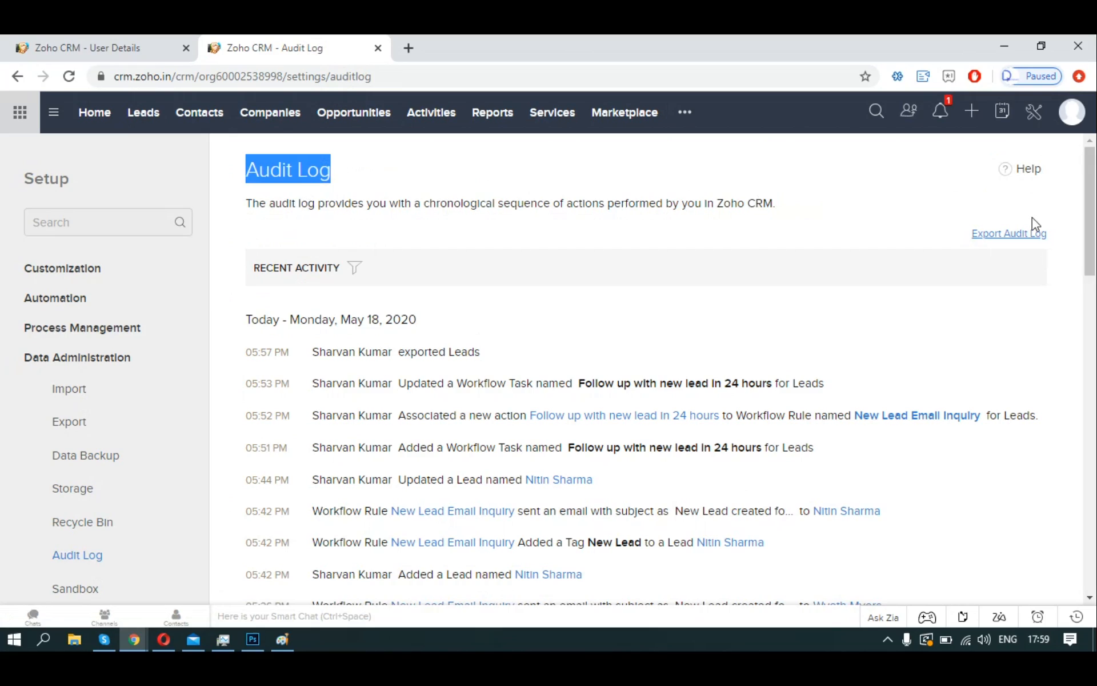
pyautogui.moveTo(1093, 200); pyautogui.dragTo(1093, 508)
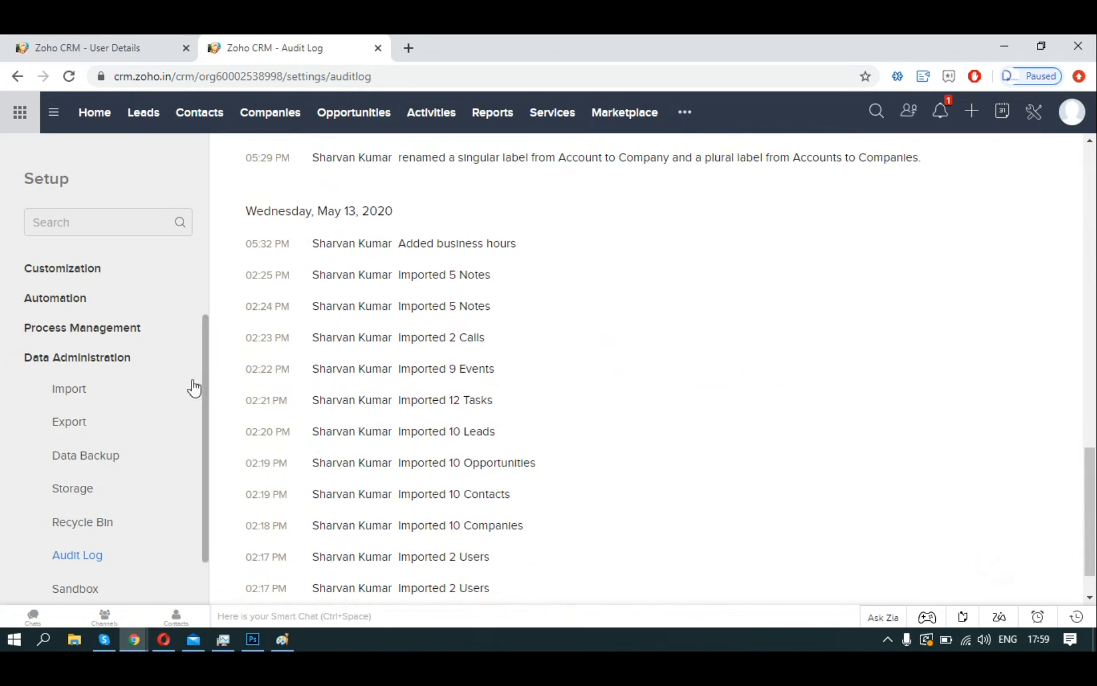
pyautogui.click(86, 589)
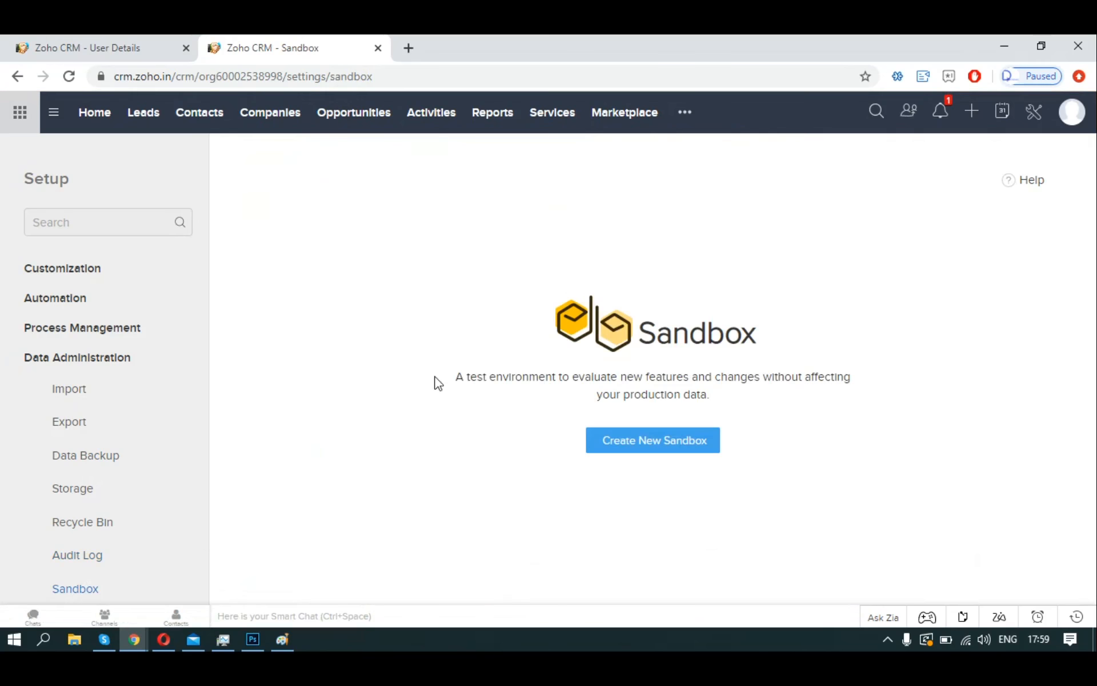
# Scroll down the Sandbox page to review the test environment description.
pyautogui.scroll(-1, 177, 466)
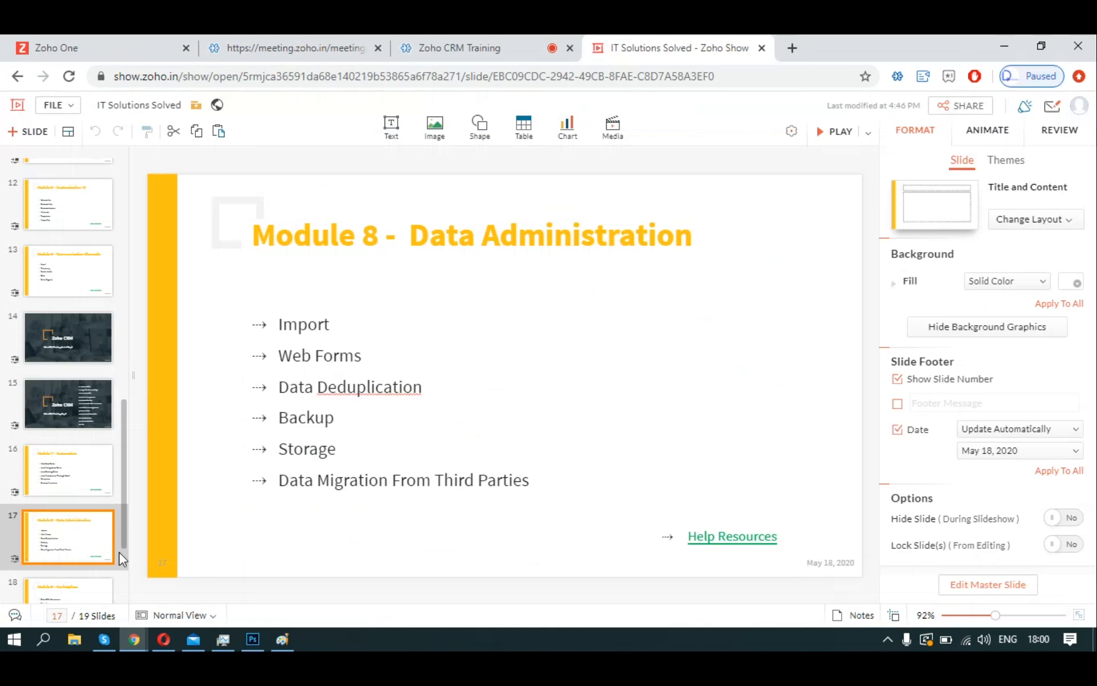
# Advance to the Module 9 - Marketplace slide, then open Marketplace > All in Zoho CRM Setup.
pyautogui.click(65, 578)
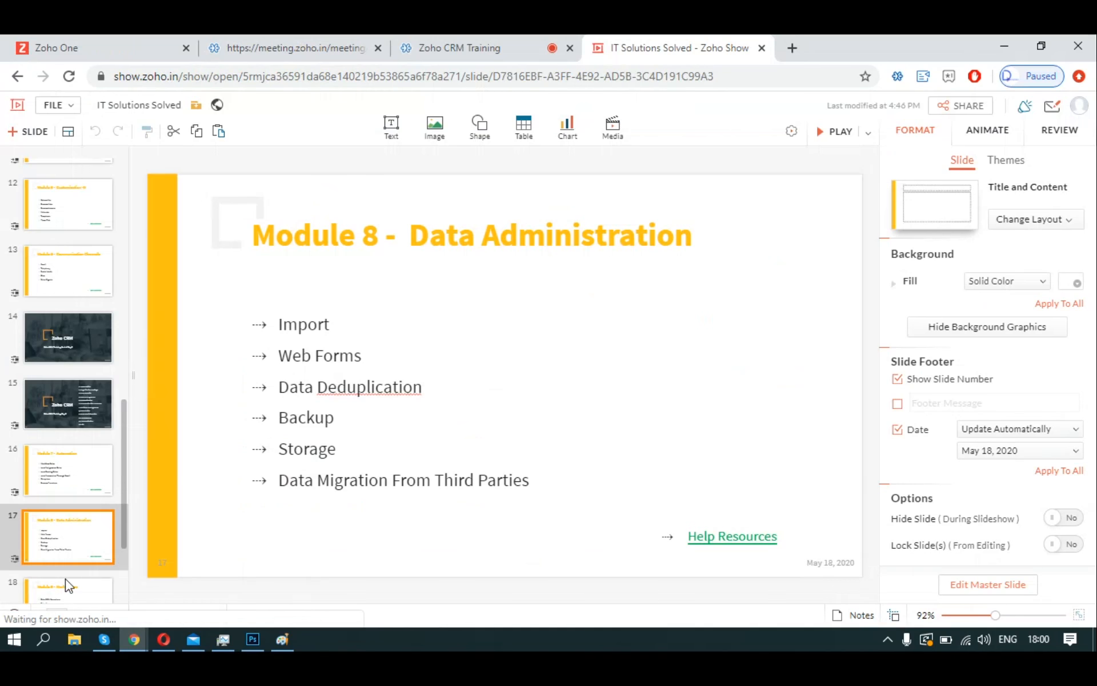
pyautogui.hotkey('alt', 'Tab')
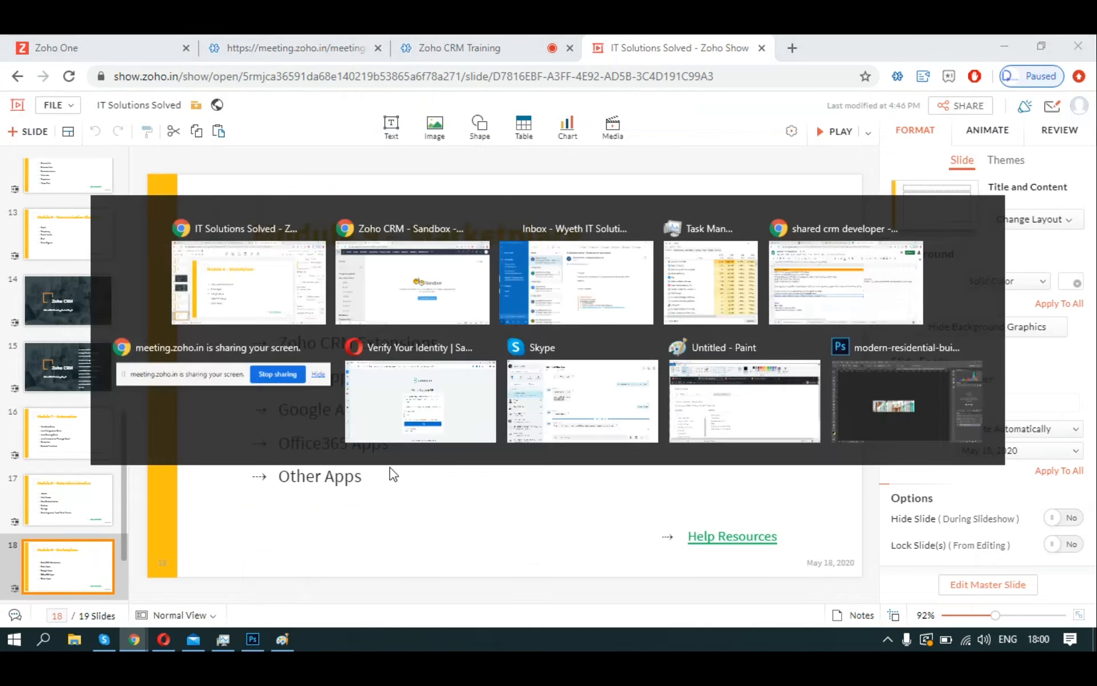
pyautogui.click(100, 566)
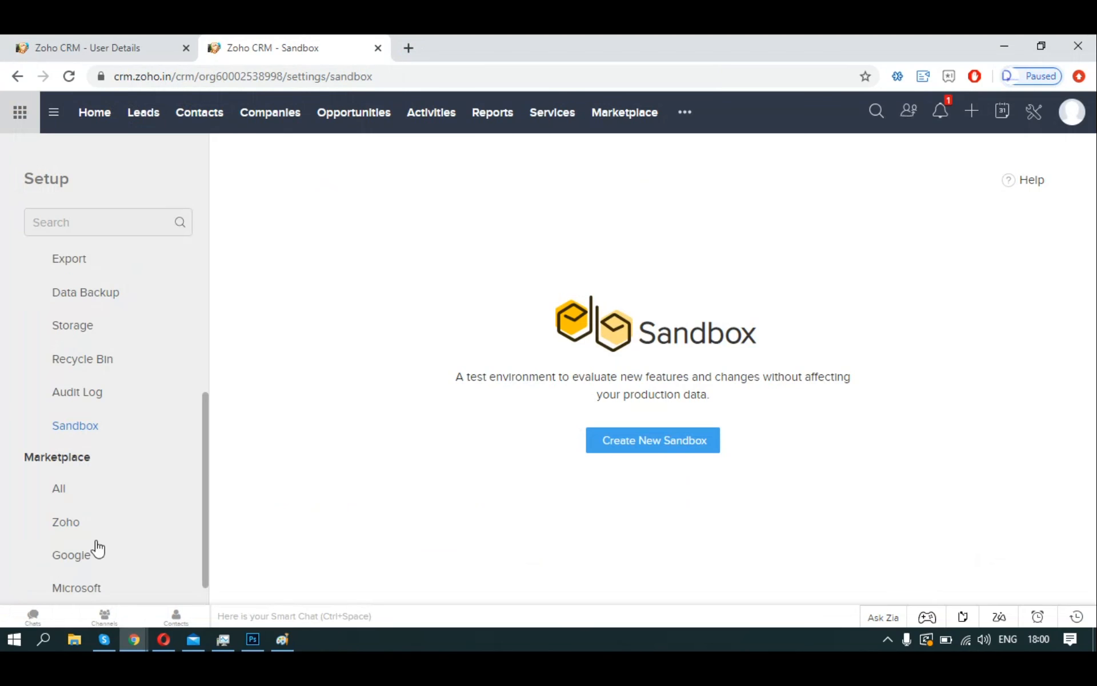
pyautogui.click(78, 497)
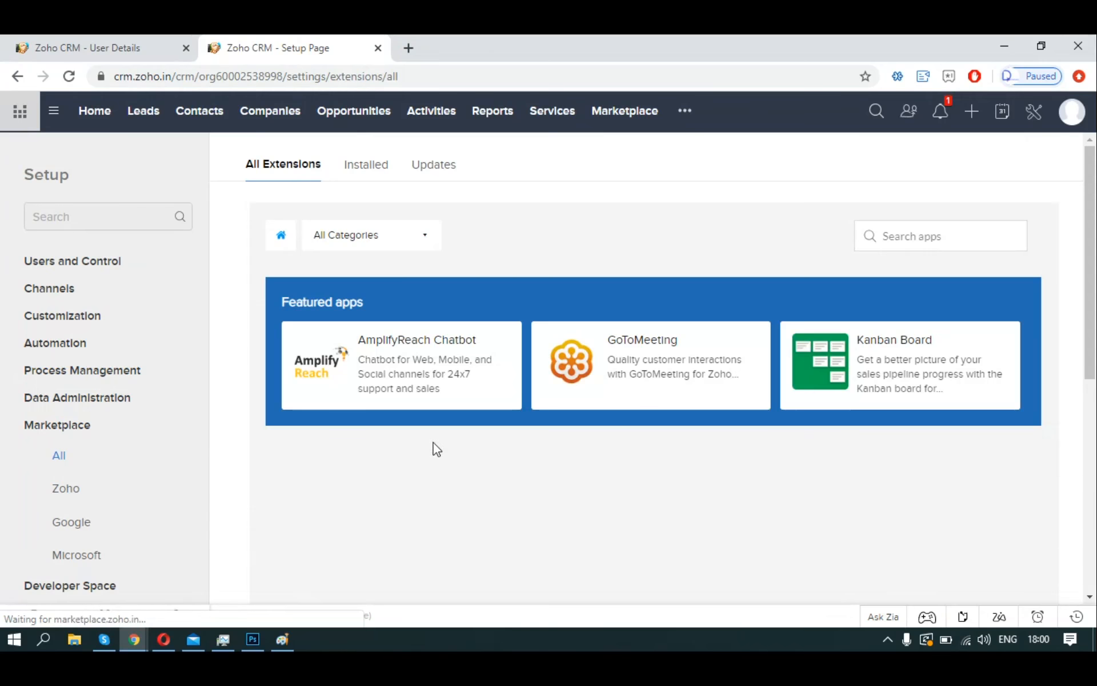
# Highlight the Zoho CRM Extensions bullet on the slide, then return to the All Extensions page.
pyautogui.moveTo(511, 357)
pyautogui.hotkey('alt', 'Tab')
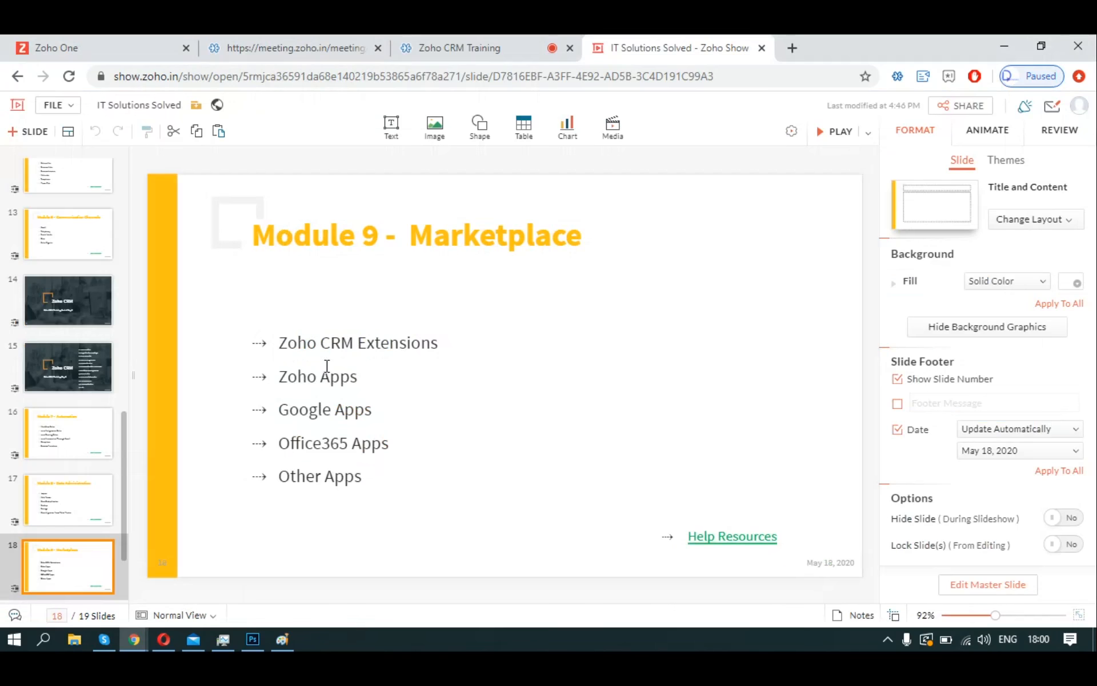
pyautogui.moveTo(280, 343); pyautogui.dragTo(436, 339)
pyautogui.hotkey('alt', 'Tab')
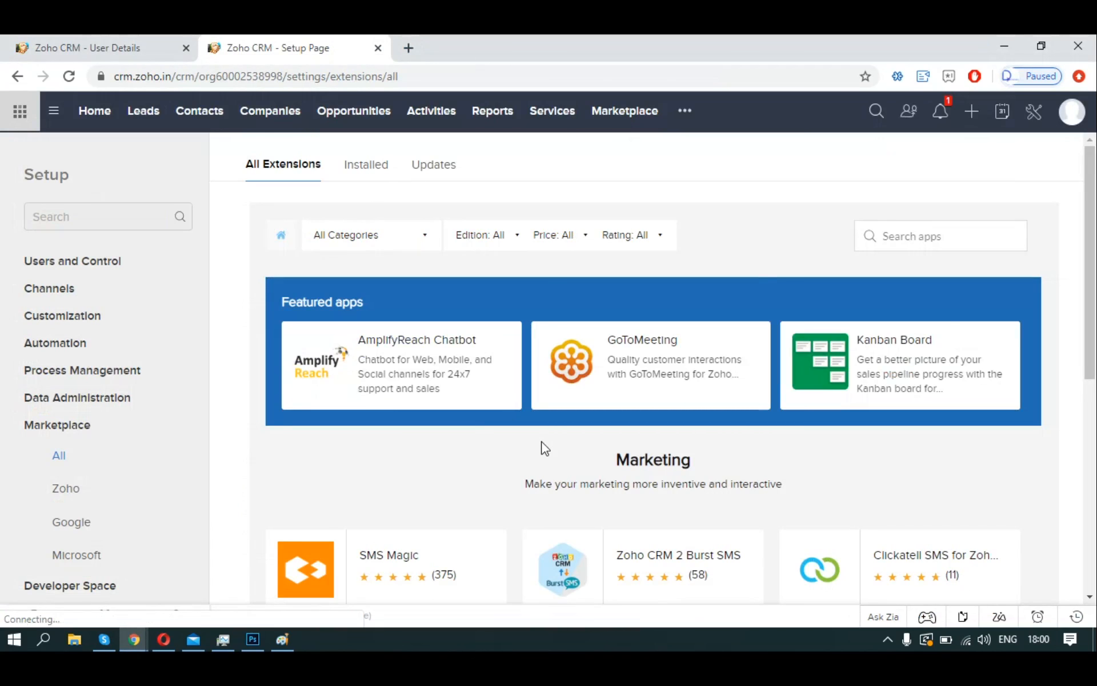
# Search the marketplace for 'linkedin', review its 3 extensions, then return to the Zoho Show slide.
pyautogui.scroll(-3, 544, 448)
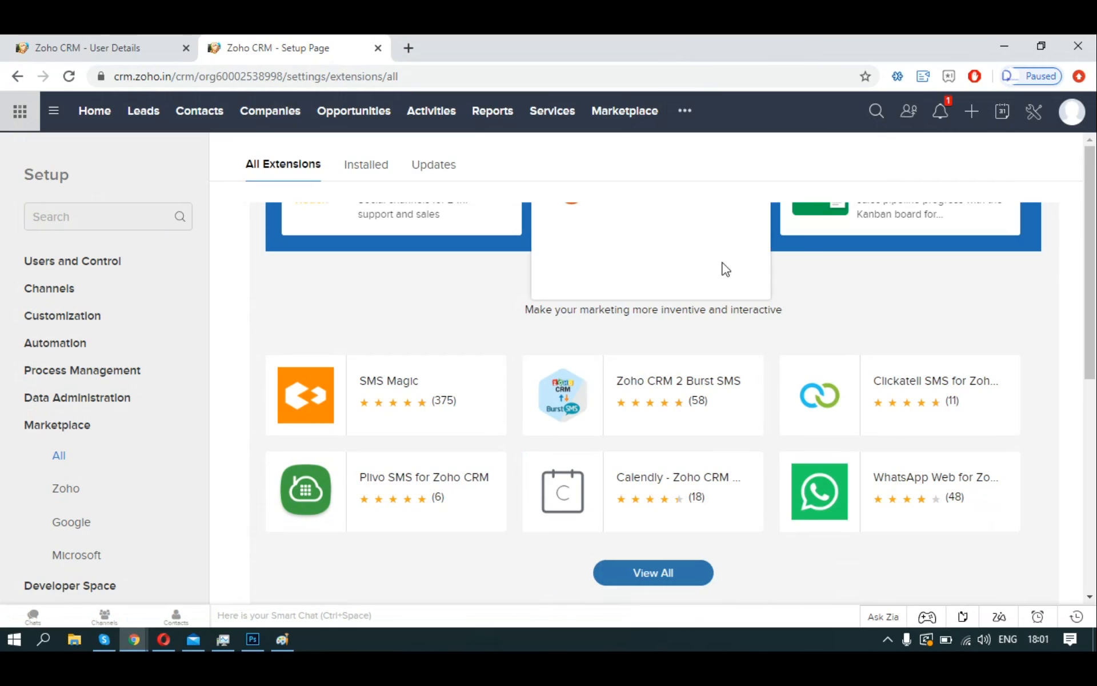
pyautogui.moveTo(1087, 342); pyautogui.dragTo(1091, 378)
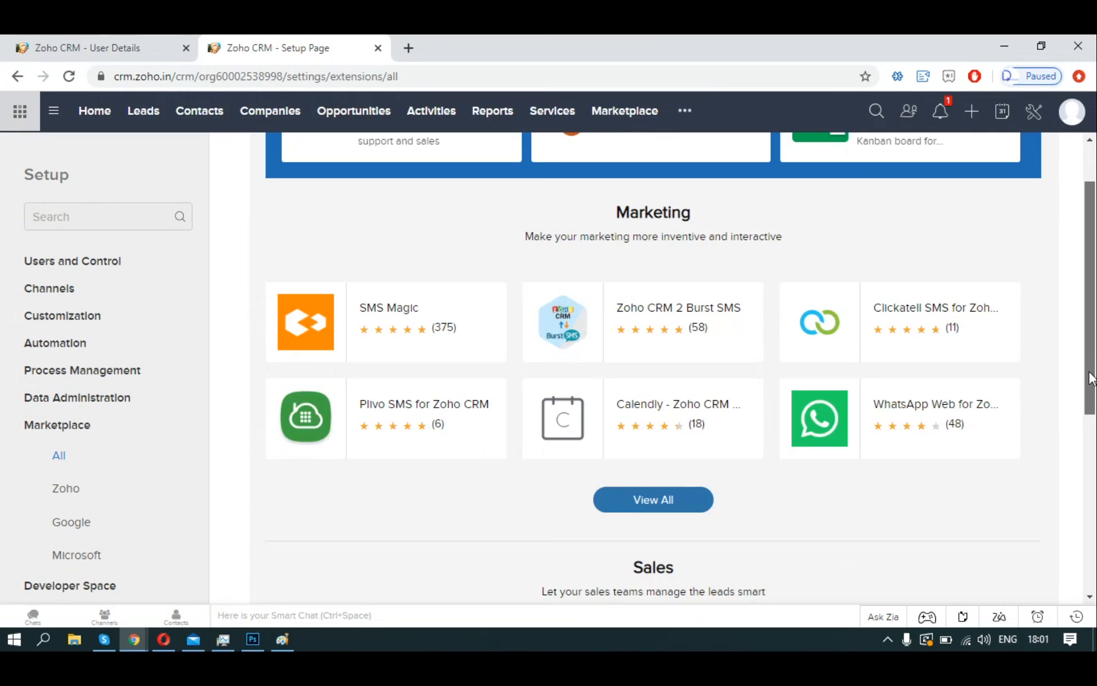
pyautogui.scroll(5, 700, 260)
pyautogui.click(911, 220)
pyautogui.write('linkedin')
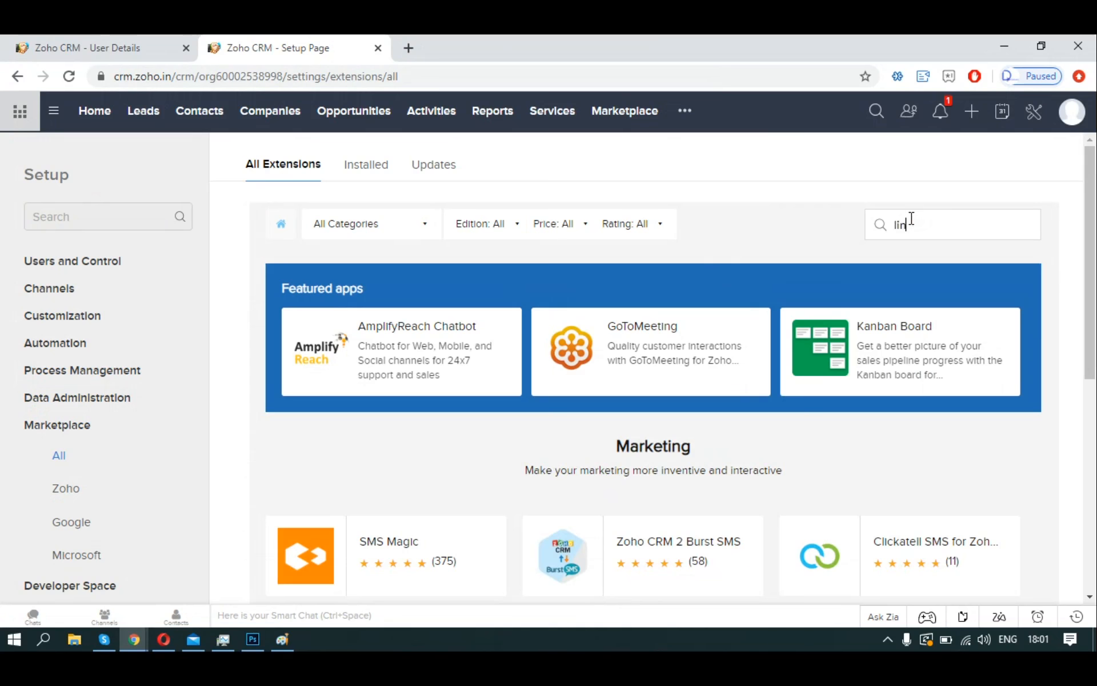
pyautogui.press('Return')
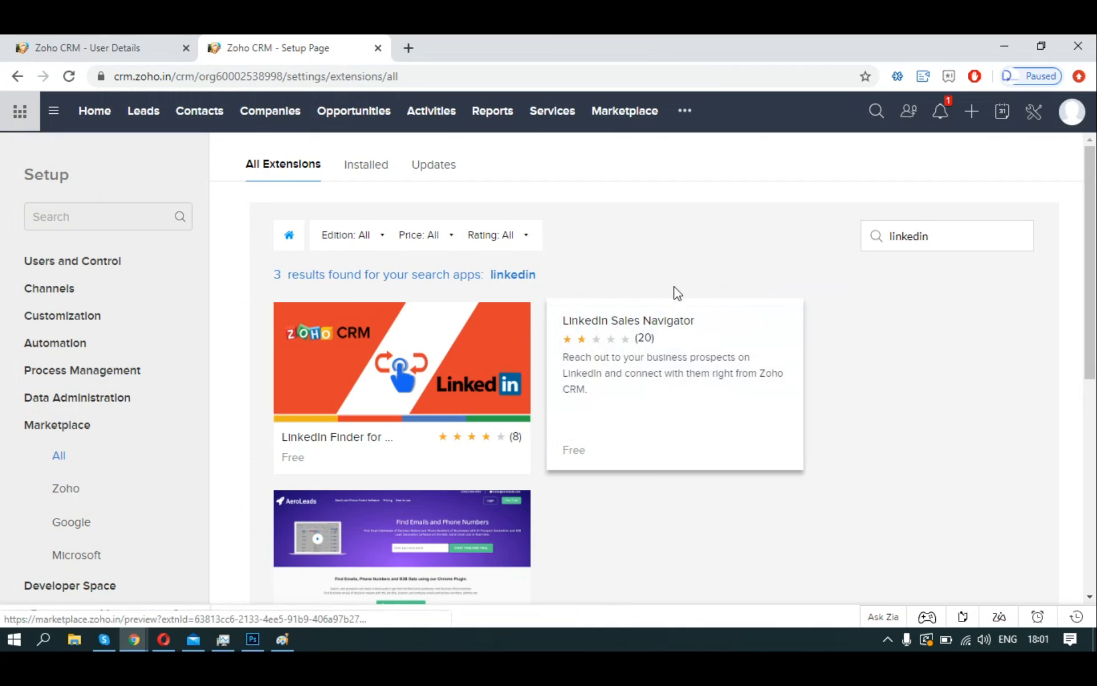
pyautogui.scroll(-1, 676, 292)
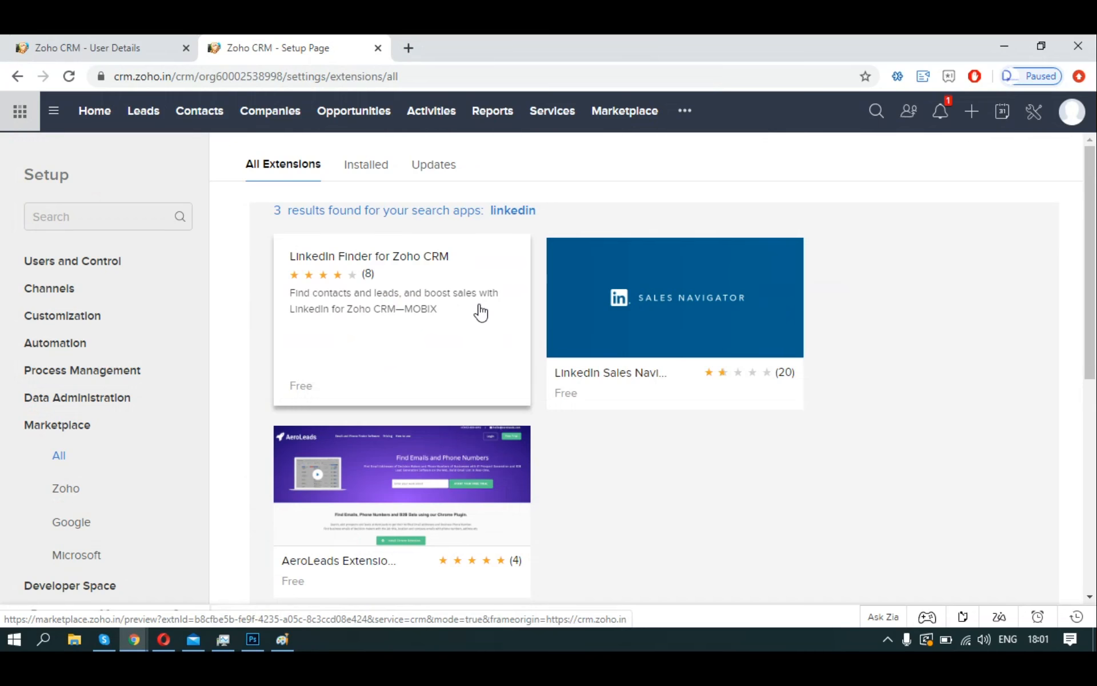
pyautogui.hotkey('alt', 'Tab')
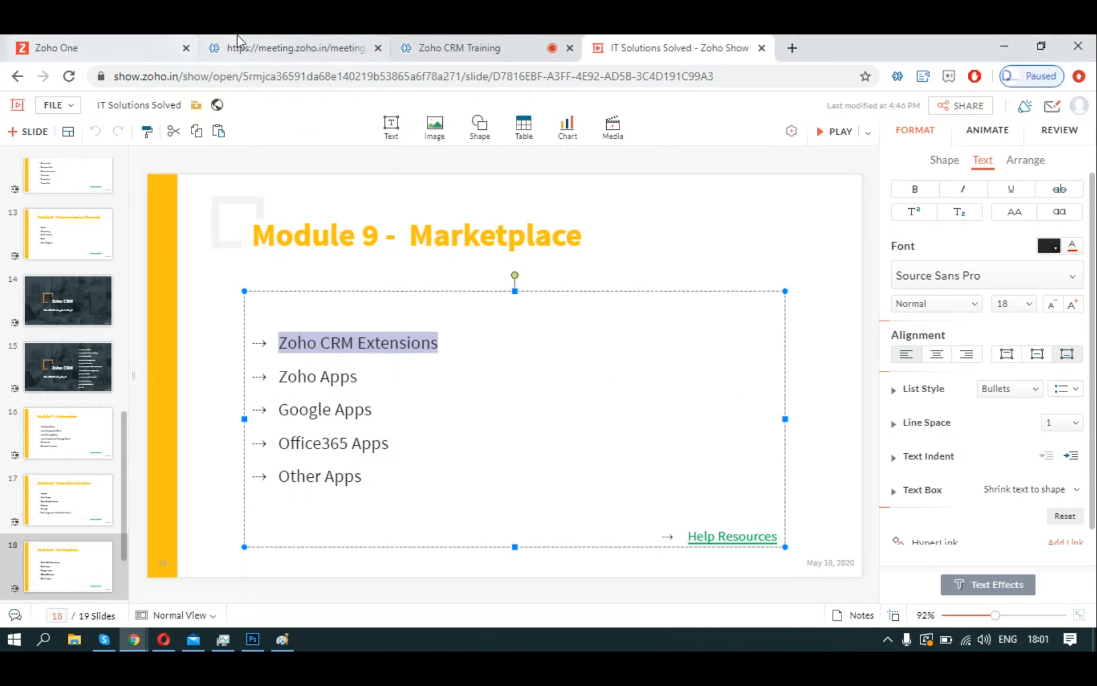